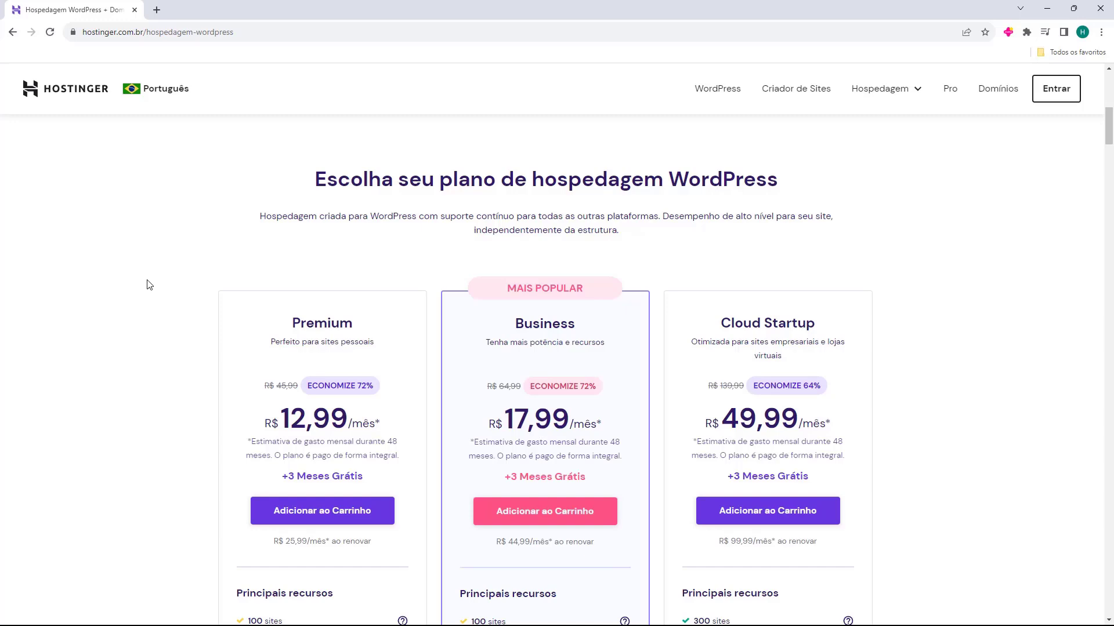
pyautogui.scroll(-1, 502, 247)
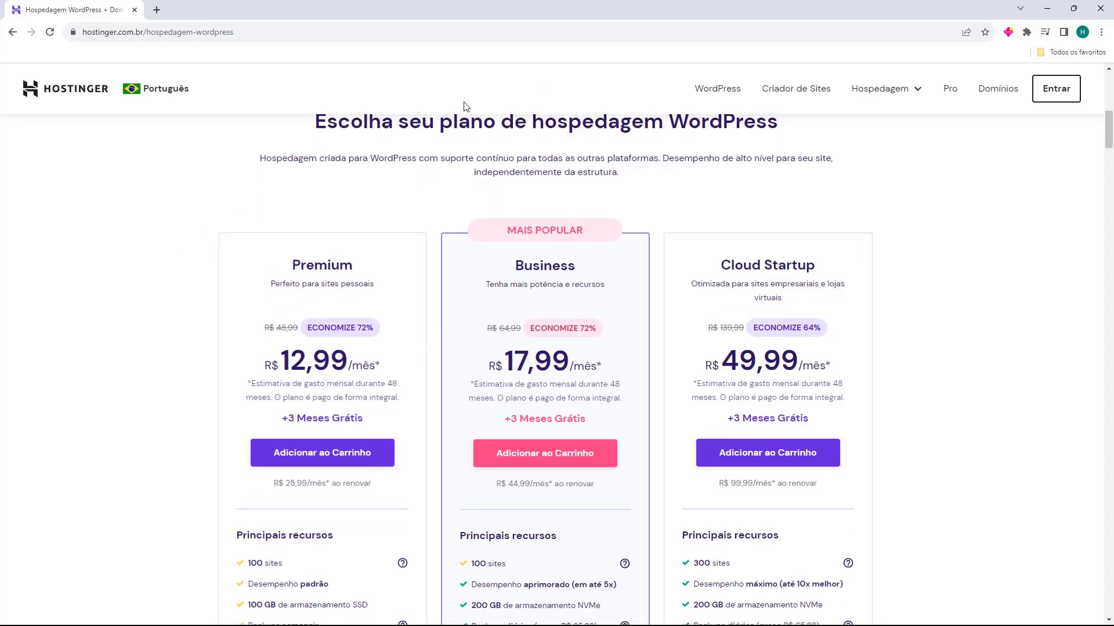
pyautogui.scroll(10, 426, 356)
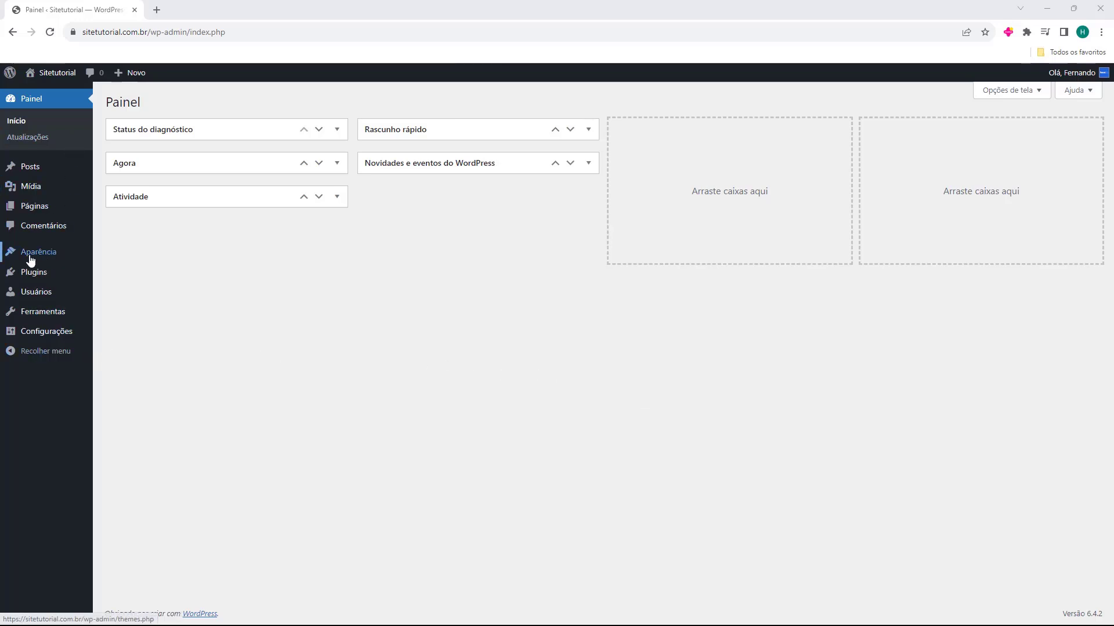
# - Go from the WordPress dashboard to the installed themes and open the catalogue for adding a new theme
pyautogui.moveTo(30, 259)
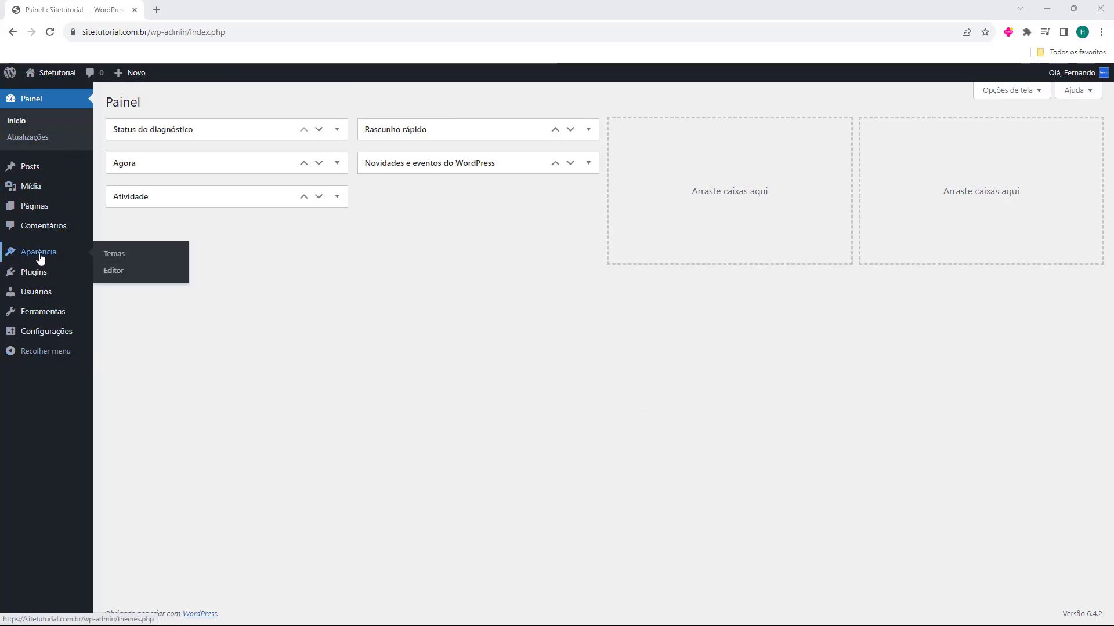
pyautogui.click(40, 258)
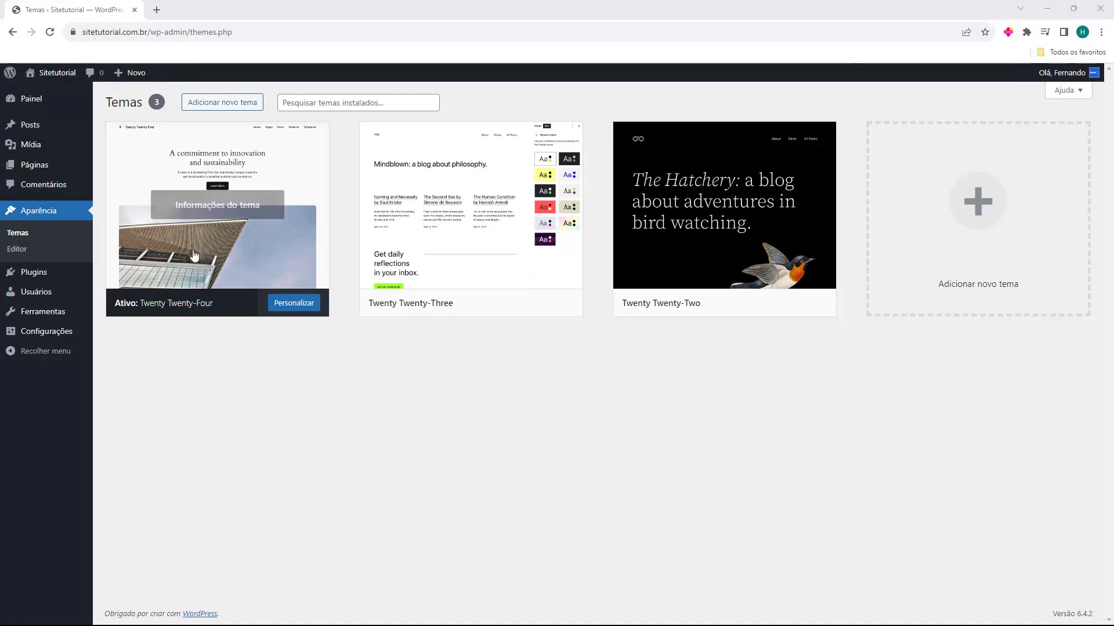
pyautogui.click(226, 109)
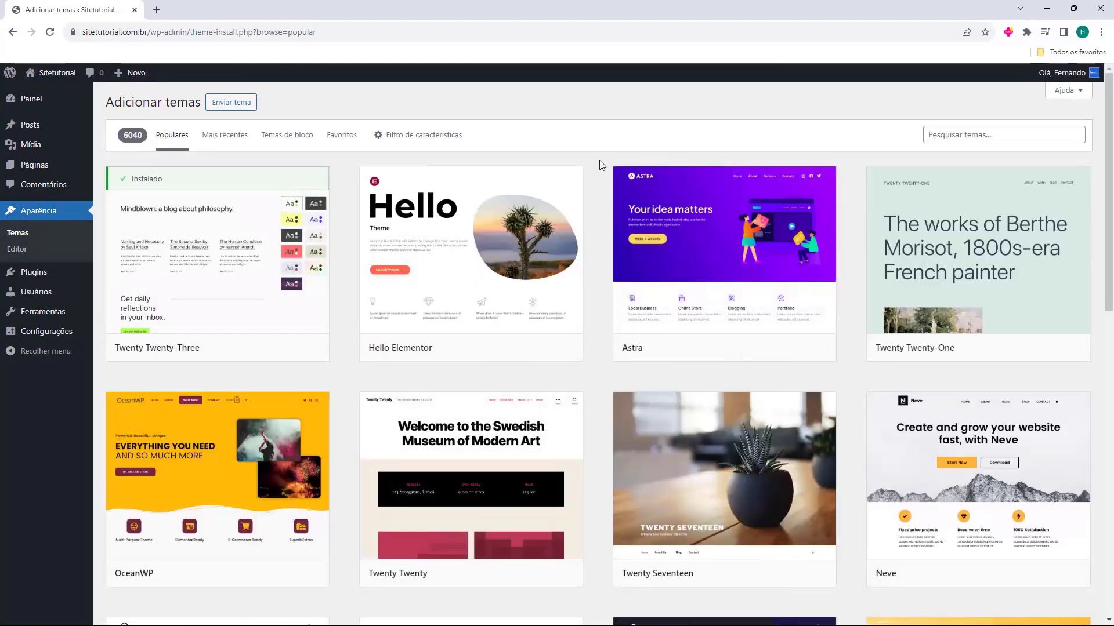
# - Browse the popular themes in the catalogue, including OceanWP and Astra, to compare their designs
pyautogui.scroll(-9, 615, 243)
pyautogui.scroll(-15, 602, 242)
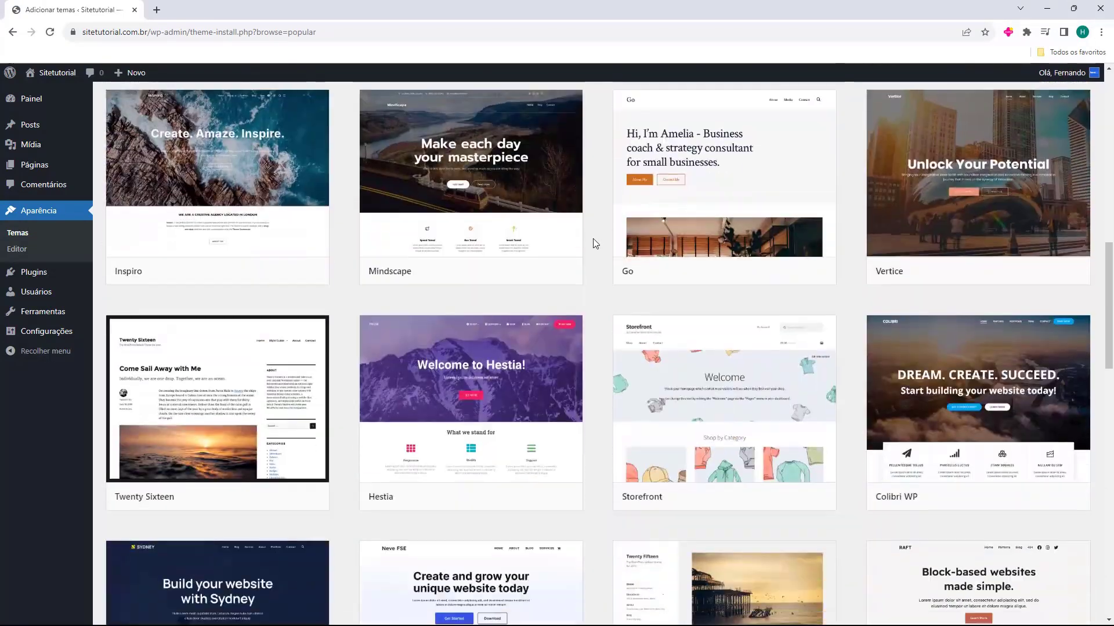
pyautogui.scroll(-18, 587, 242)
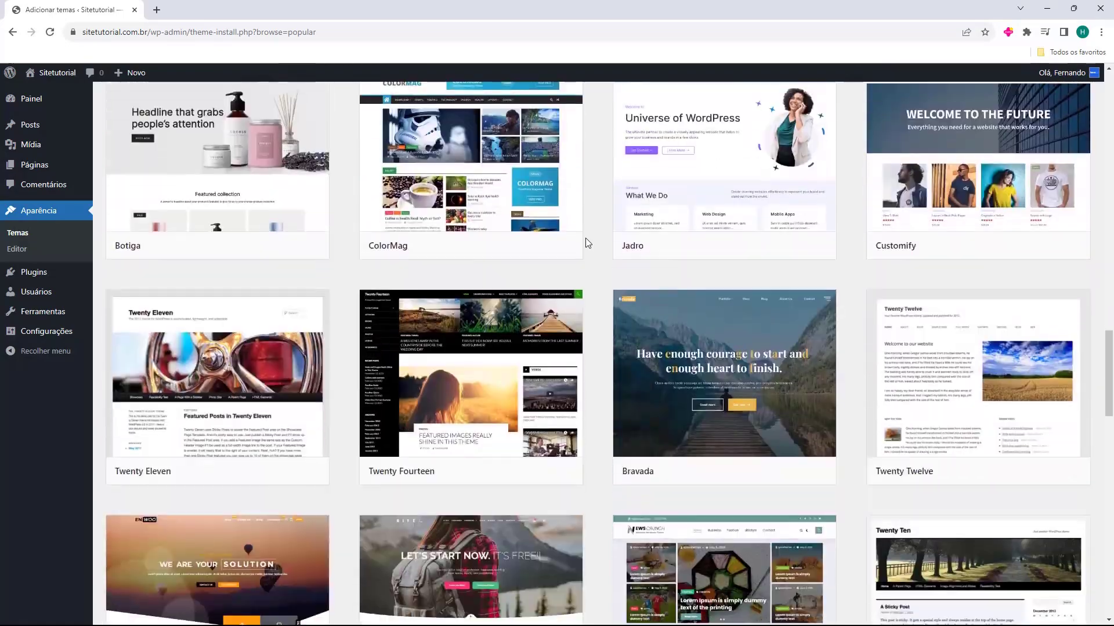
pyautogui.scroll(-20, 590, 243)
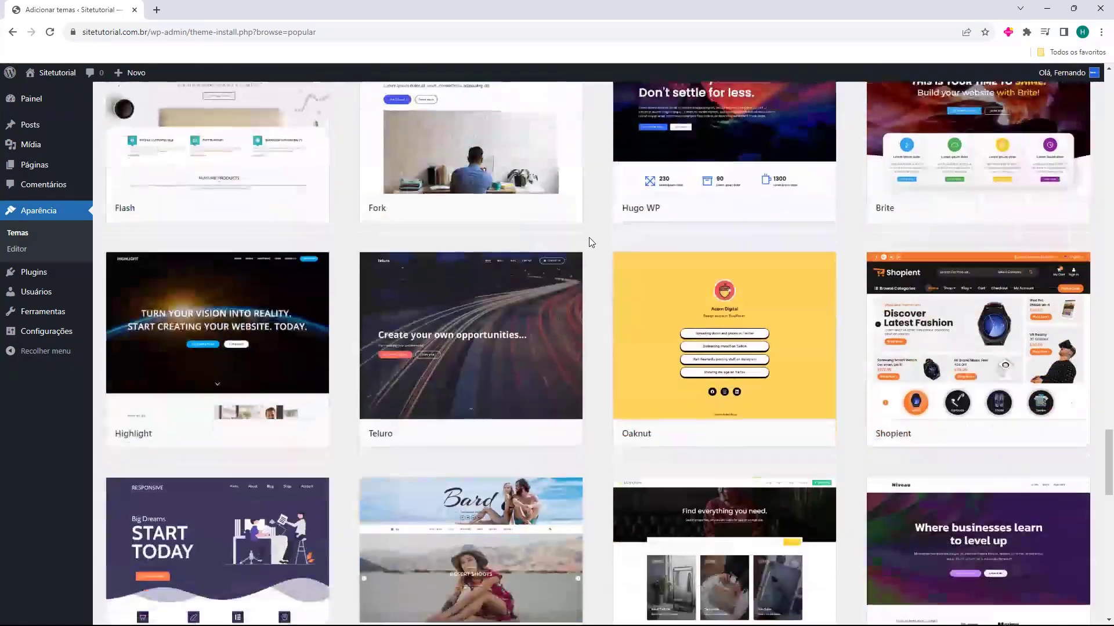
pyautogui.scroll(-8, 589, 243)
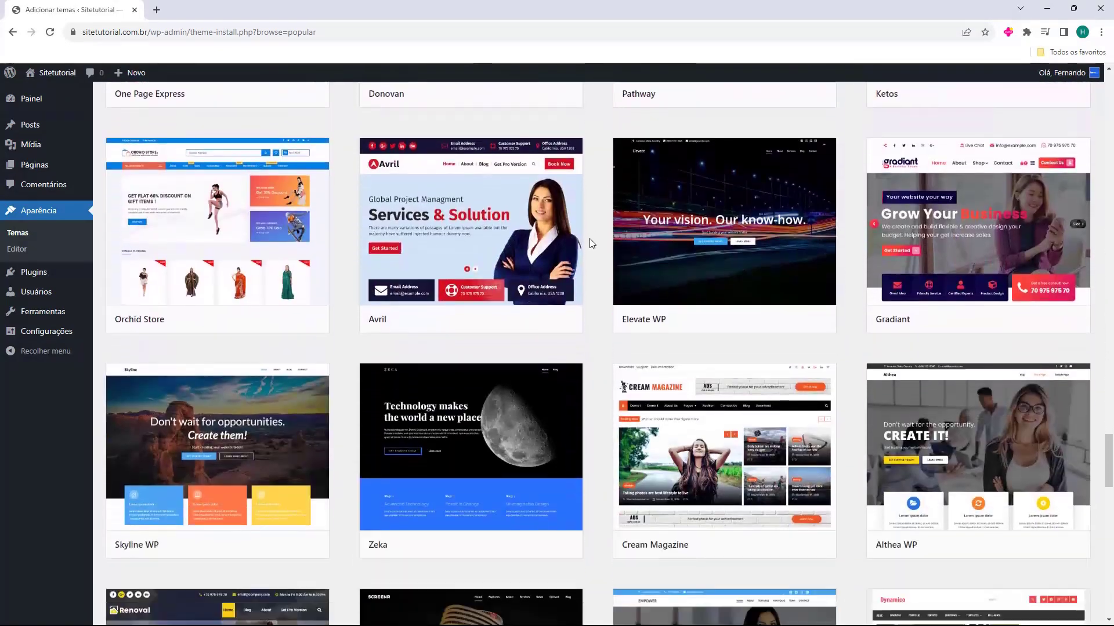
pyautogui.scroll(6, 589, 243)
pyautogui.scroll(20, 590, 242)
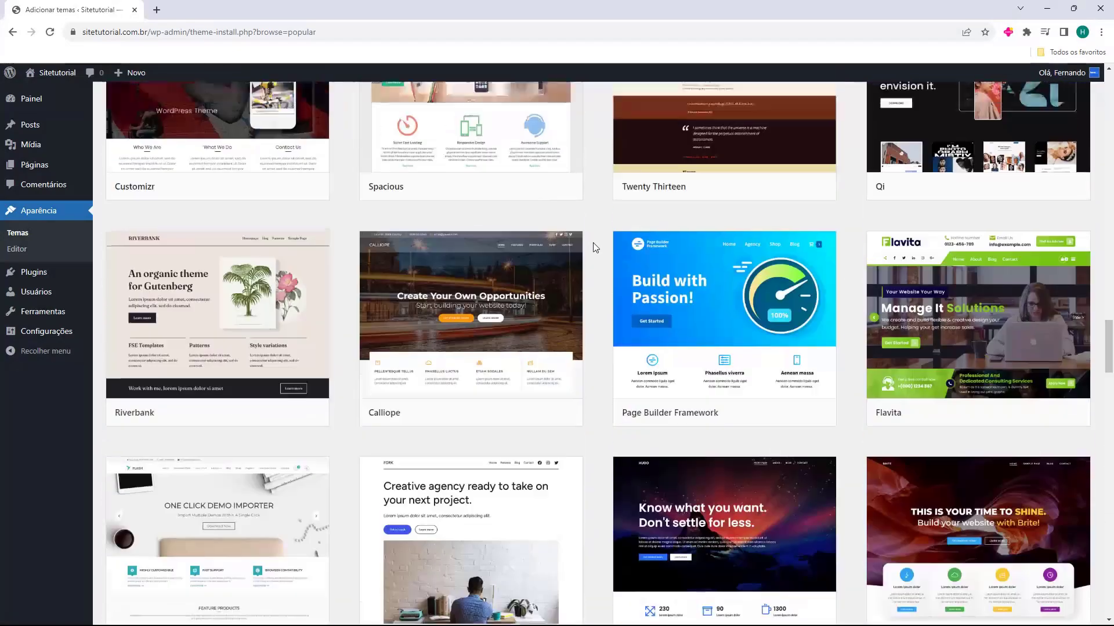
pyautogui.scroll(10, 602, 255)
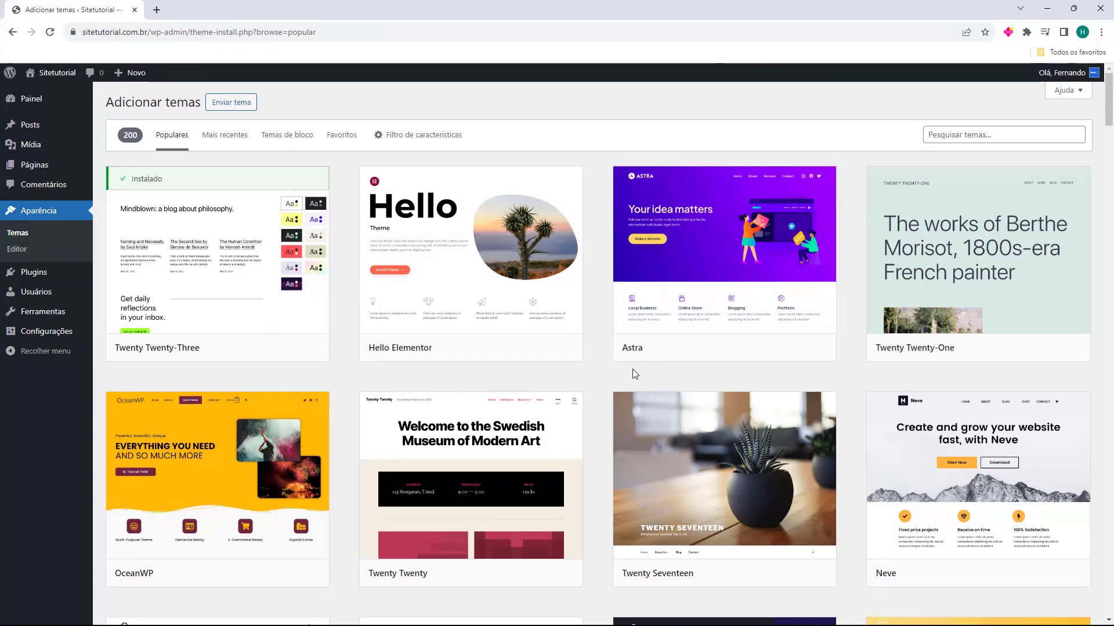
pyautogui.moveTo(286, 493)
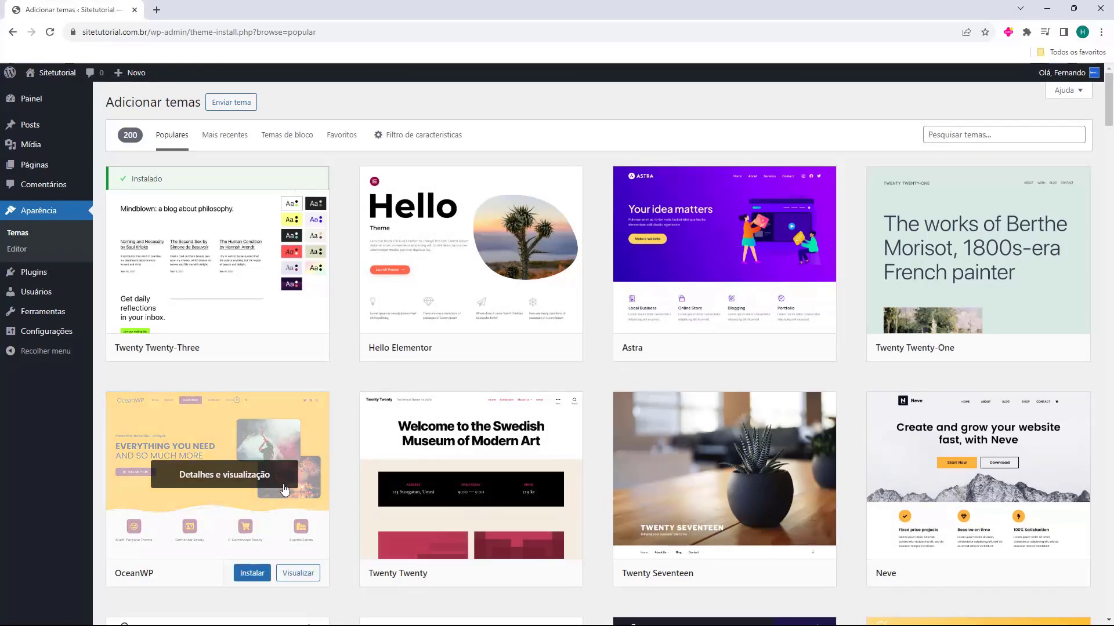
pyautogui.moveTo(625, 356)
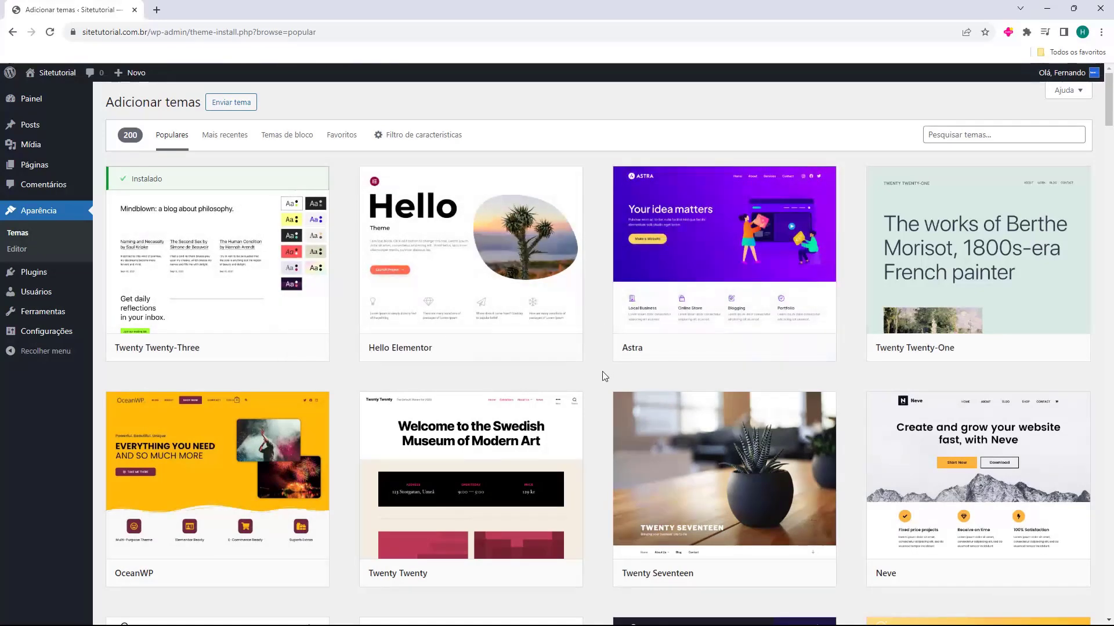
pyautogui.moveTo(653, 274)
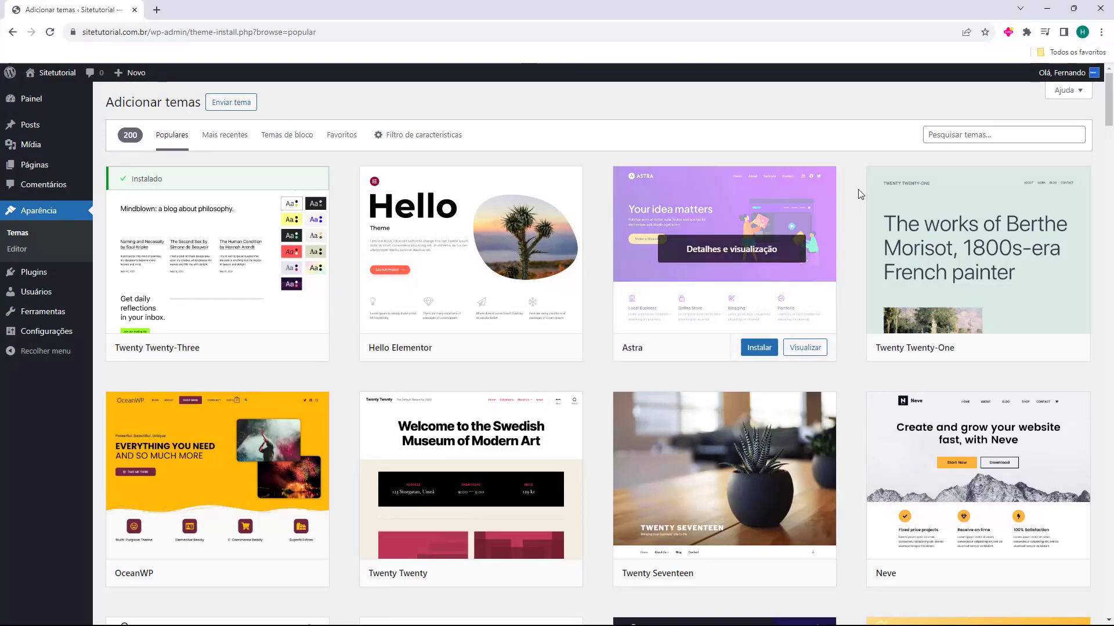
# - Search the theme catalogue for "astra", then install and activate the Astra theme
pyautogui.click(935, 136)
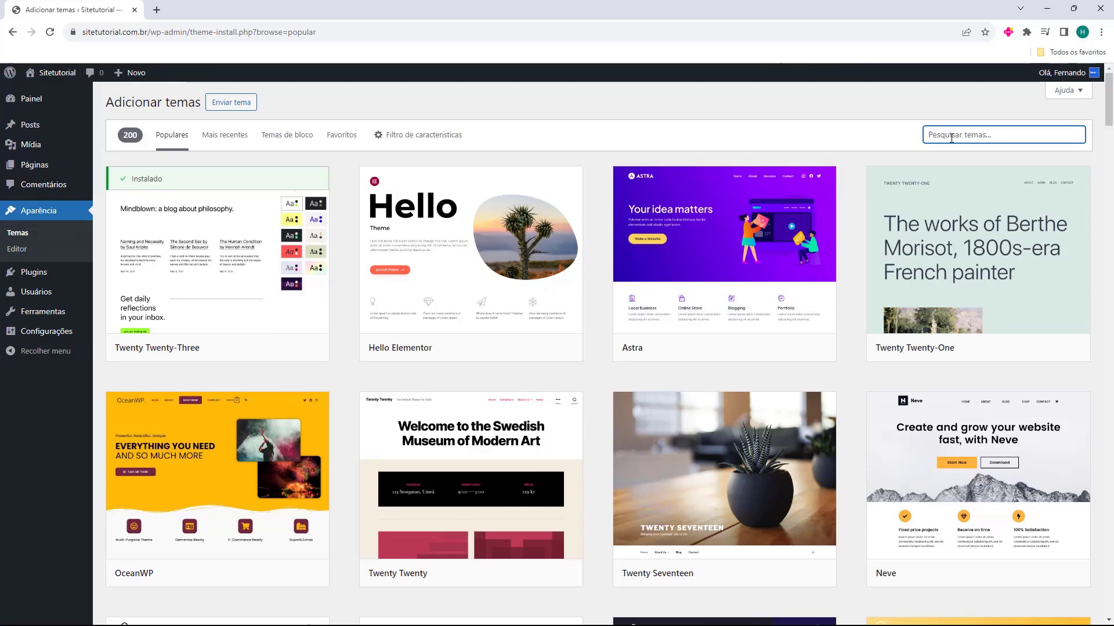
pyautogui.write('astra')
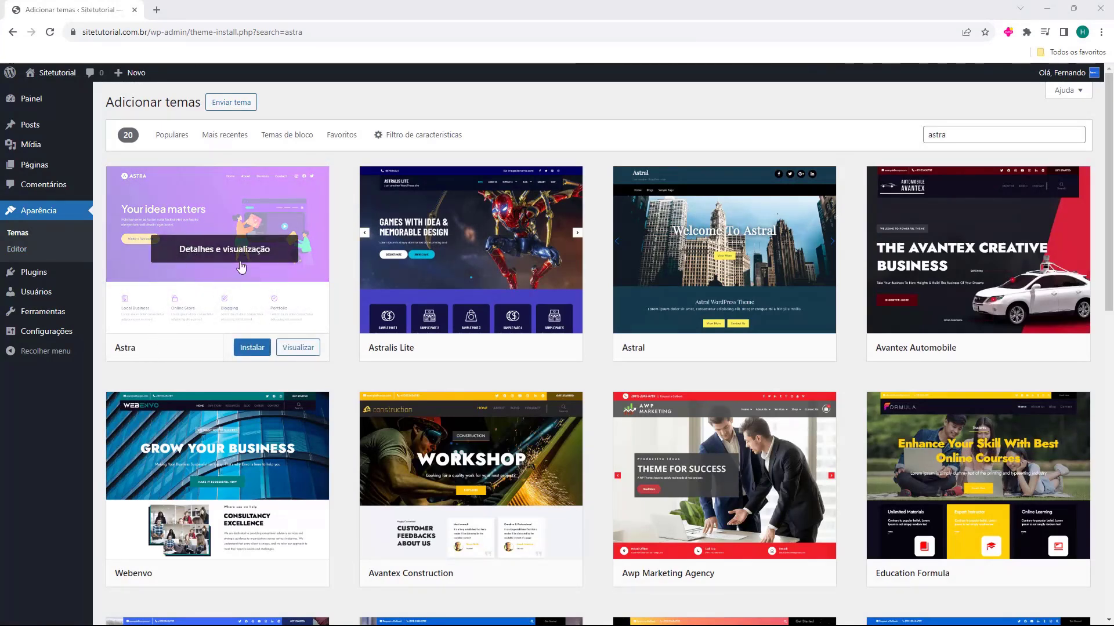
pyautogui.click(250, 349)
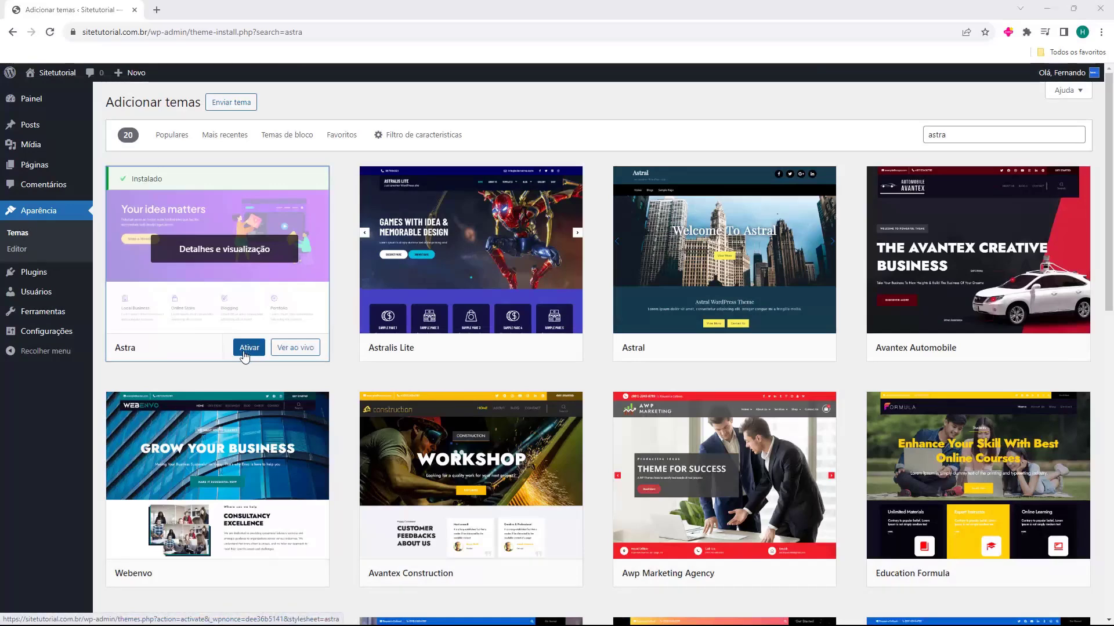
pyautogui.click(250, 352)
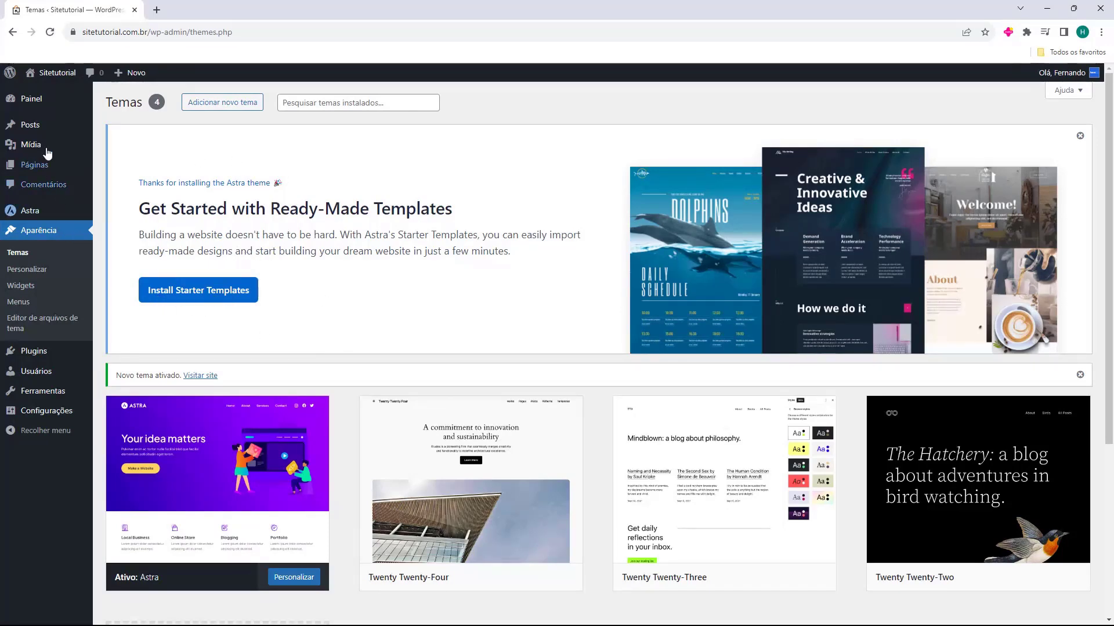
# - Install and activate Starter Templates from the Astra dashboard and choose Elementor as the page builder
pyautogui.moveTo(49, 219)
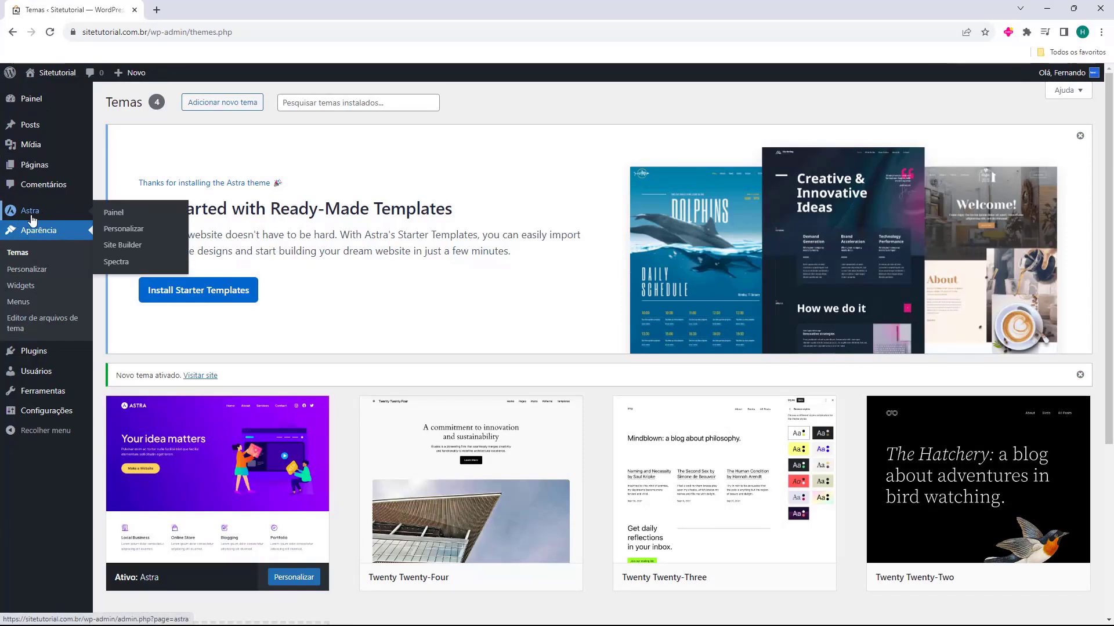
pyautogui.click(32, 217)
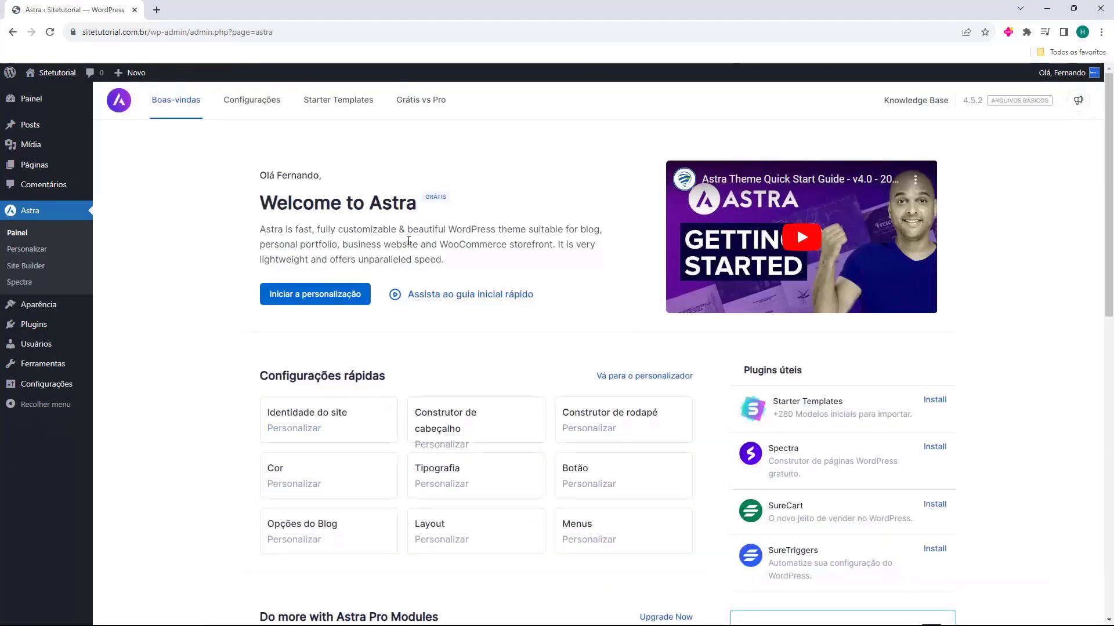
pyautogui.scroll(-6, 406, 235)
pyautogui.scroll(6, 390, 244)
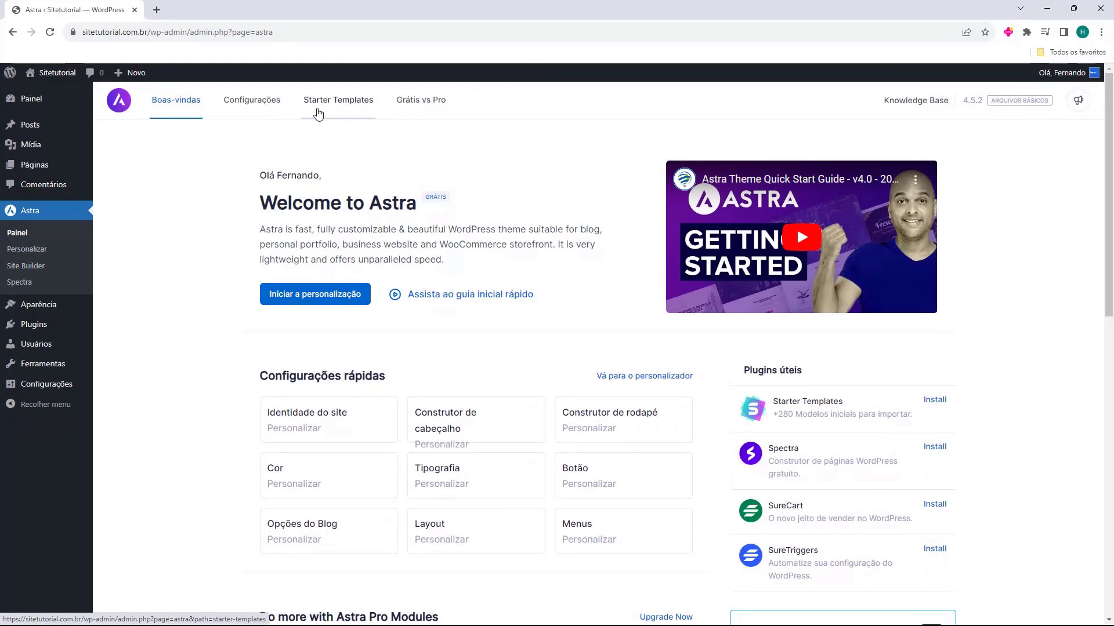
pyautogui.click(342, 108)
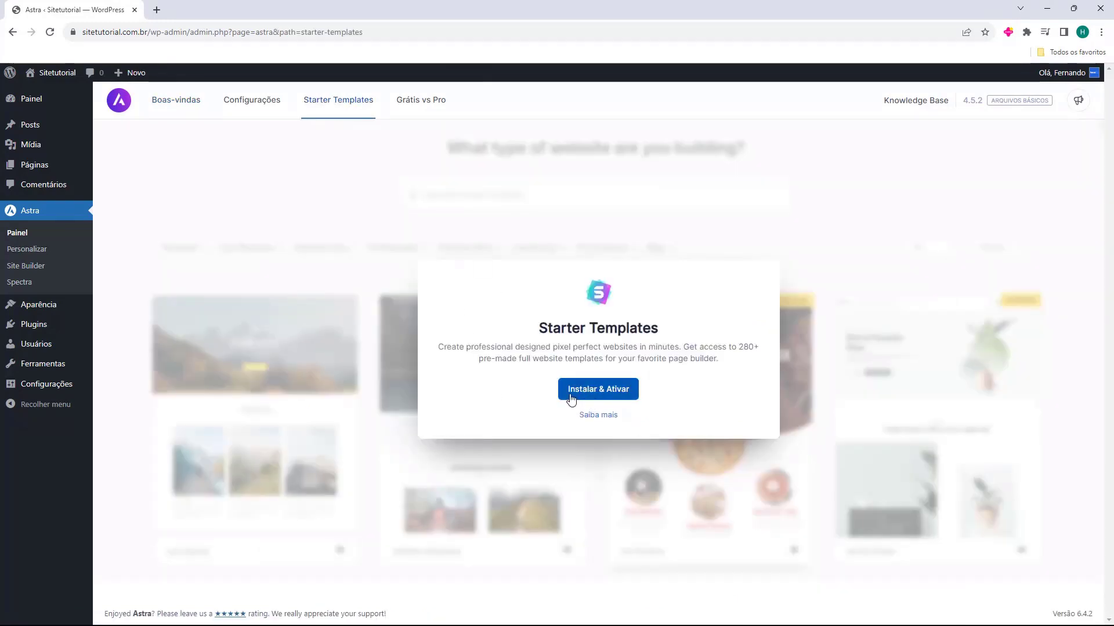
pyautogui.click(613, 399)
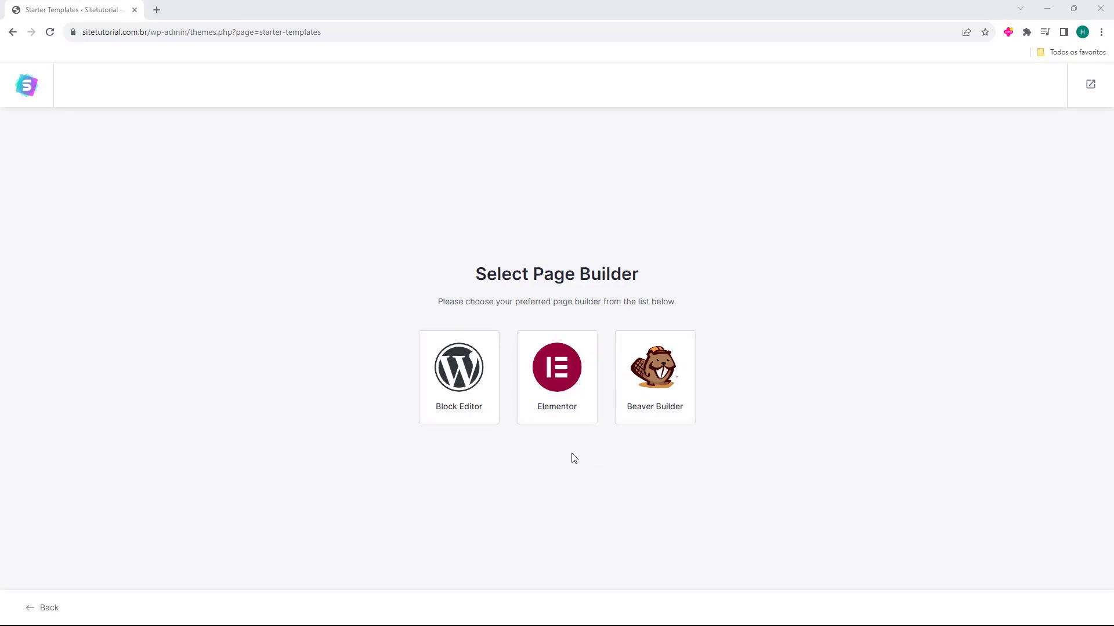
pyautogui.click(551, 373)
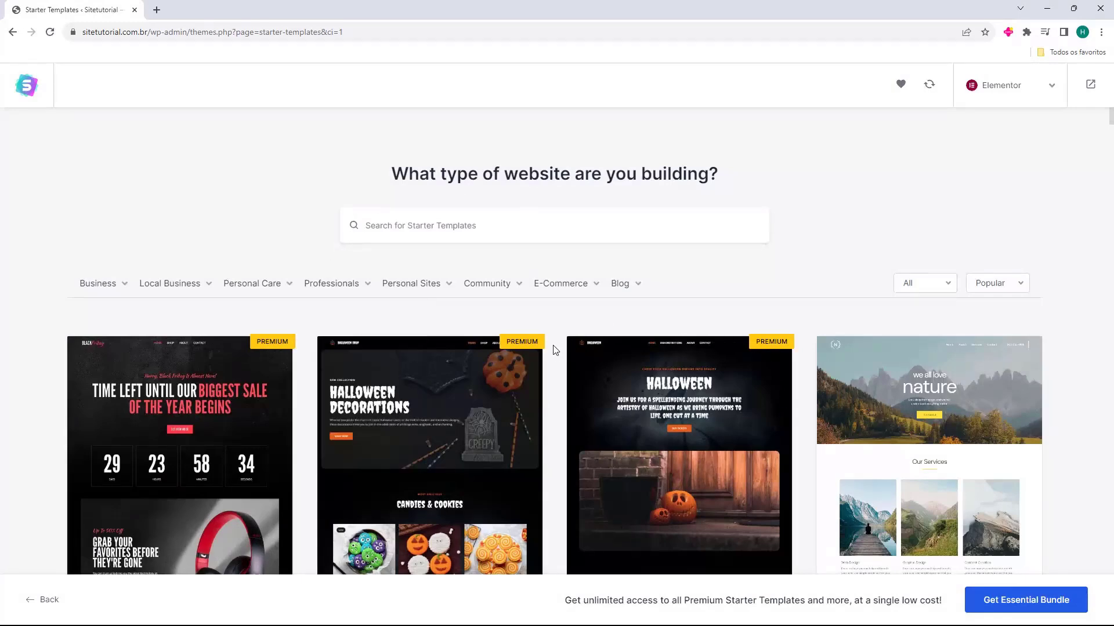
# - Browse the Elementor starter template catalogue from the first rows downward, comparing free designs with those marked Premium
pyautogui.scroll(-5, 555, 350)
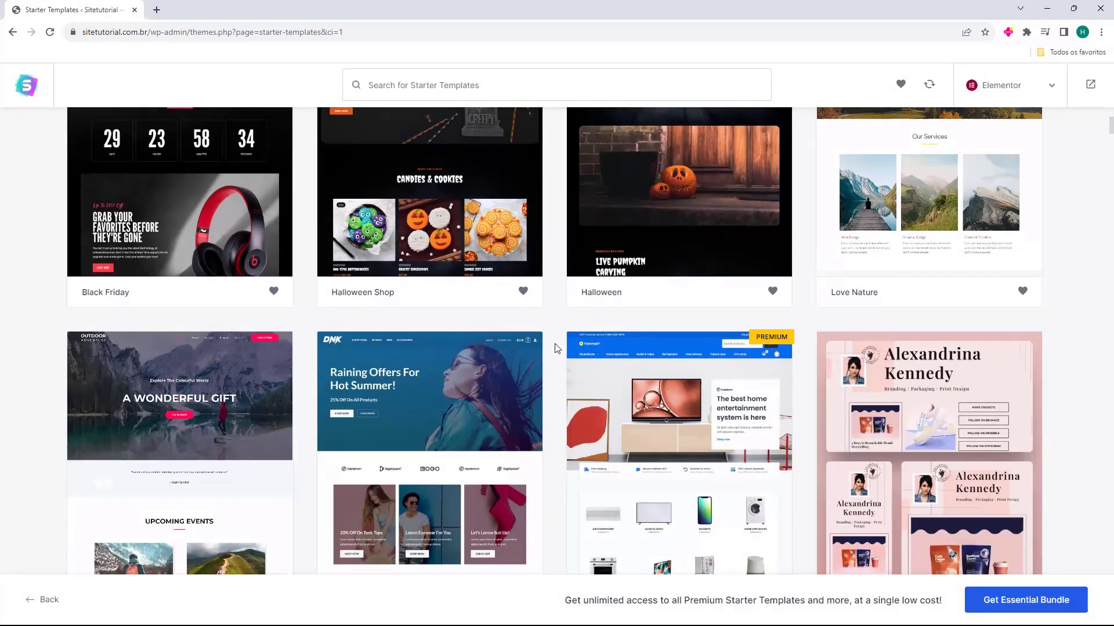
pyautogui.scroll(4, 555, 348)
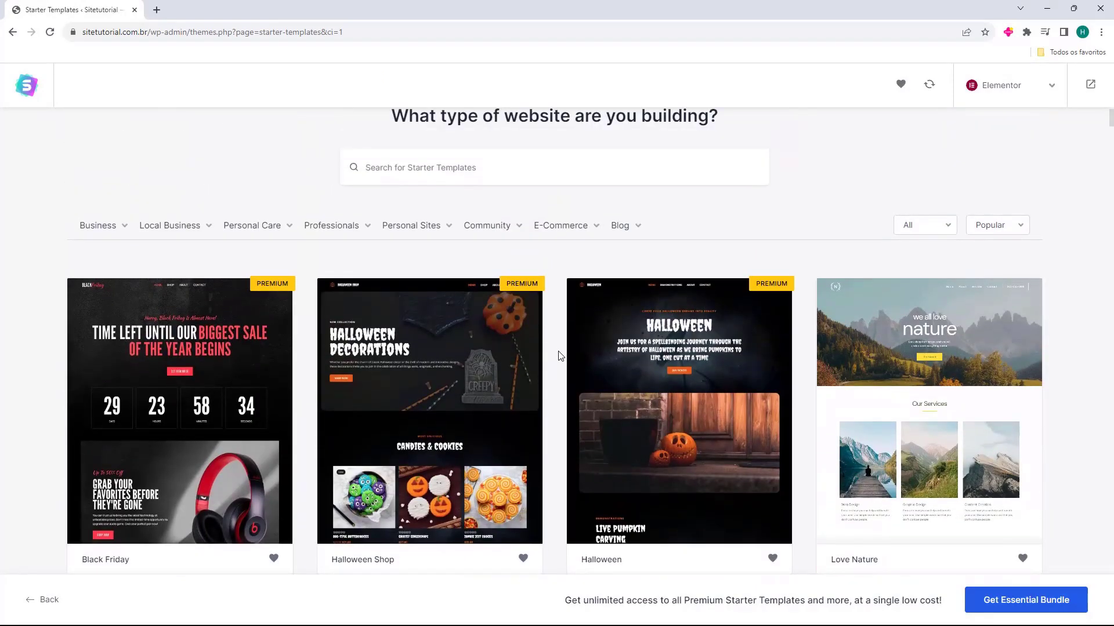
pyautogui.scroll(-6, 558, 355)
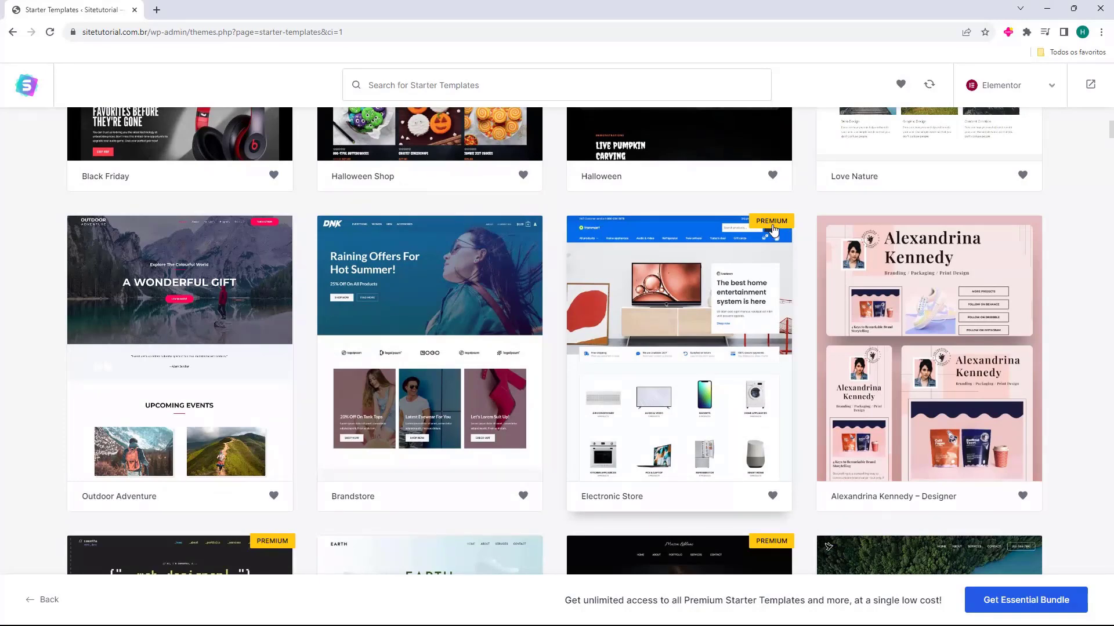
pyautogui.scroll(4, 754, 238)
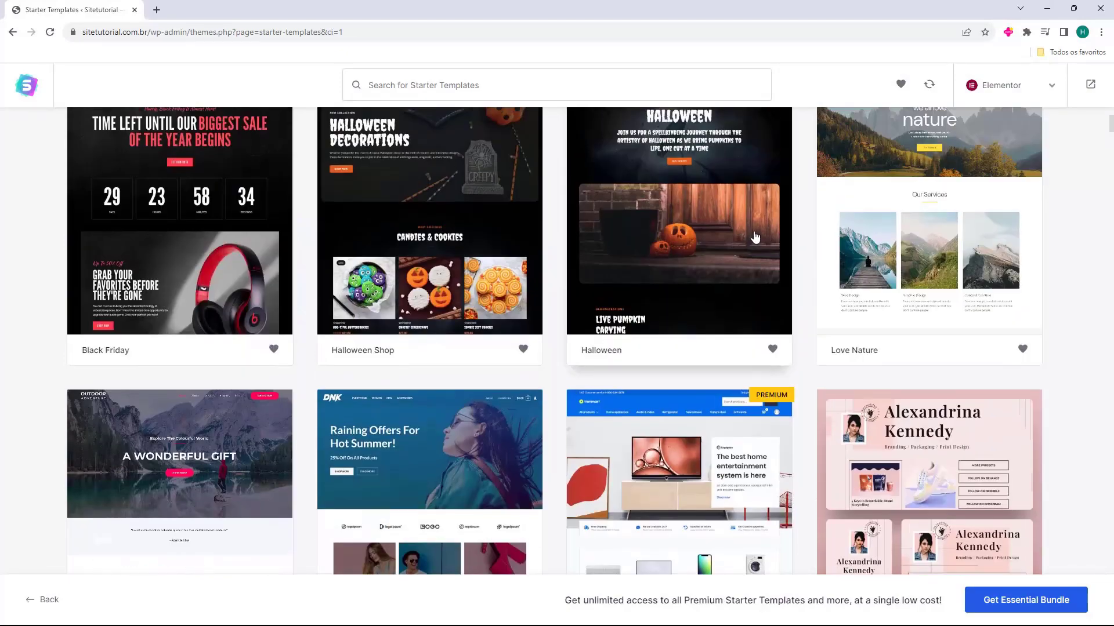
pyautogui.scroll(-4, 895, 211)
pyautogui.scroll(-12, 895, 211)
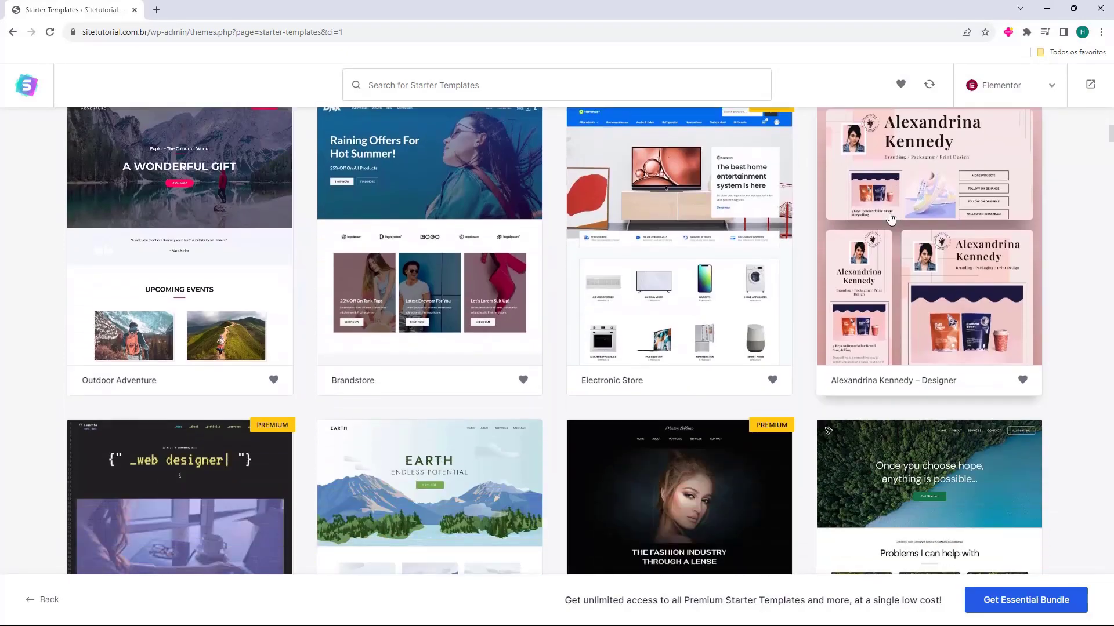
pyautogui.scroll(-14, 608, 212)
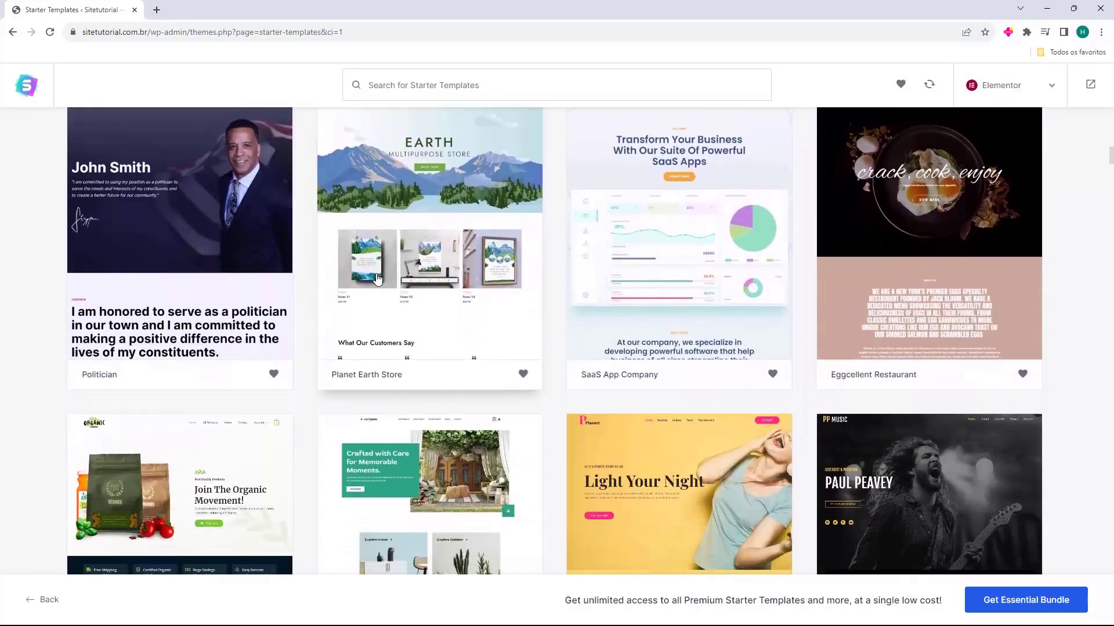
pyautogui.scroll(-7, 607, 211)
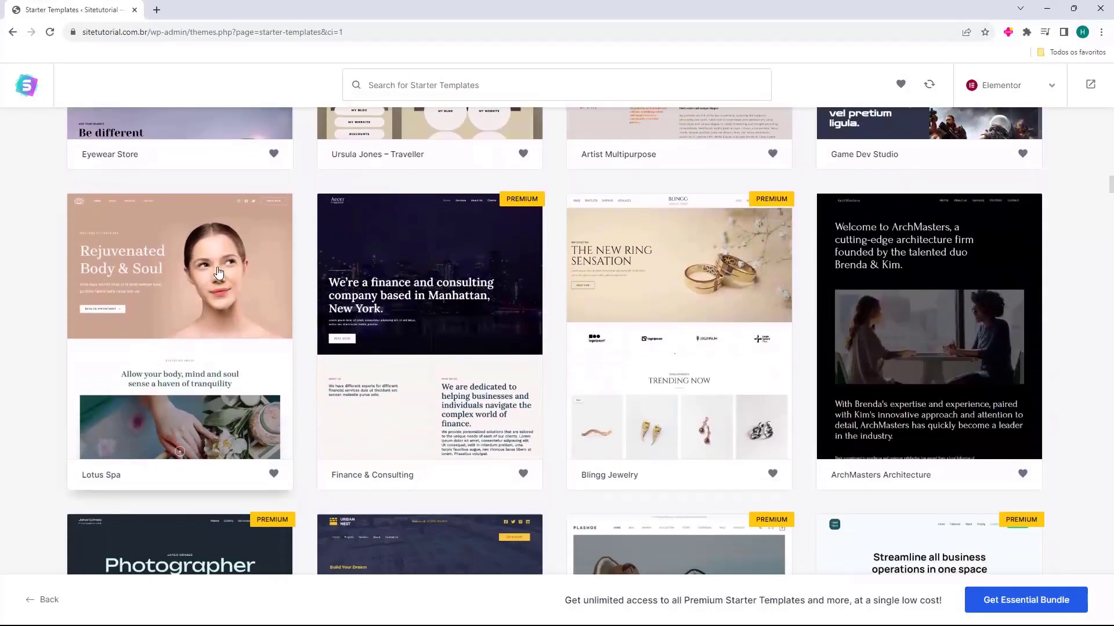
pyautogui.scroll(-4, 551, 238)
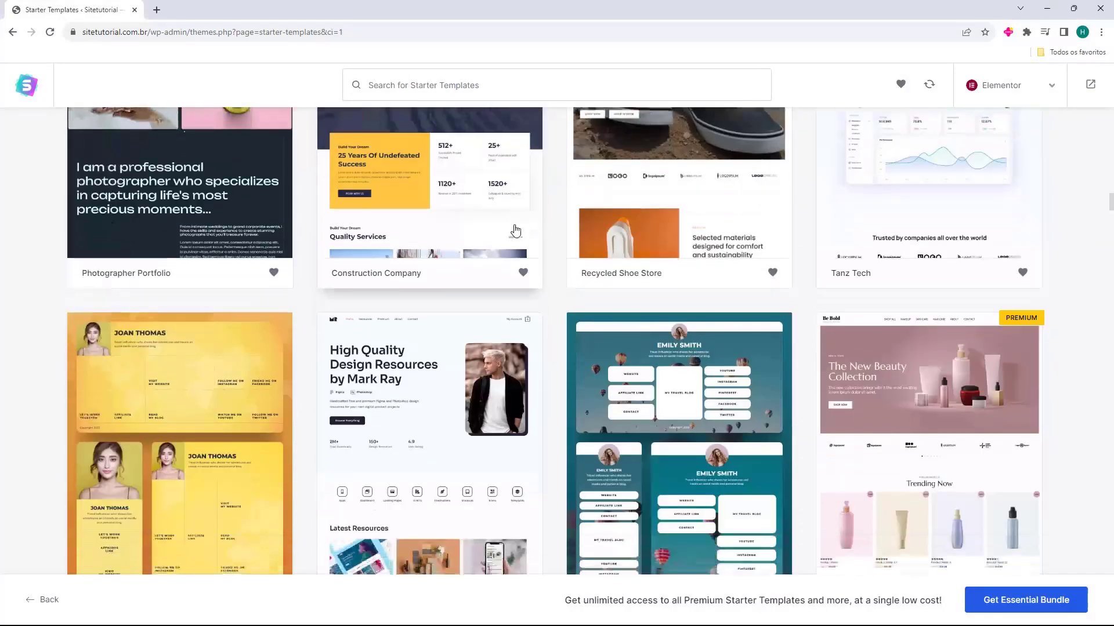
pyautogui.scroll(2, 512, 232)
pyautogui.scroll(1, 746, 219)
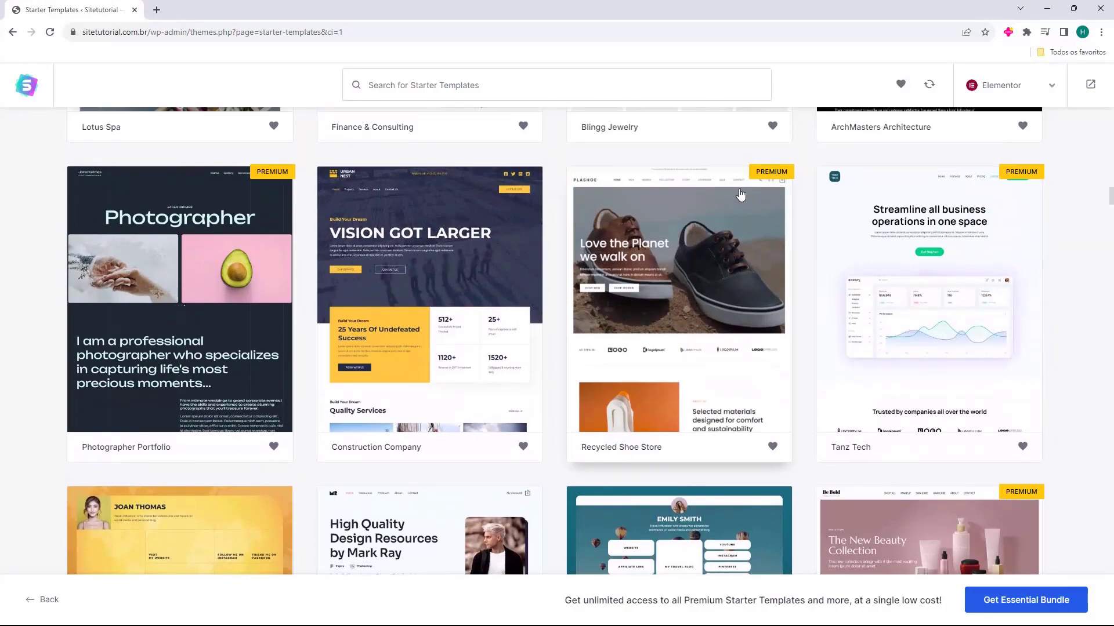
pyautogui.scroll(-13, 771, 185)
pyautogui.scroll(-14, 562, 175)
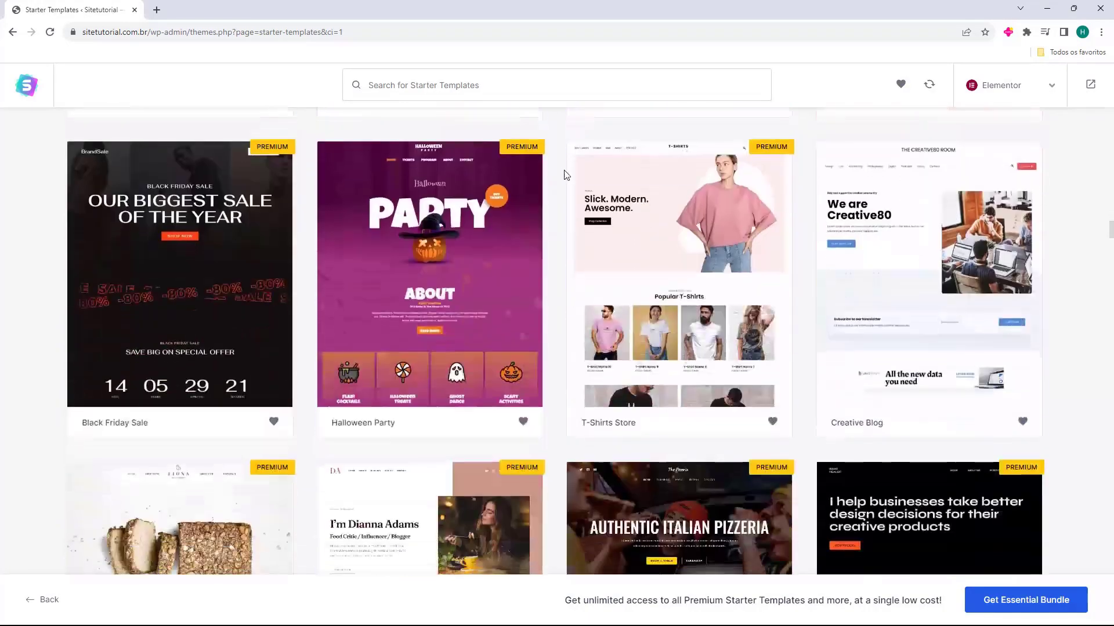
pyautogui.scroll(-5, 559, 176)
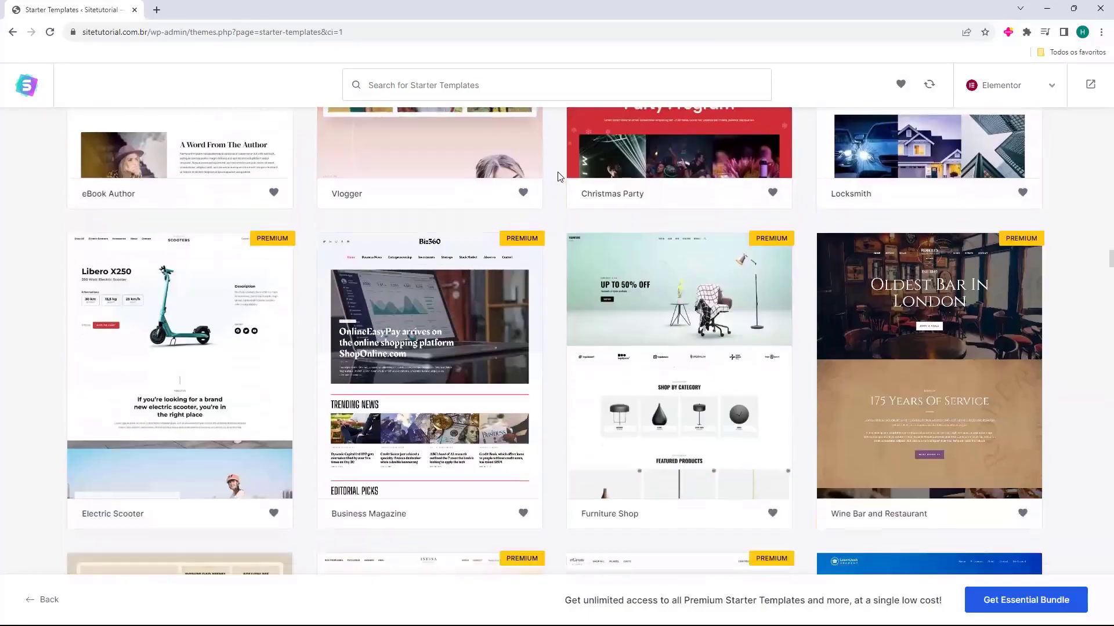
pyautogui.scroll(-12, 555, 177)
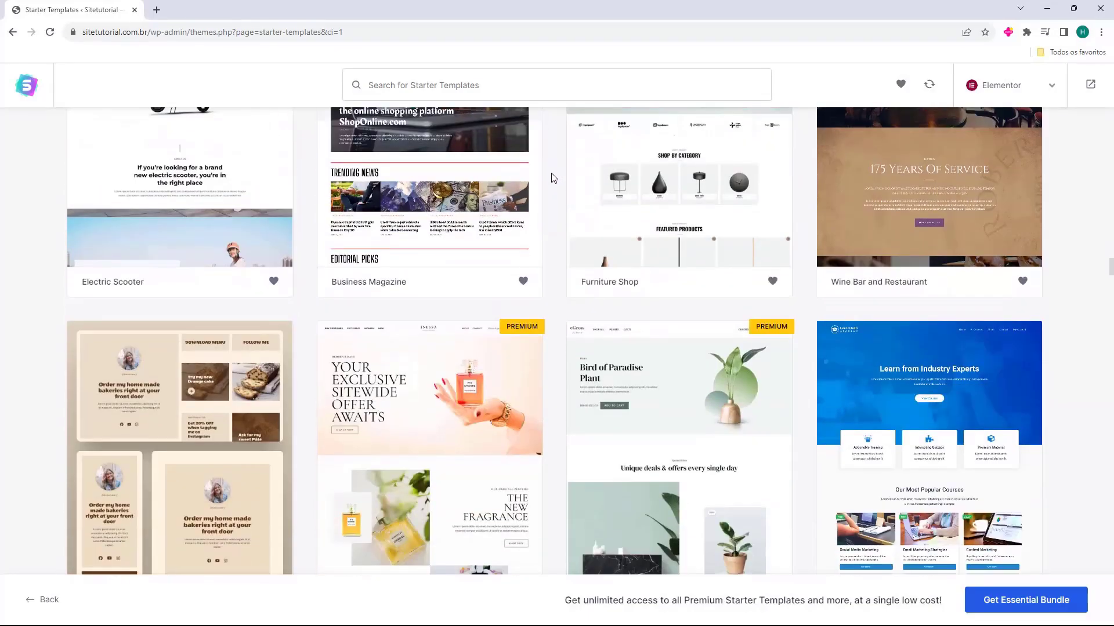
pyautogui.scroll(-11, 548, 172)
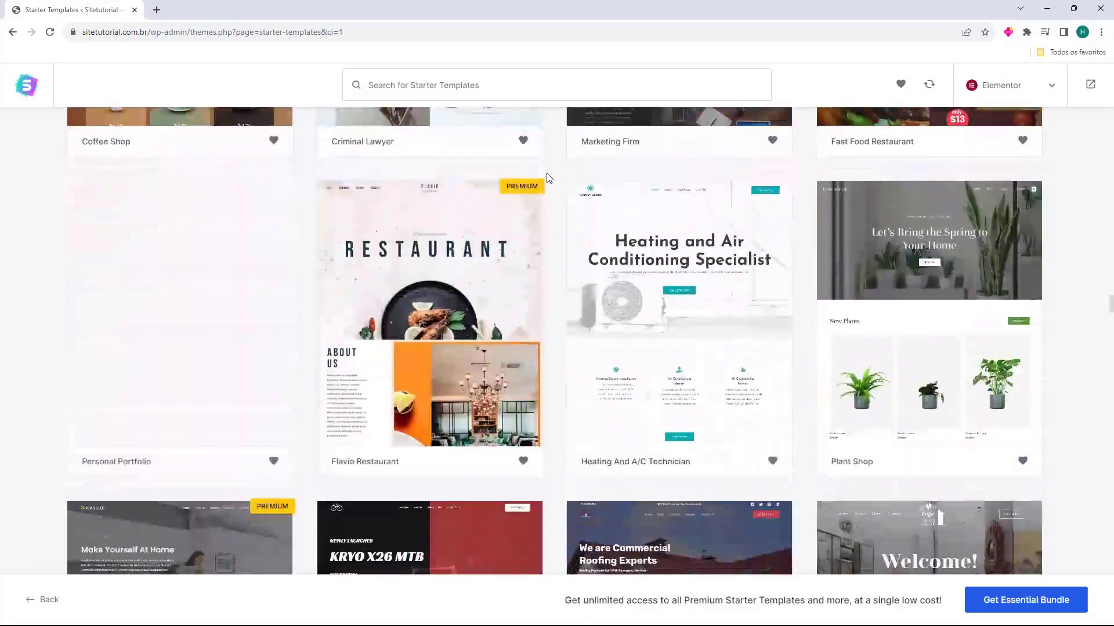
pyautogui.scroll(-14, 548, 177)
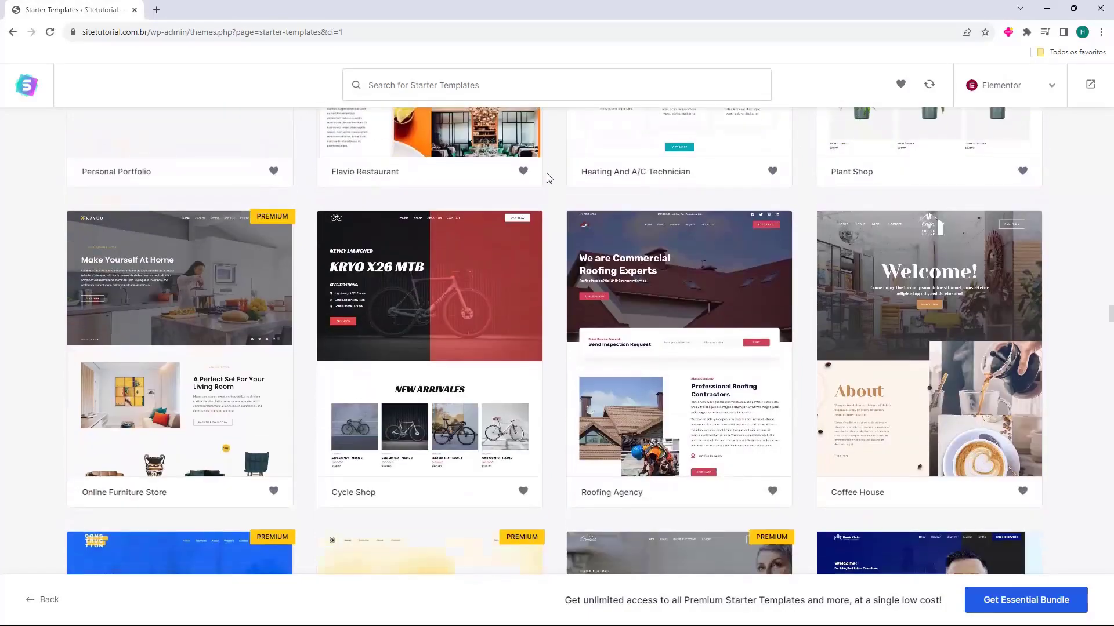
pyautogui.scroll(-17, 545, 177)
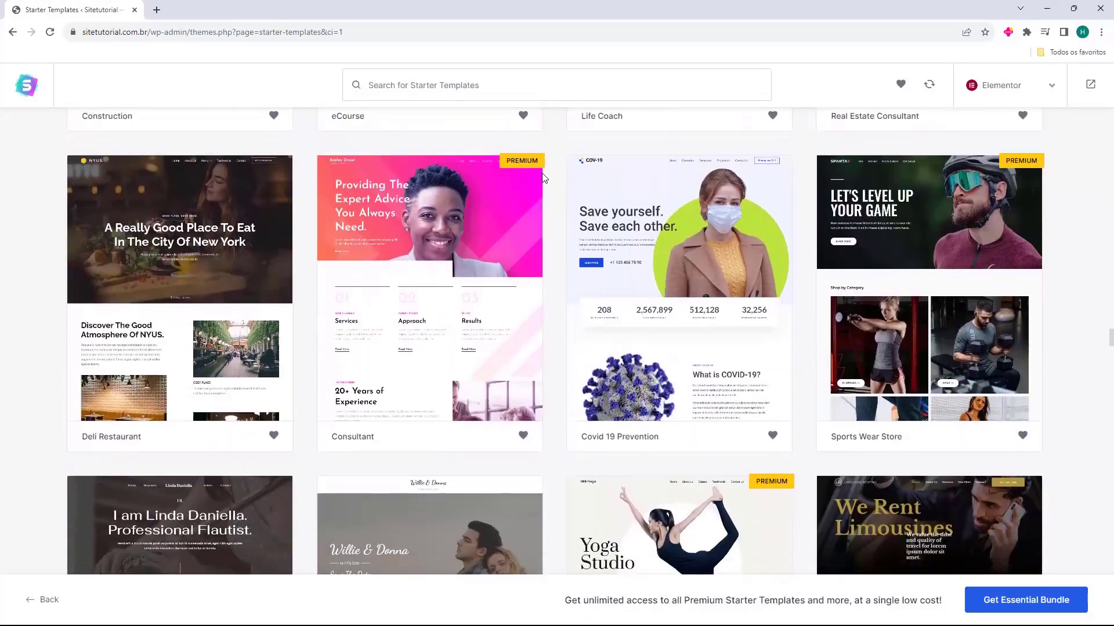
pyautogui.scroll(-2, 551, 179)
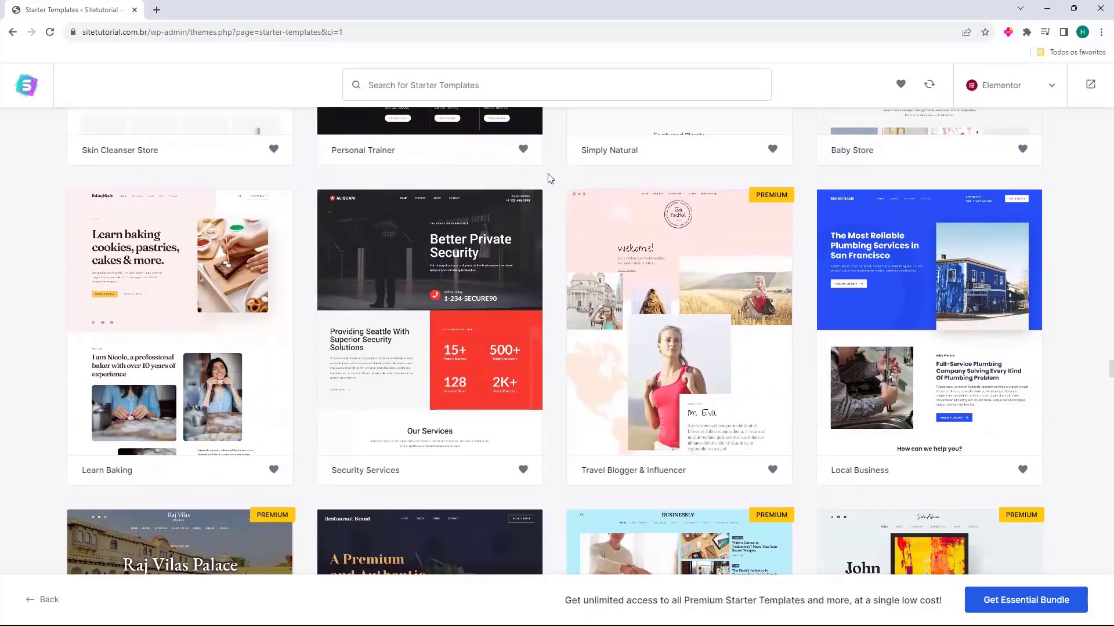
pyautogui.scroll(-2, 562, 182)
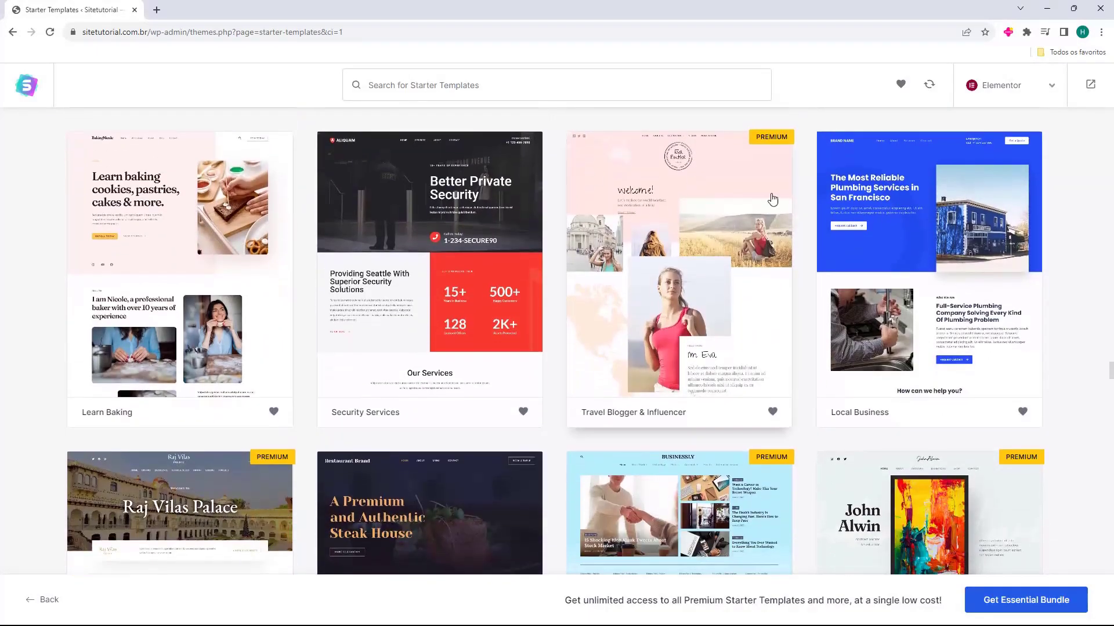
# - Choose the free Local Business template from the starter template catalogue
pyautogui.scroll(2, 985, 406)
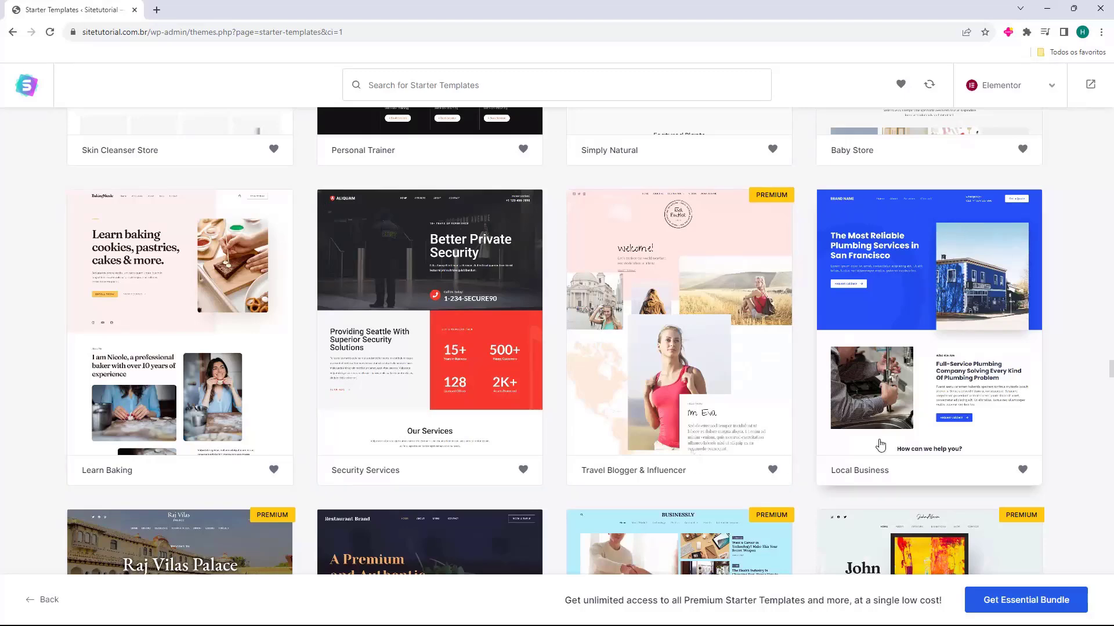
pyautogui.scroll(4, 214, 318)
pyautogui.scroll(-4, 362, 283)
pyautogui.click(920, 322)
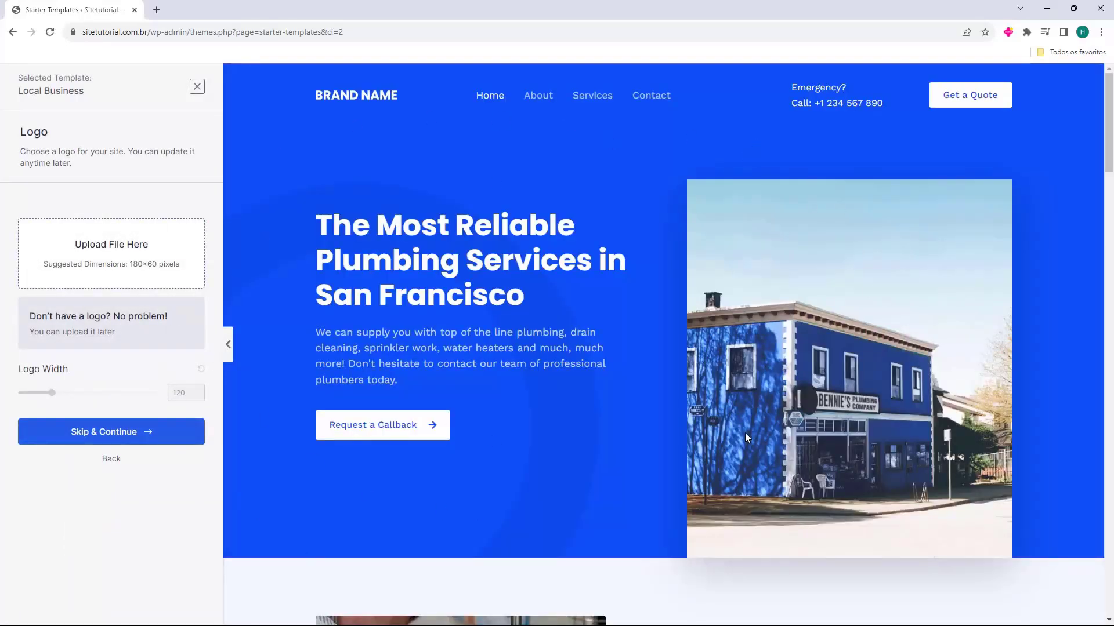
# - Examine the Local Business home page preview from its header through services, testimonials and work gallery to the footer
pyautogui.scroll(-15, 647, 182)
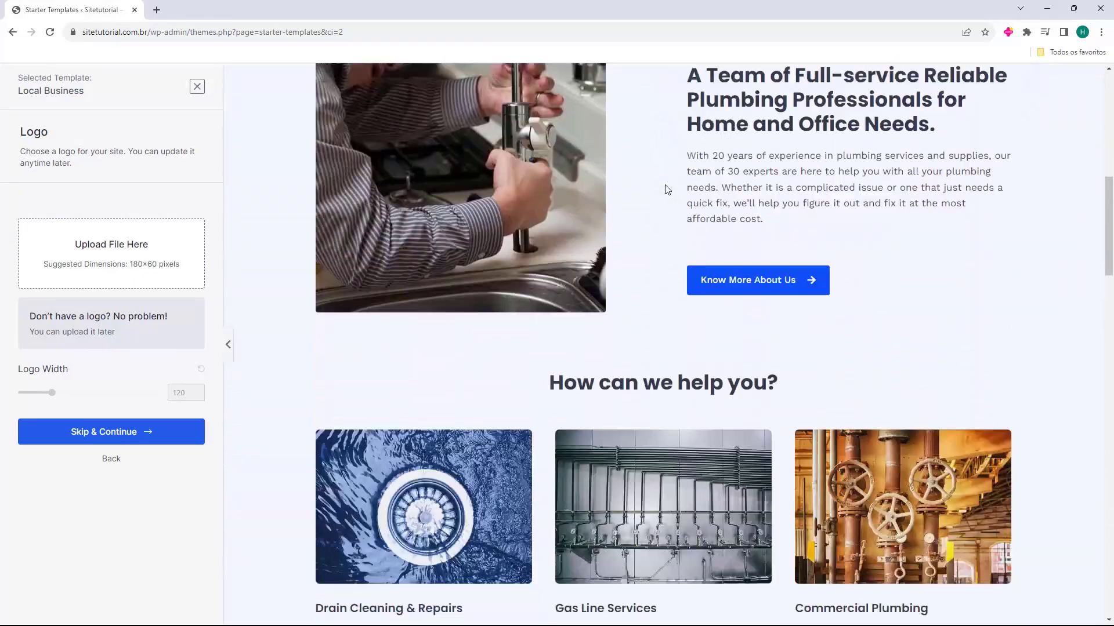
pyautogui.scroll(-20, 664, 185)
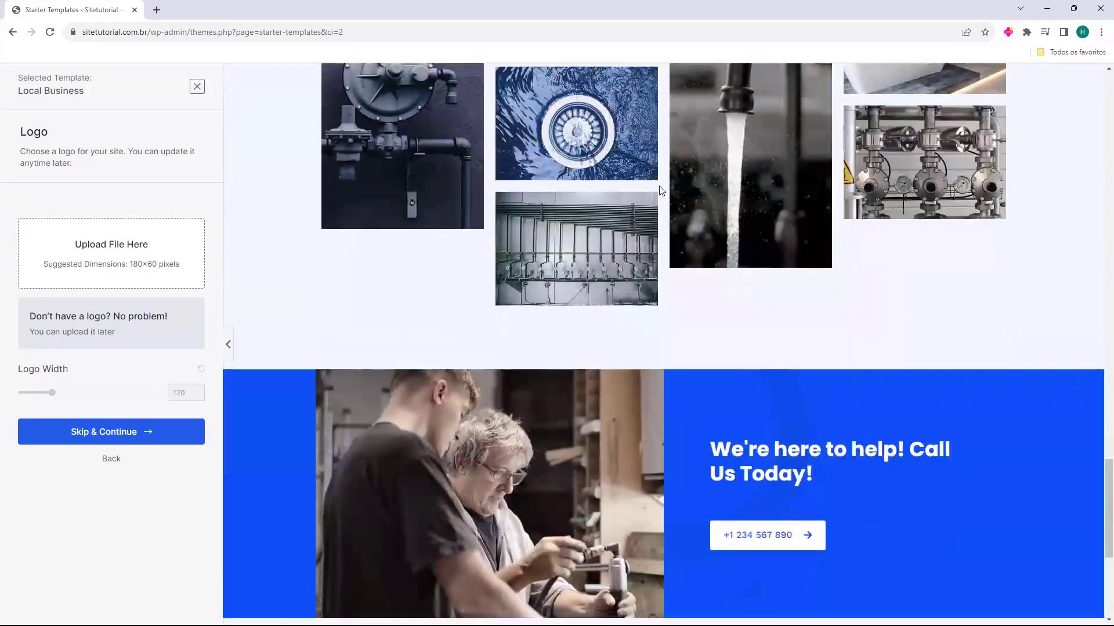
pyautogui.scroll(20, 659, 190)
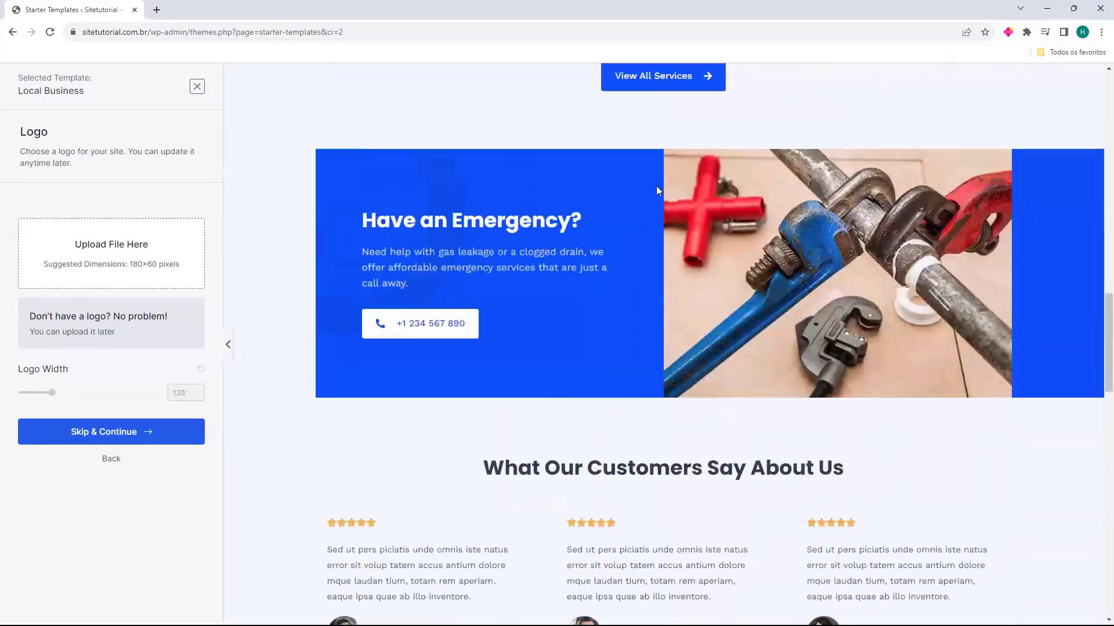
pyautogui.scroll(10, 657, 190)
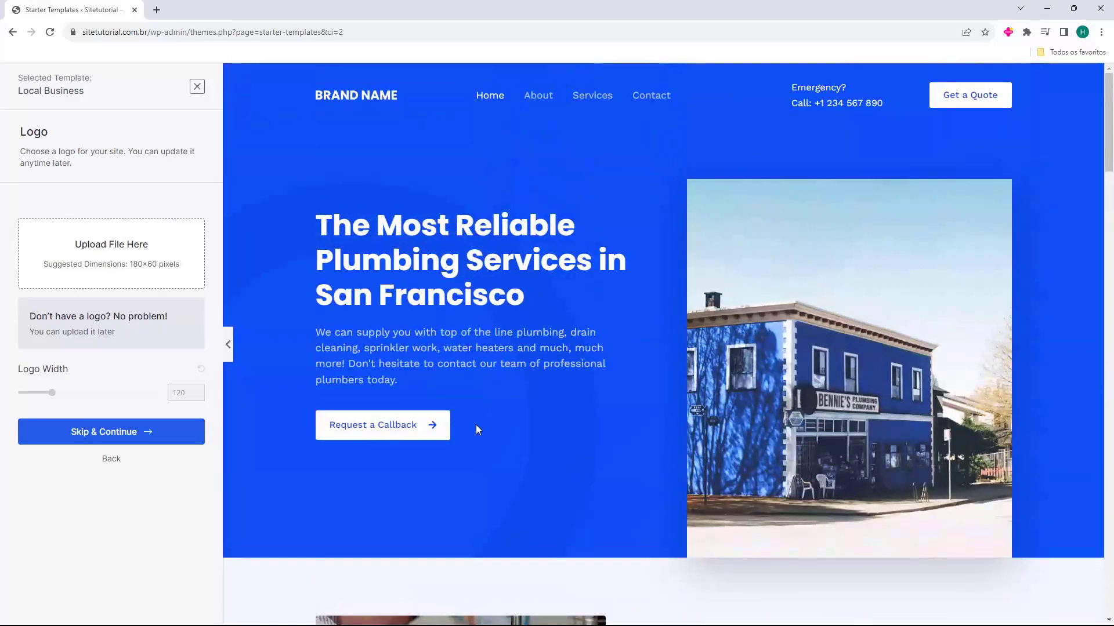
pyautogui.scroll(-6, 592, 273)
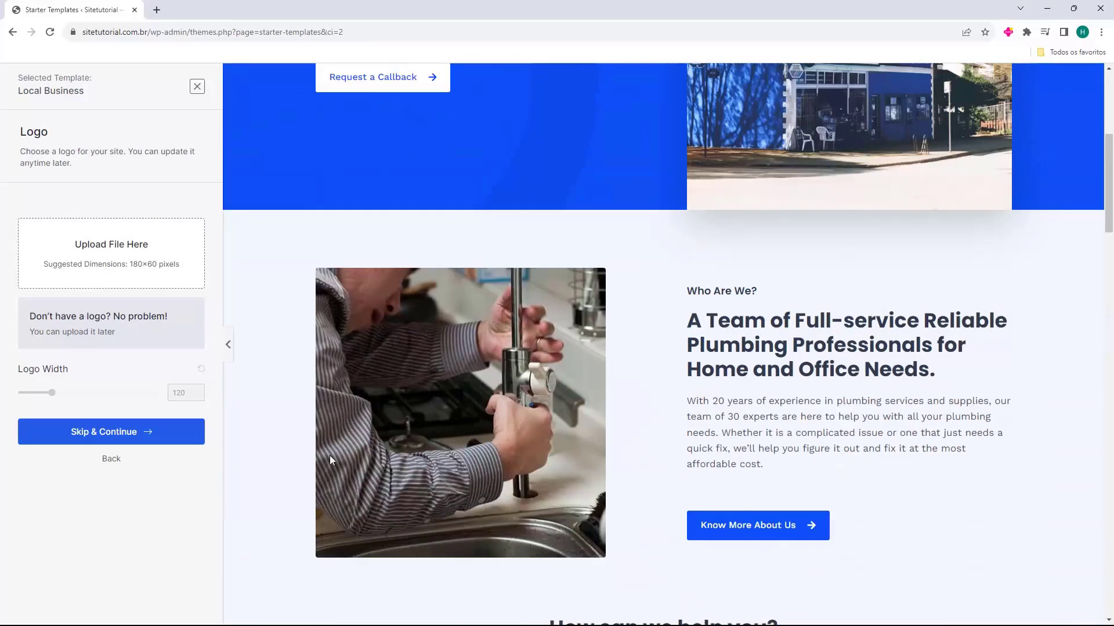
pyautogui.scroll(-7, 454, 242)
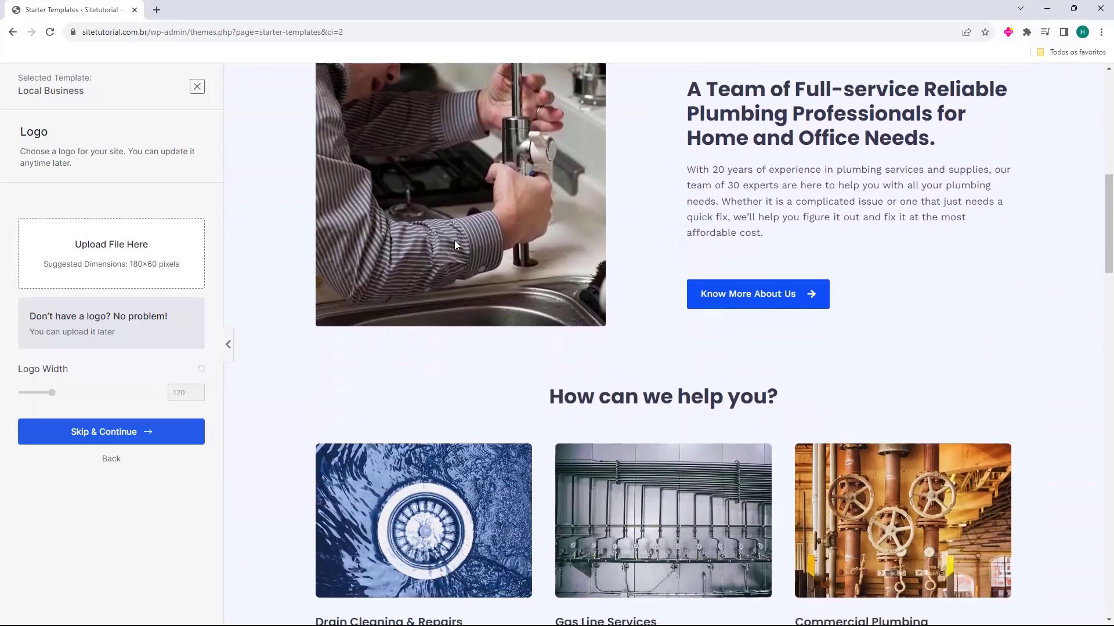
pyautogui.scroll(-5, 522, 256)
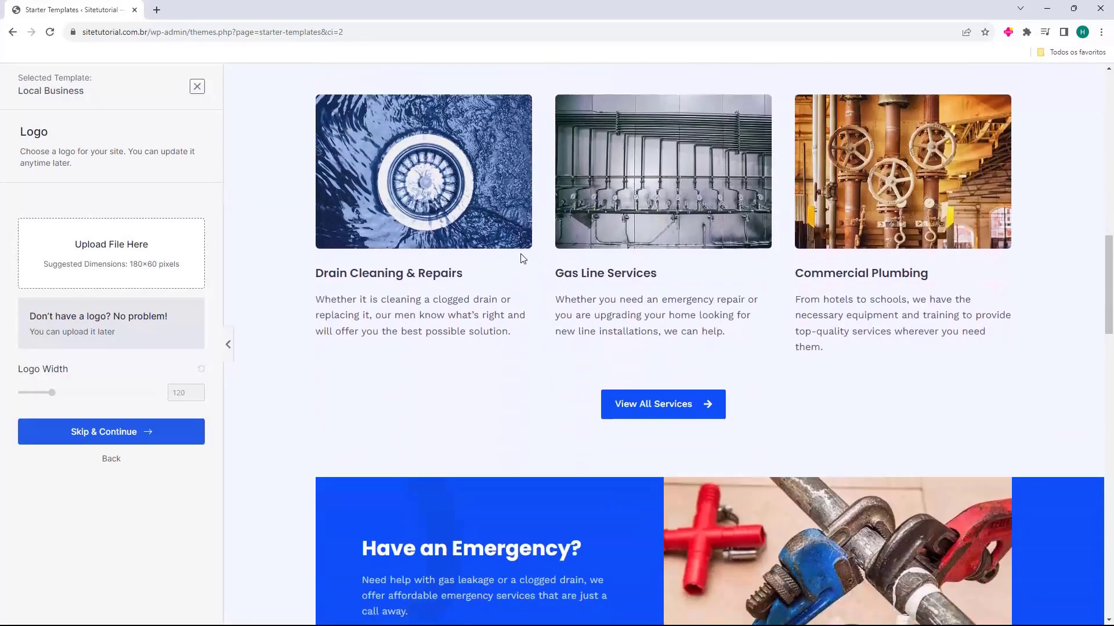
pyautogui.scroll(-3, 633, 288)
pyautogui.scroll(-9, 485, 219)
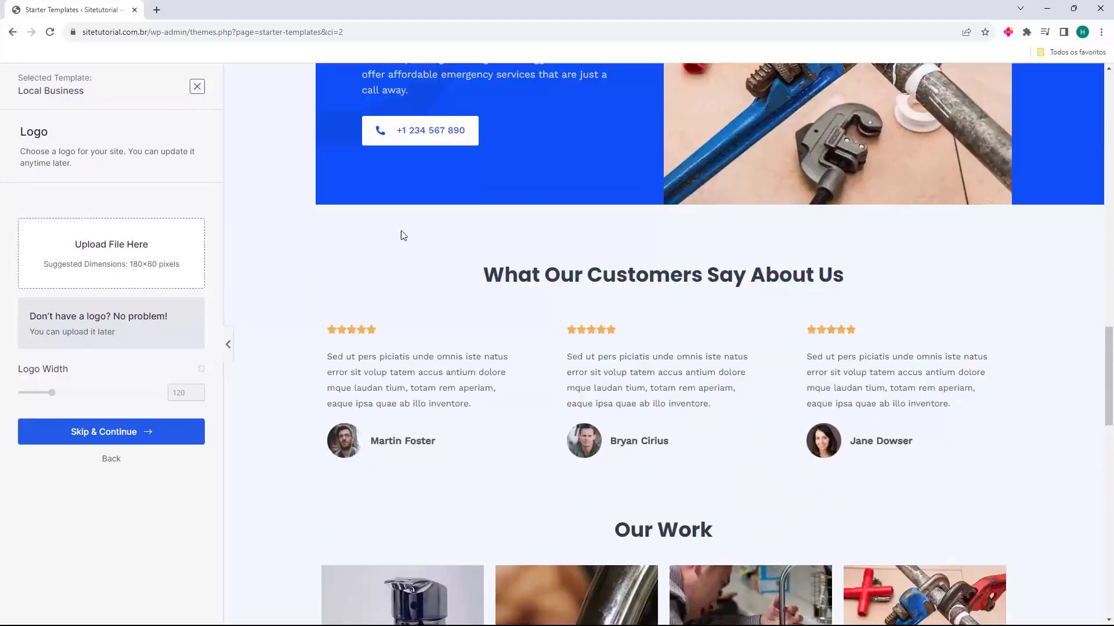
pyautogui.scroll(-15, 380, 289)
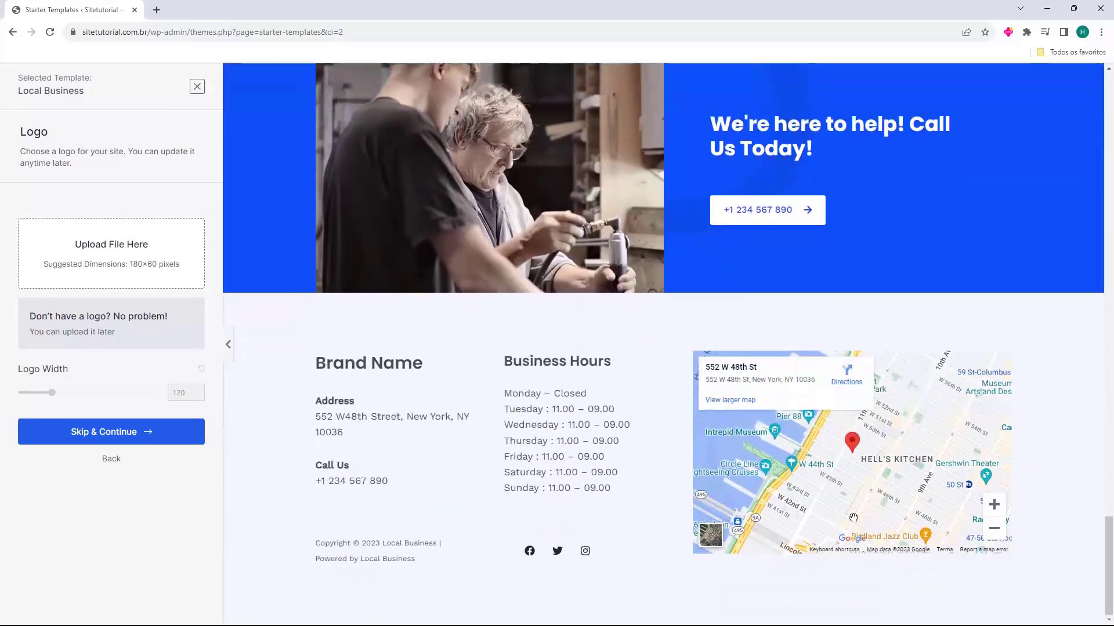
pyautogui.scroll(20, 559, 342)
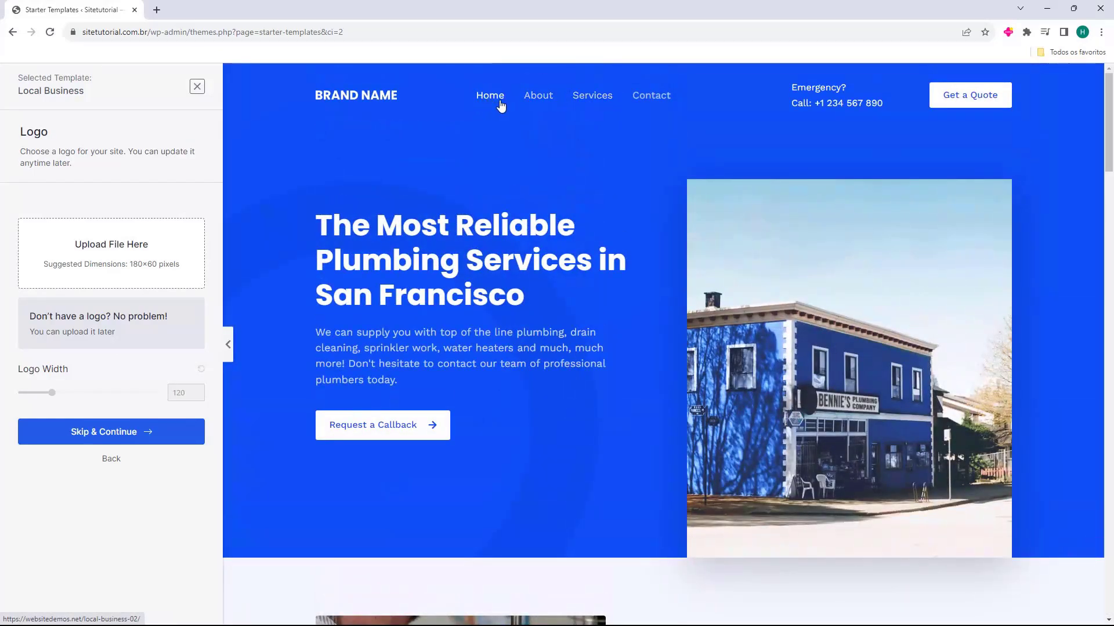
# - Look through the template's About and Services pages in the preview, and return to its Home page
pyautogui.click(536, 105)
pyautogui.scroll(-20, 646, 311)
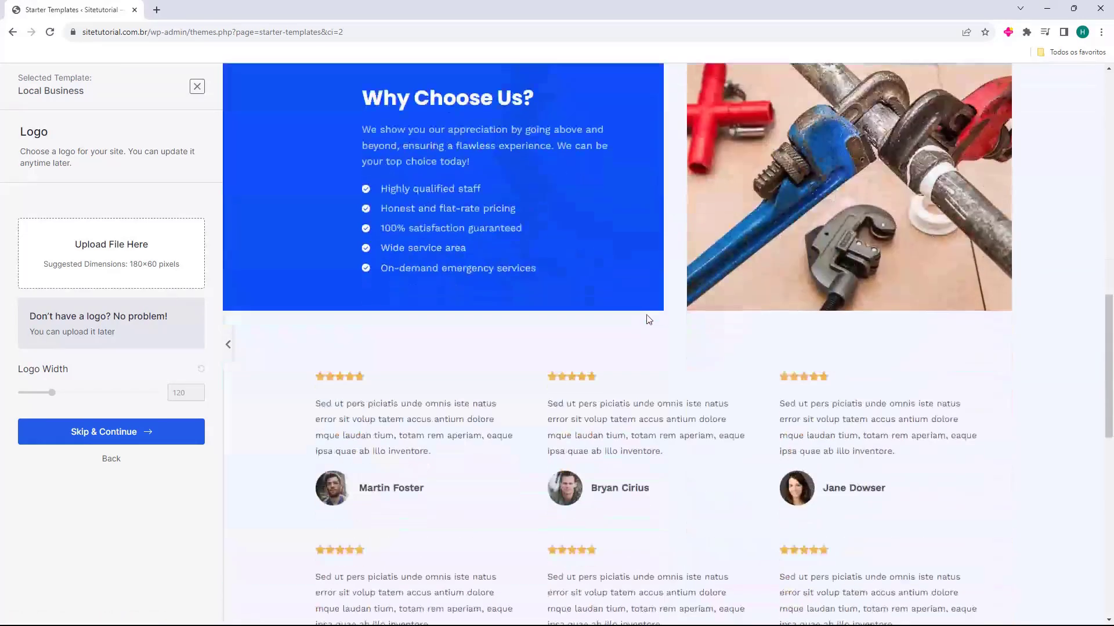
pyautogui.scroll(20, 655, 318)
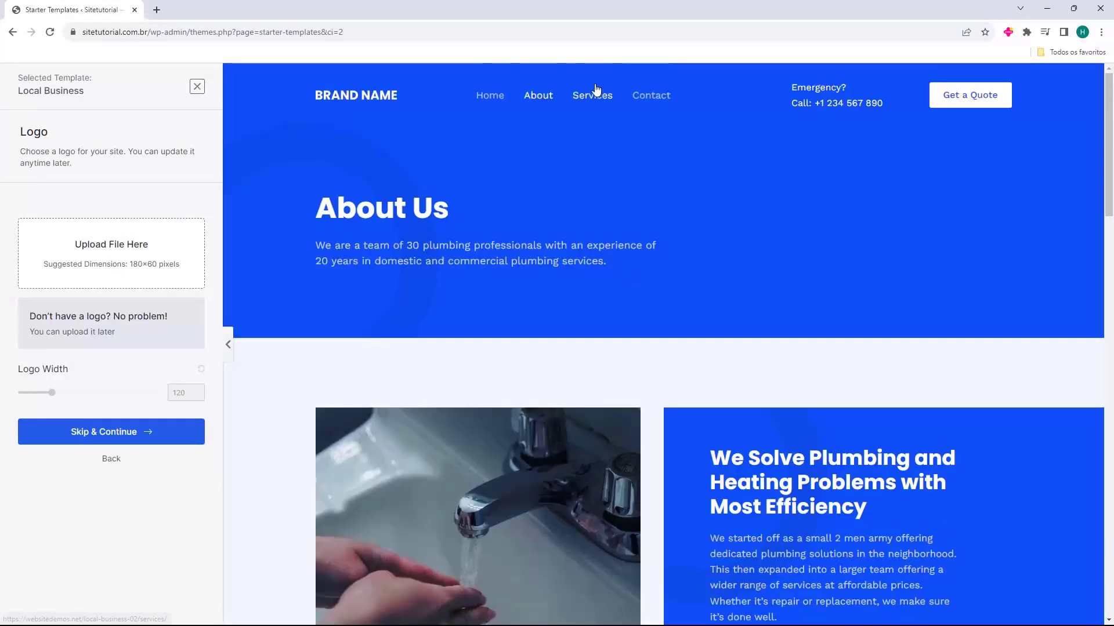
pyautogui.scroll(-15, 539, 165)
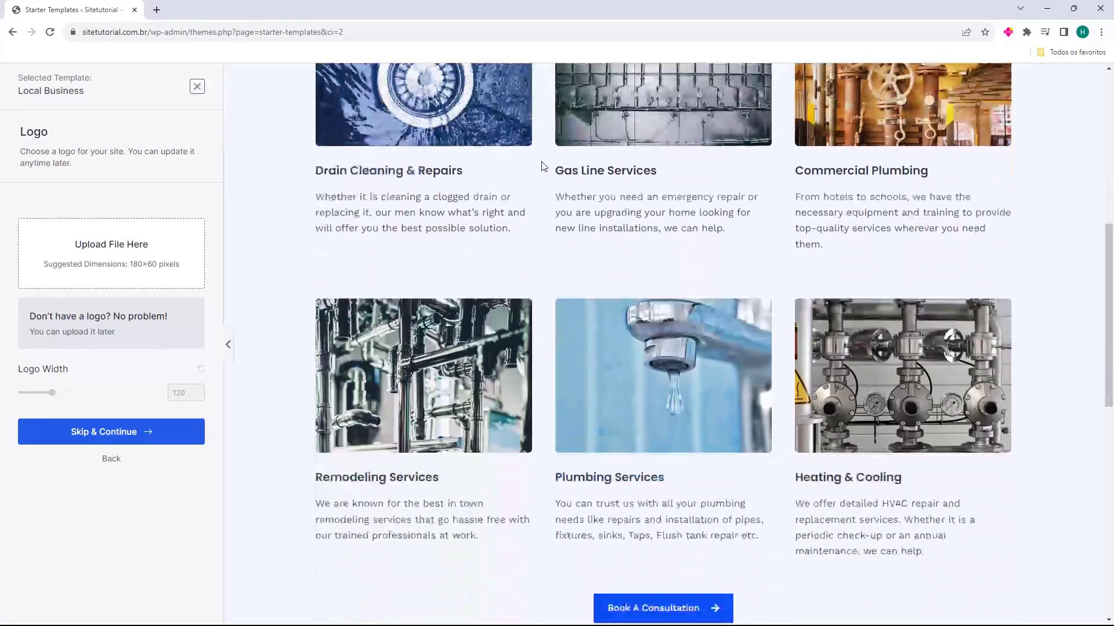
pyautogui.scroll(15, 615, 205)
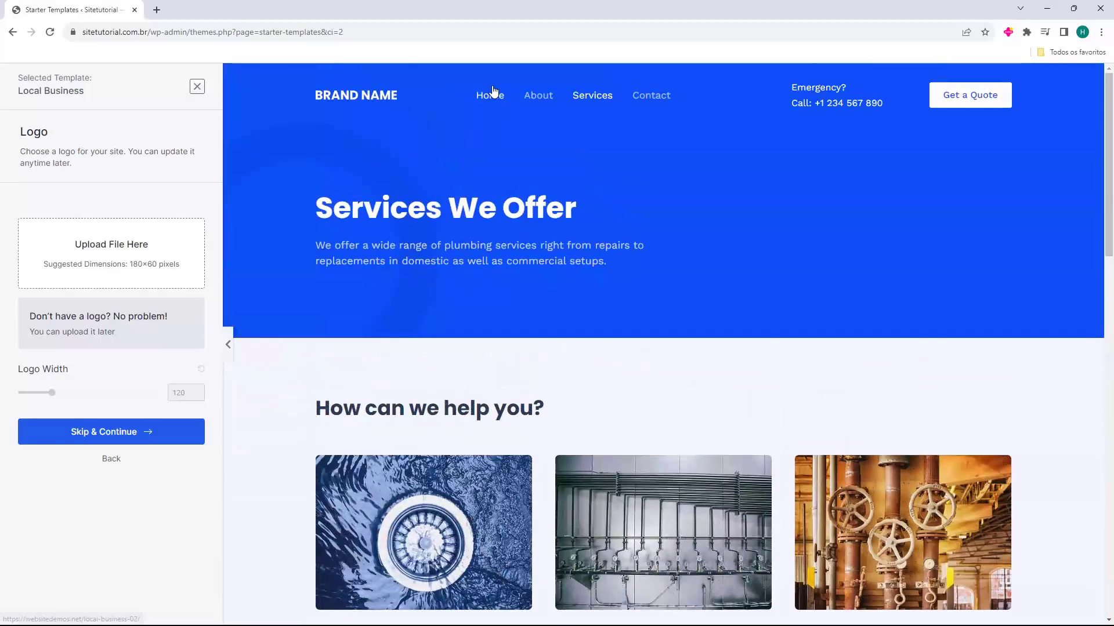
pyautogui.click(490, 94)
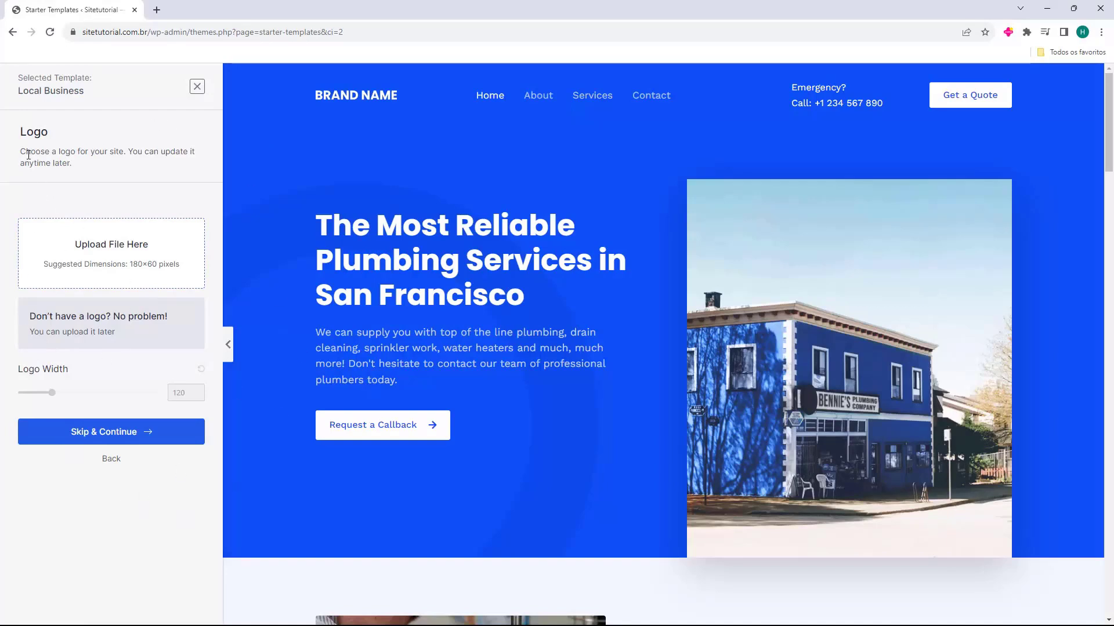
# - Upload Logo-Sitetutorial.png to the media library and use it as the template's logo
pyautogui.click(112, 257)
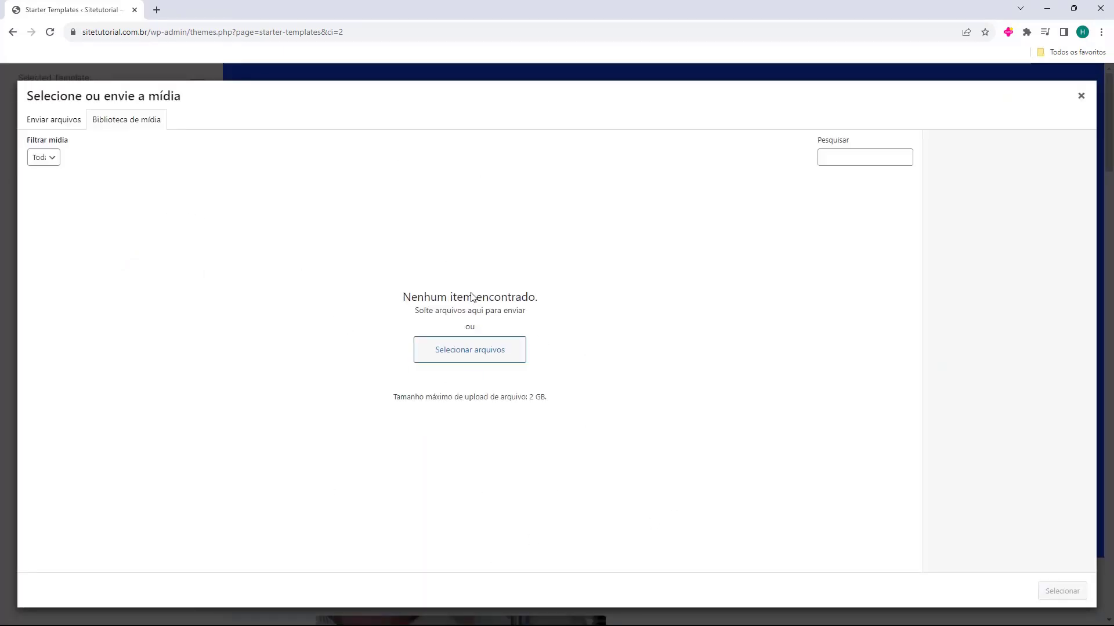
pyautogui.click(57, 122)
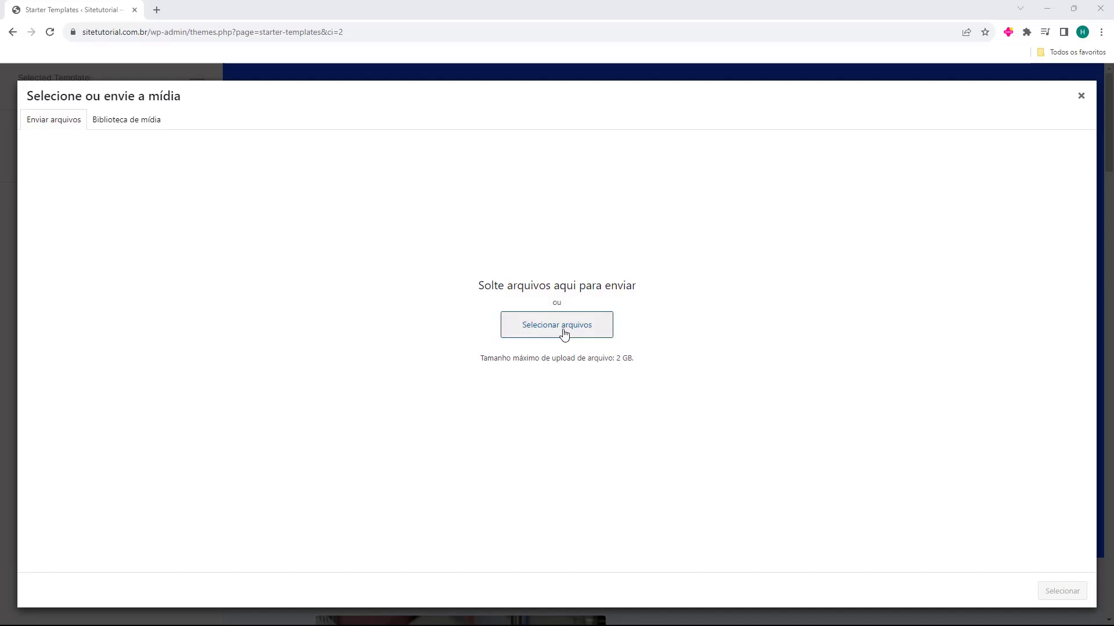
pyautogui.moveTo(0, 406); pyautogui.dragTo(516, 261)
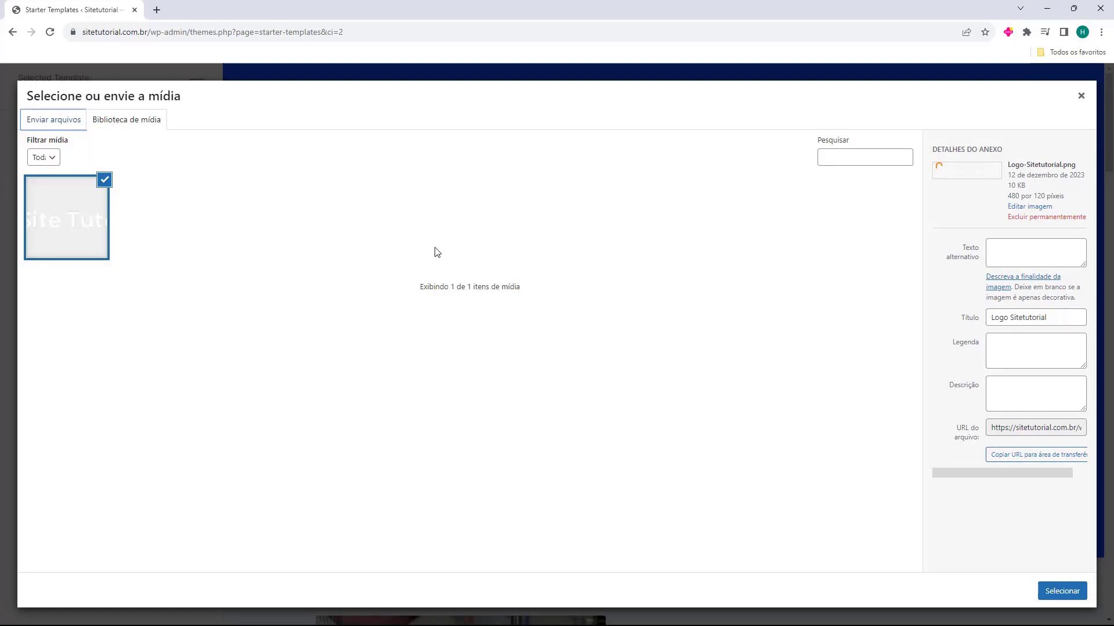
pyautogui.click(1059, 591)
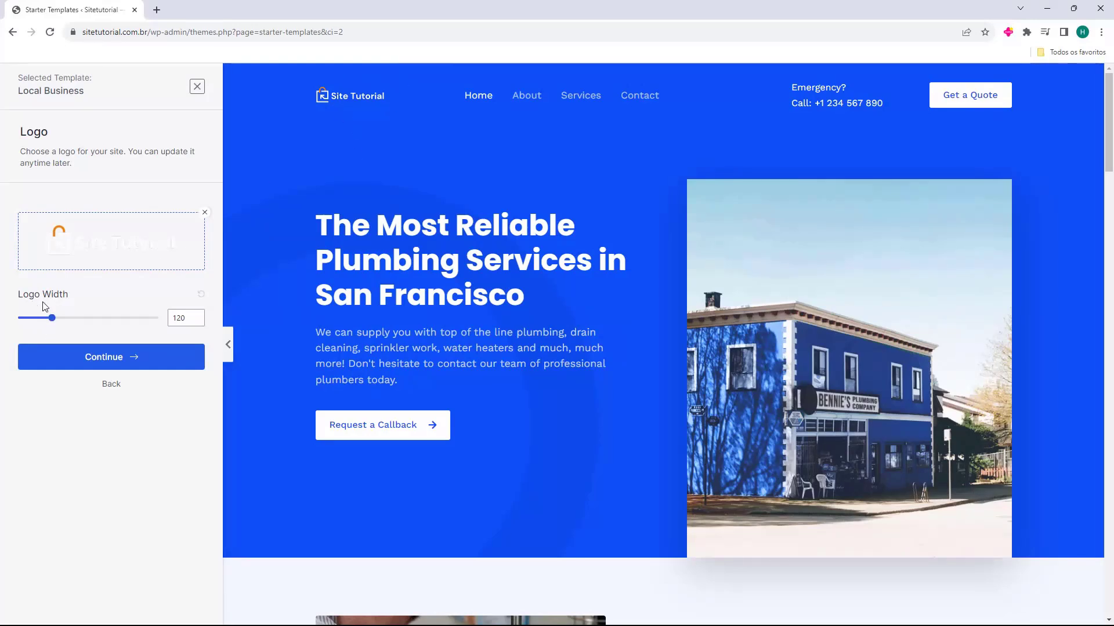
# - Set the logo width to 150 and continue to the colours and fonts settings
pyautogui.moveTo(52, 318); pyautogui.dragTo(63, 340)
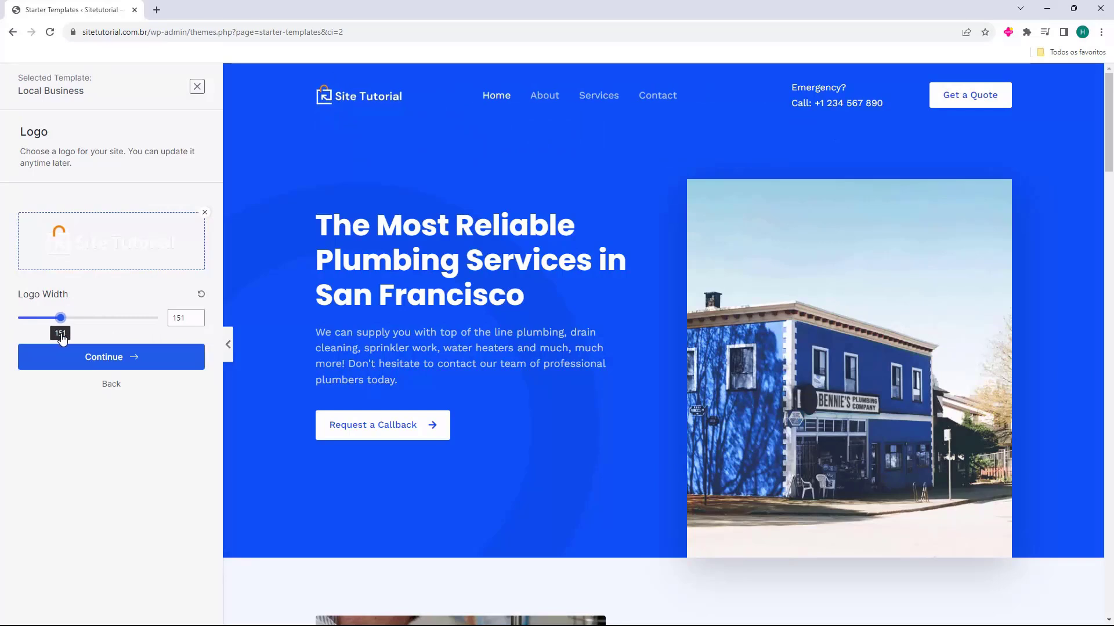
pyautogui.click(192, 319)
pyautogui.press('Down')
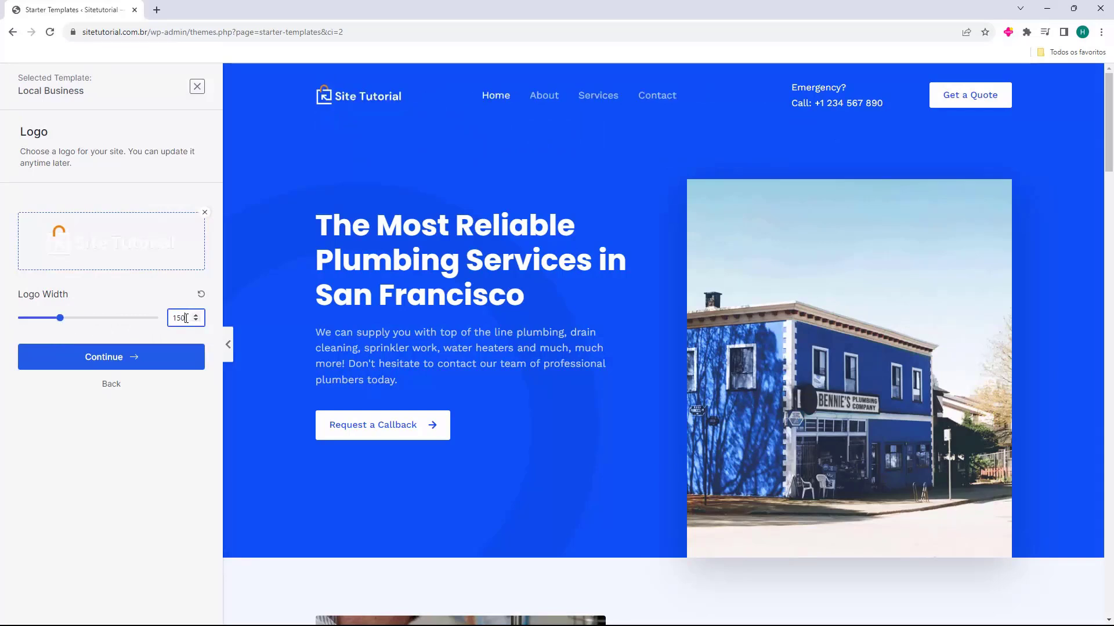
pyautogui.click(137, 290)
pyautogui.click(105, 363)
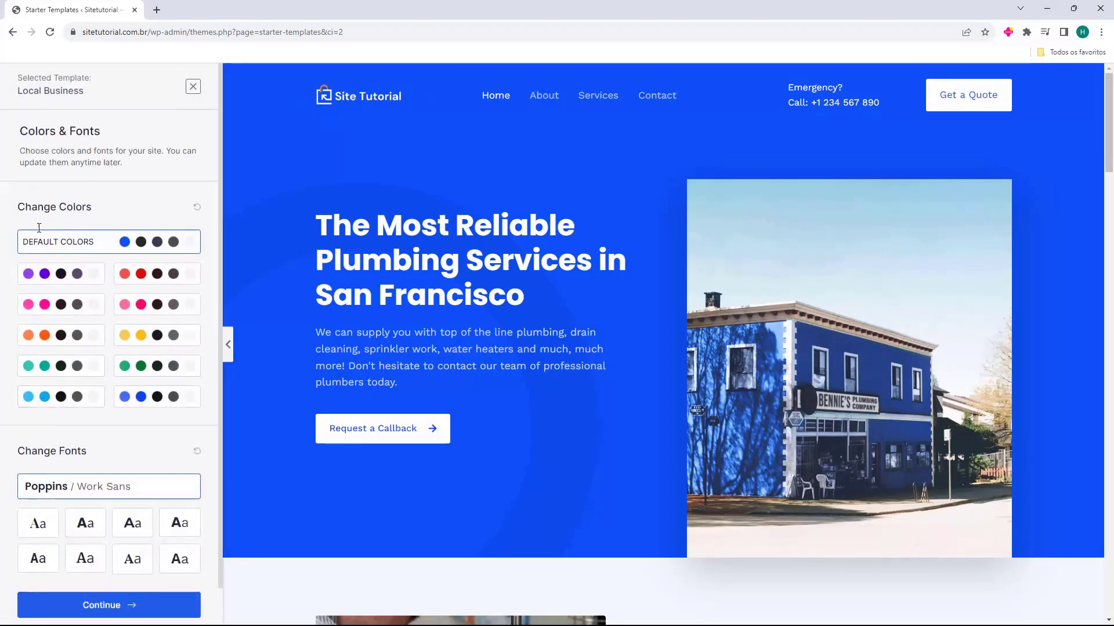
# - Try the preset colour palettes on the template one by one, from purple and orange through green and yellow to red
pyautogui.moveTo(19, 208); pyautogui.dragTo(58, 208)
pyautogui.moveTo(50, 451); pyautogui.dragTo(49, 420)
pyautogui.click(114, 200)
pyautogui.click(81, 277)
pyautogui.click(76, 307)
pyautogui.click(71, 339)
pyautogui.click(69, 364)
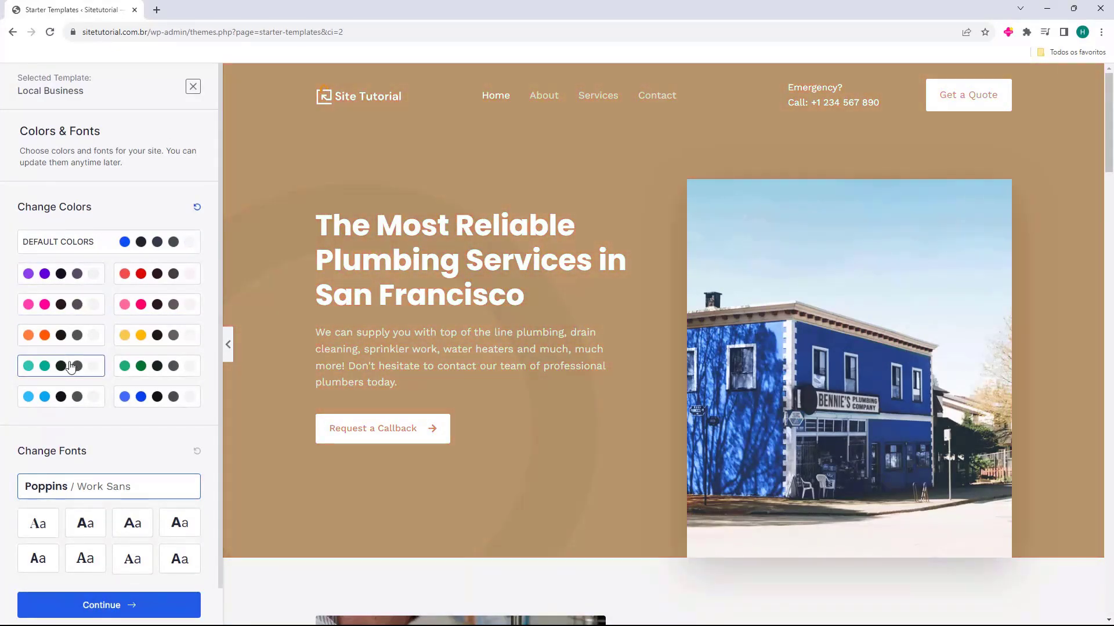
pyautogui.click(145, 399)
pyautogui.click(154, 368)
pyautogui.click(159, 335)
pyautogui.click(158, 304)
pyautogui.click(162, 274)
# - Compare the pink, red and purple palettes across the sections of the home page preview
pyautogui.scroll(-8, 326, 331)
pyautogui.scroll(-3, 326, 331)
pyautogui.click(133, 306)
pyautogui.scroll(10, 507, 388)
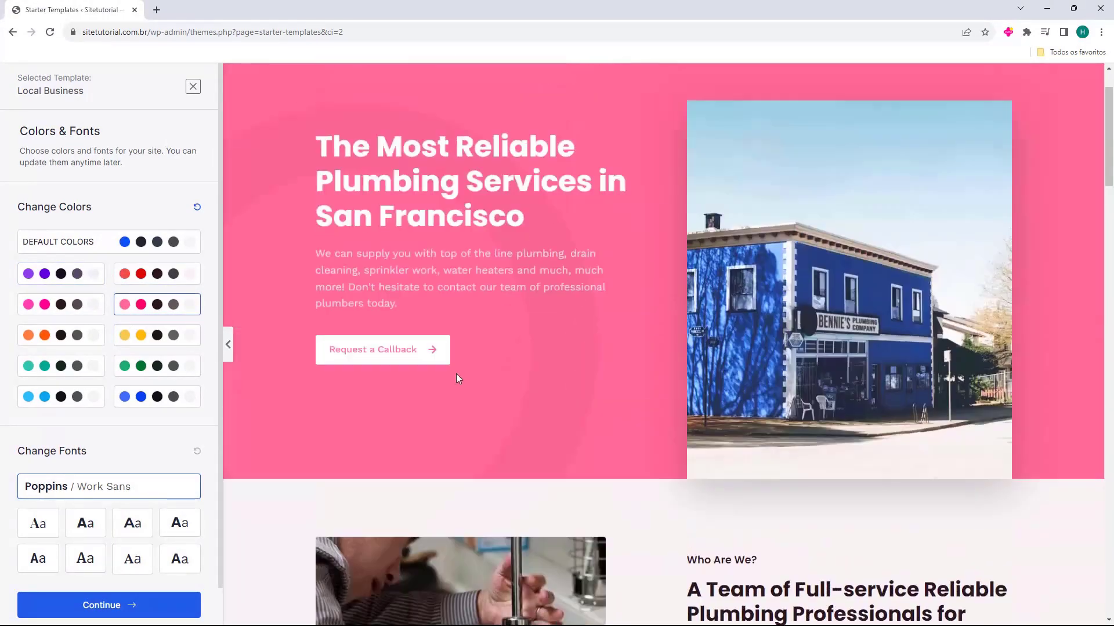
pyautogui.click(162, 274)
pyautogui.click(70, 274)
pyautogui.scroll(-20, 525, 367)
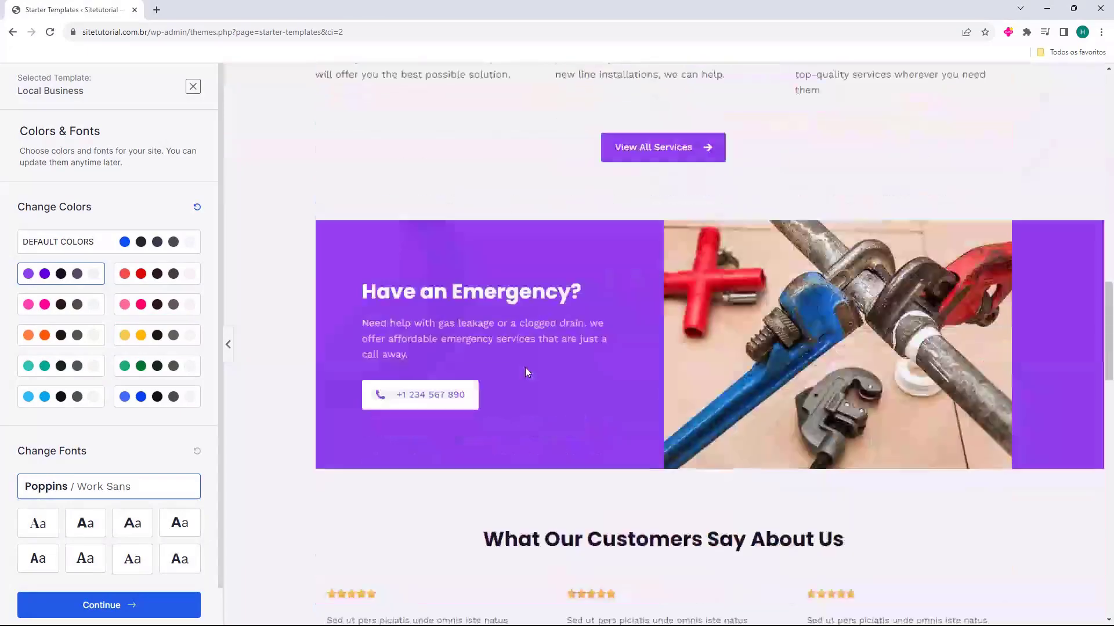
pyautogui.scroll(10, 513, 367)
pyautogui.scroll(10, 499, 374)
# - Try the teal palette against the default colours, and return the template to its default colours
pyautogui.click(69, 242)
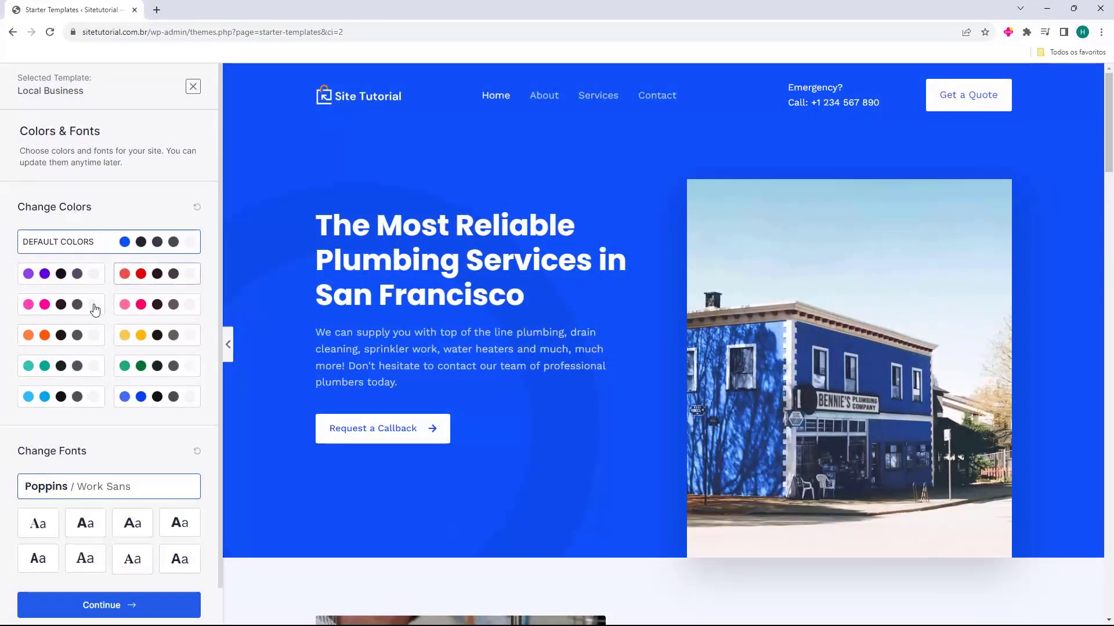
pyautogui.click(74, 366)
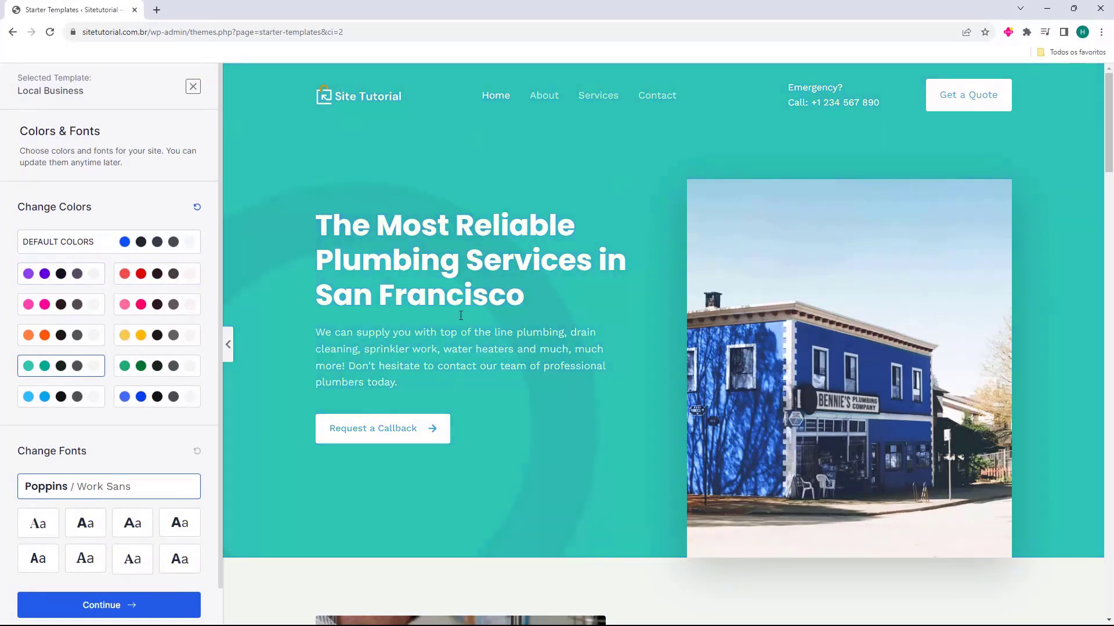
pyautogui.click(125, 249)
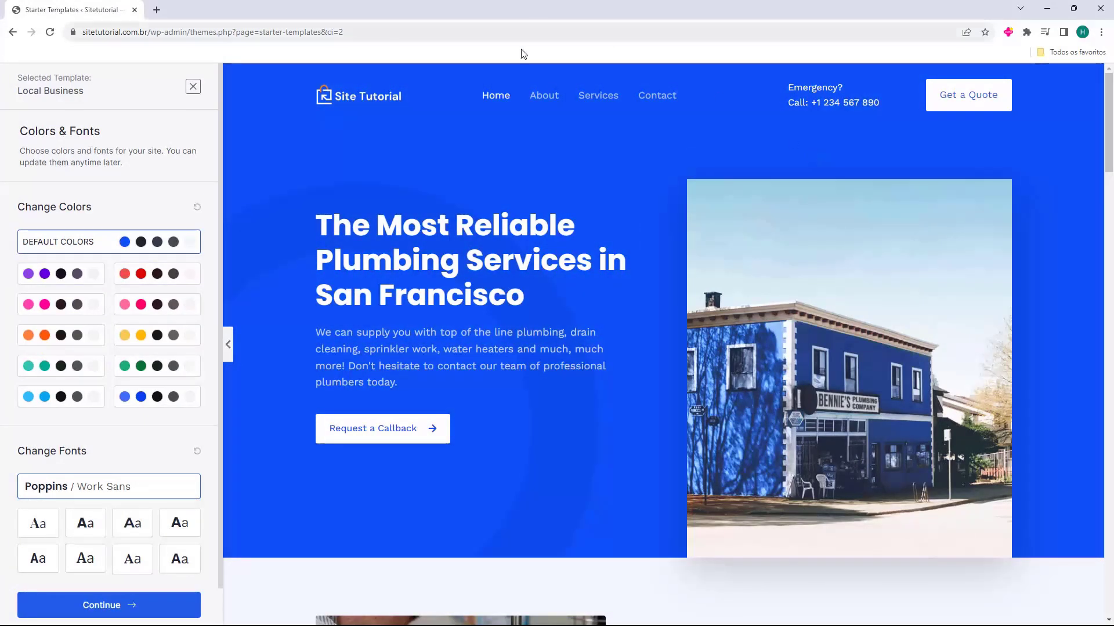
# - Try the four font pairings of the first row, and return to Poppins / Work Sans
pyautogui.scroll(-1, 12, 419)
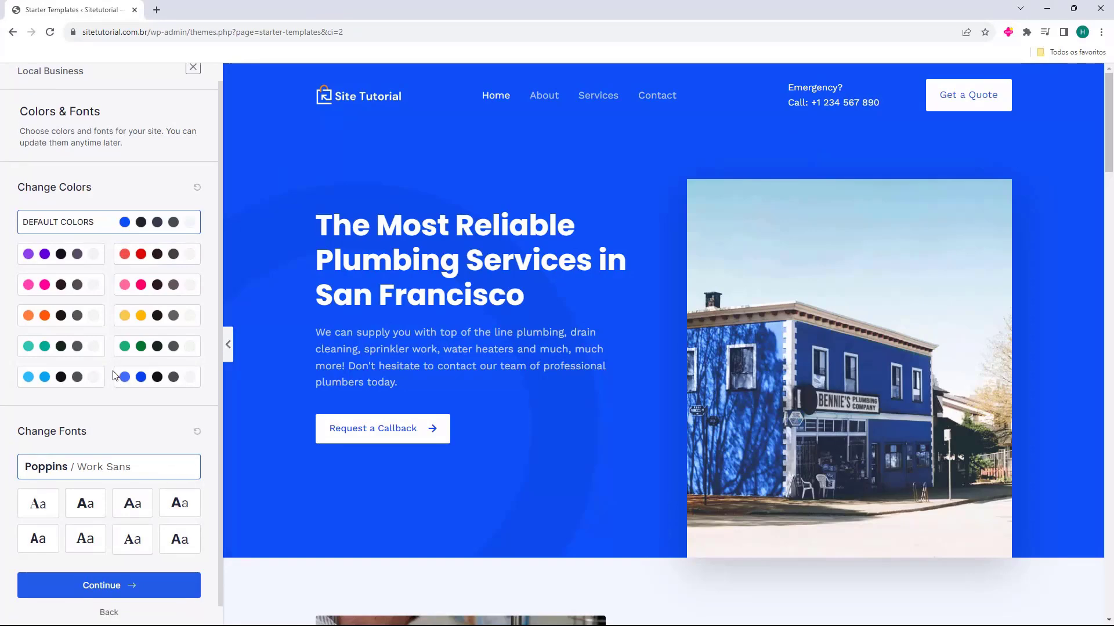
pyautogui.doubleClick(19, 416)
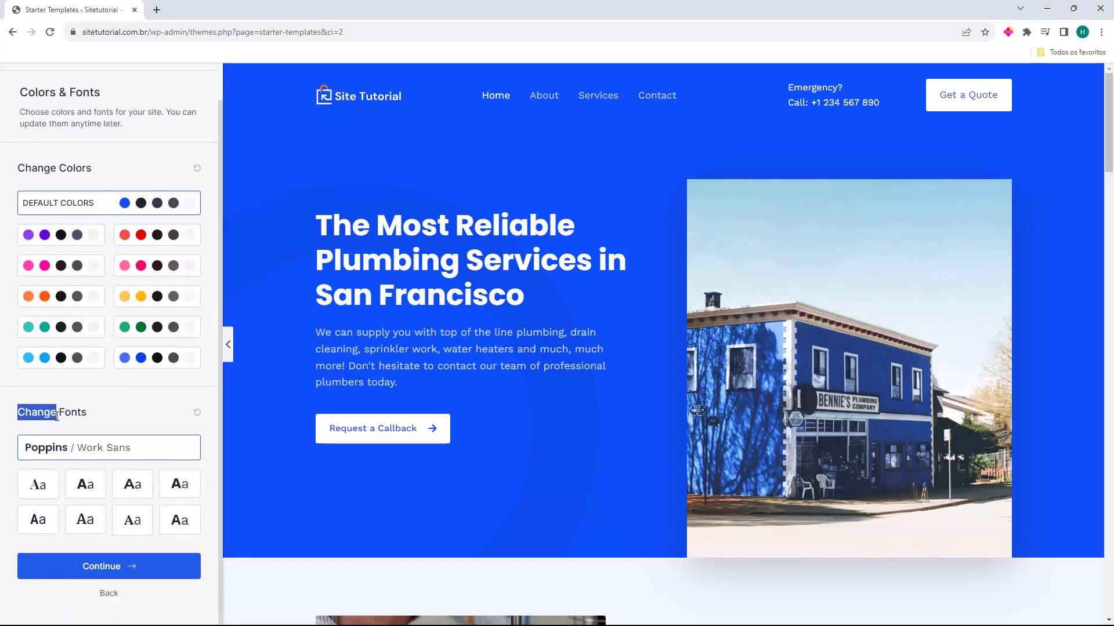
pyautogui.click(38, 493)
pyautogui.click(85, 490)
pyautogui.click(121, 493)
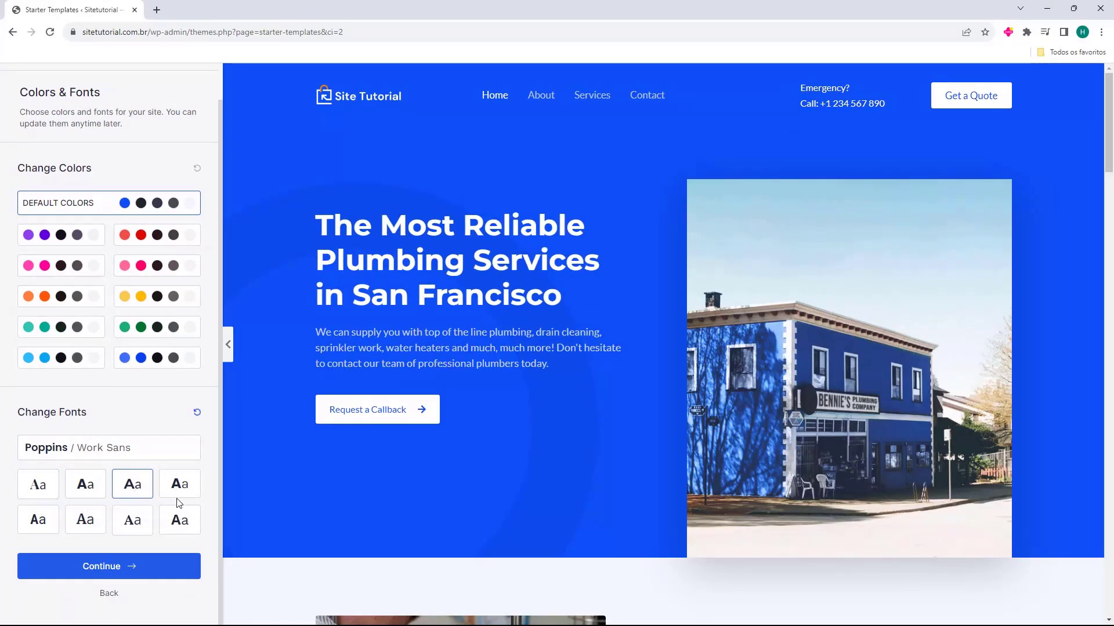
pyautogui.click(177, 492)
pyautogui.click(137, 452)
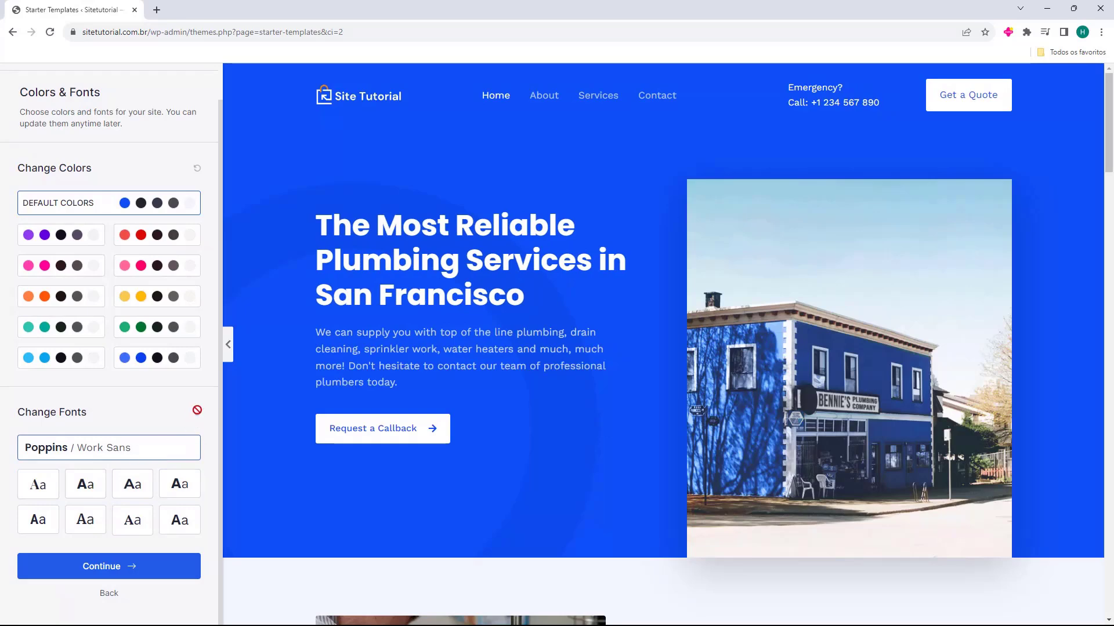
# - Try three more preset font pairings on the preview, and reset the fonts to the template default
pyautogui.click(132, 520)
pyautogui.click(85, 483)
pyautogui.click(129, 485)
pyautogui.click(198, 412)
# - Accept the default colours and fonts, and submit the final form to build the website with all import options kept
pyautogui.scroll(1, 145, 415)
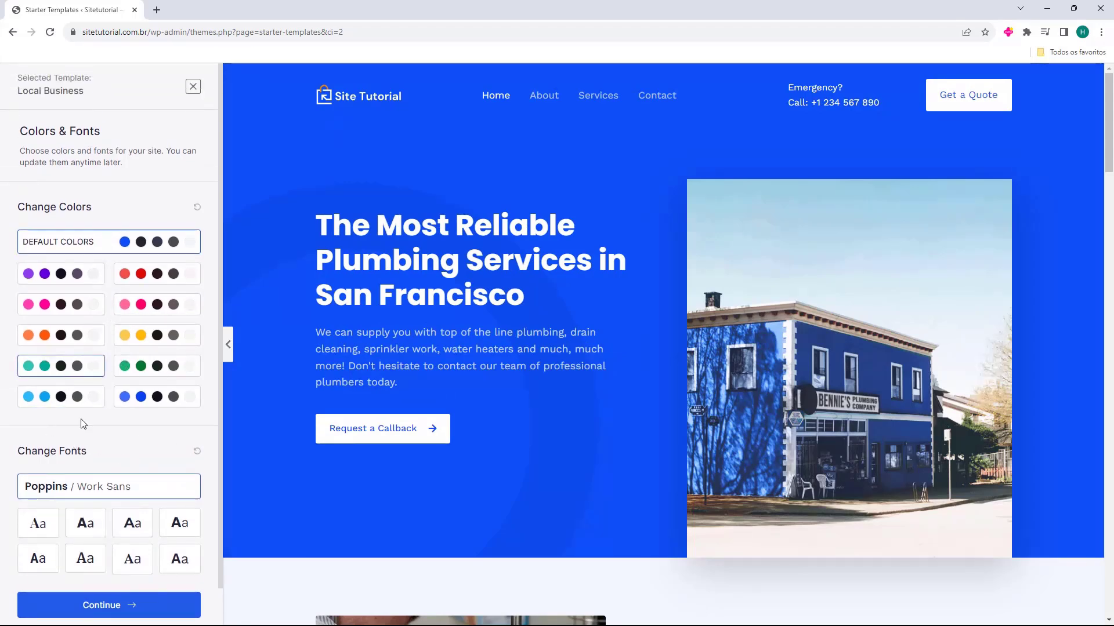
pyautogui.click(113, 616)
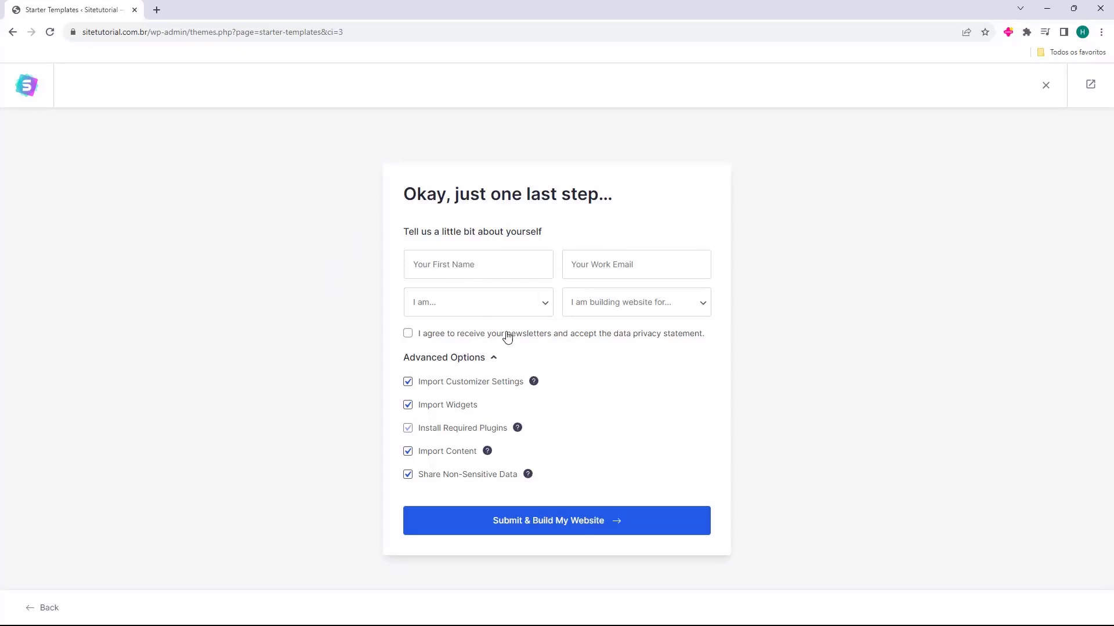
pyautogui.click(436, 259)
pyautogui.click(606, 253)
pyautogui.click(561, 522)
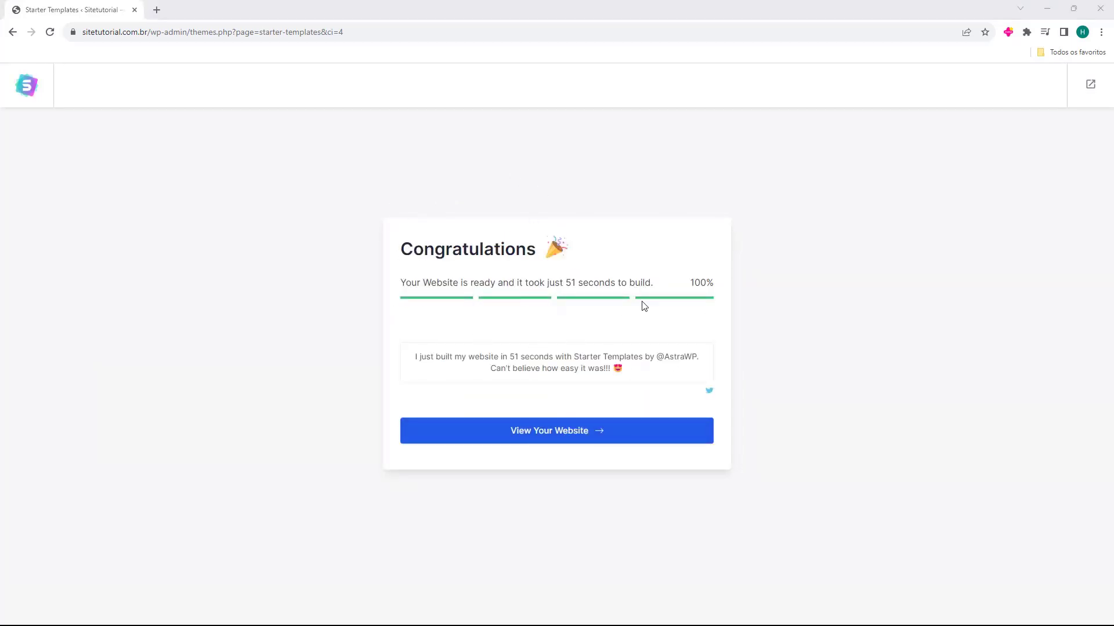
# - View the finished website, check its home page from header to footer, and close it
pyautogui.click(560, 441)
pyautogui.click(527, 439)
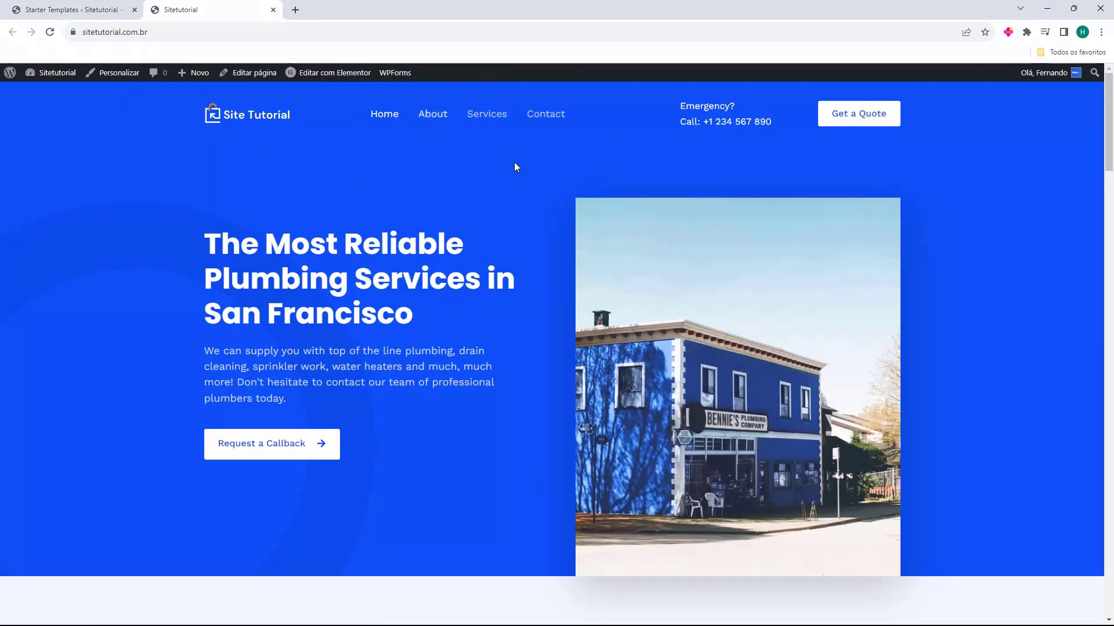
pyautogui.scroll(-2, 540, 136)
pyautogui.scroll(-12, 540, 136)
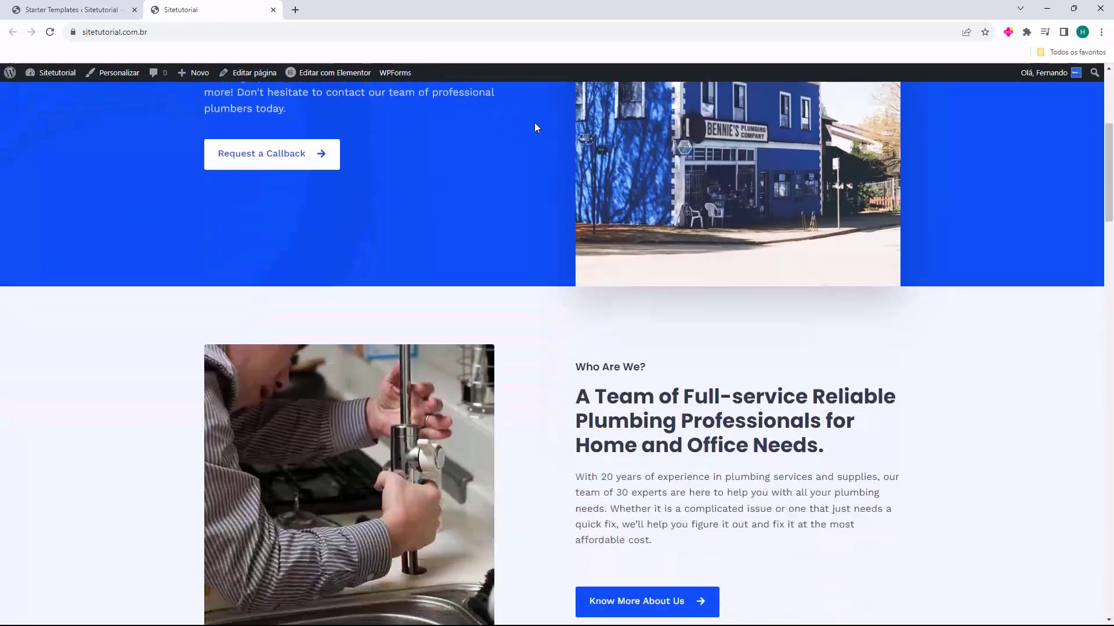
pyautogui.scroll(-15, 534, 124)
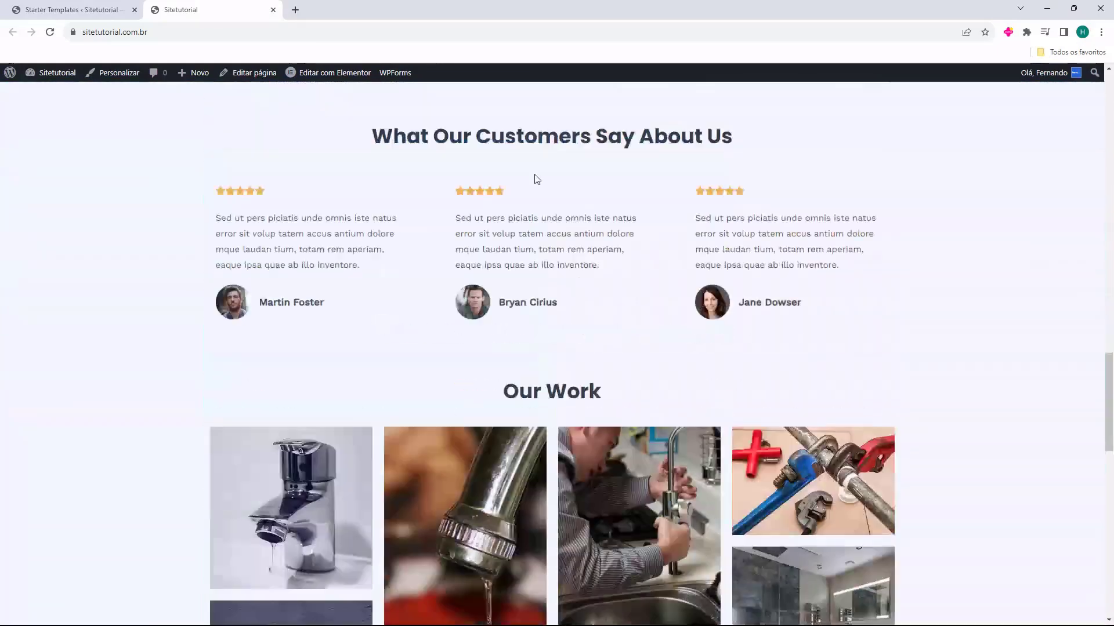
pyautogui.scroll(-6, 545, 182)
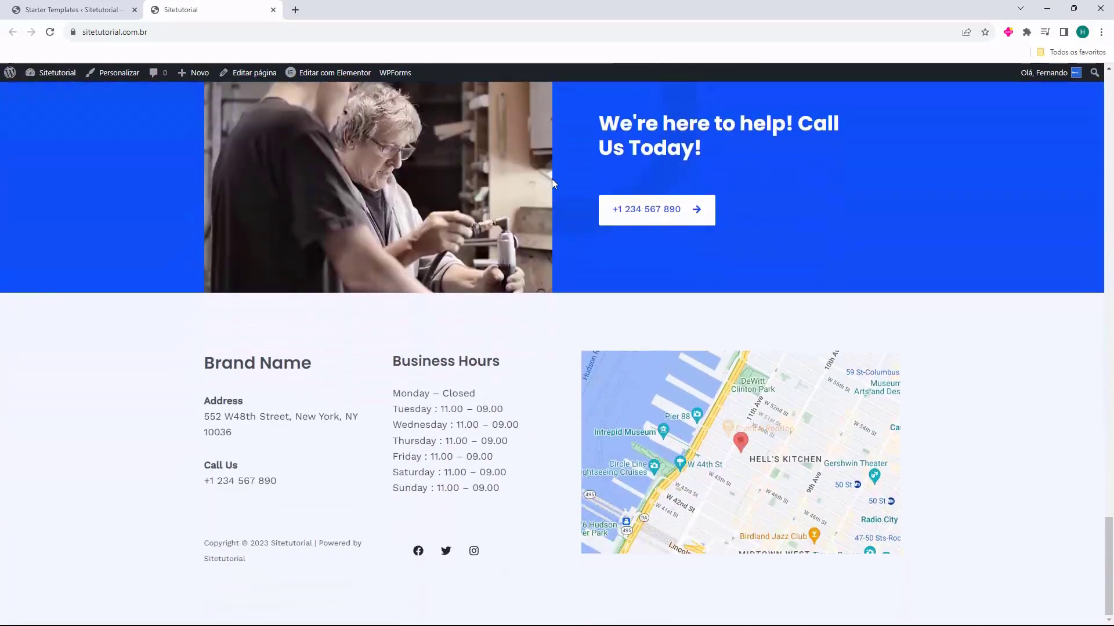
pyautogui.scroll(20, 554, 281)
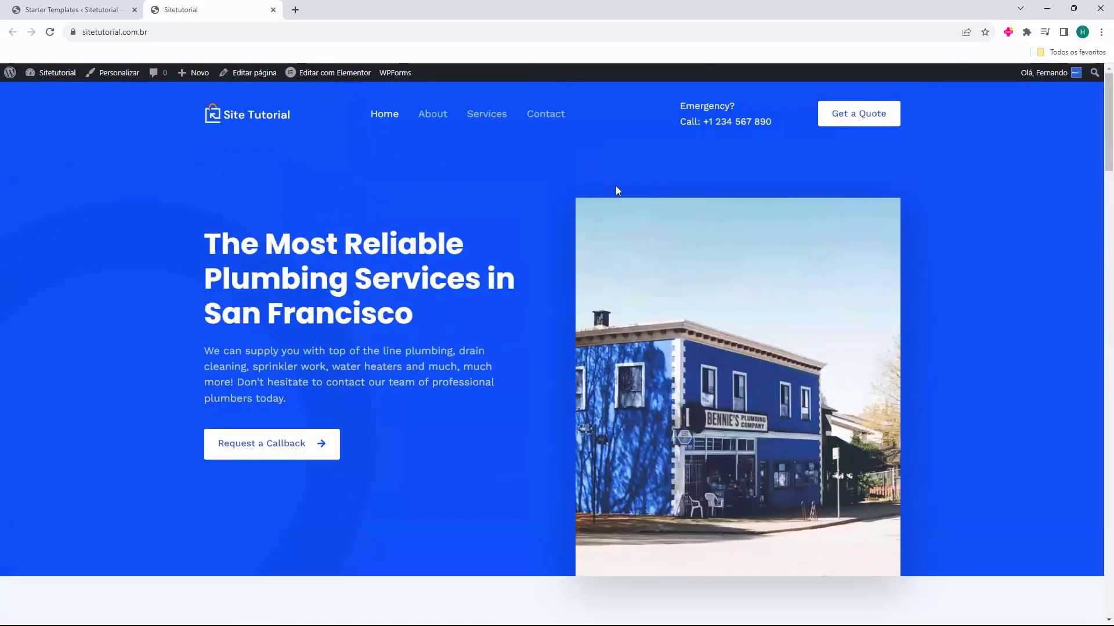
pyautogui.click(273, 9)
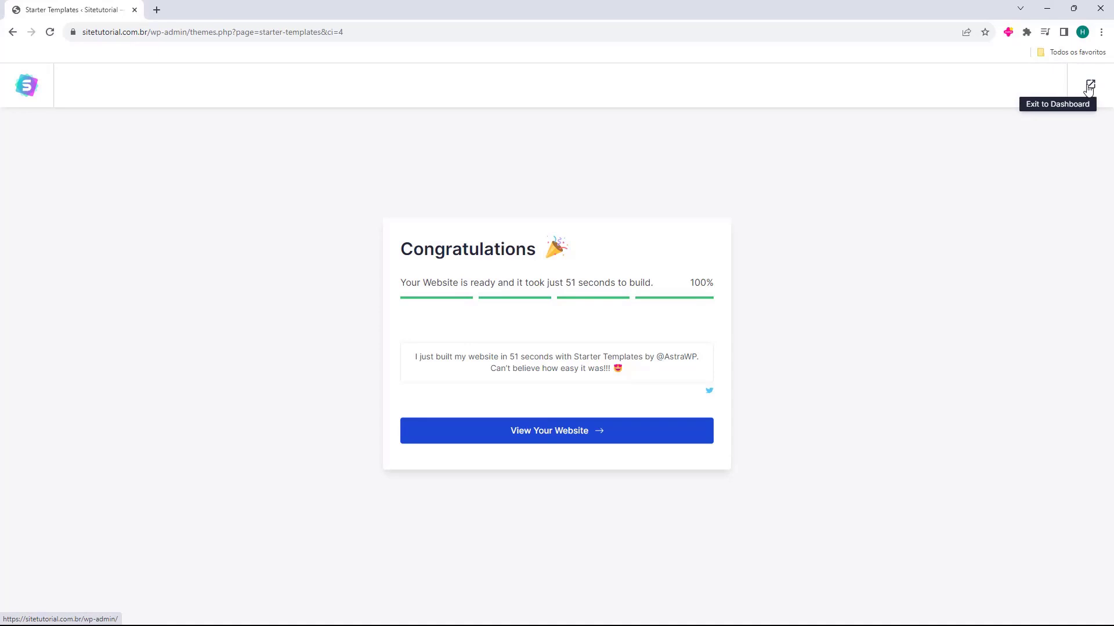
# - Exit the template wizard to the WordPress dashboard and open the list of all pages
pyautogui.click(1090, 86)
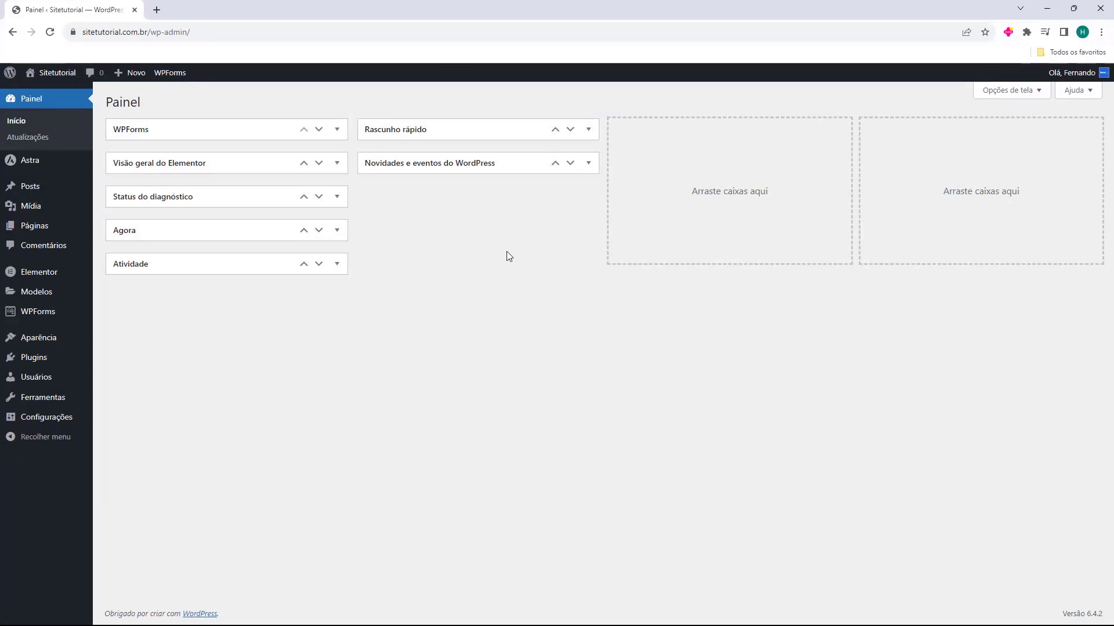
pyautogui.moveTo(35, 235)
pyautogui.click(32, 231)
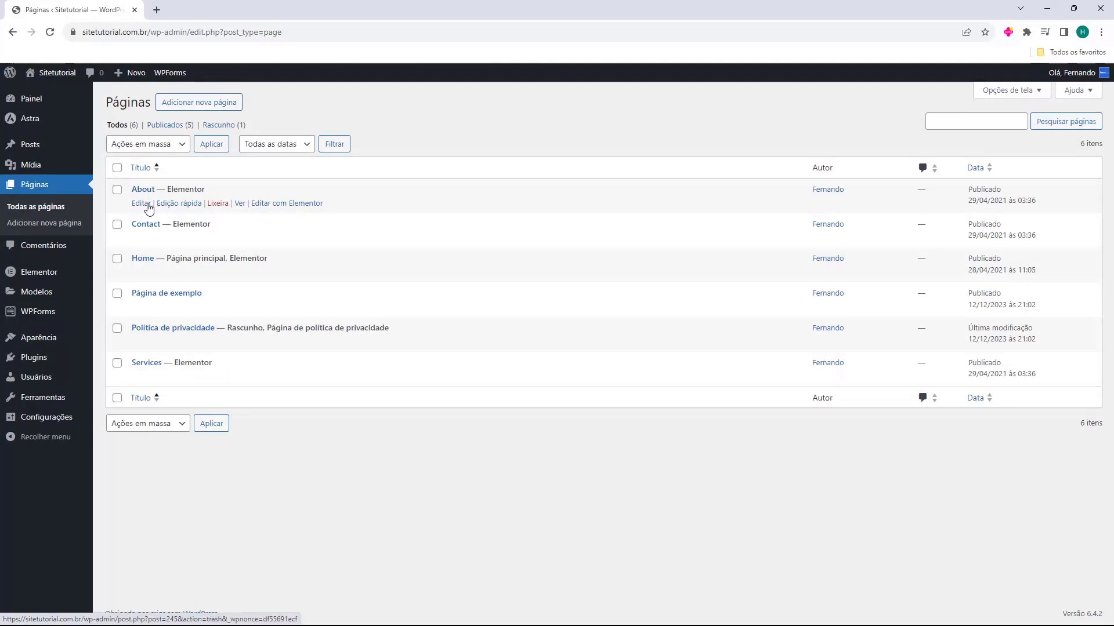
# - Examine the published About page down to its lower sections, visit the site's Home and Services pages, and return to the page list
pyautogui.middleClick(239, 203)
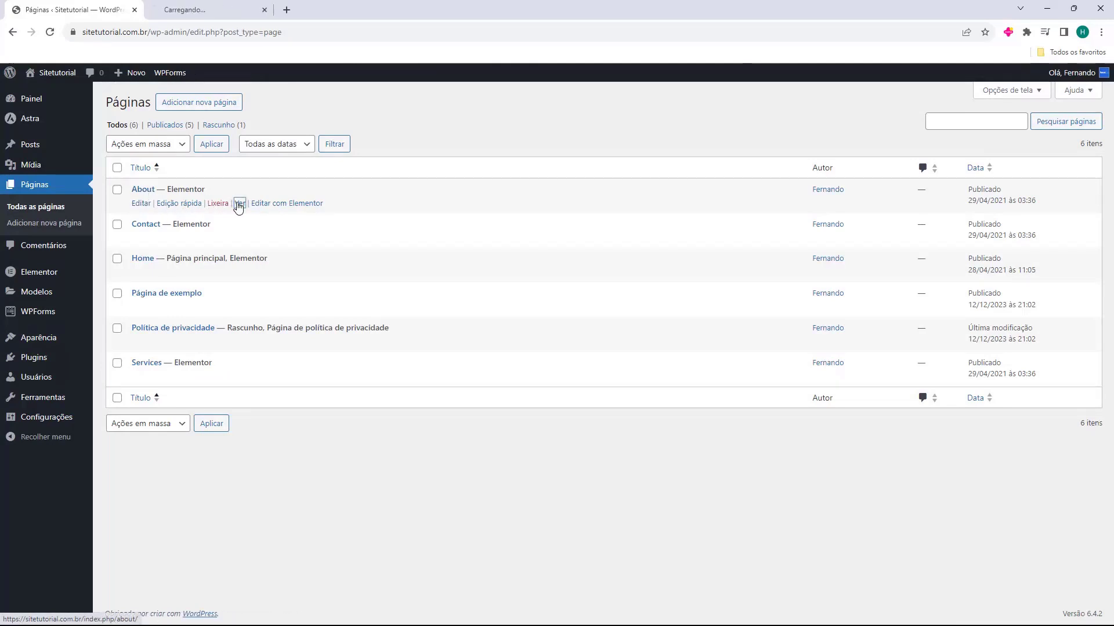
pyautogui.click(204, 12)
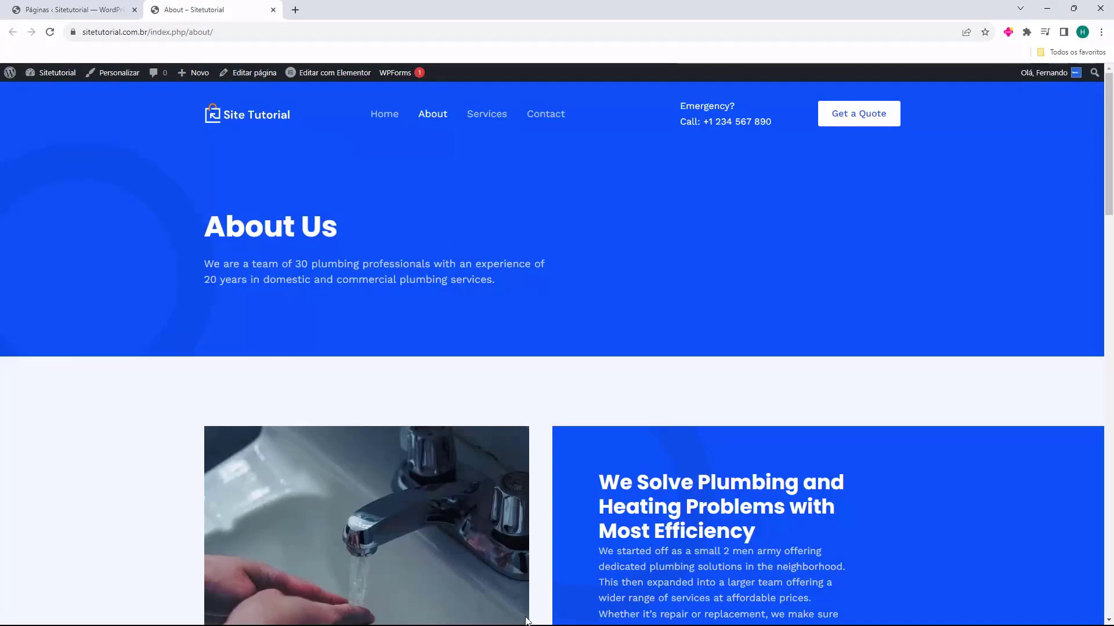
pyautogui.scroll(-15, 609, 294)
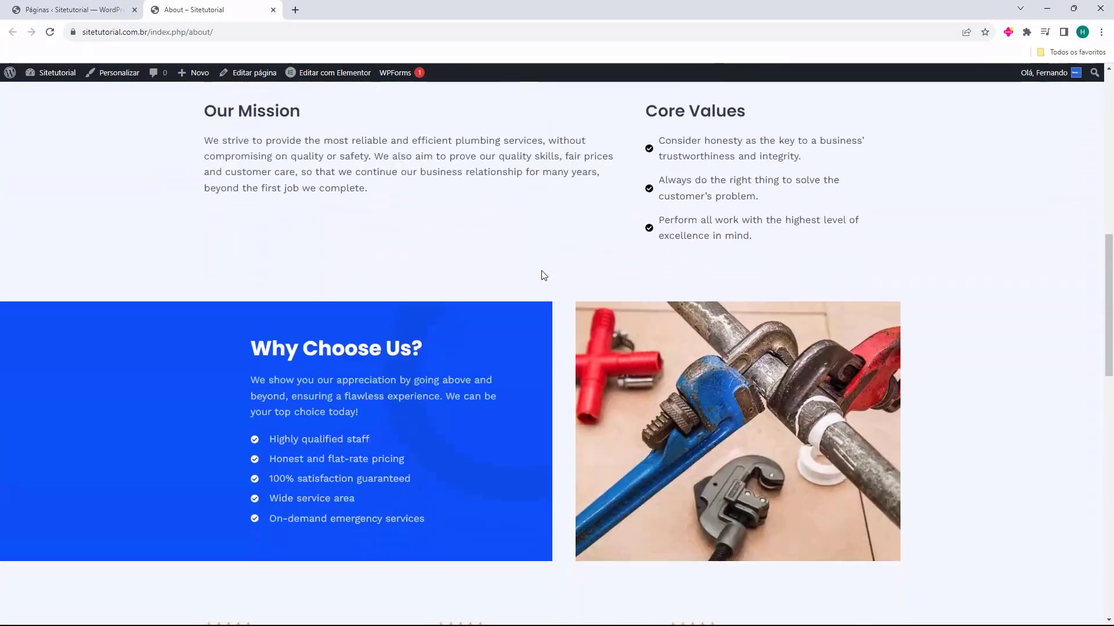
pyautogui.scroll(-5, 544, 276)
pyautogui.scroll(20, 544, 290)
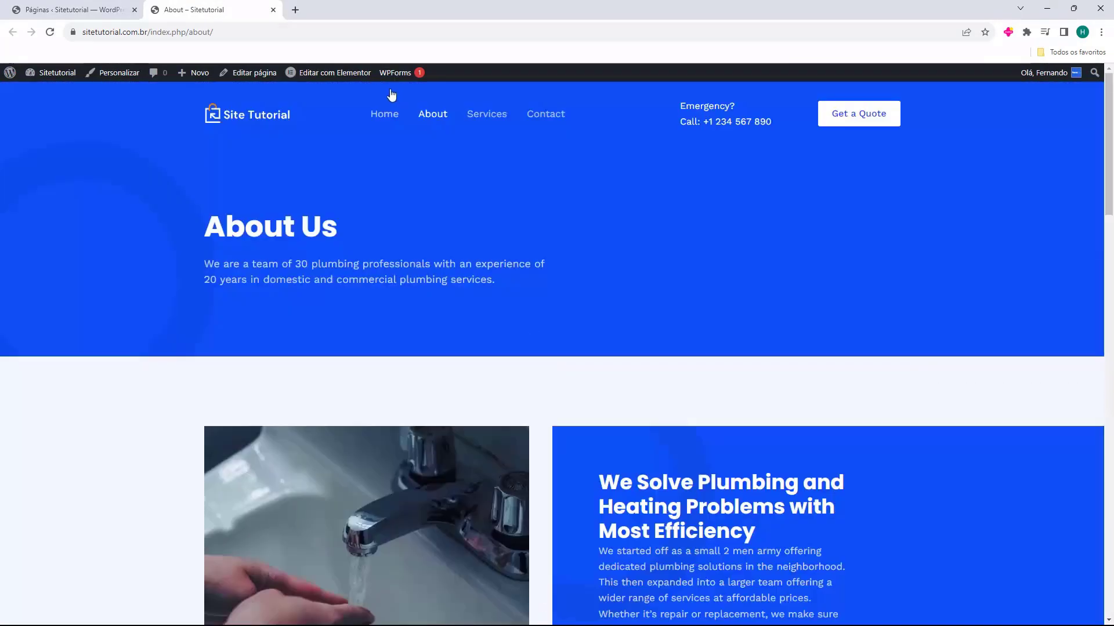
pyautogui.click(385, 116)
pyautogui.click(443, 116)
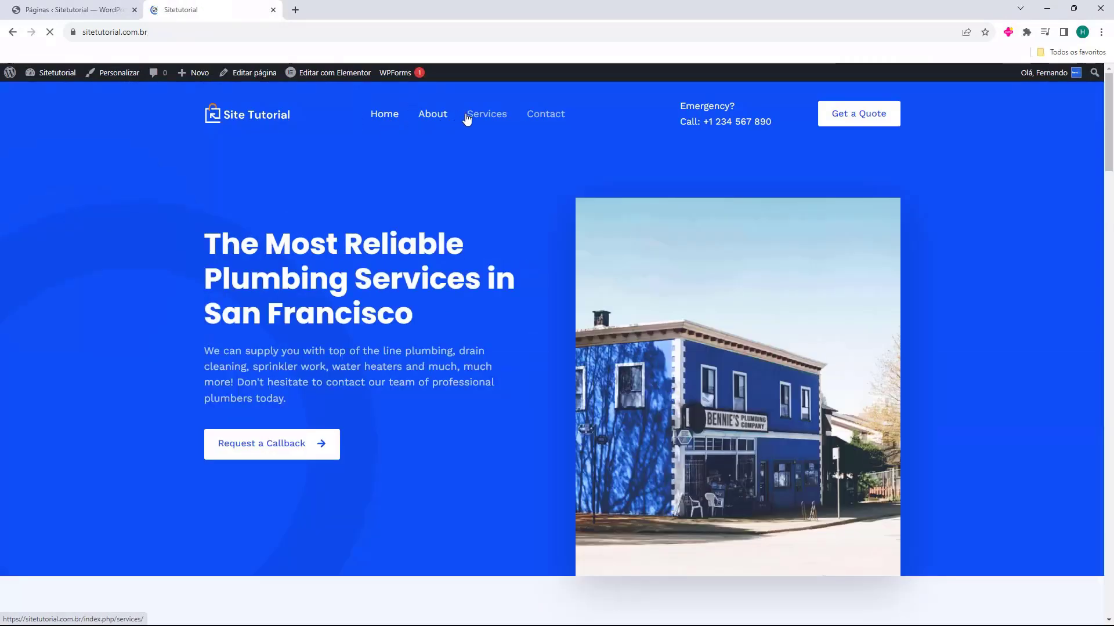
pyautogui.click(483, 114)
pyautogui.hotkey('ctrl', 'w')
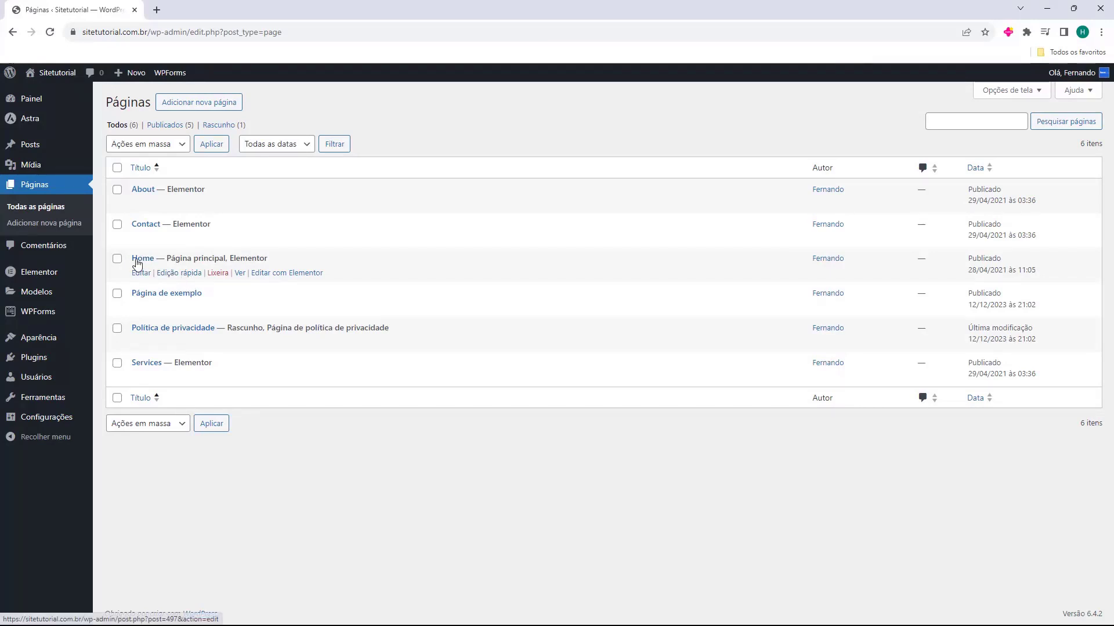
# - Quick-edit the Home page, setting its title to Inicio and its slug to inicio, and save the update
pyautogui.click(178, 275)
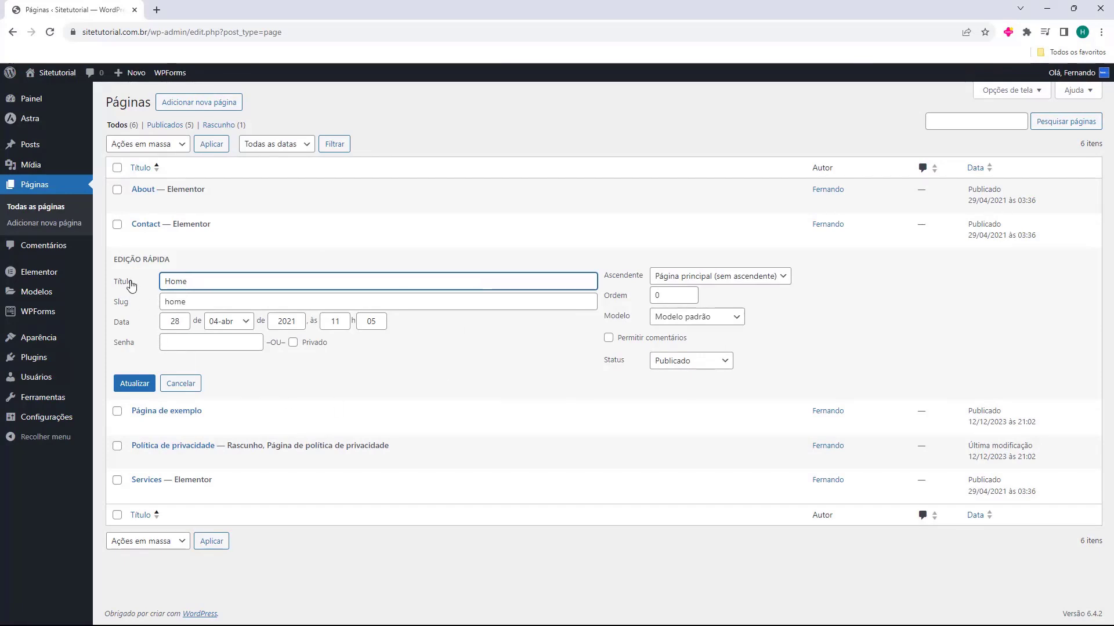
pyautogui.doubleClick(199, 285)
pyautogui.click(205, 285)
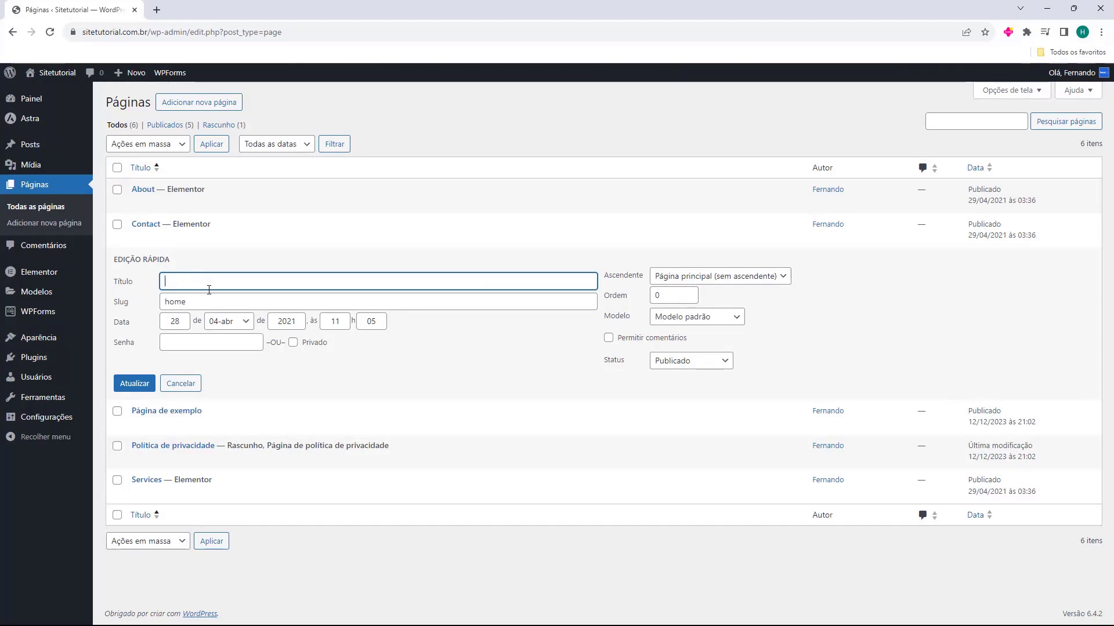
pyautogui.write('Inicio')
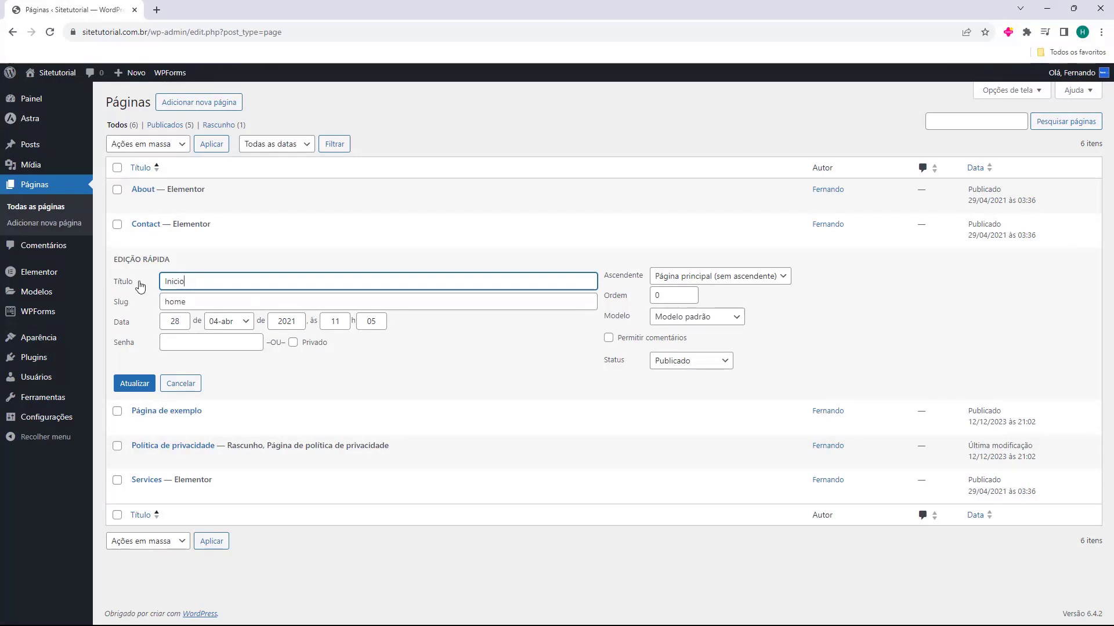
pyautogui.click(180, 302)
pyautogui.doubleClick(180, 303)
pyautogui.press('BackSpace')
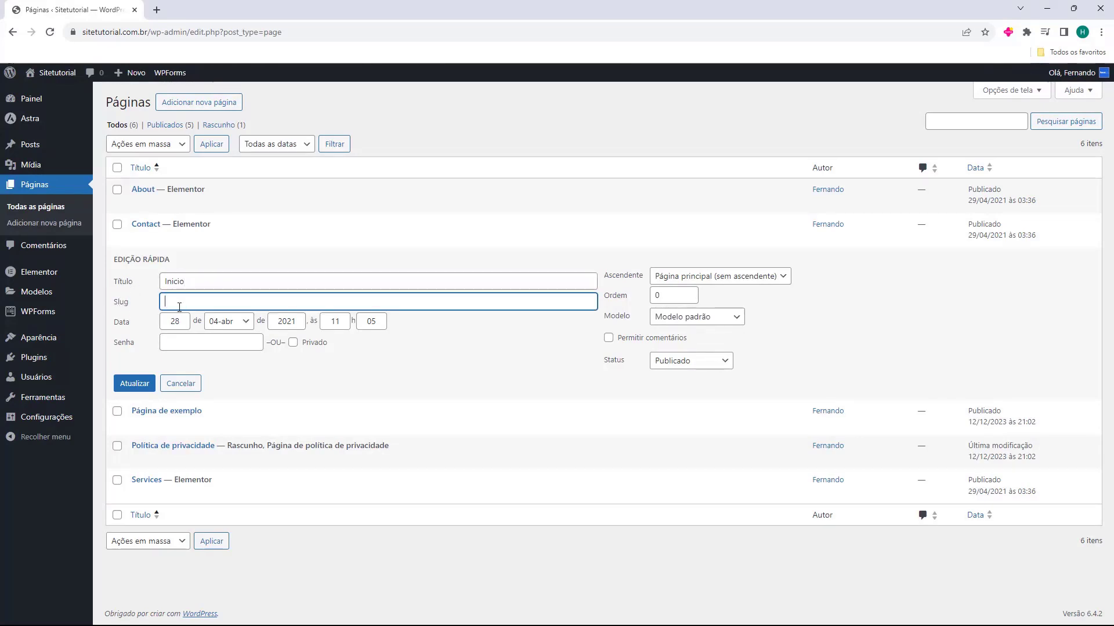
pyautogui.write('Inicio')
pyautogui.doubleClick(180, 302)
pyautogui.write('inicio')
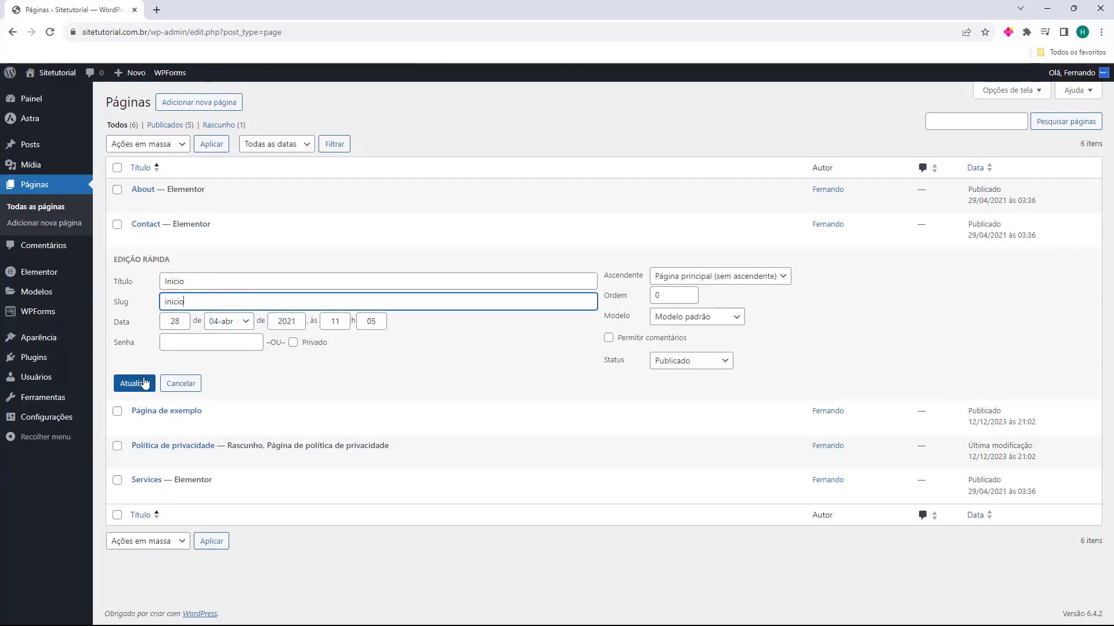
pyautogui.click(126, 385)
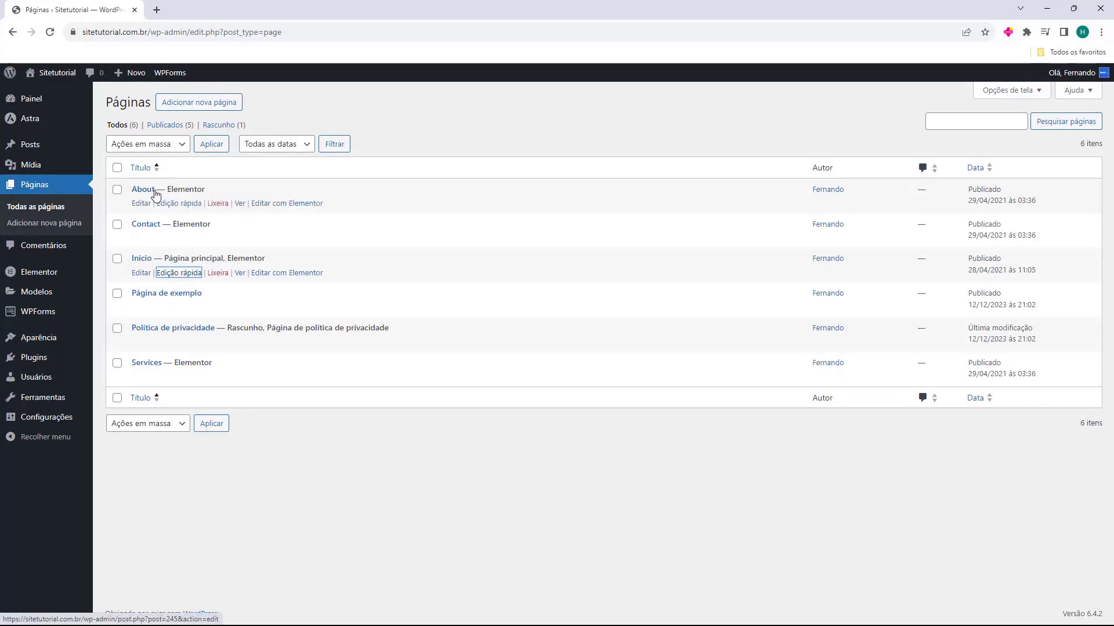
# - Quick-edit the About page with the title Sobre nos, clear its slug, save, and check the slug in quick edit
pyautogui.click(171, 204)
pyautogui.doubleClick(170, 211)
pyautogui.click(219, 214)
pyautogui.doubleClick(219, 216)
pyautogui.write('Sobre nos')
pyautogui.doubleClick(192, 233)
pyautogui.press('BackSpace')
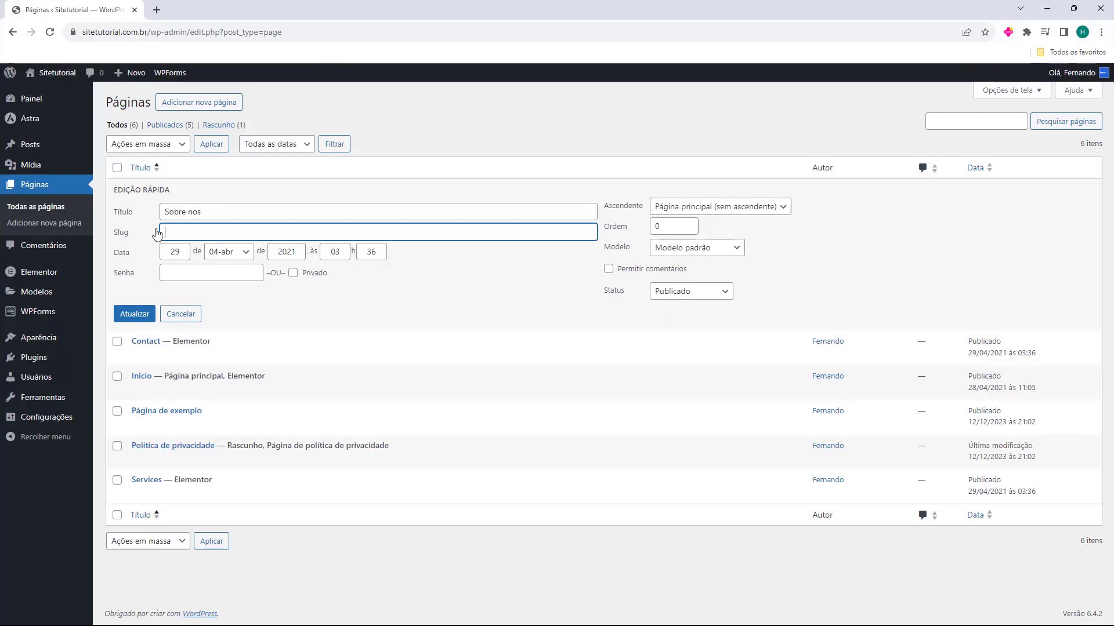
pyautogui.click(136, 313)
pyautogui.click(174, 206)
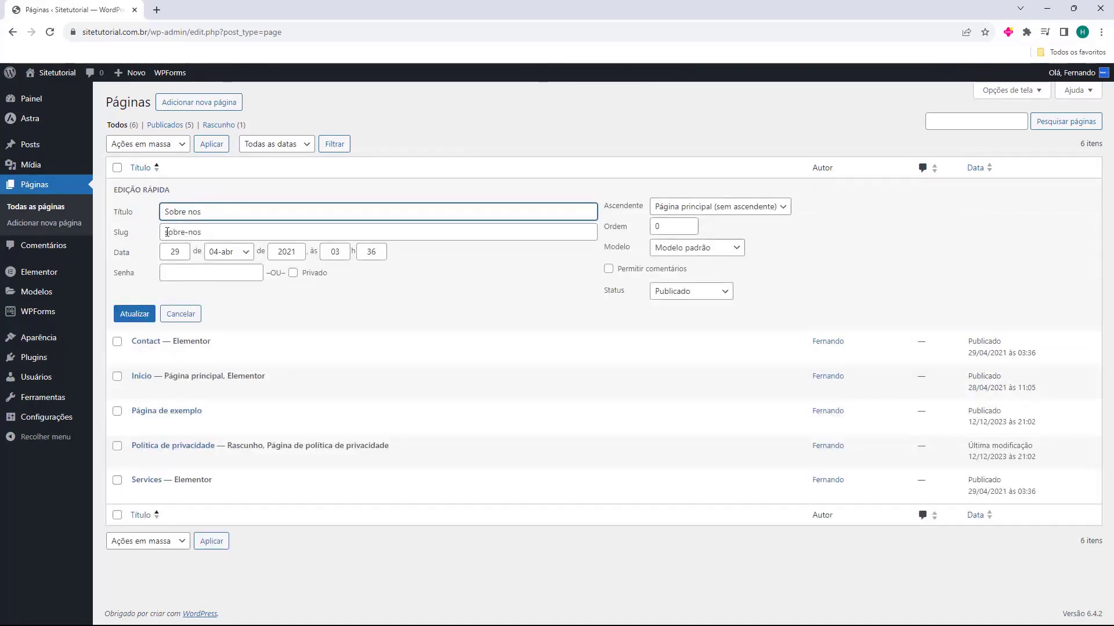
pyautogui.click(134, 314)
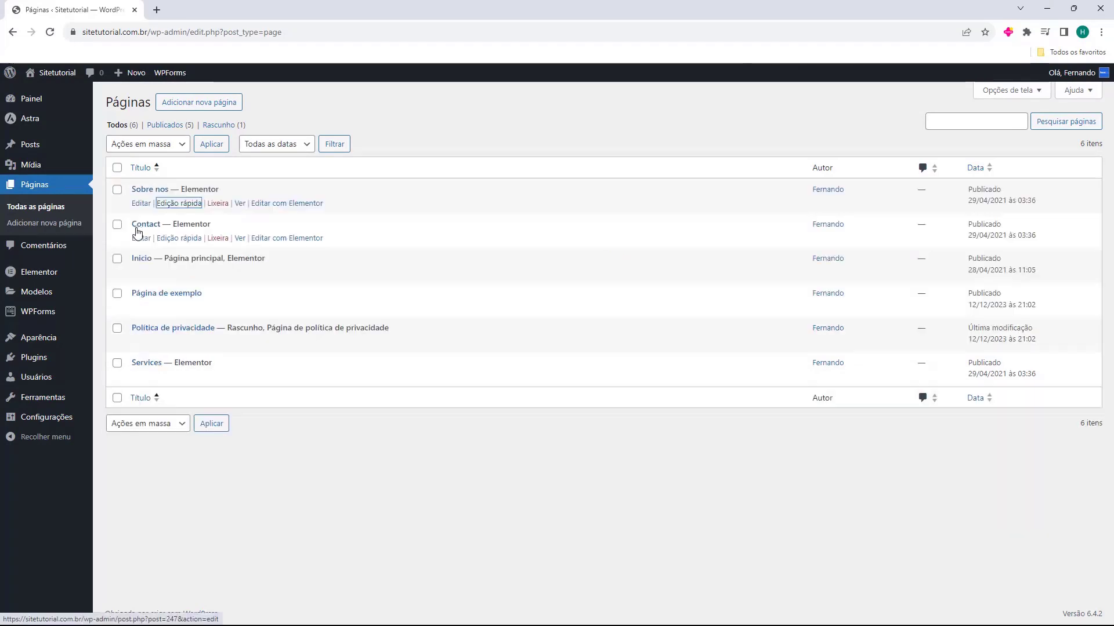
# - Quick-edit the Contact page, changing its title to Contato and clearing its slug, and save the update
pyautogui.click(183, 239)
pyautogui.doubleClick(204, 246)
pyautogui.write('Contato')
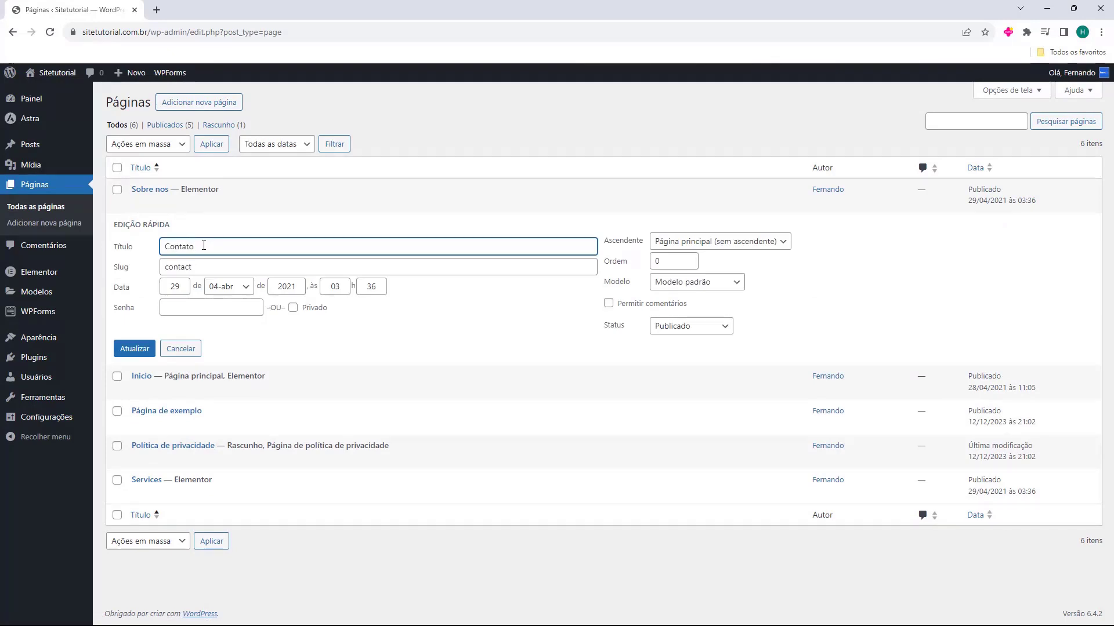
pyautogui.click(182, 267)
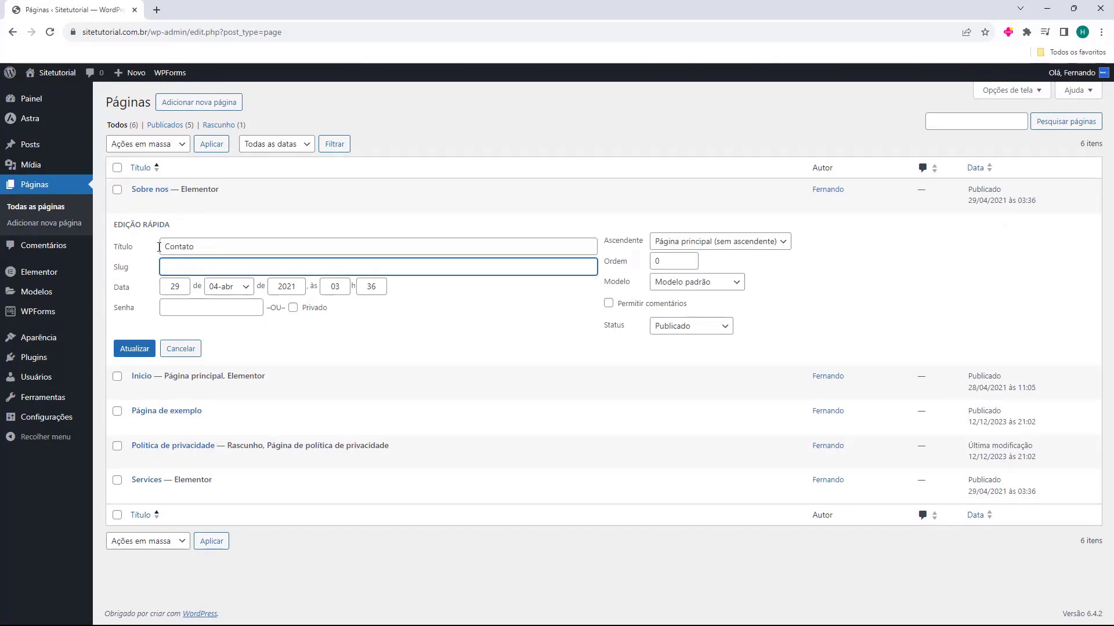
pyautogui.click(146, 350)
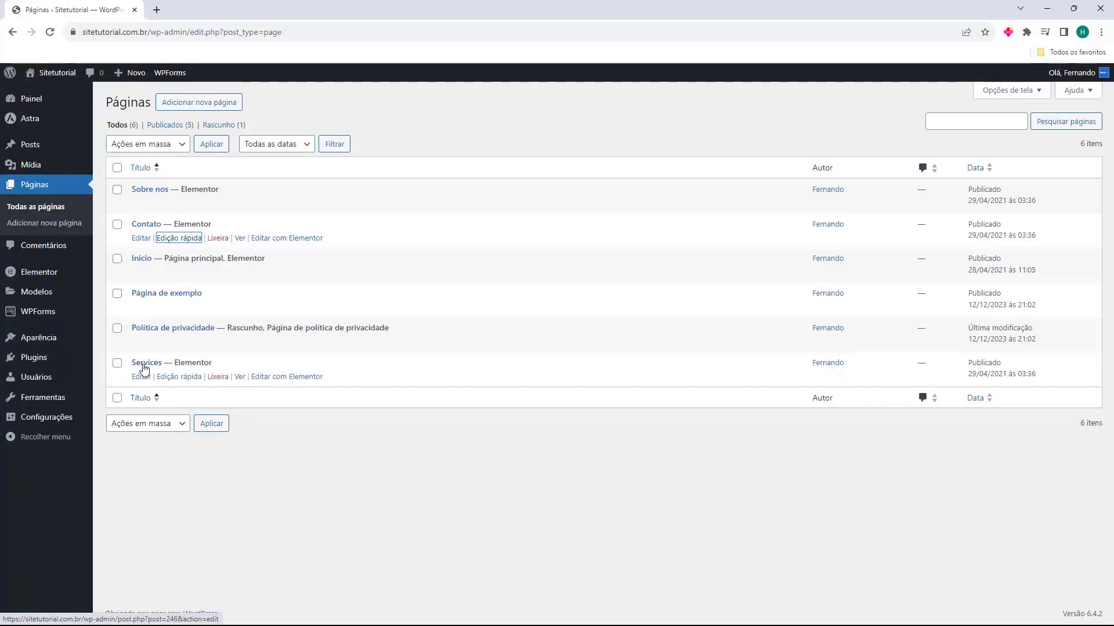
# - Quick-edit the Services page, setting its title to Serviços and its slug to servicos, and save the update
pyautogui.click(174, 377)
pyautogui.moveTo(169, 385); pyautogui.dragTo(212, 391)
pyautogui.press('BackSpace')
pyautogui.write('se')
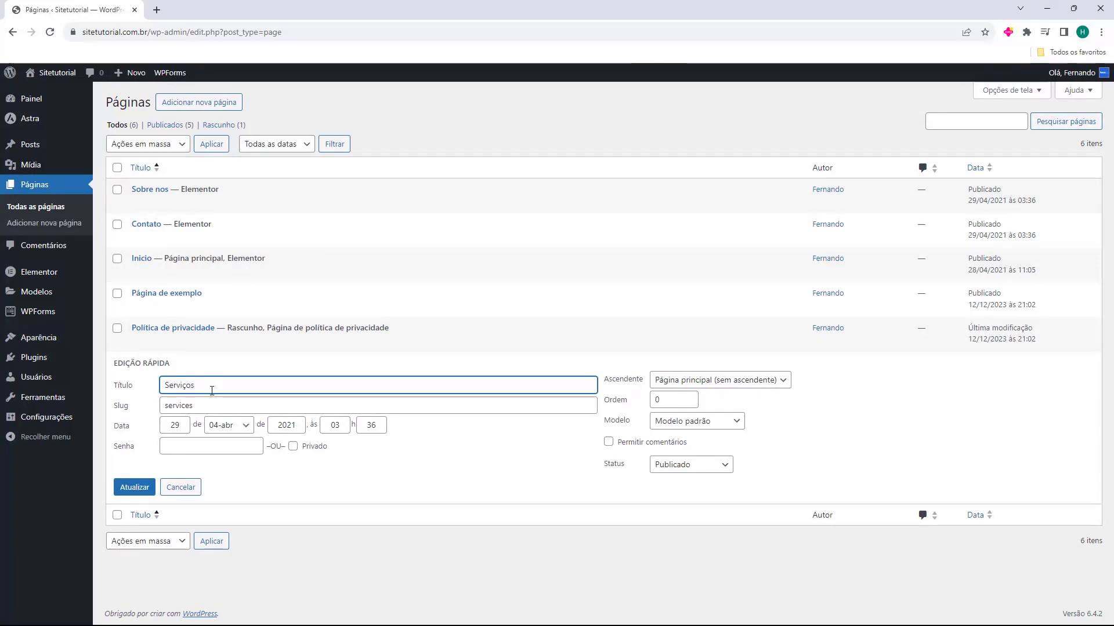
pyautogui.moveTo(167, 406); pyautogui.dragTo(220, 408)
pyautogui.press('BackSpace')
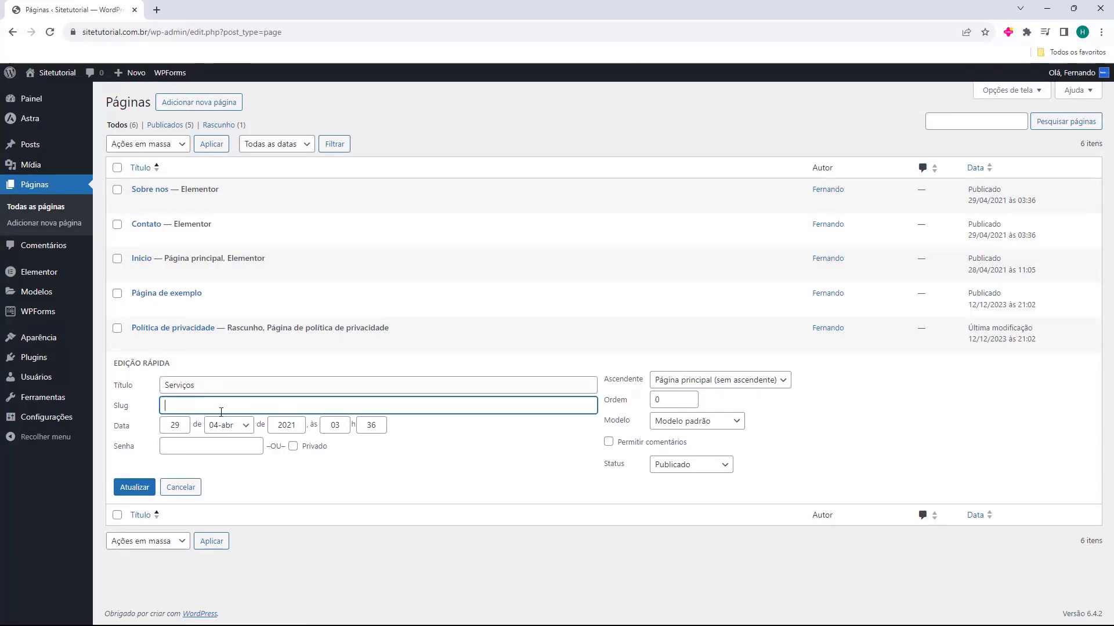
pyautogui.write('servicos')
pyautogui.click(134, 488)
# - View the published Inicio page and visit the Sobre nos and Serviços pages through the site's navigation
pyautogui.click(240, 272)
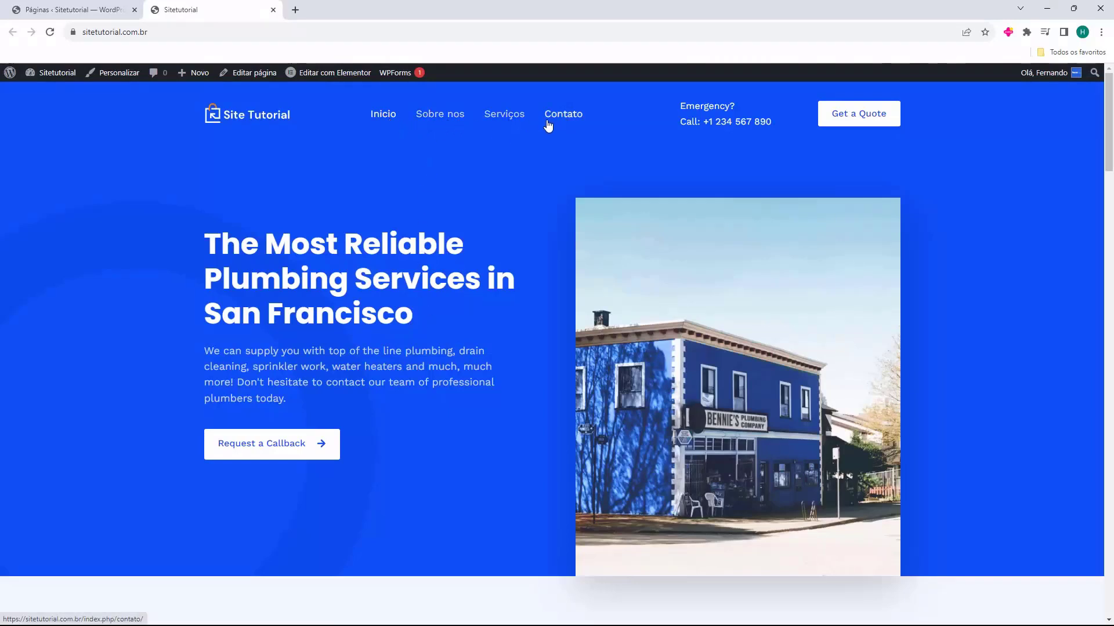
pyautogui.click(433, 119)
pyautogui.click(503, 119)
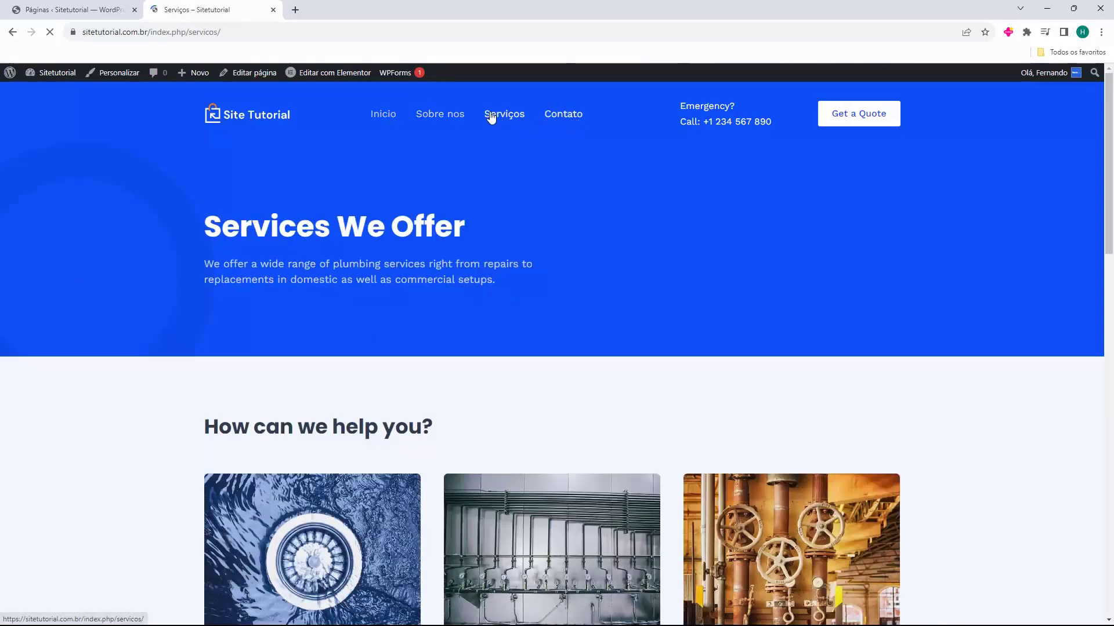
pyautogui.click(531, 121)
pyautogui.click(439, 114)
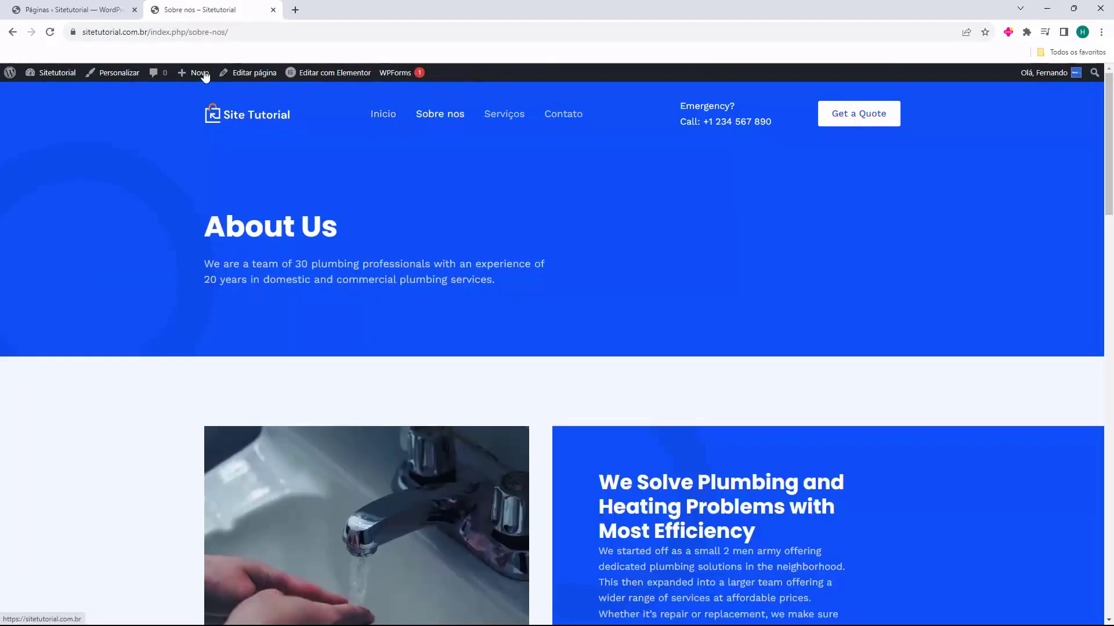
# - Examine the full web address of the published Sobre nos page and return to the page list
pyautogui.click(220, 32)
pyautogui.click(212, 33)
pyautogui.doubleClick(212, 33)
pyautogui.click(198, 32)
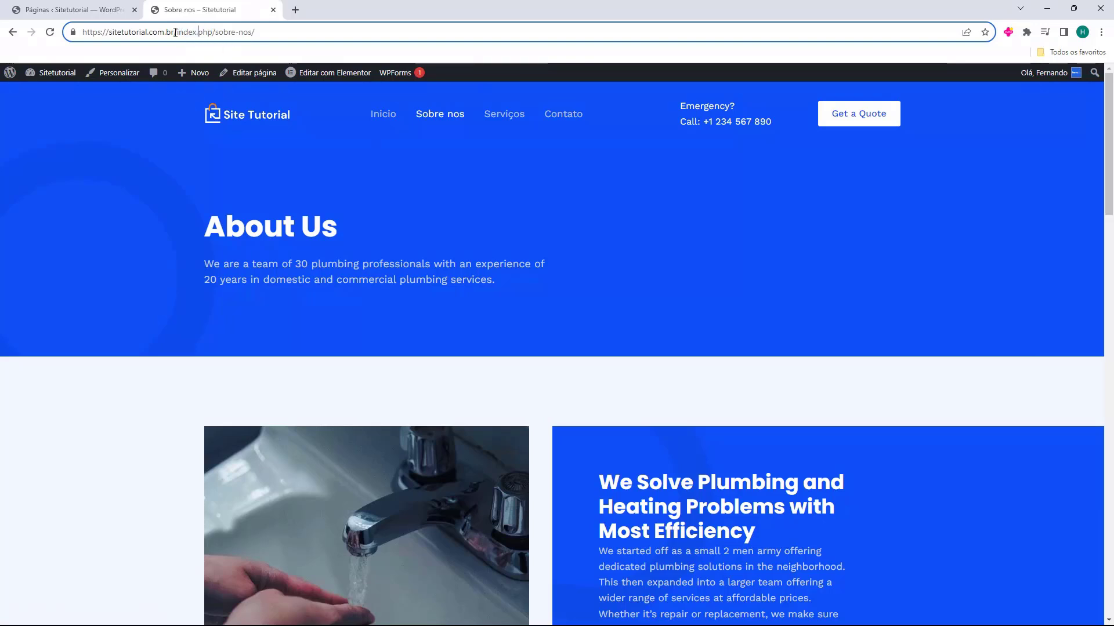
pyautogui.hotkey('ctrl', 'w')
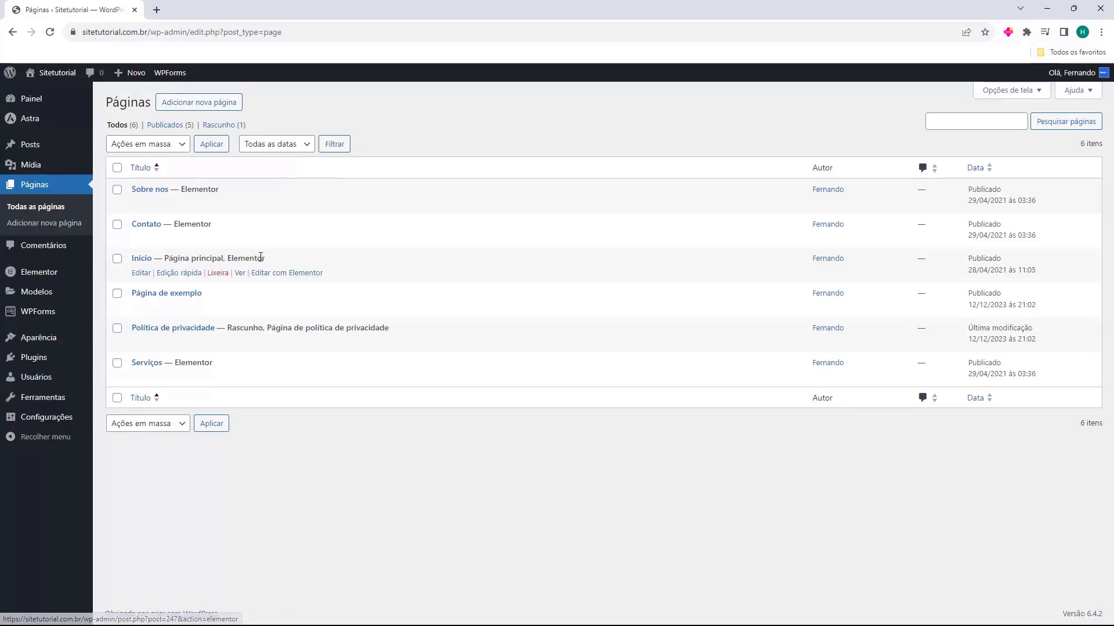
# - Open the Inicio page for editing with Elementor and dismiss the Elementor AI notification
pyautogui.moveTo(229, 260); pyautogui.dragTo(267, 259)
pyautogui.click(225, 261)
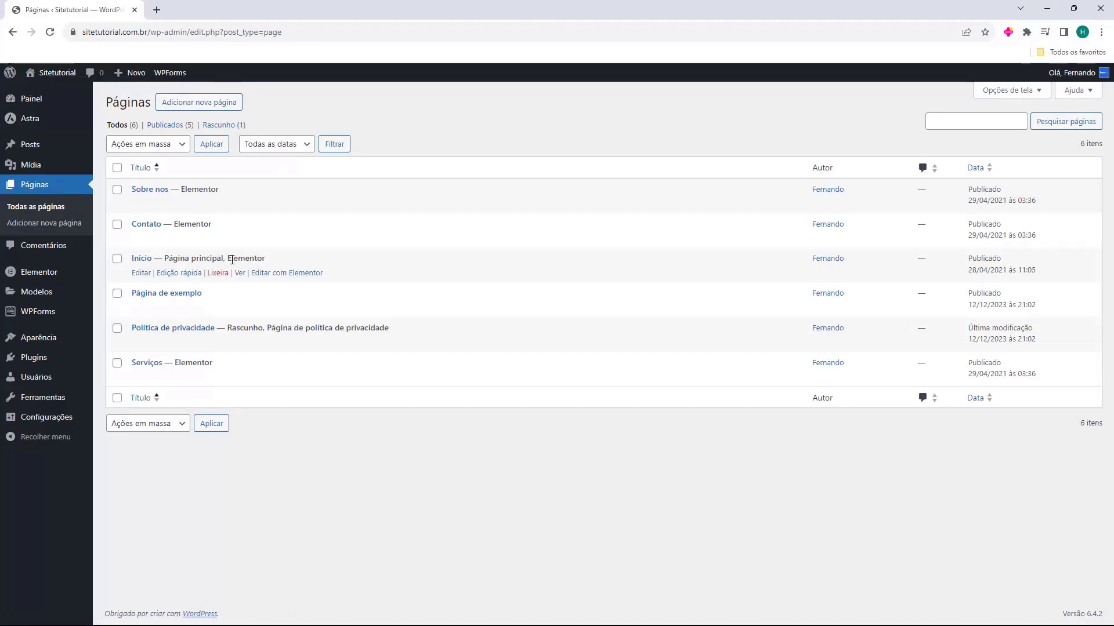
pyautogui.click(276, 273)
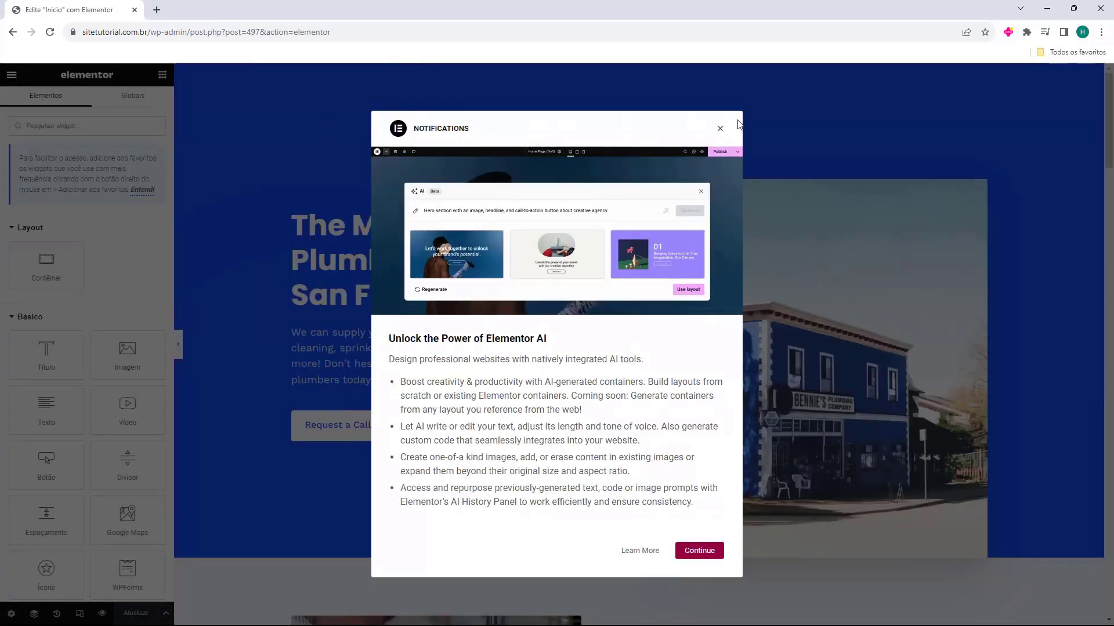
pyautogui.click(719, 130)
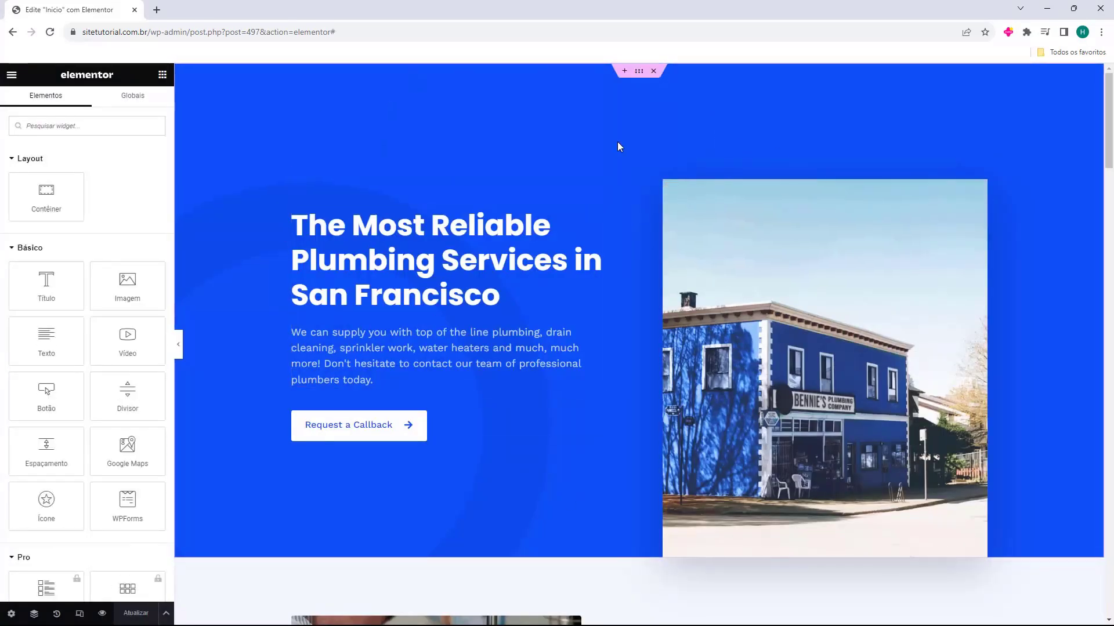
# - Examine all sections of the Inicio page in the editor, from the hero down to the call-us banner and back
pyautogui.scroll(-15, 618, 146)
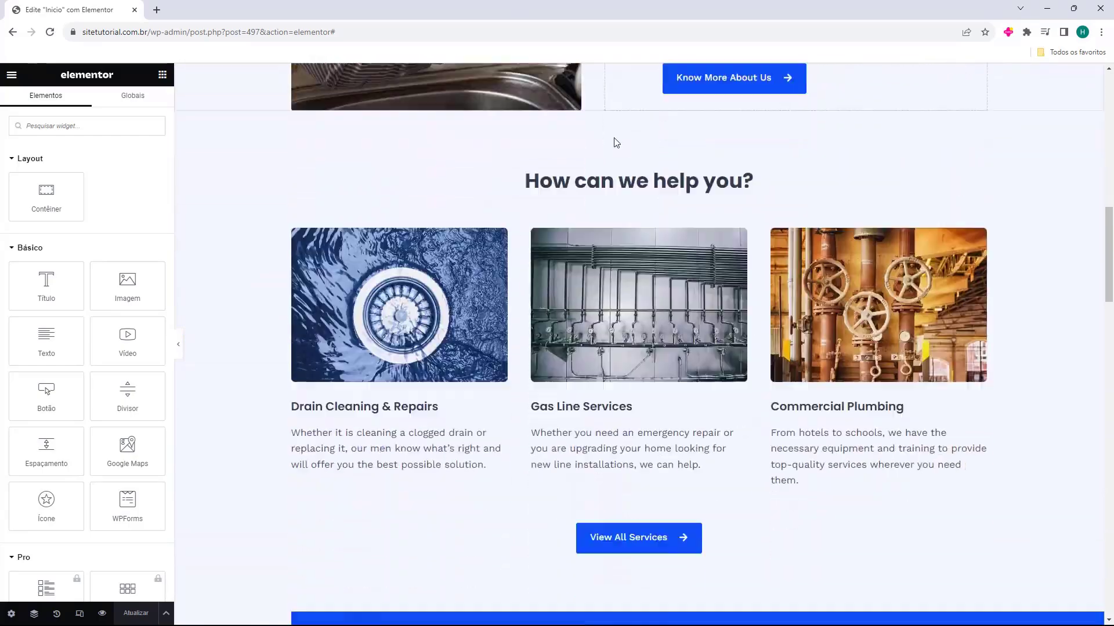
pyautogui.scroll(-20, 615, 144)
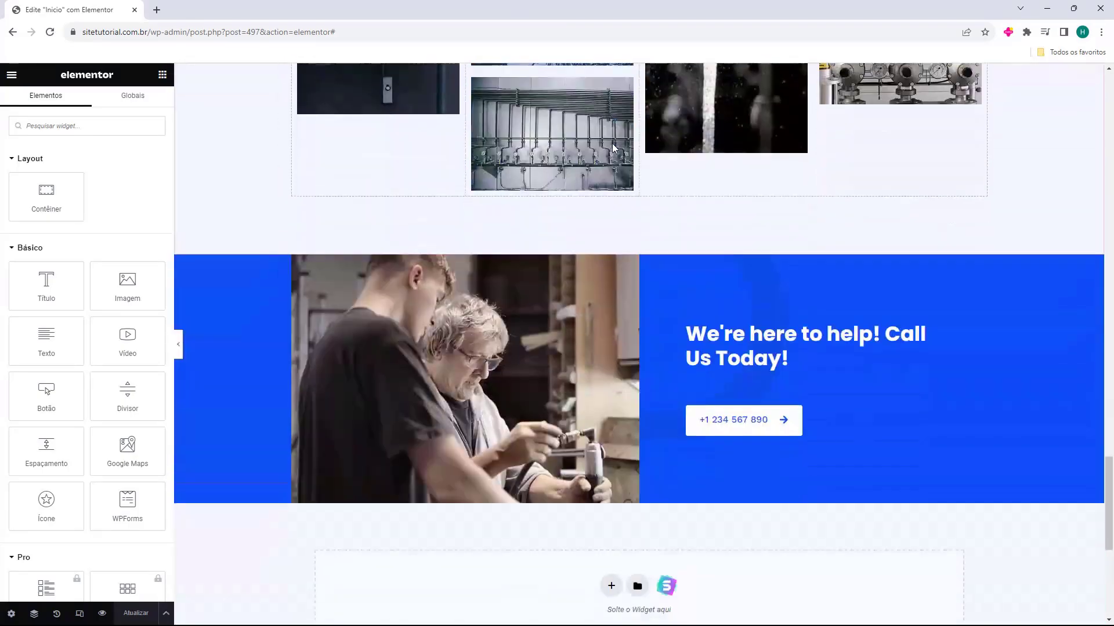
pyautogui.scroll(20, 614, 197)
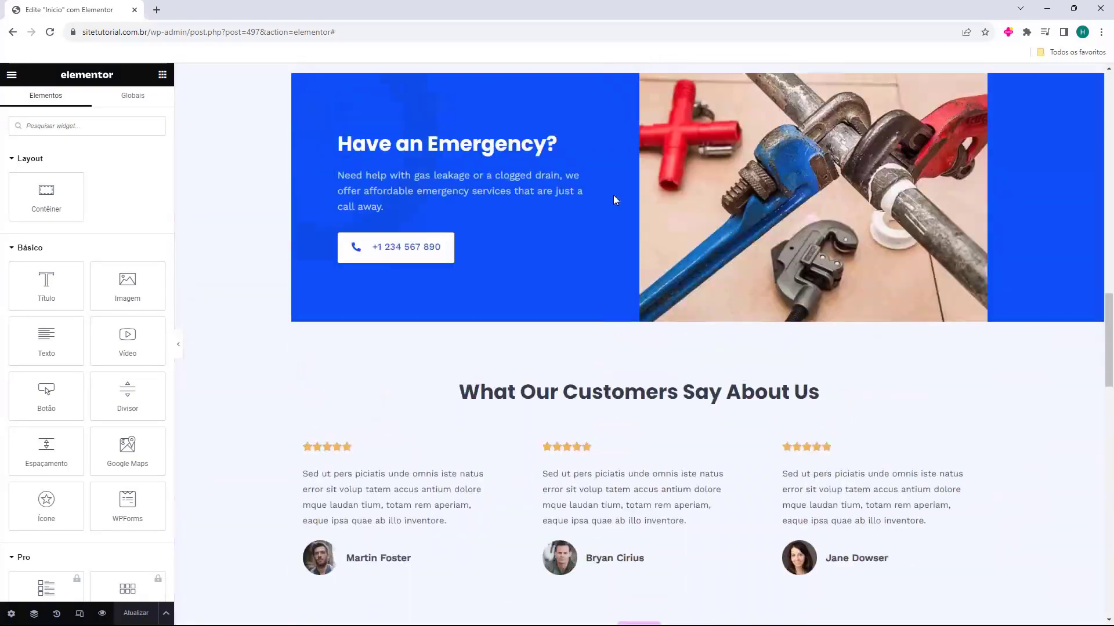
pyautogui.scroll(15, 611, 203)
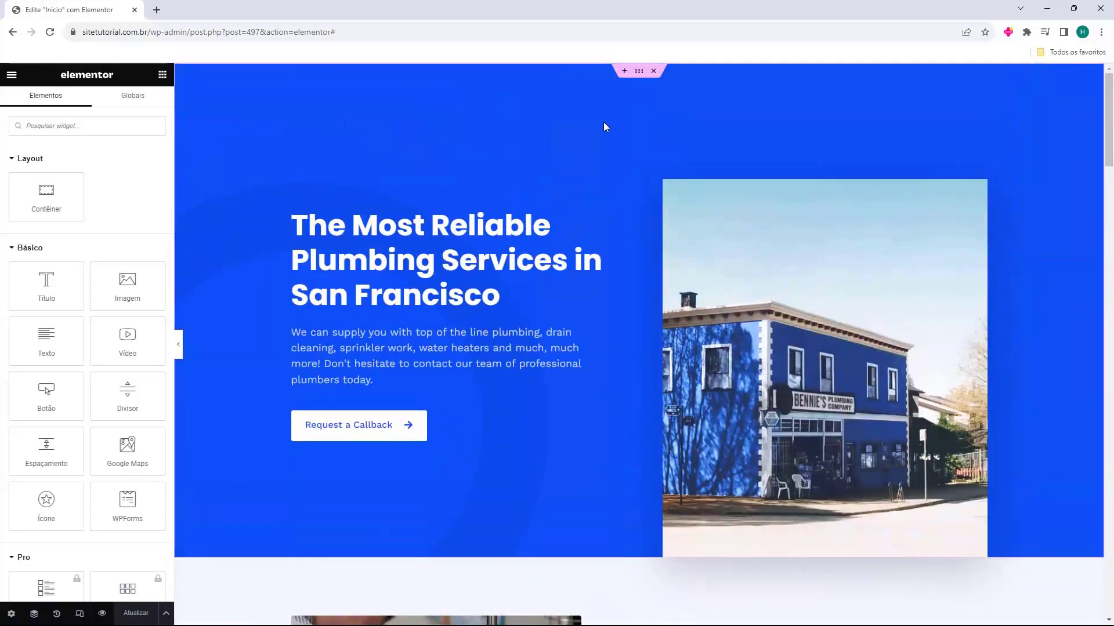
pyautogui.scroll(-20, 550, 148)
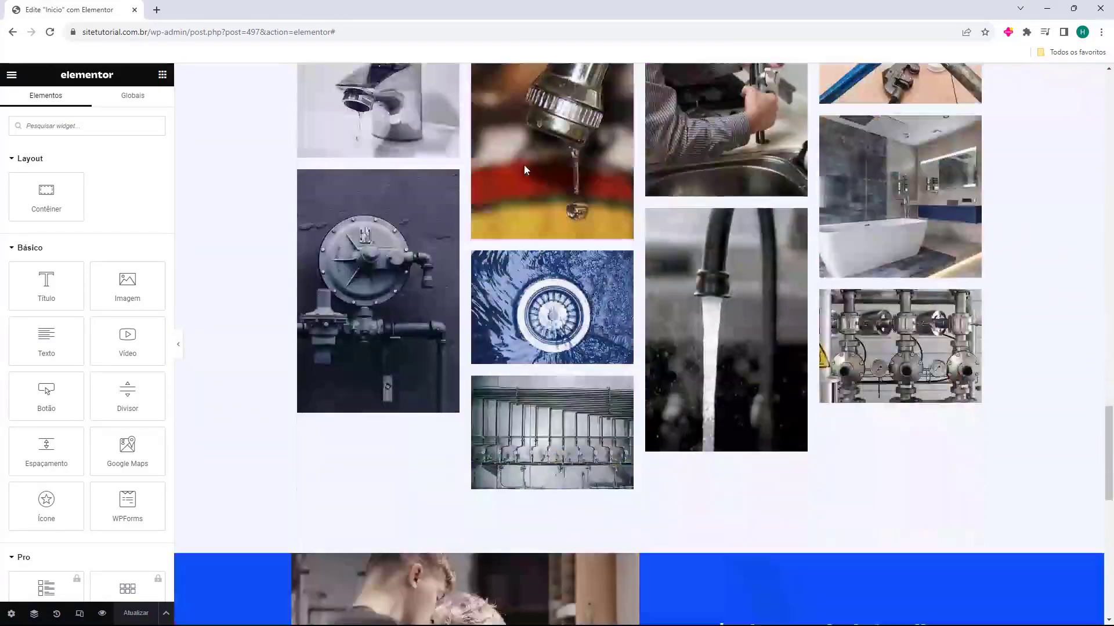
pyautogui.scroll(20, 518, 438)
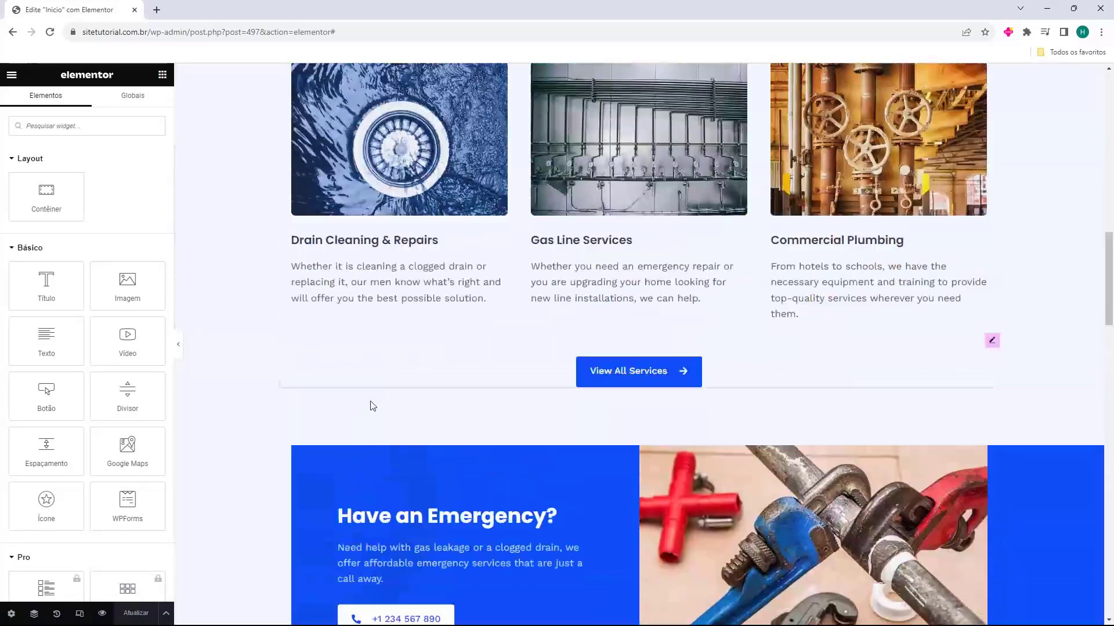
pyautogui.scroll(6, 370, 404)
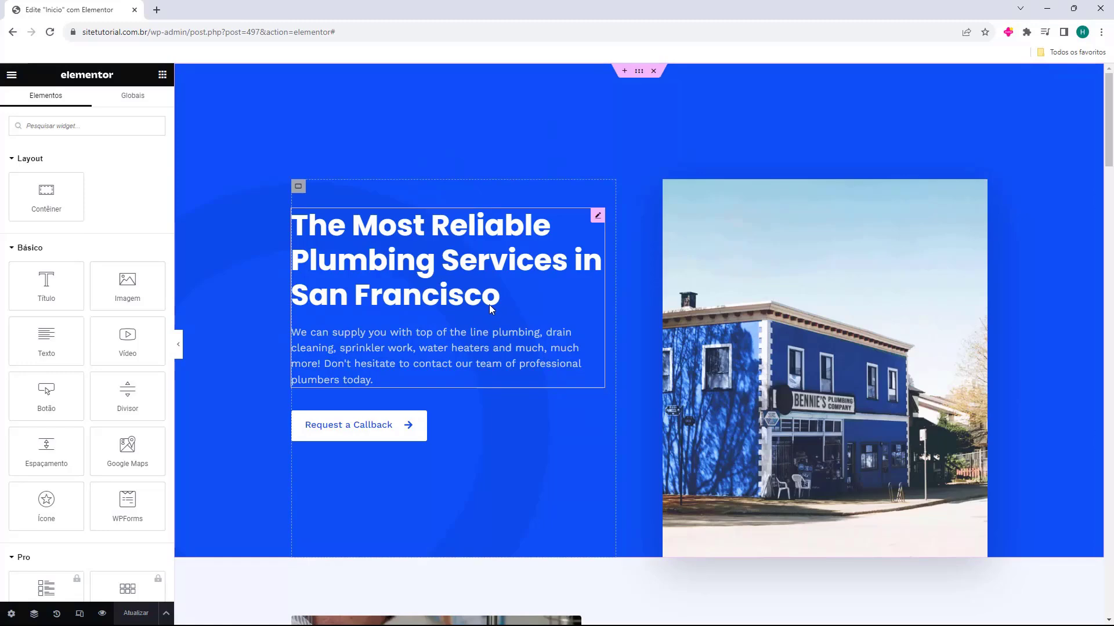
# - Inspect the settings of the hero's text box, callback button and image, look over the lower sections, and reselect the hero text
pyautogui.click(461, 285)
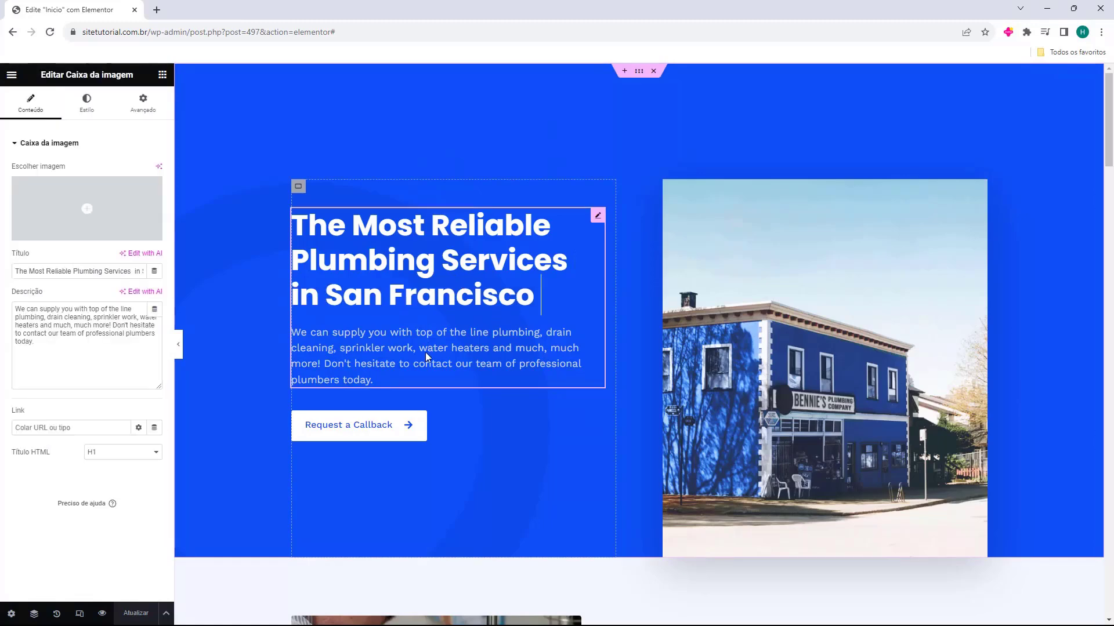
pyautogui.click(417, 427)
pyautogui.click(772, 353)
pyautogui.scroll(-6, 572, 290)
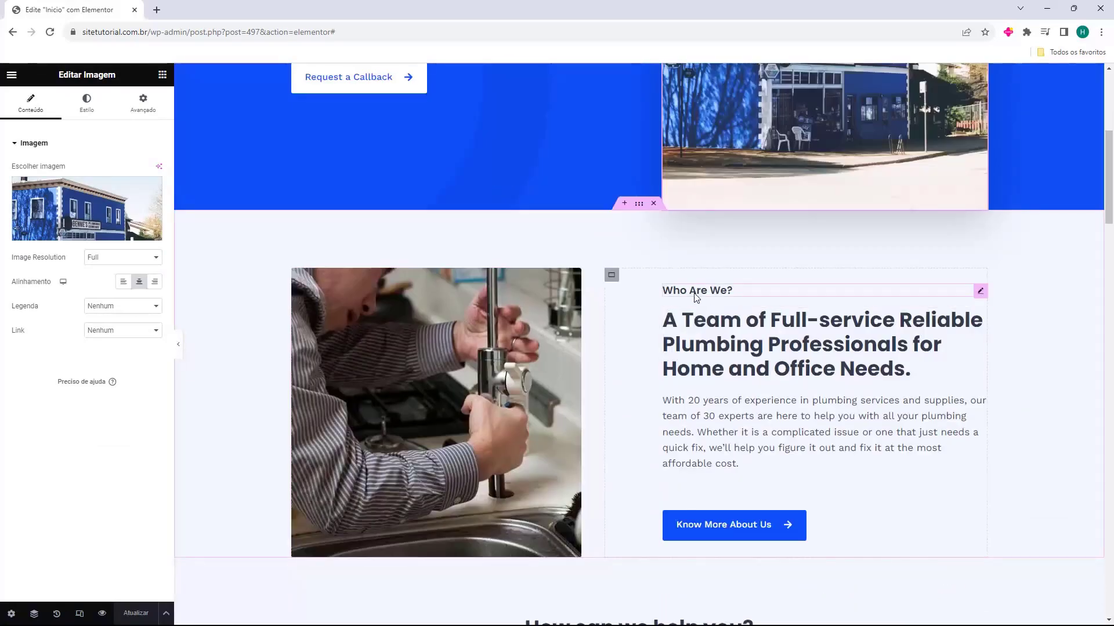
pyautogui.scroll(-15, 699, 279)
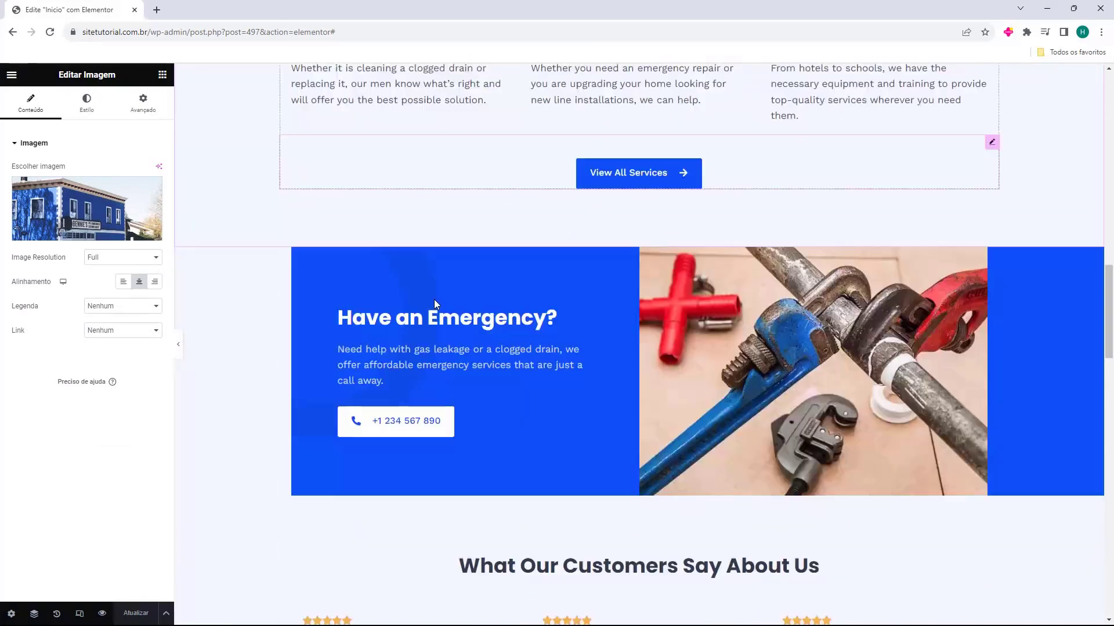
pyautogui.scroll(-8, 435, 304)
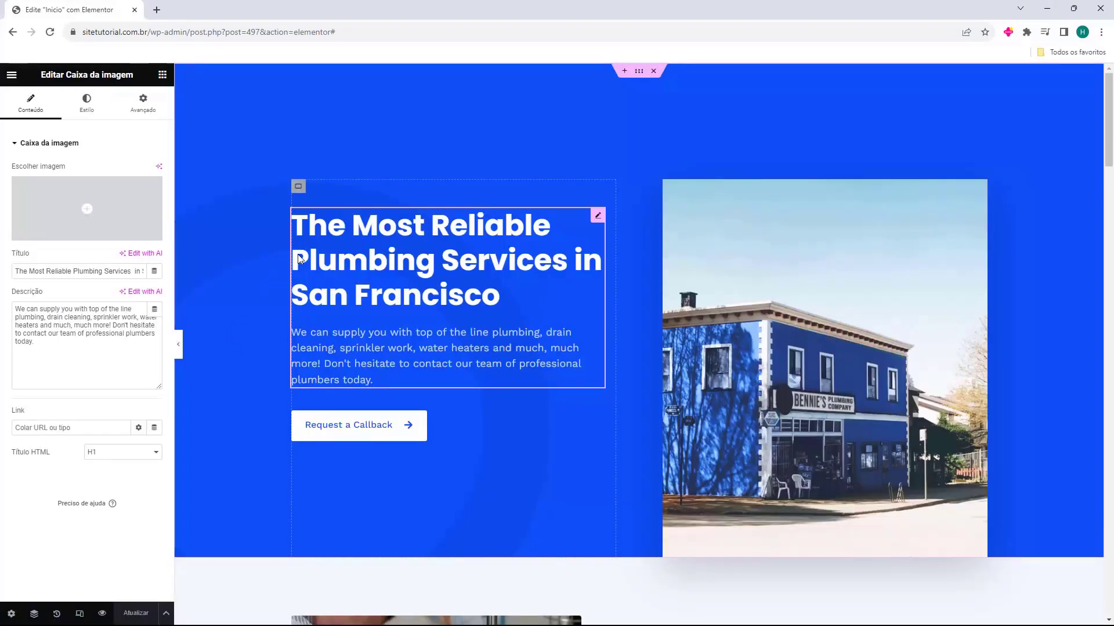
pyautogui.click(417, 252)
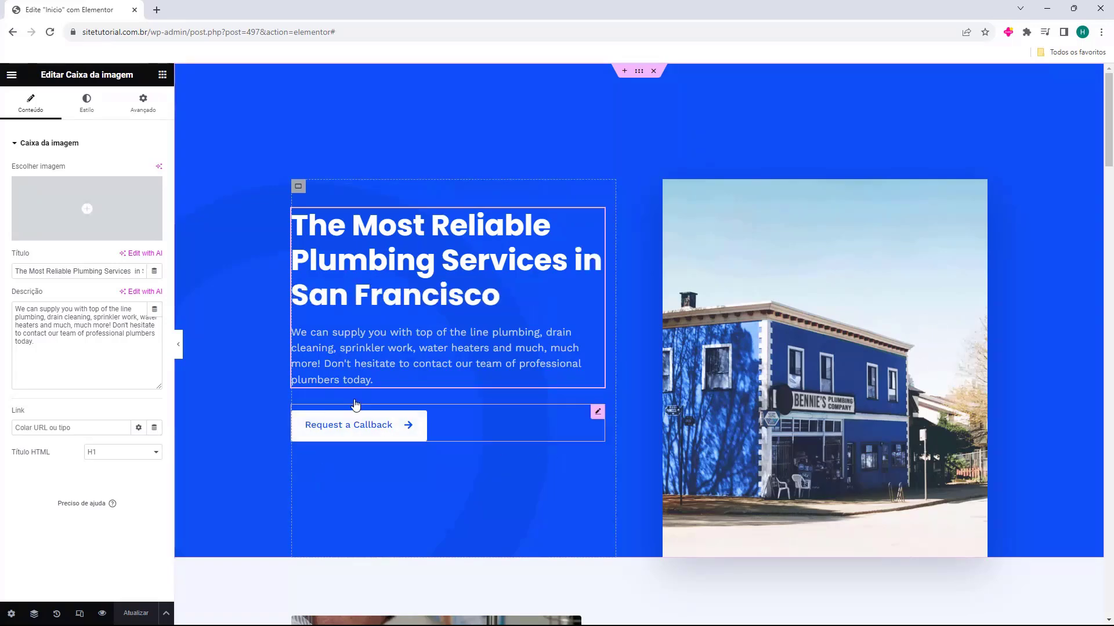
pyautogui.moveTo(513, 270)
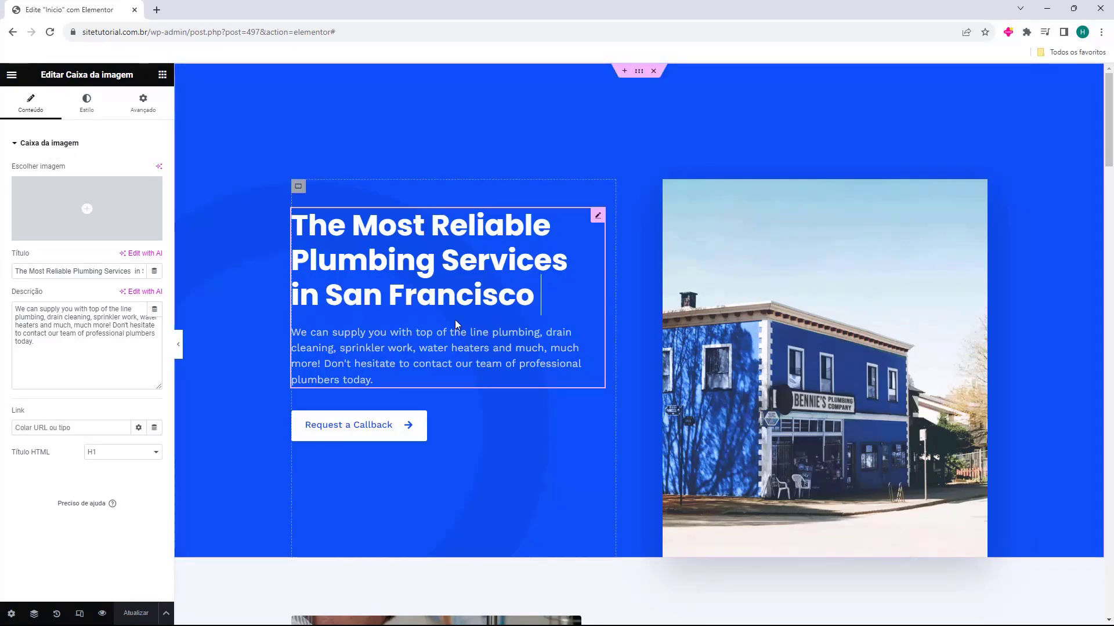
pyautogui.hotkey('ctrl', 'a')
pyautogui.write('Thesco')
pyautogui.hotkey('ctrl', 'z')
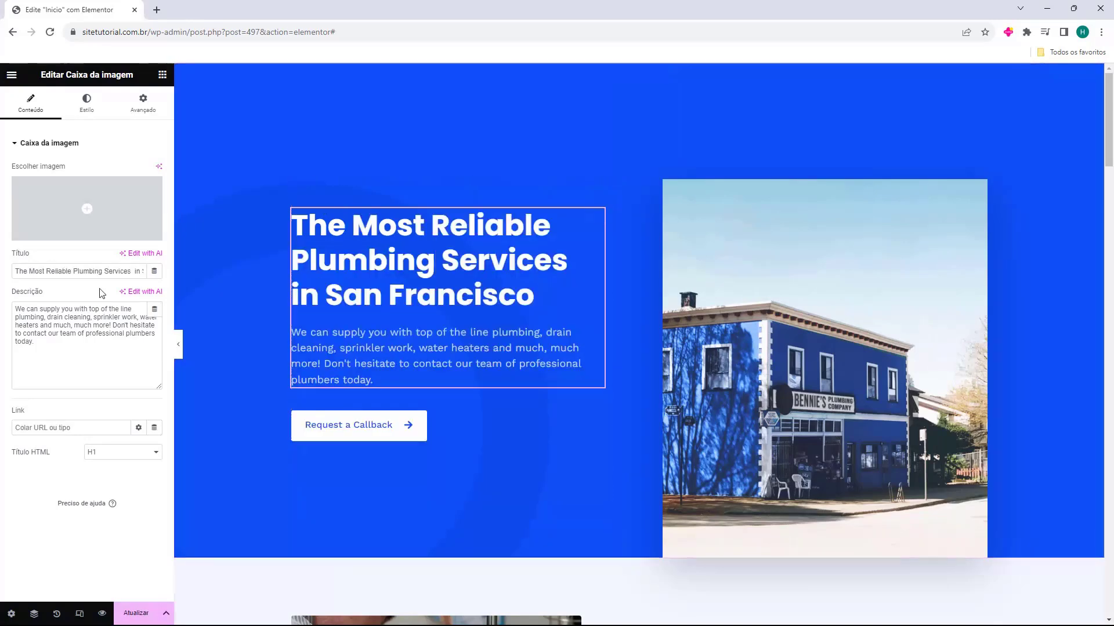
# - Replace the hero title with "Os serviços de encanamento mais confiáveis em São Paulo"
pyautogui.hotkey('ctrl', 'a')
pyautogui.press('BackSpace')
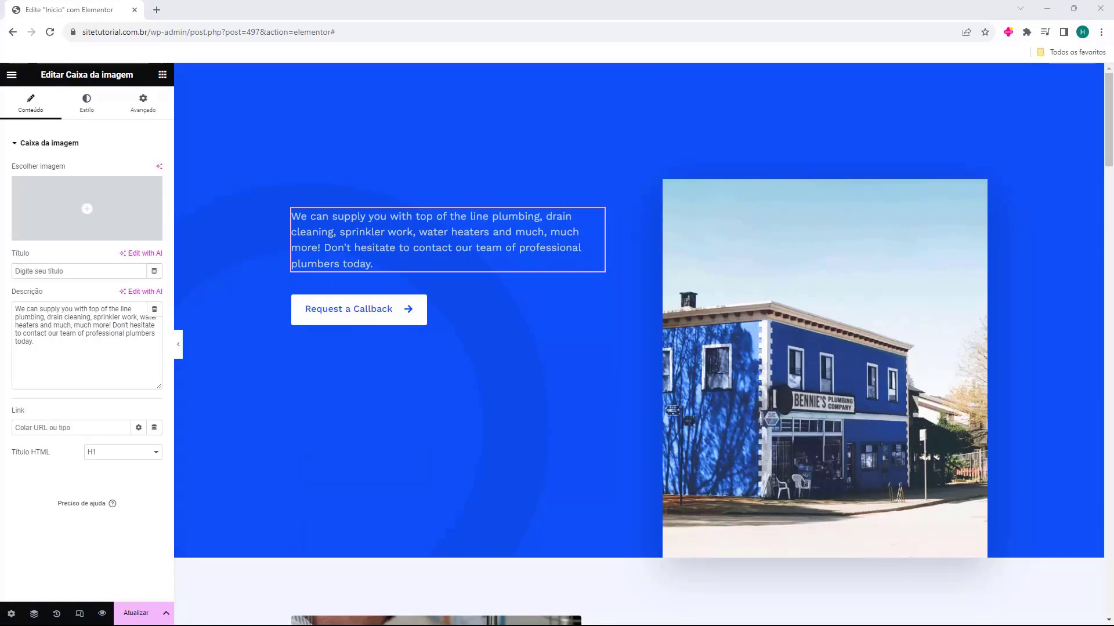
pyautogui.click(75, 271)
pyautogui.write('Os serviços de encanamento mais confiáveis em São Paulo')
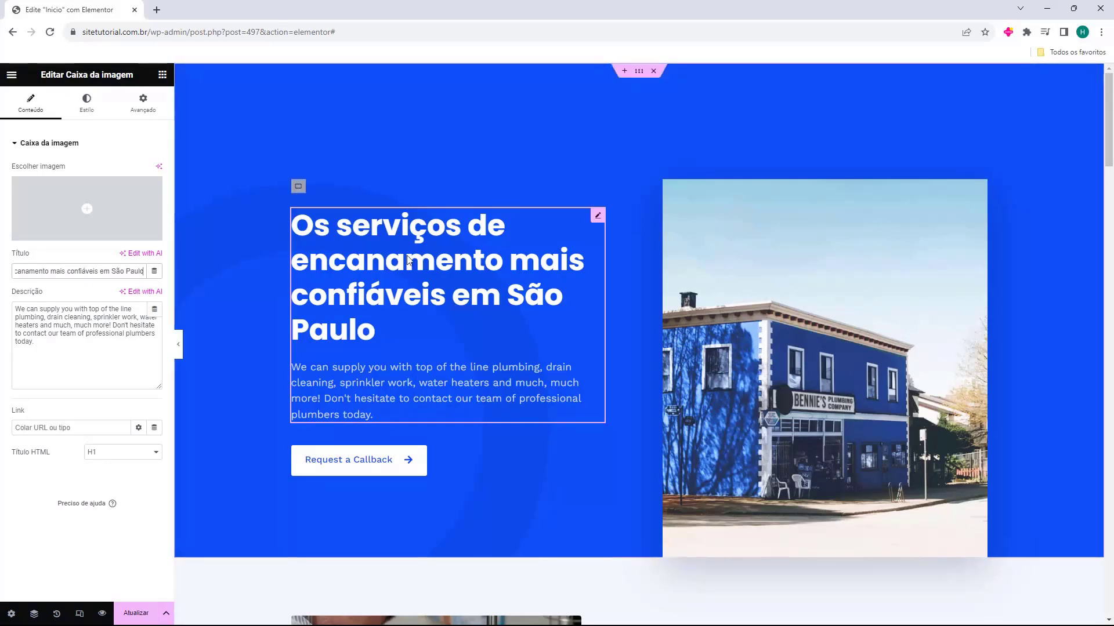
# - Replace the hero description with its Portuguese translation, from "Podemos fornecer a você encanamento de primeira linha" to "equipe de encanadores profissionais hoje mesmo."
pyautogui.tripleClick(37, 325)
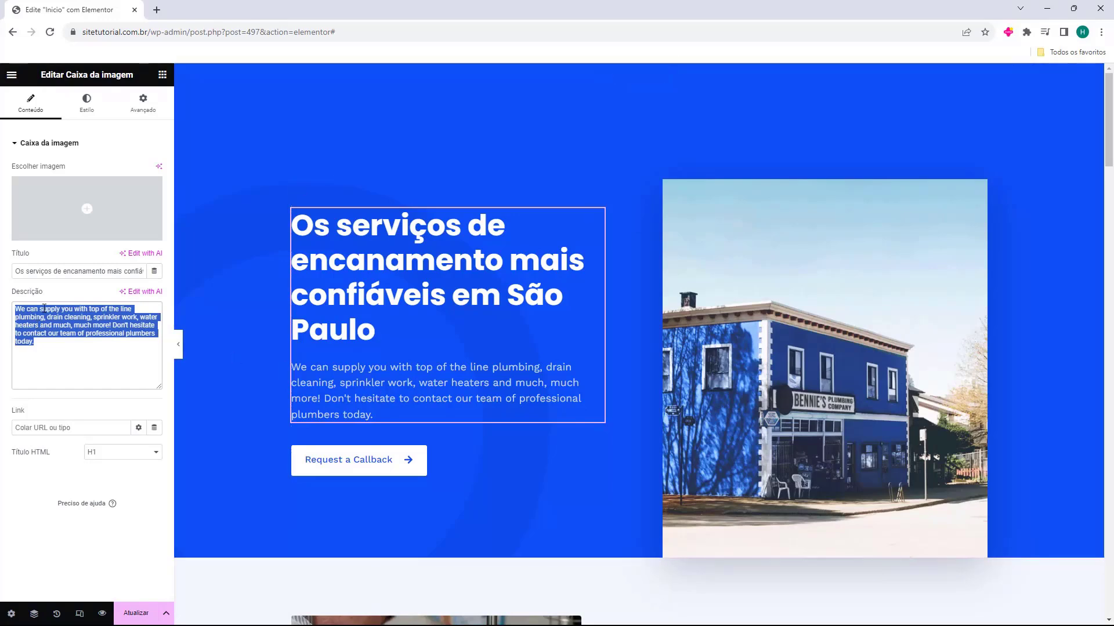
pyautogui.press('BackSpace')
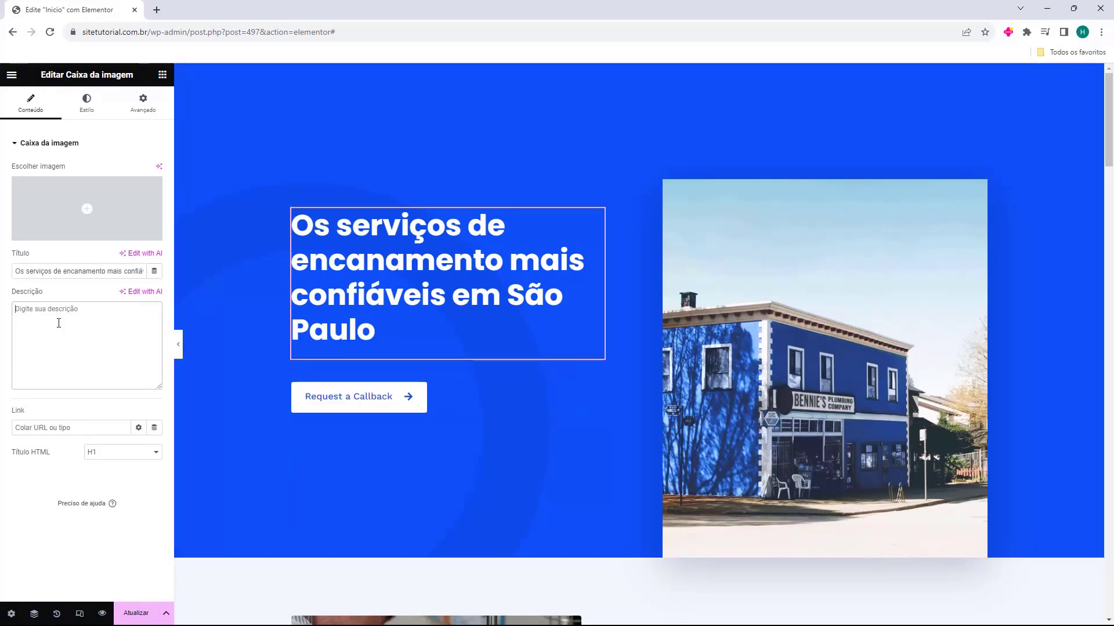
pyautogui.write('Podemos fornecer a você encanamento de primeira linha, limpeza de ralos, sprinklers, aquecedores de água e muito, muito mais! Não hesite em entrar em contato com nossa equipe de encanadores profissionais hoje mesmo.')
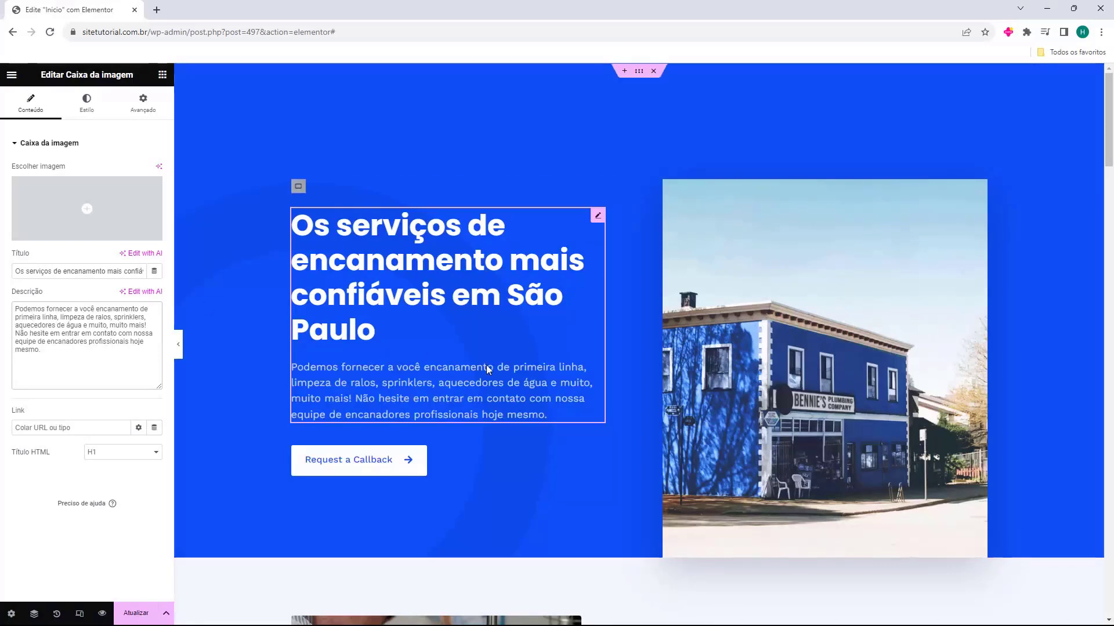
# - Inspect the editable heading, text and button elements of the "Who Are We?" section below the hero
pyautogui.scroll(-4, 415, 278)
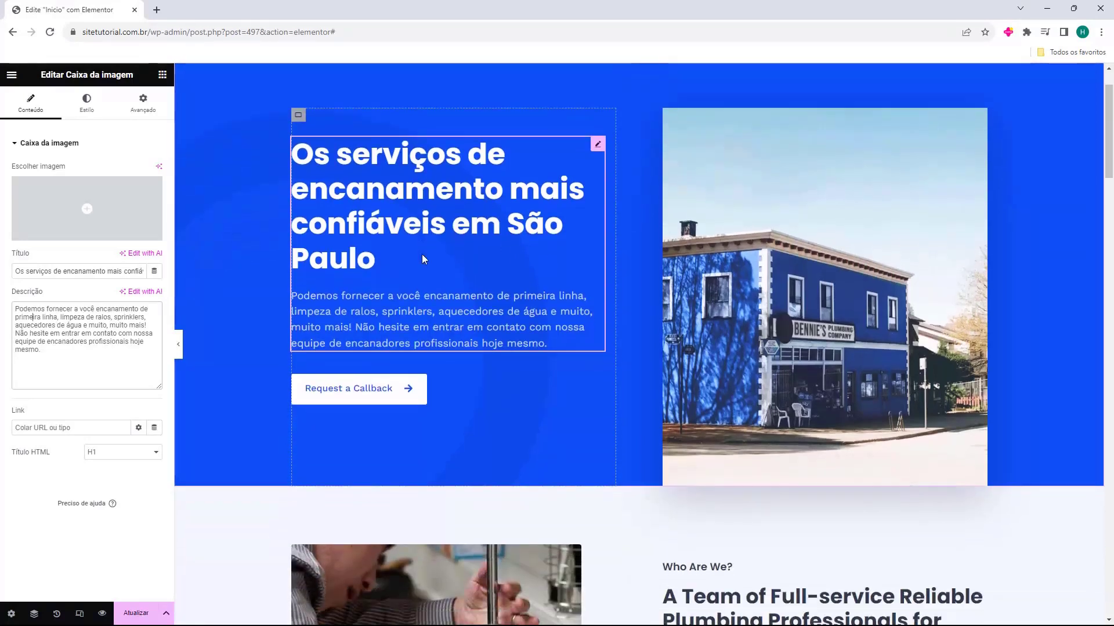
pyautogui.click(751, 437)
pyautogui.click(702, 411)
pyautogui.click(705, 464)
pyautogui.click(714, 507)
pyautogui.click(700, 409)
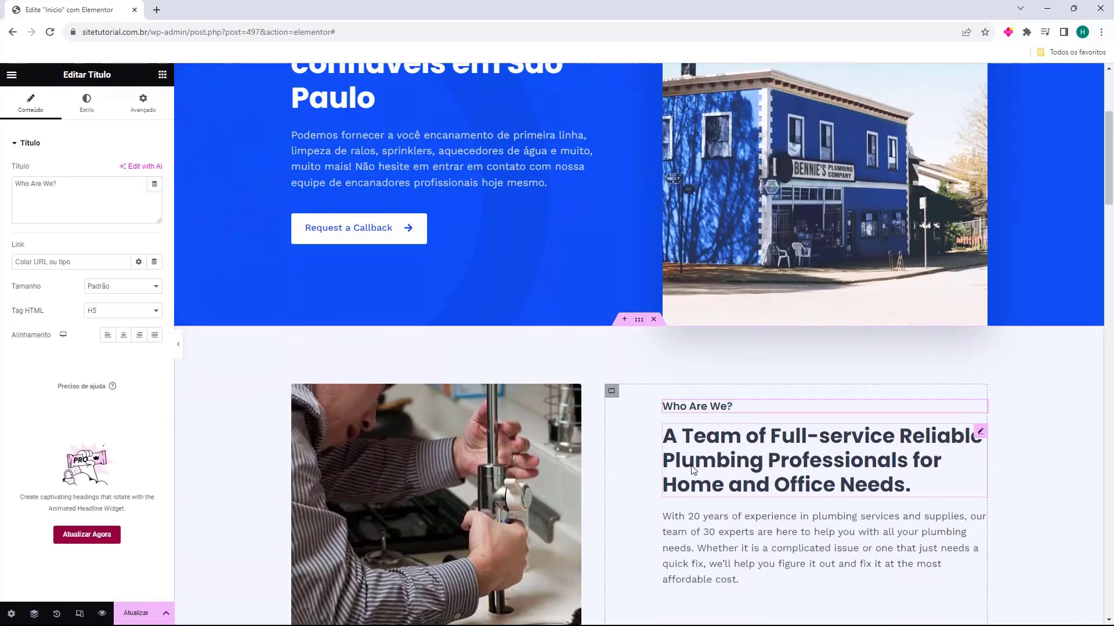
pyautogui.scroll(-2, 610, 411)
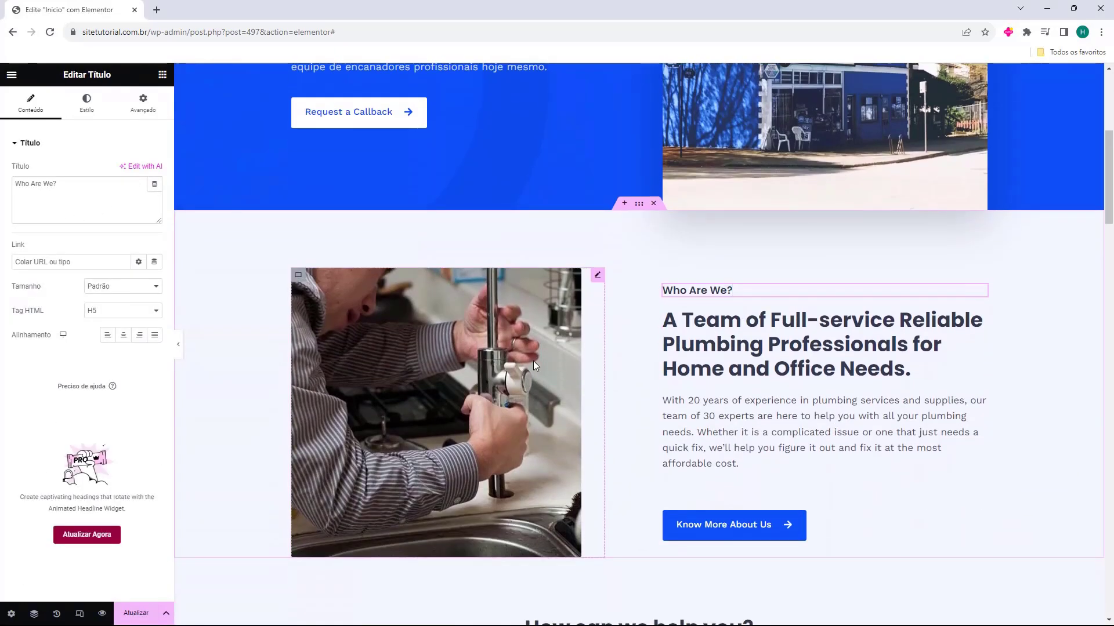
# - Examine the hero image's replacement sources, including the media library, file upload and Pixabay free images, and close the chooser without picking one
pyautogui.scroll(6, 535, 362)
pyautogui.click(776, 311)
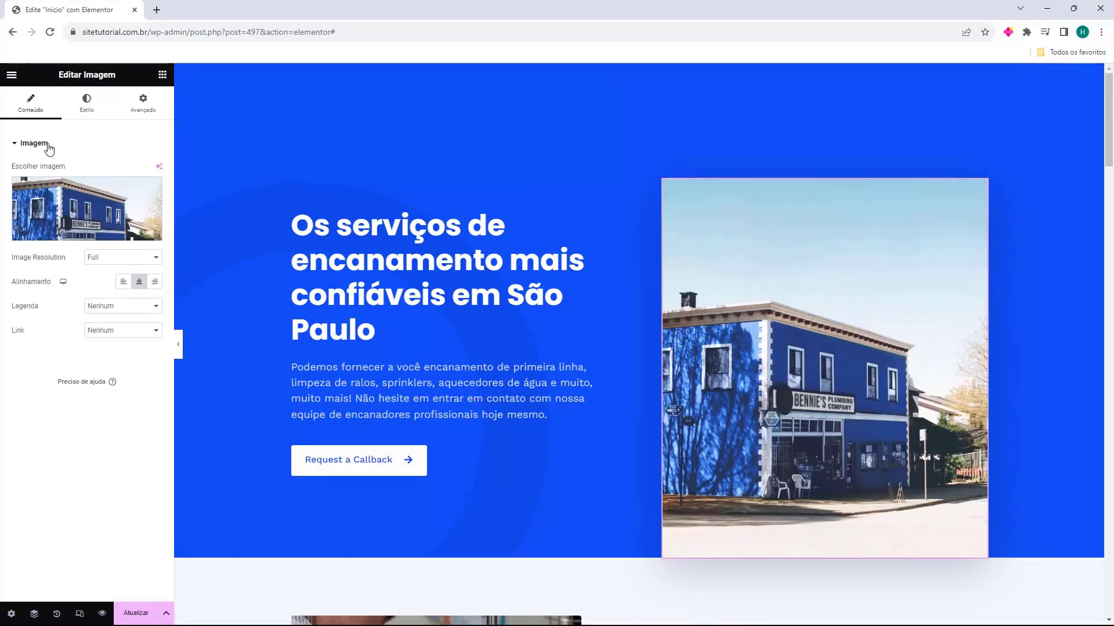
pyautogui.click(79, 200)
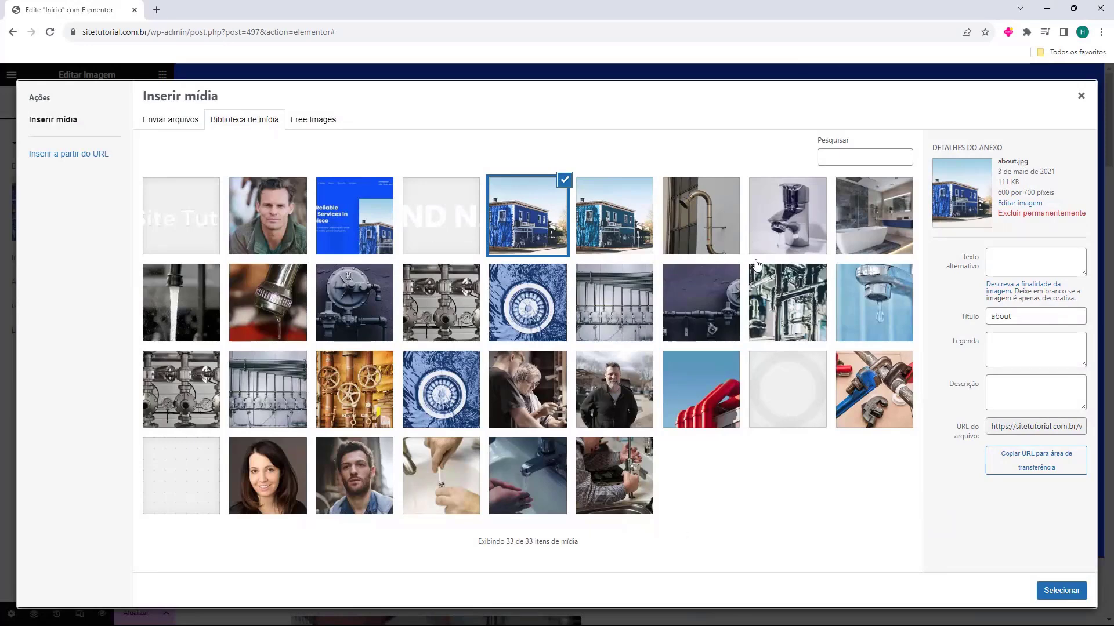
pyautogui.click(185, 128)
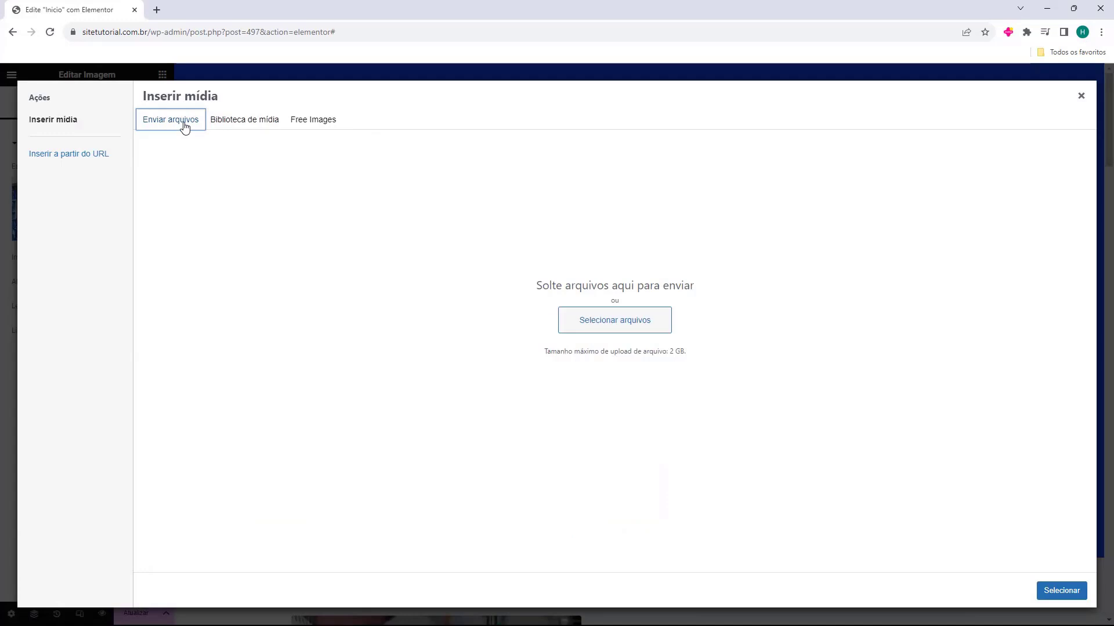
pyautogui.click(294, 120)
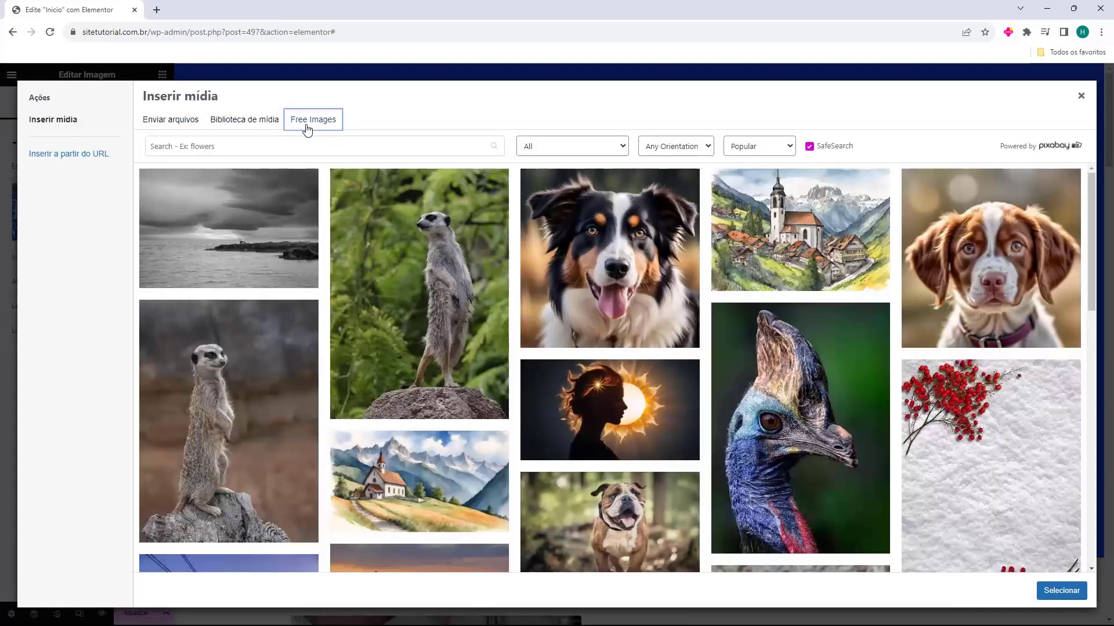
pyautogui.scroll(-8, 519, 393)
pyautogui.scroll(-3, 520, 393)
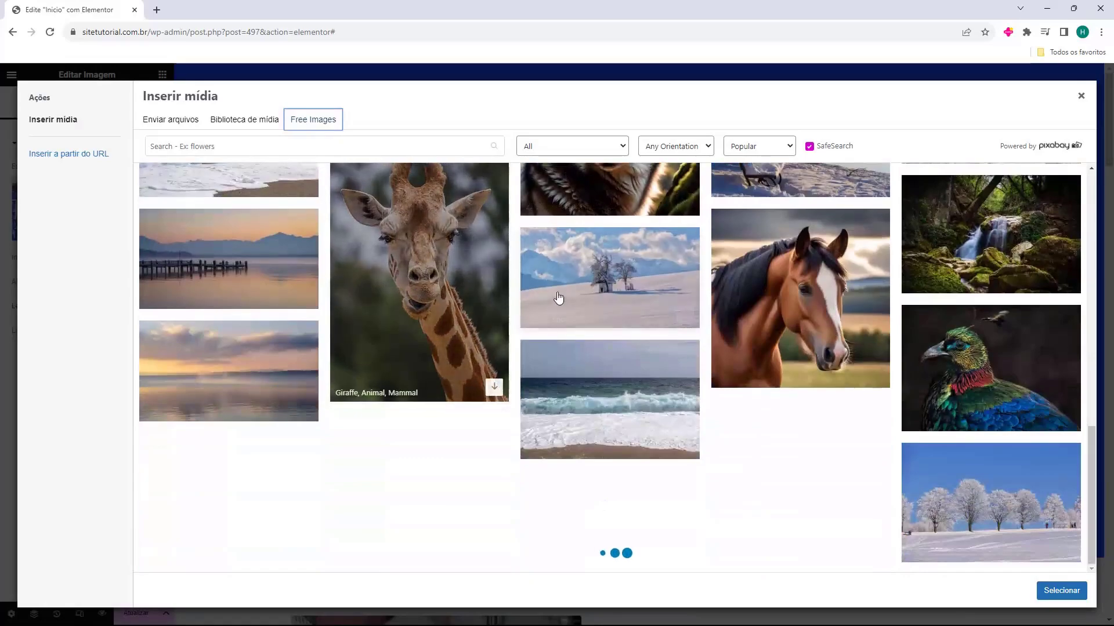
pyautogui.scroll(10, 310, 273)
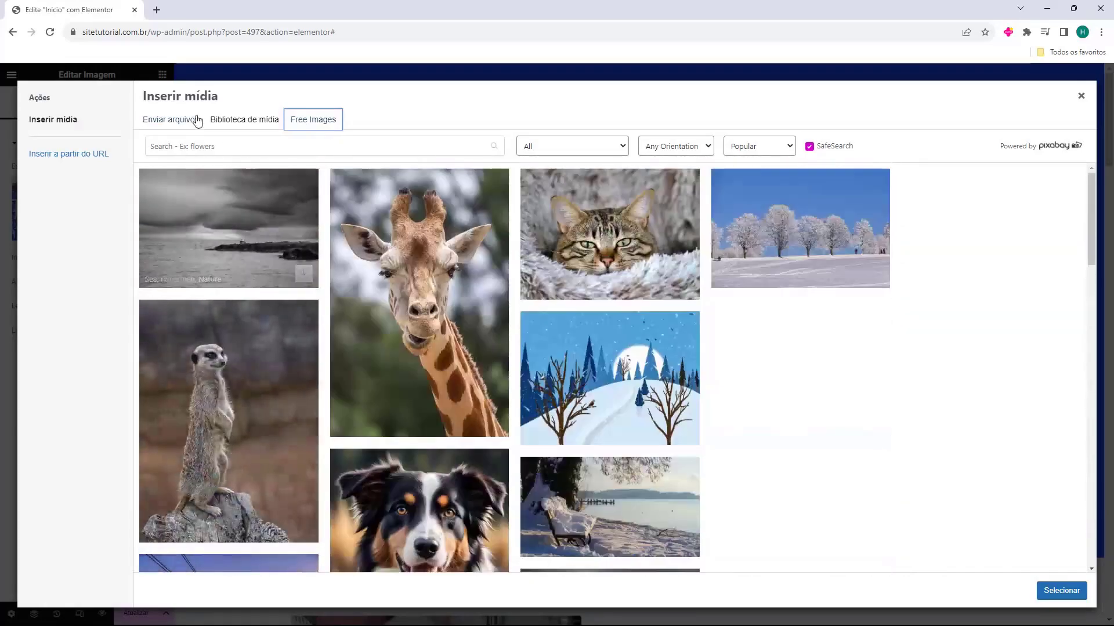
pyautogui.click(192, 121)
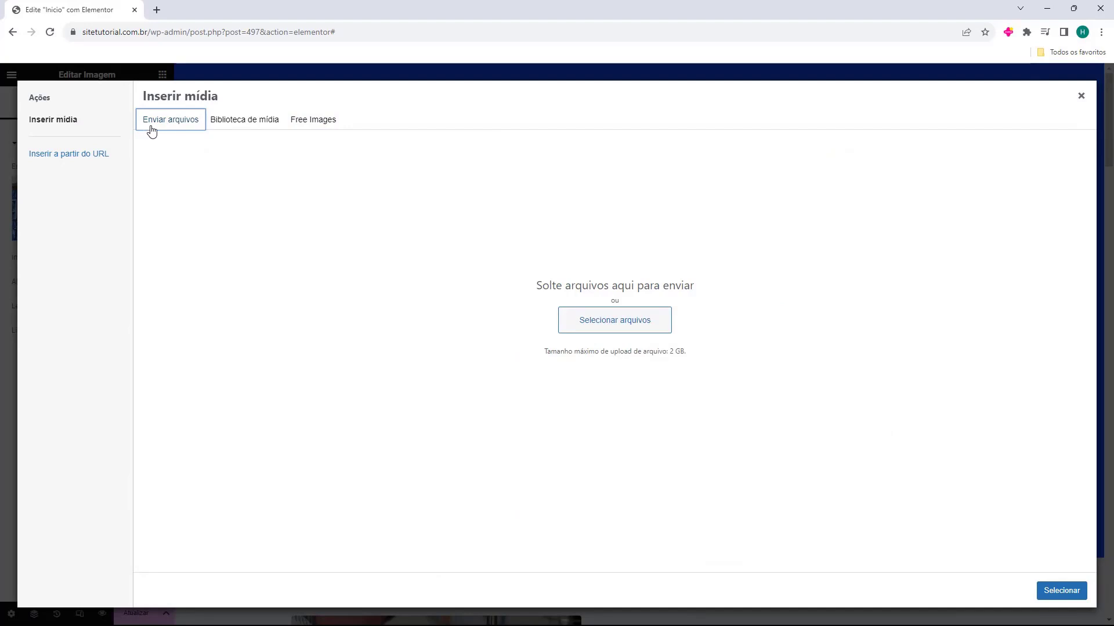
pyautogui.click(1080, 96)
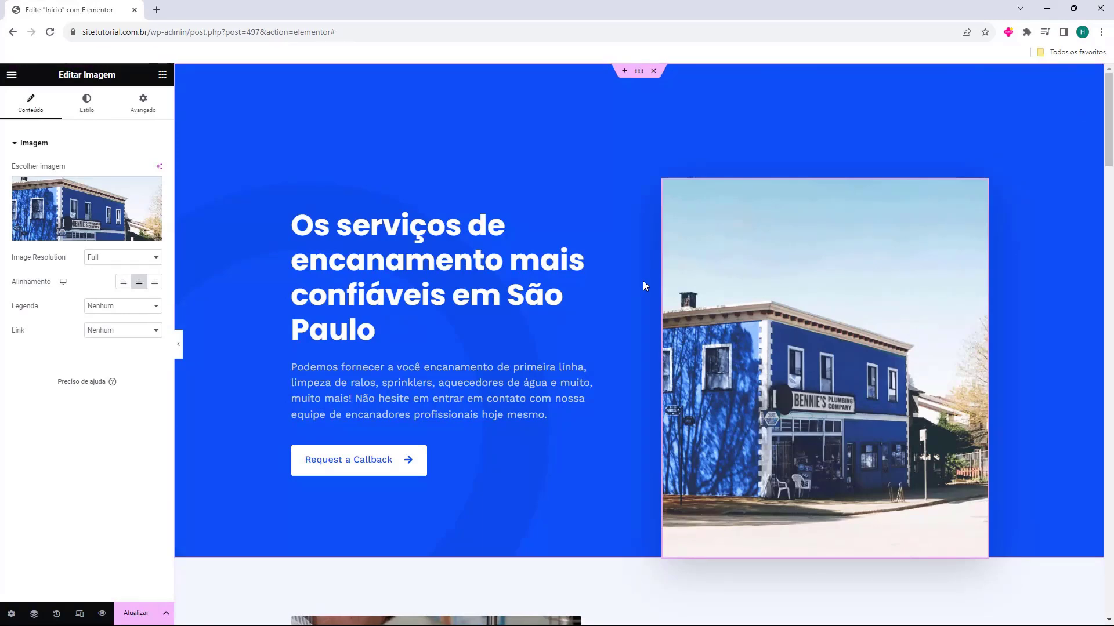
# - Look over the page's lower sections down to "Our Work" and inspect the "Drain Cleaning & Repairs" text block
pyautogui.scroll(-5, 643, 281)
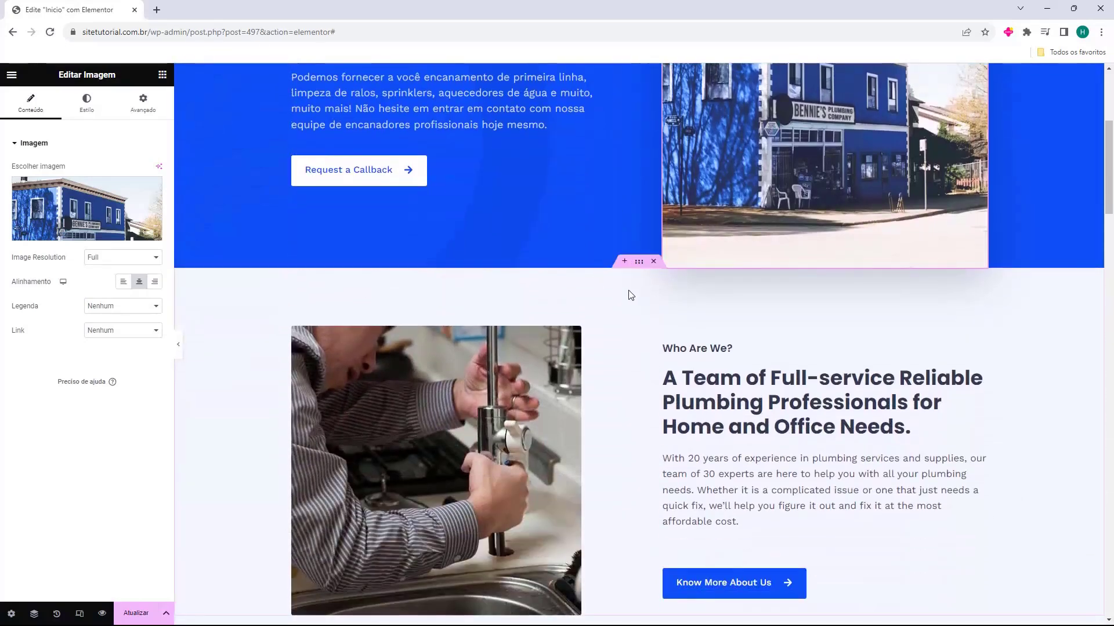
pyautogui.scroll(-6, 620, 296)
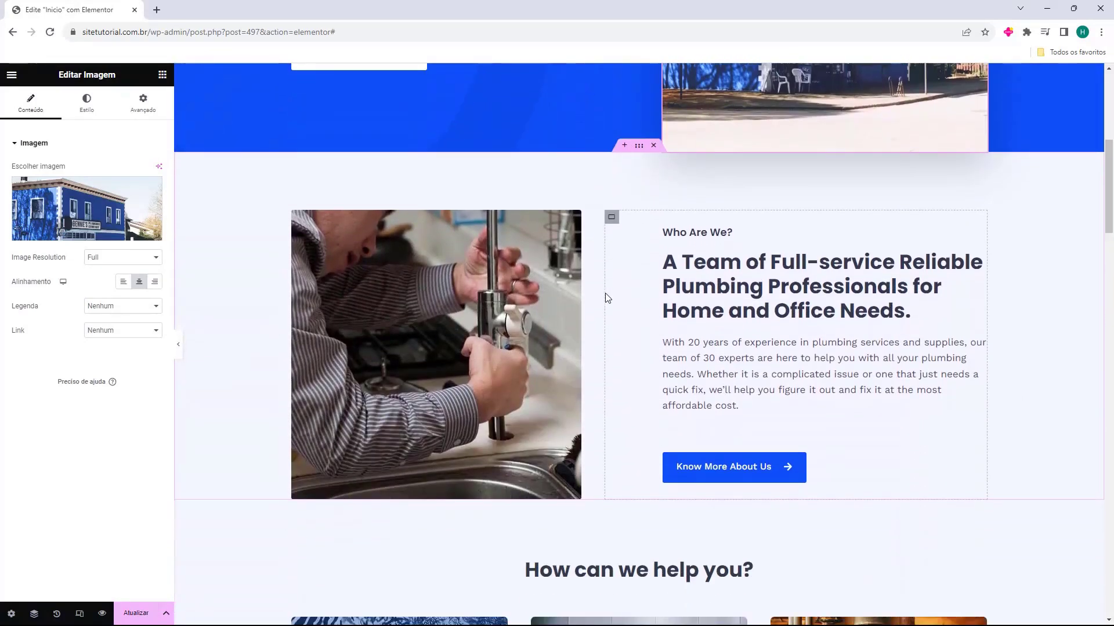
pyautogui.scroll(-15, 549, 277)
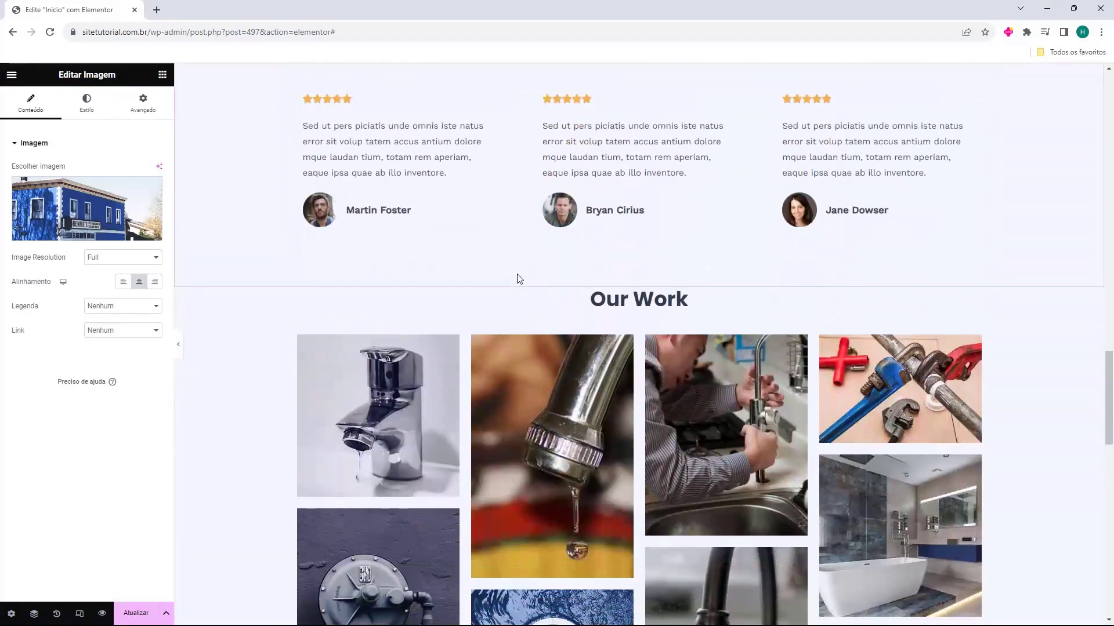
pyautogui.scroll(12, 520, 284)
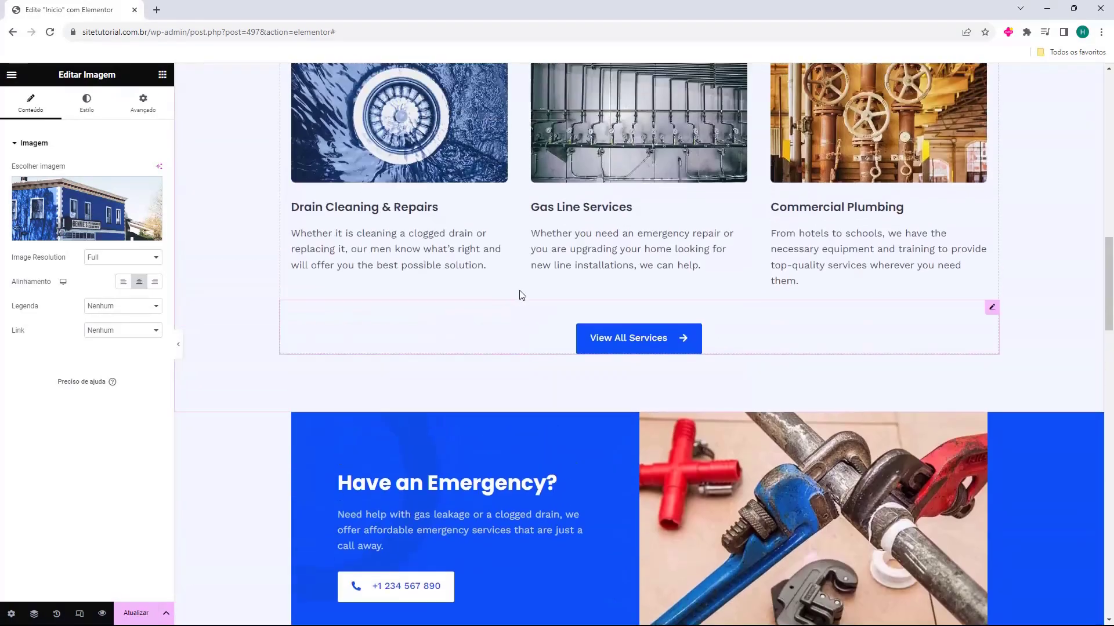
pyautogui.scroll(2, 522, 293)
pyautogui.scroll(-1, 530, 299)
pyautogui.scroll(1, 398, 293)
pyautogui.click(404, 297)
pyautogui.scroll(1, 404, 297)
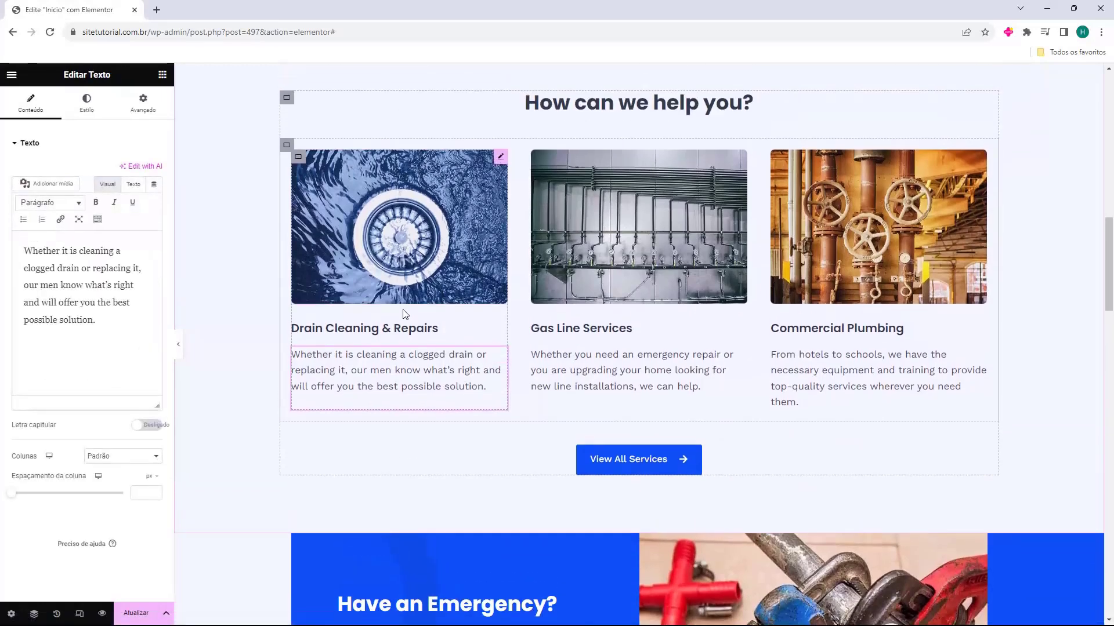
pyautogui.click(461, 333)
pyautogui.click(437, 366)
pyautogui.scroll(10, 491, 346)
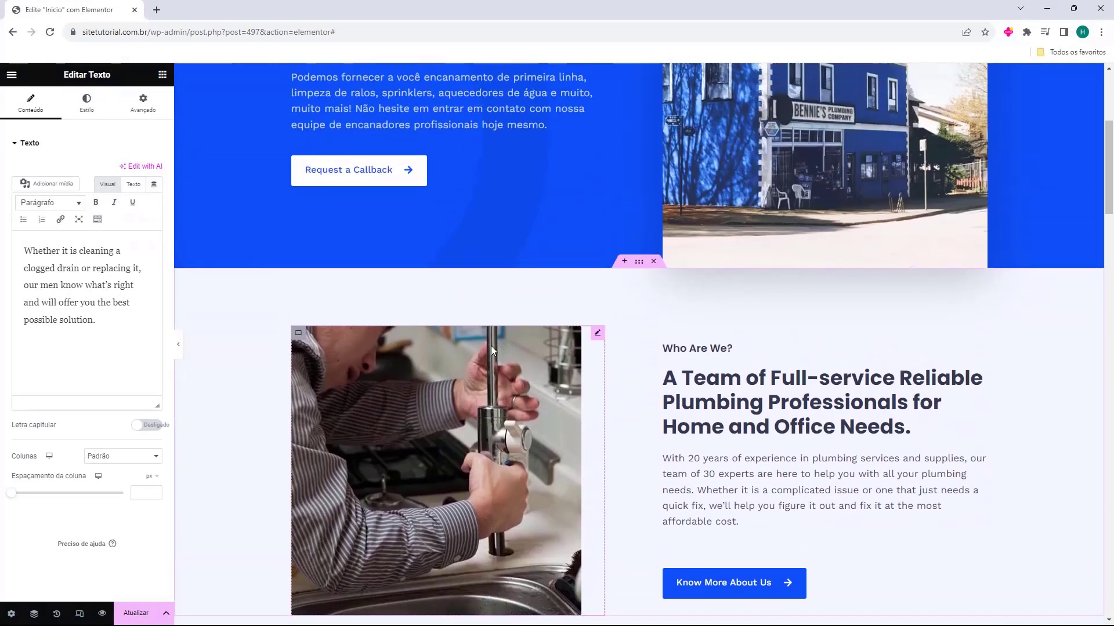
pyautogui.scroll(3, 491, 346)
pyautogui.scroll(-10, 468, 332)
pyautogui.scroll(10, 453, 304)
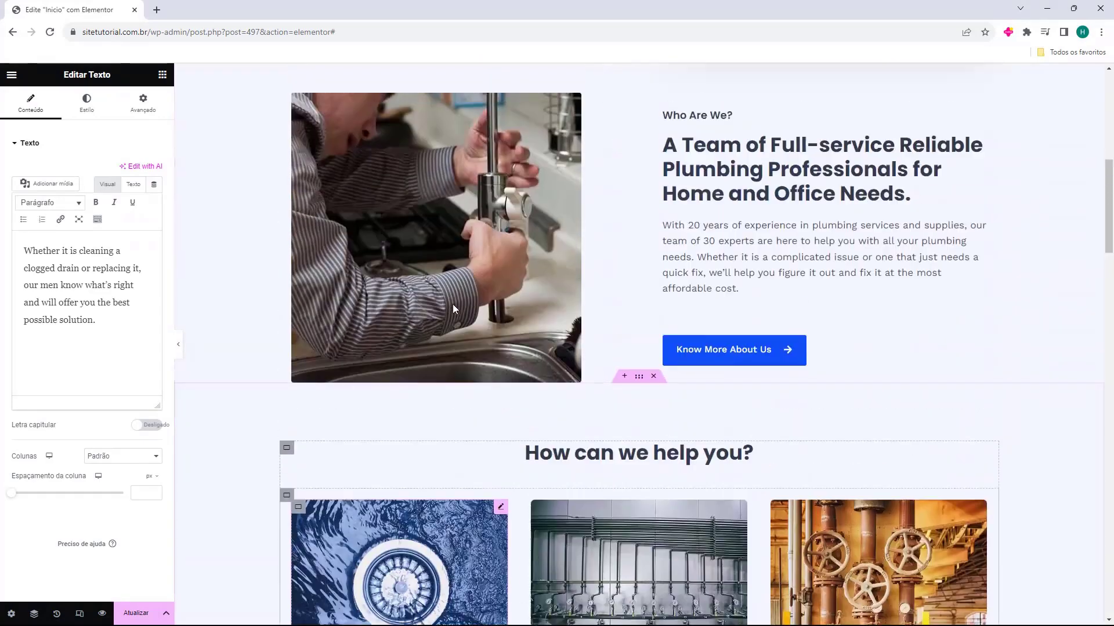
# - Add a heading, an image and a button widget, in that order, below the hero's "Request a Callback" button
pyautogui.click(162, 75)
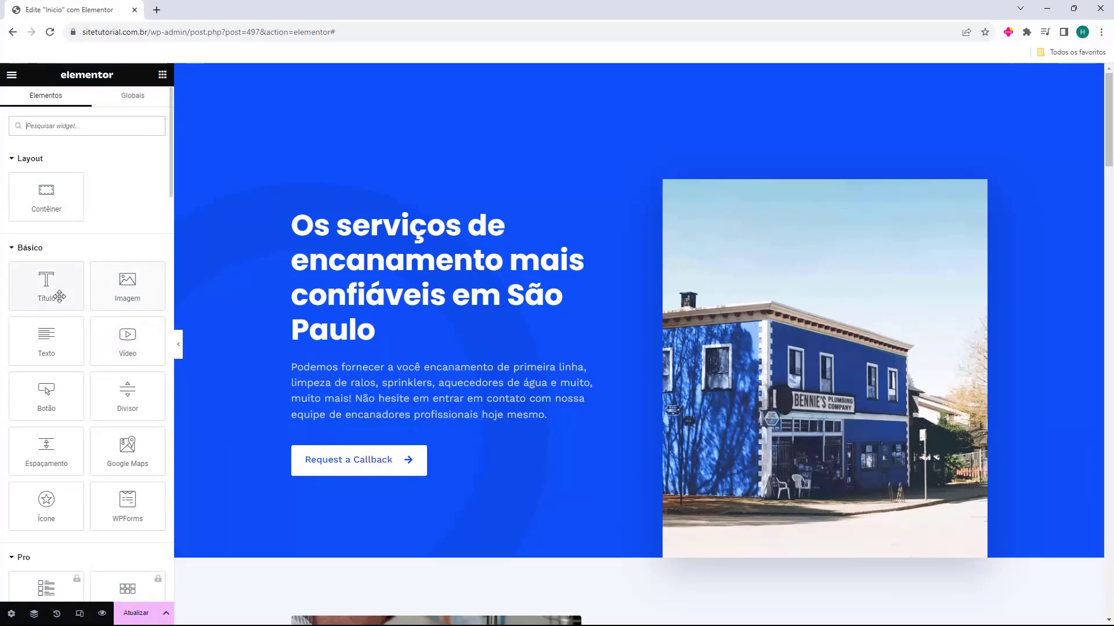
pyautogui.moveTo(50, 286); pyautogui.dragTo(314, 479)
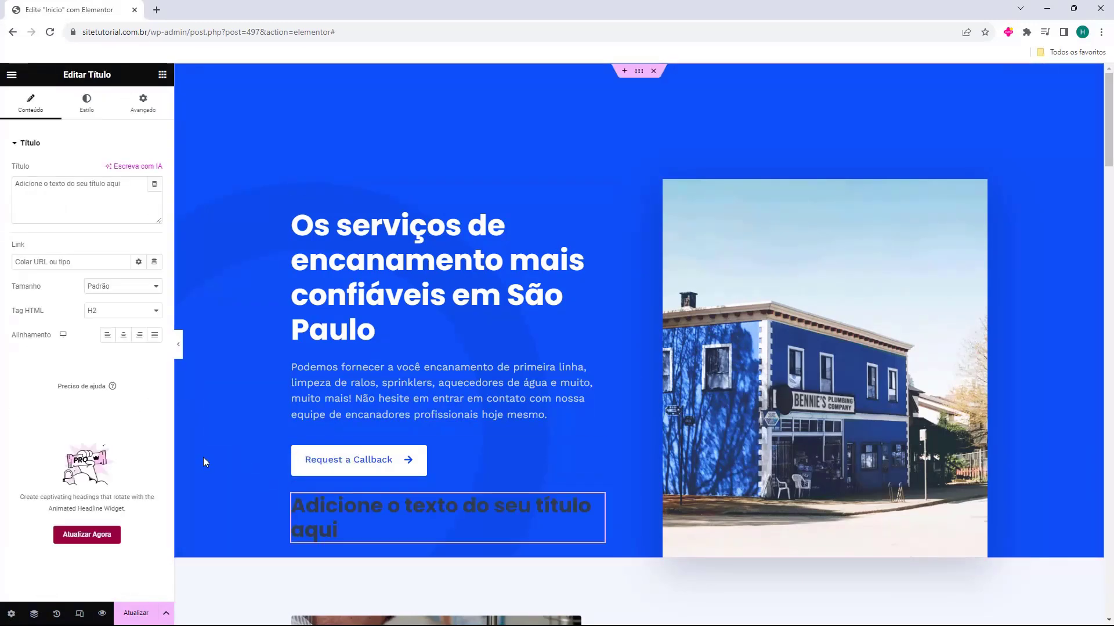
pyautogui.moveTo(132, 307); pyautogui.dragTo(355, 534)
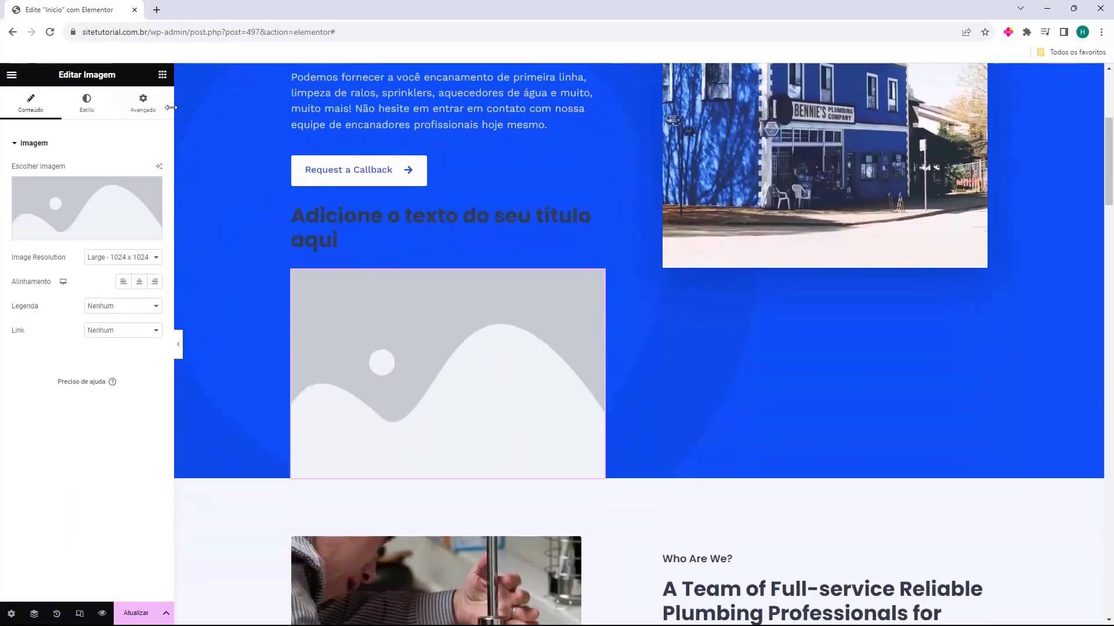
pyautogui.click(162, 75)
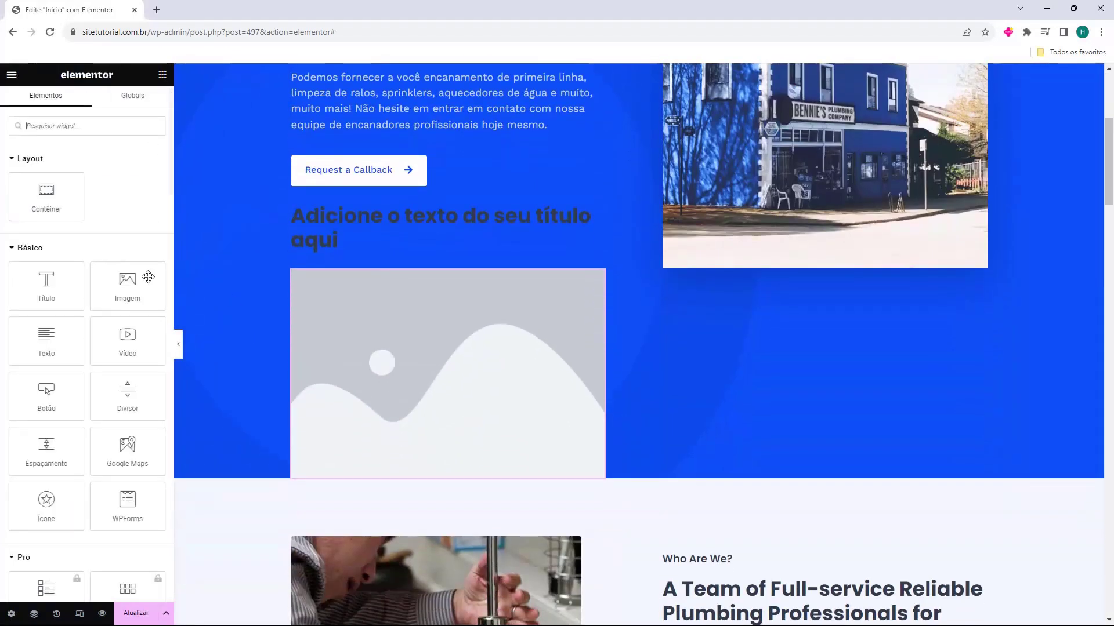
pyautogui.moveTo(53, 403); pyautogui.dragTo(358, 473)
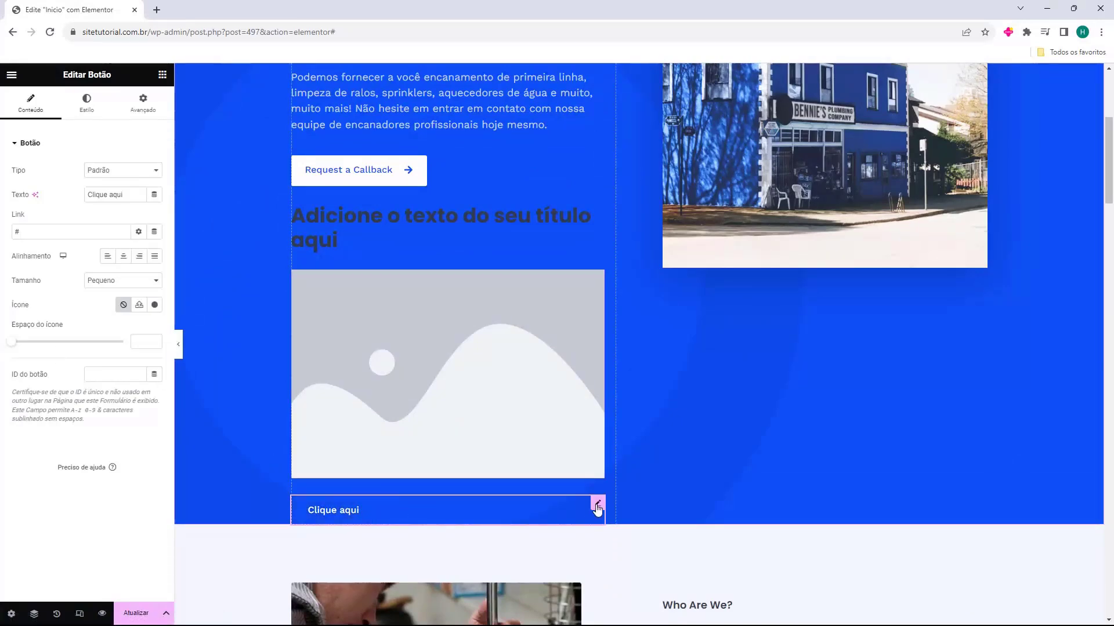
# - Undo the added button and image widgets and remove the placeholder heading from the hero
pyautogui.hotkey('ctrl', 'z')
pyautogui.hotkey('ctrl', 'z')
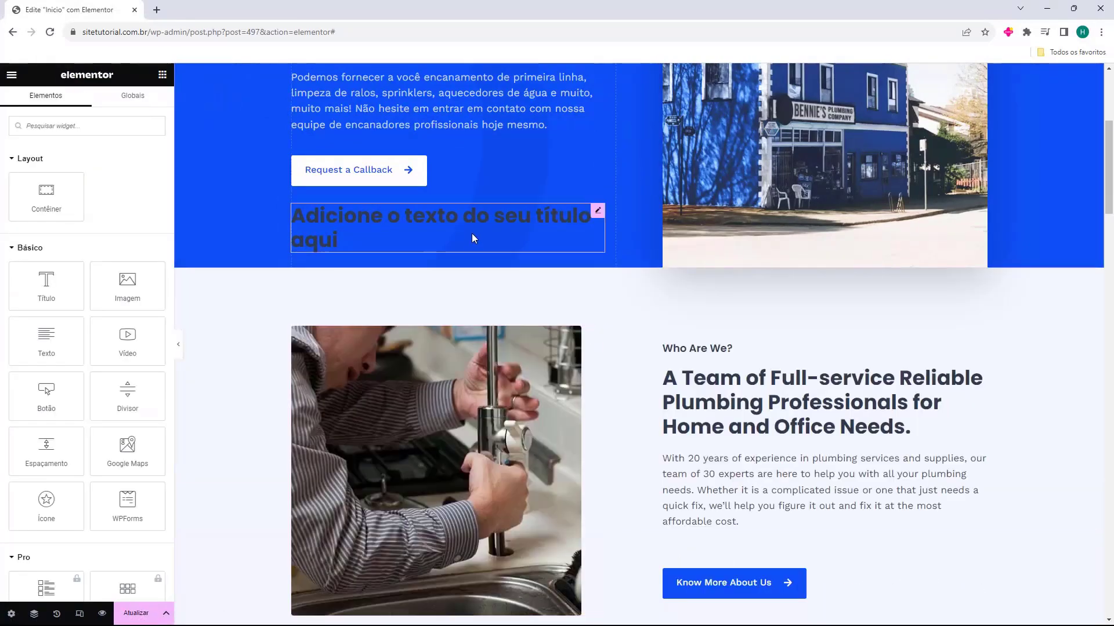
pyautogui.click(476, 232)
pyautogui.click(600, 214)
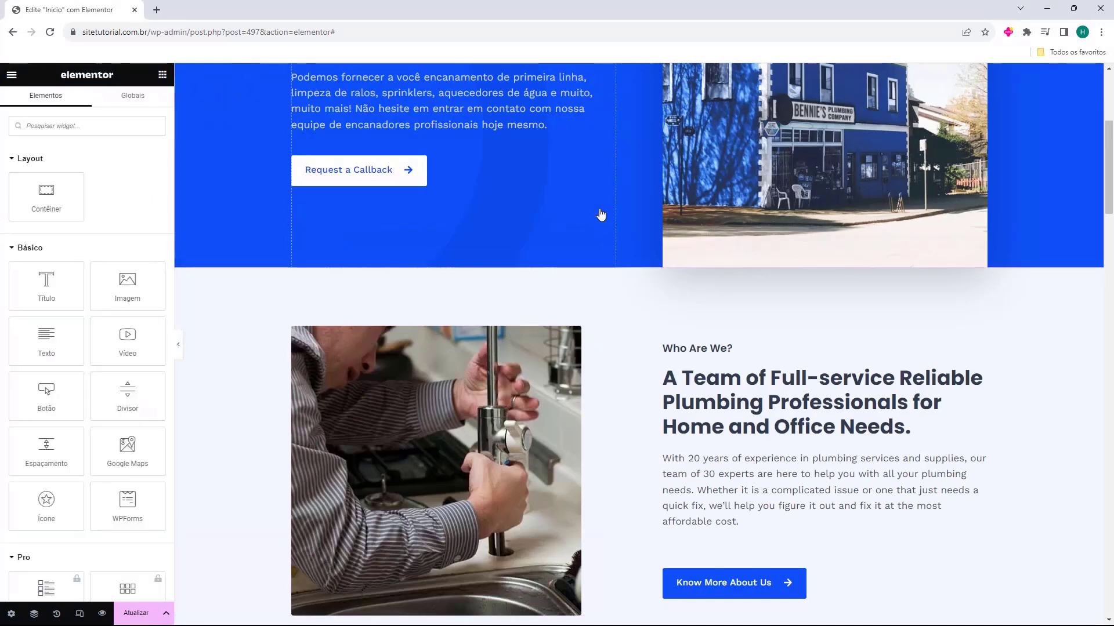
# - Collapse the Pro widget category and examine the widgets available in the Geral category
pyautogui.scroll(-4, 89, 272)
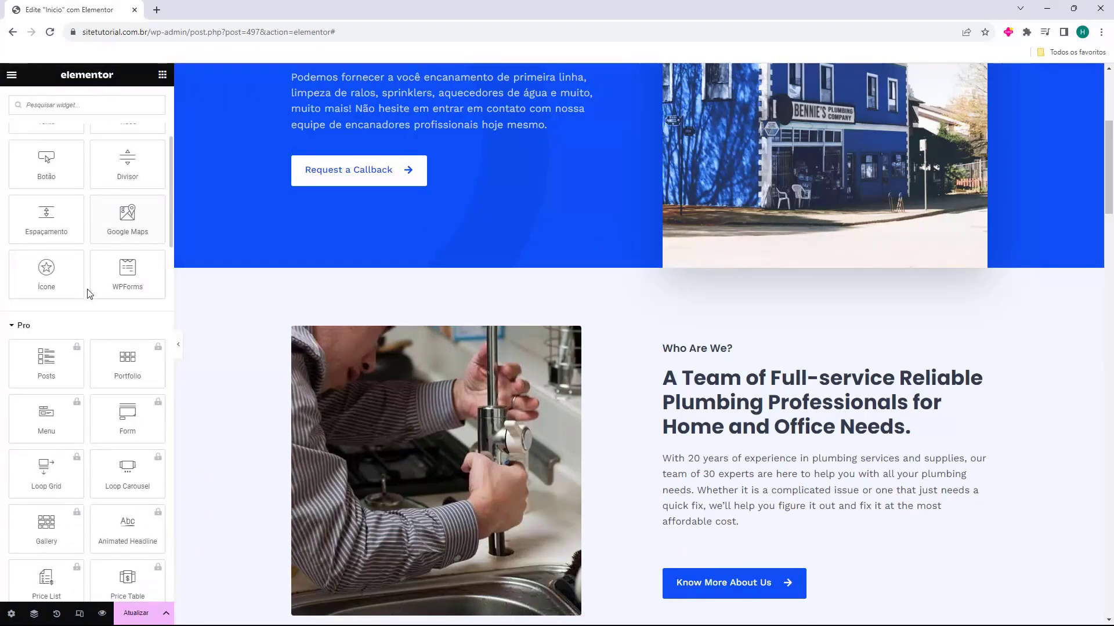
pyautogui.click(24, 327)
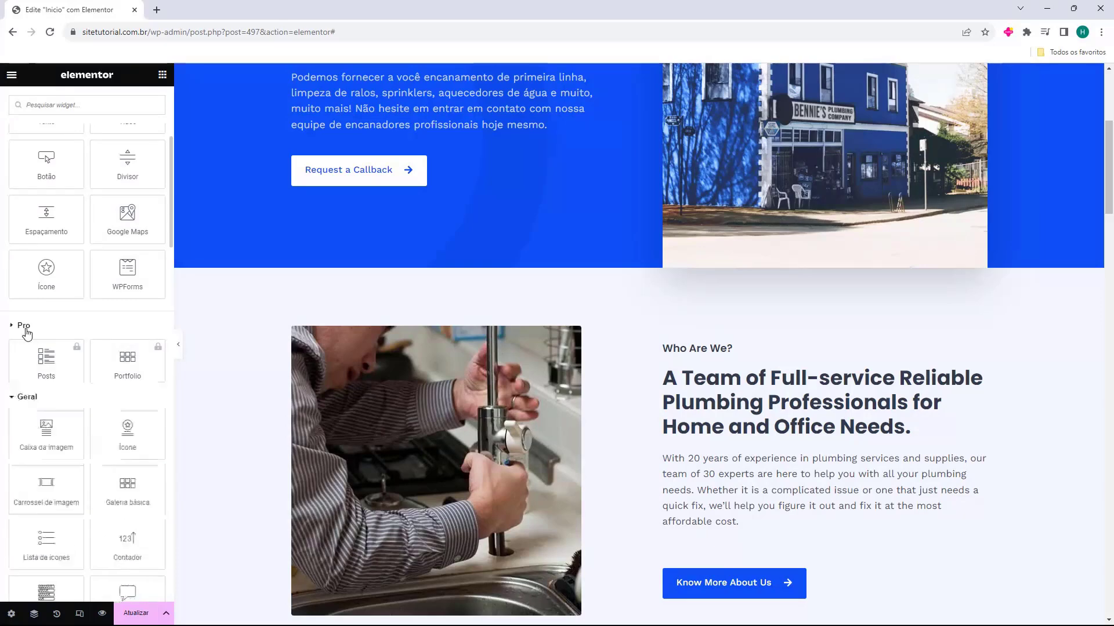
pyautogui.scroll(-2, 47, 325)
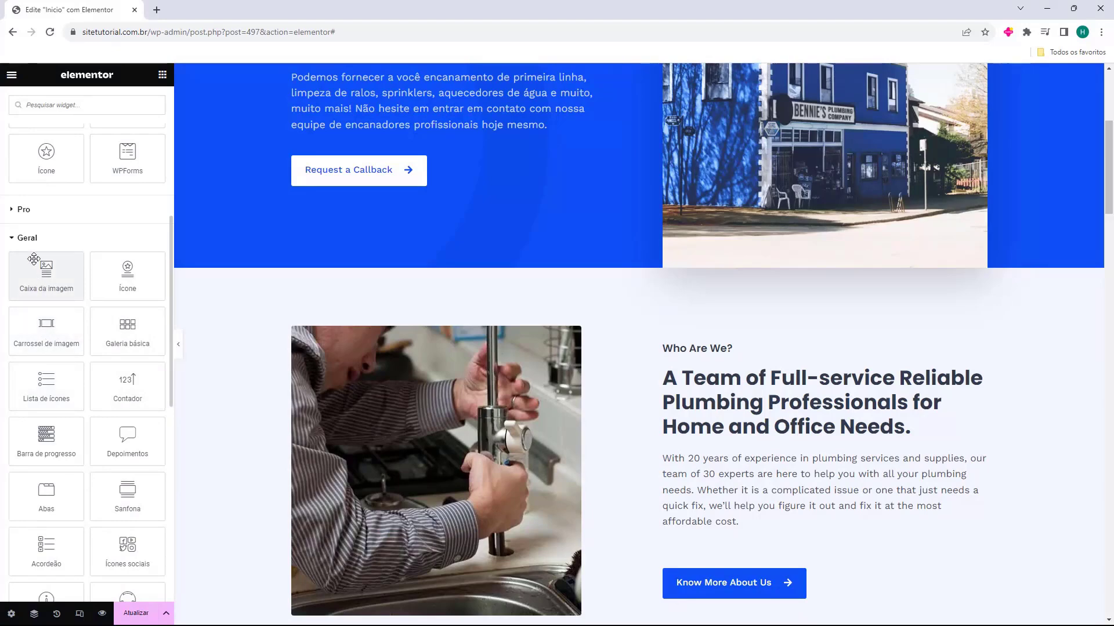
pyautogui.scroll(4, 332, 280)
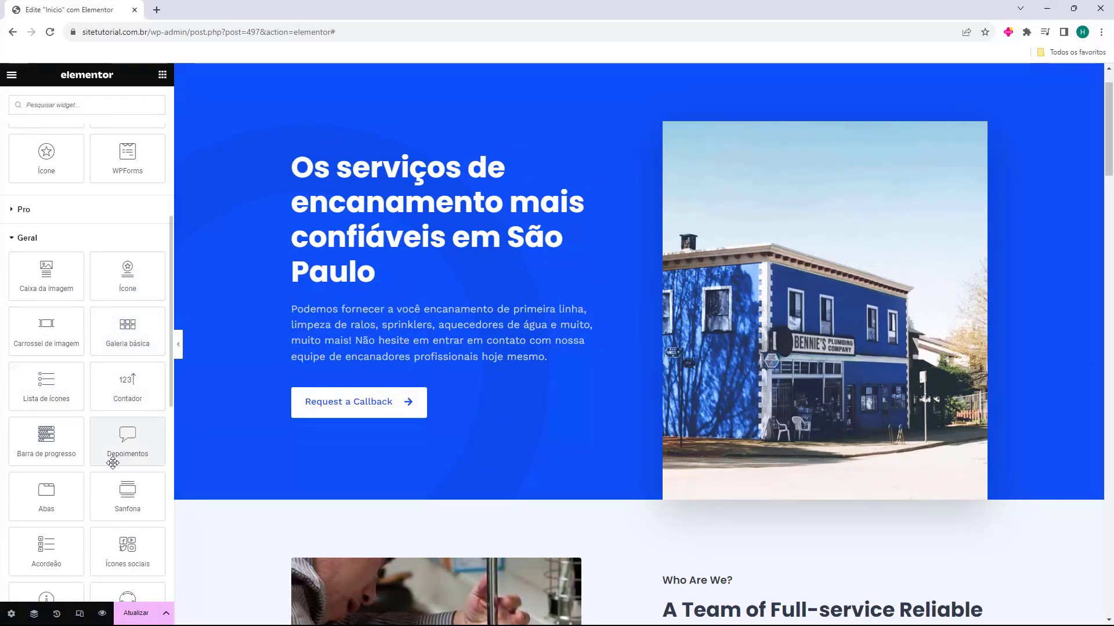
# - Look through the remaining widget categories and inspect the "How can we help you?" heading and the "Drain Cleaning & Repairs" image
pyautogui.scroll(-8, 116, 382)
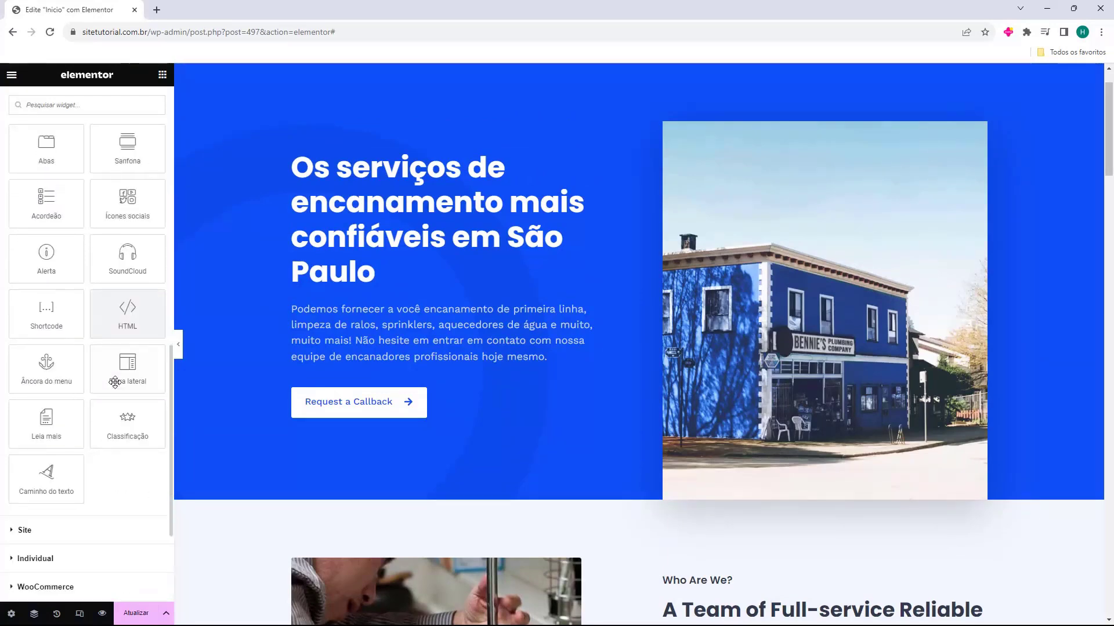
pyautogui.scroll(10, 117, 388)
pyautogui.scroll(4, 117, 388)
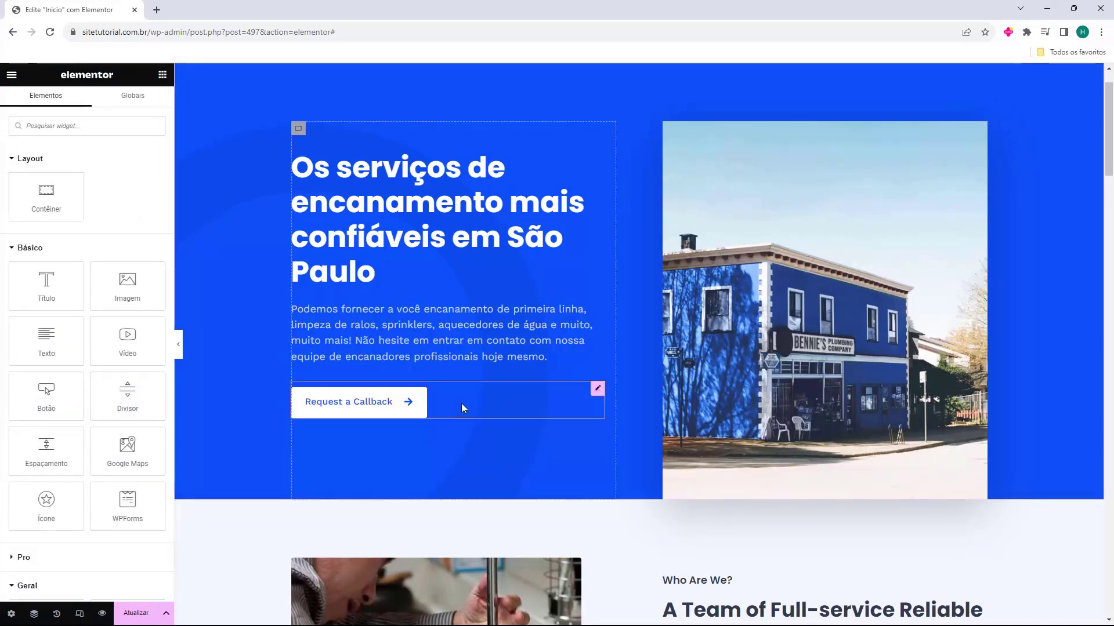
pyautogui.scroll(-1, 462, 400)
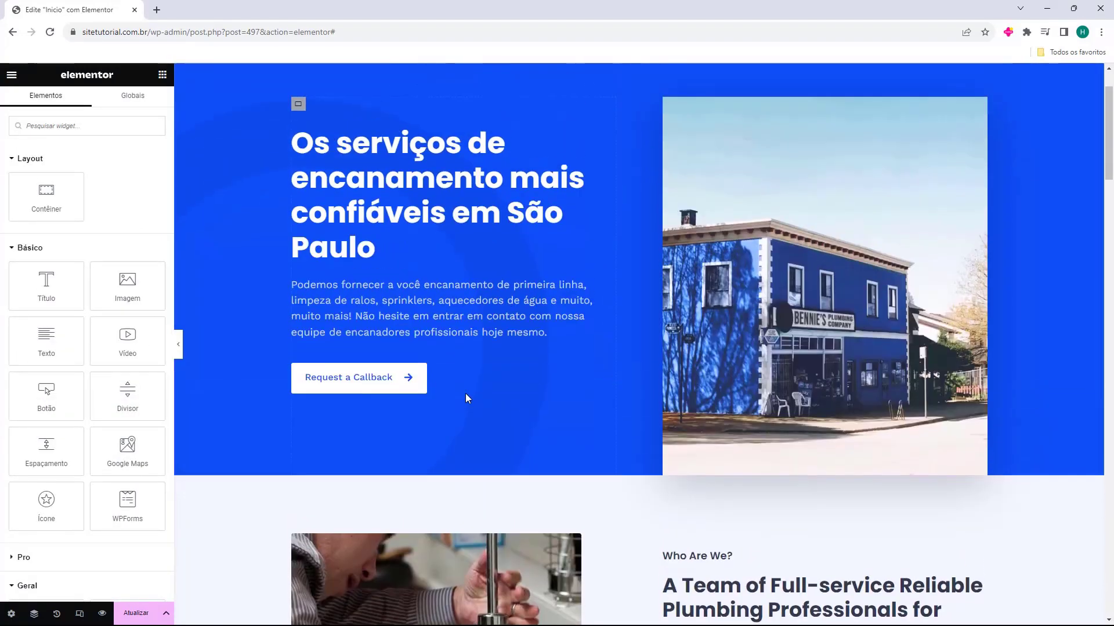
pyautogui.scroll(2, 476, 377)
pyautogui.scroll(-15, 490, 360)
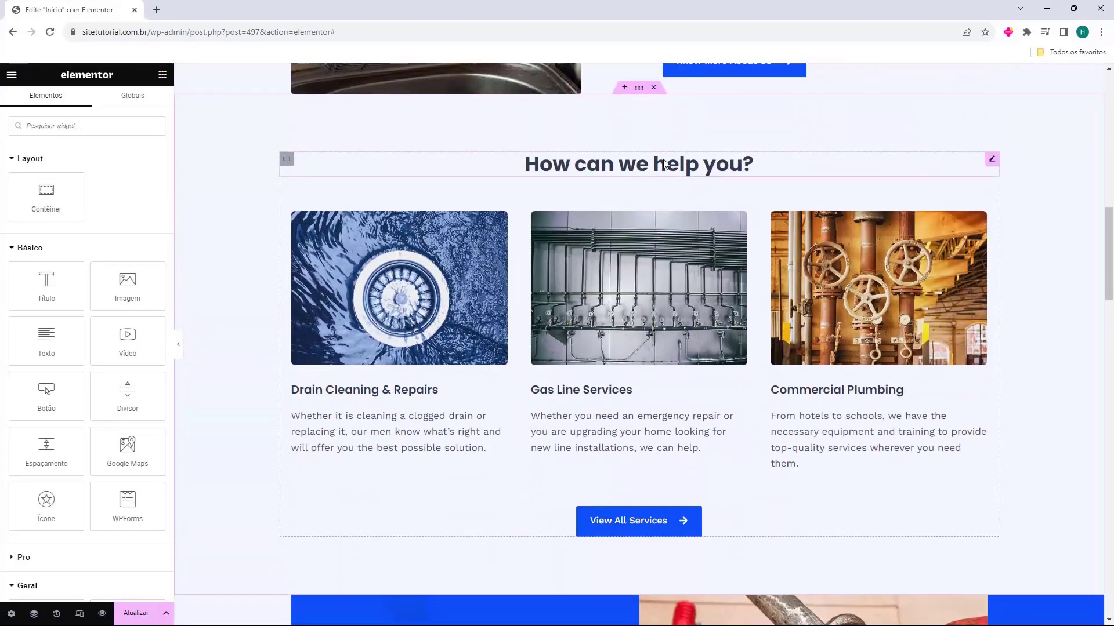
pyautogui.click(641, 171)
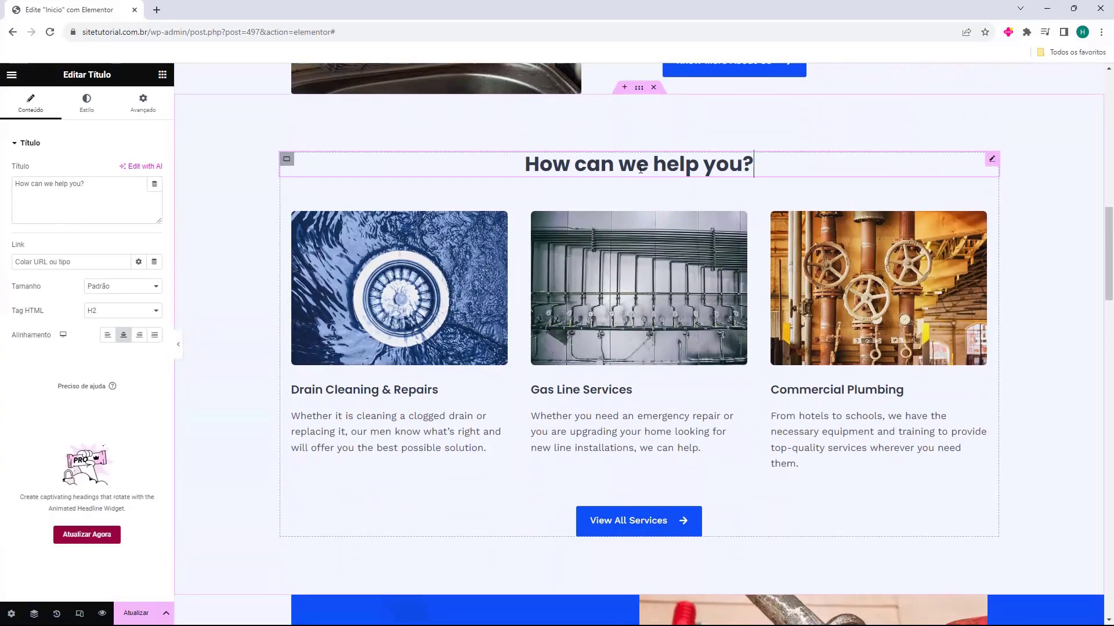
pyautogui.click(395, 293)
pyautogui.scroll(-3, 398, 298)
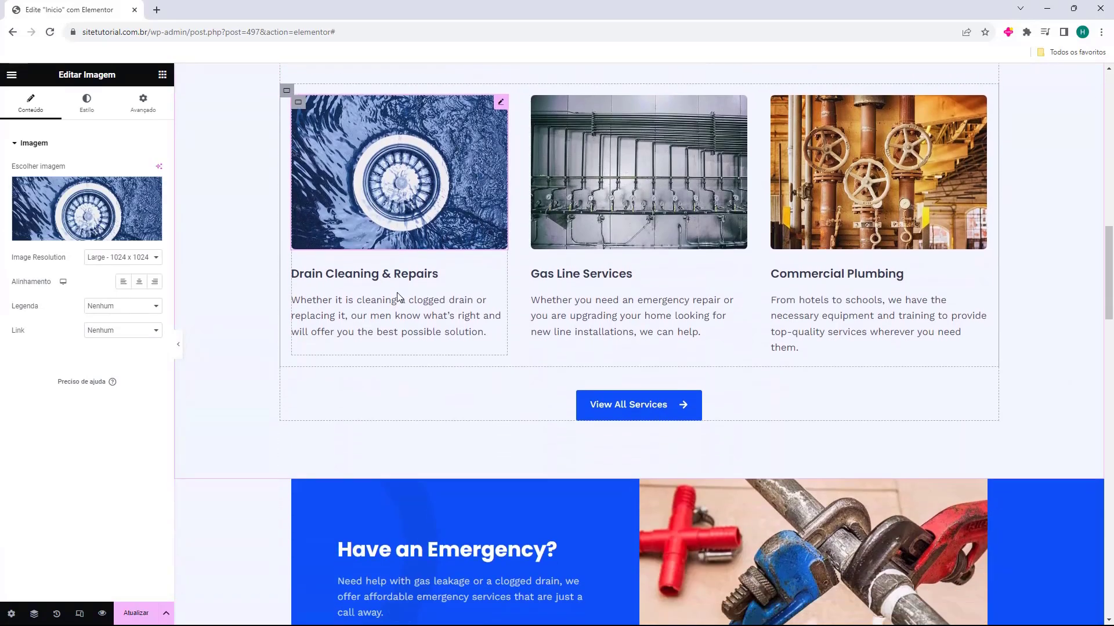
pyautogui.scroll(-2, 620, 347)
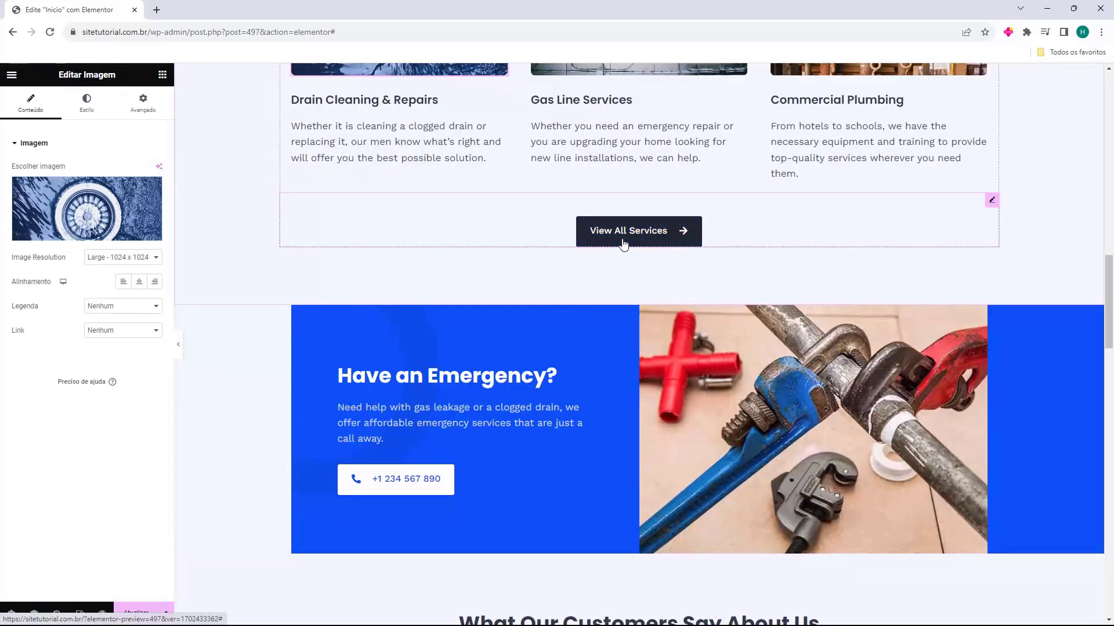
# - Set the "View All Services" button's text to "Veja todos os Serviços" and its link to #
pyautogui.click(624, 242)
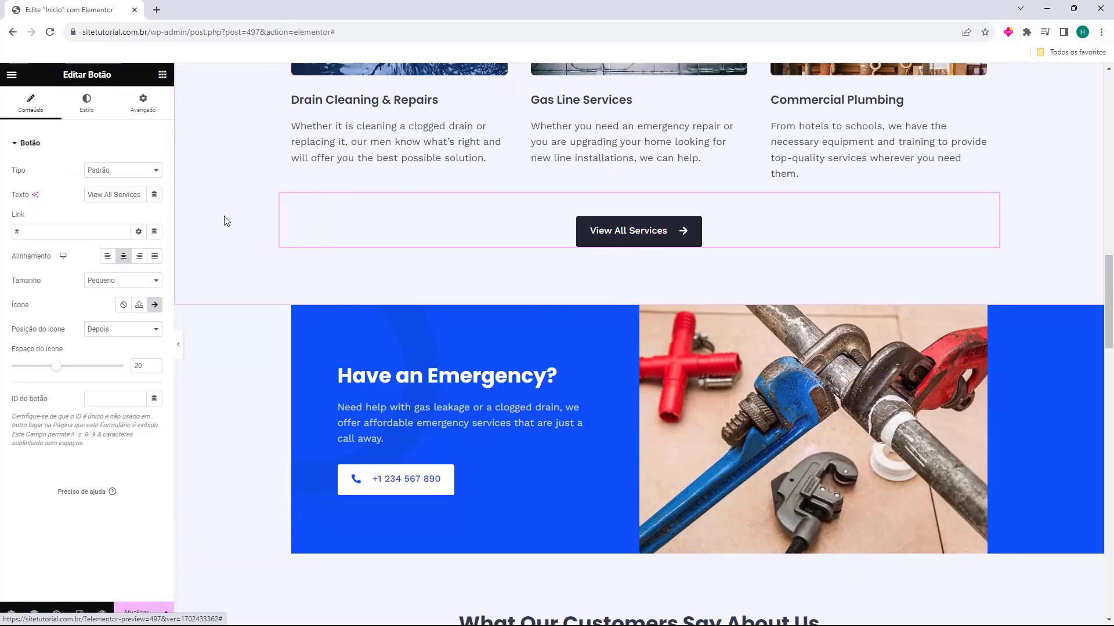
pyautogui.tripleClick(109, 200)
pyautogui.write('Veja todos os Serviços')
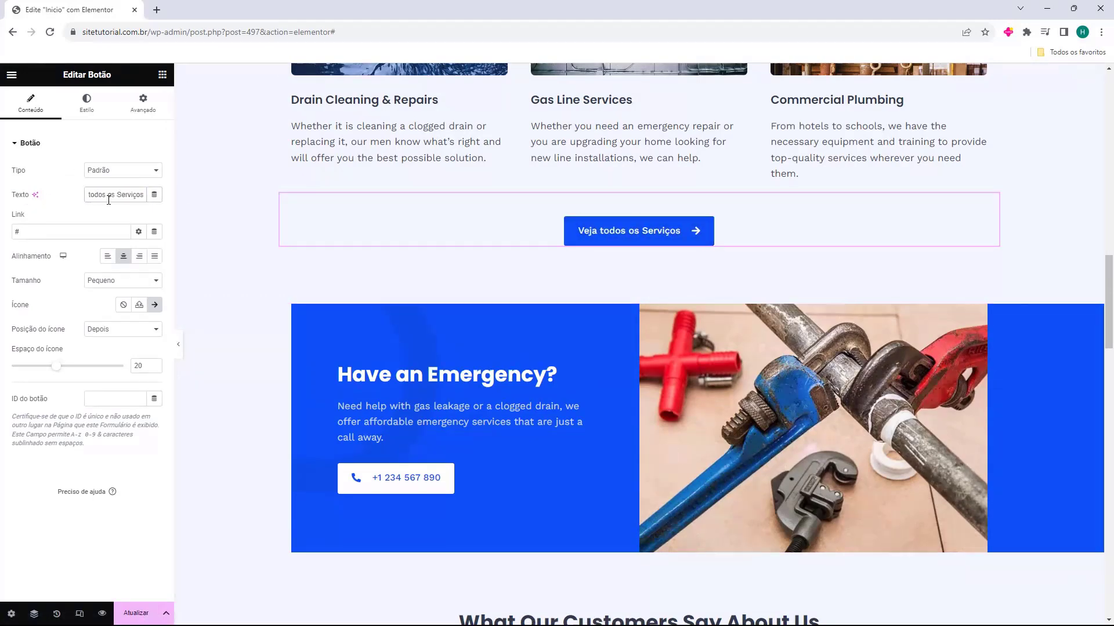
pyautogui.moveTo(108, 200); pyautogui.dragTo(172, 219)
pyautogui.click(70, 193)
pyautogui.click(32, 233)
pyautogui.press('BackSpace')
pyautogui.write('#')
# - Inspect the first testimonial under "What Our Customers Say About Us" and look over the whole home page down to the footer
pyautogui.scroll(-6, 575, 279)
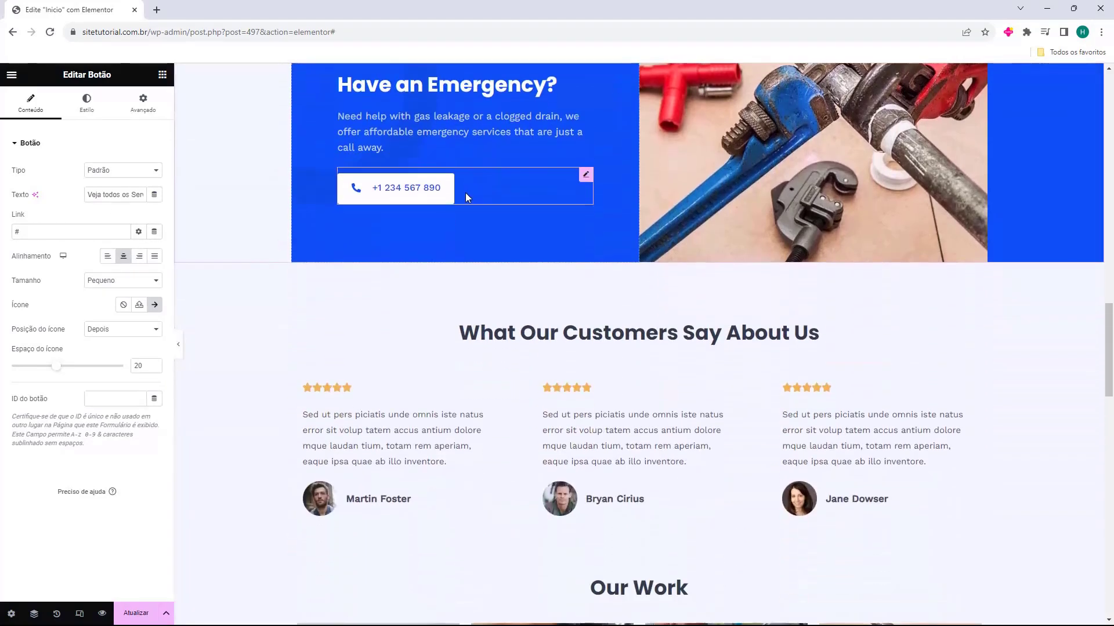
pyautogui.scroll(-4, 427, 235)
pyautogui.scroll(2, 415, 236)
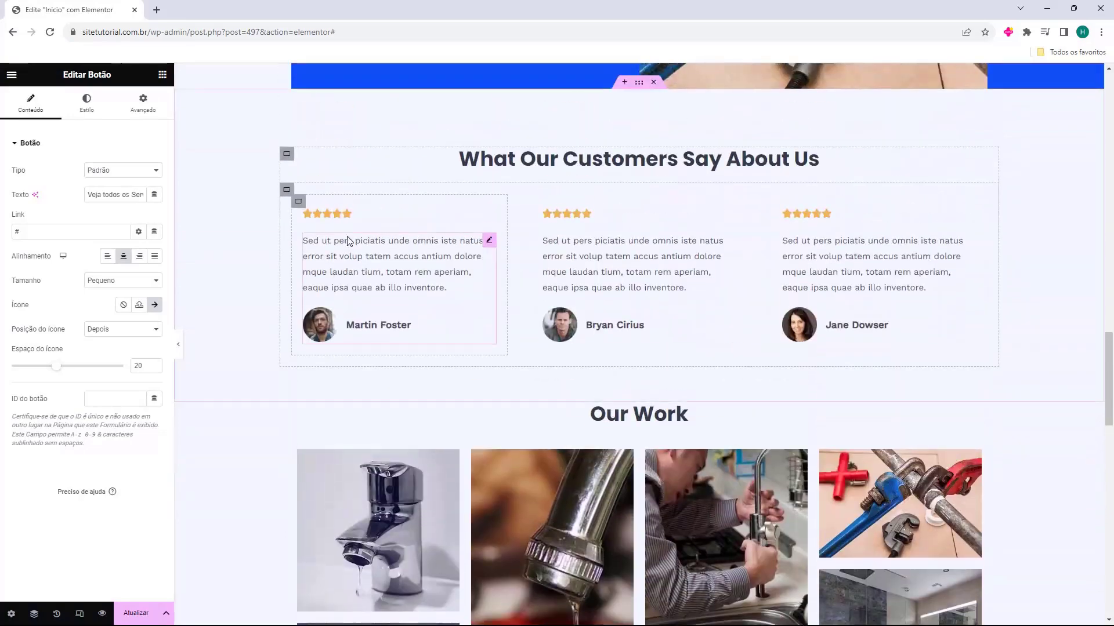
pyautogui.click(339, 221)
pyautogui.click(339, 221)
pyautogui.click(373, 251)
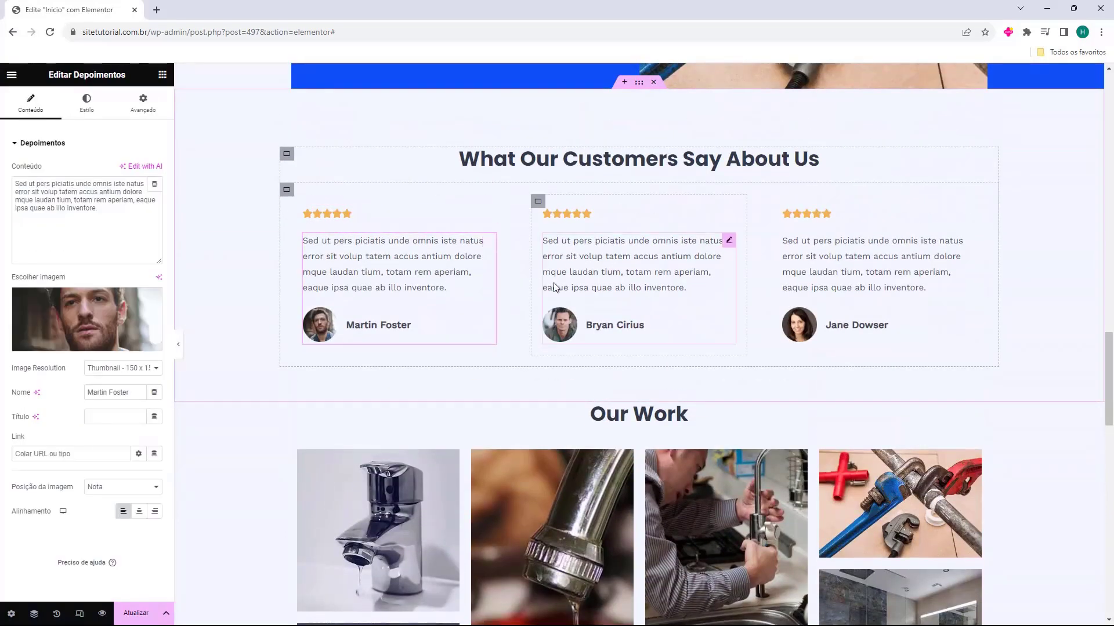
pyautogui.scroll(-4, 368, 259)
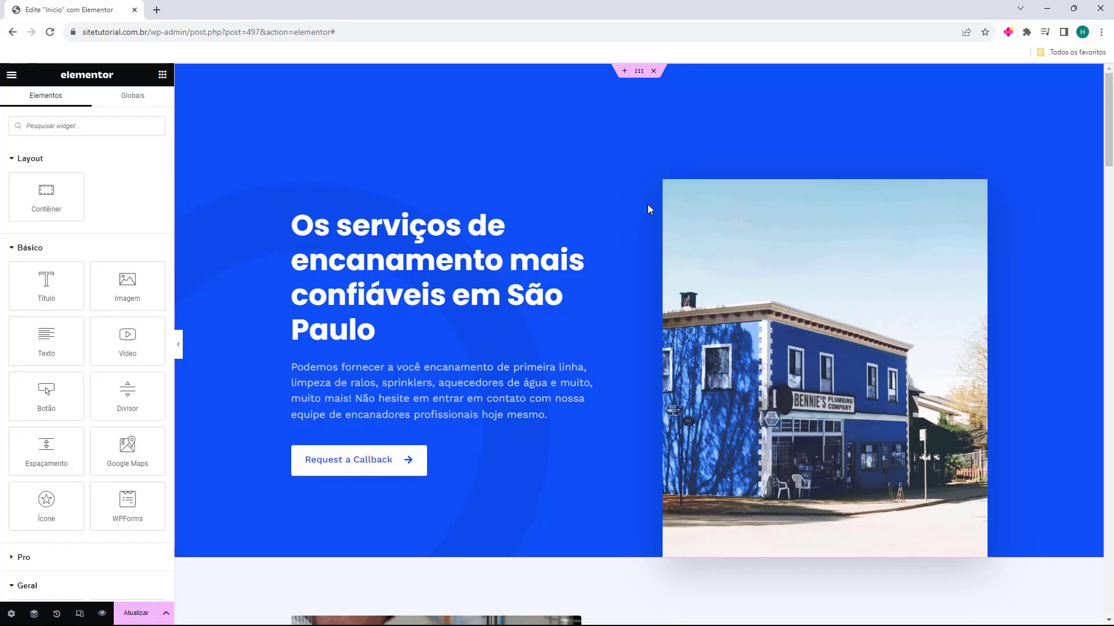
pyautogui.scroll(-6, 643, 206)
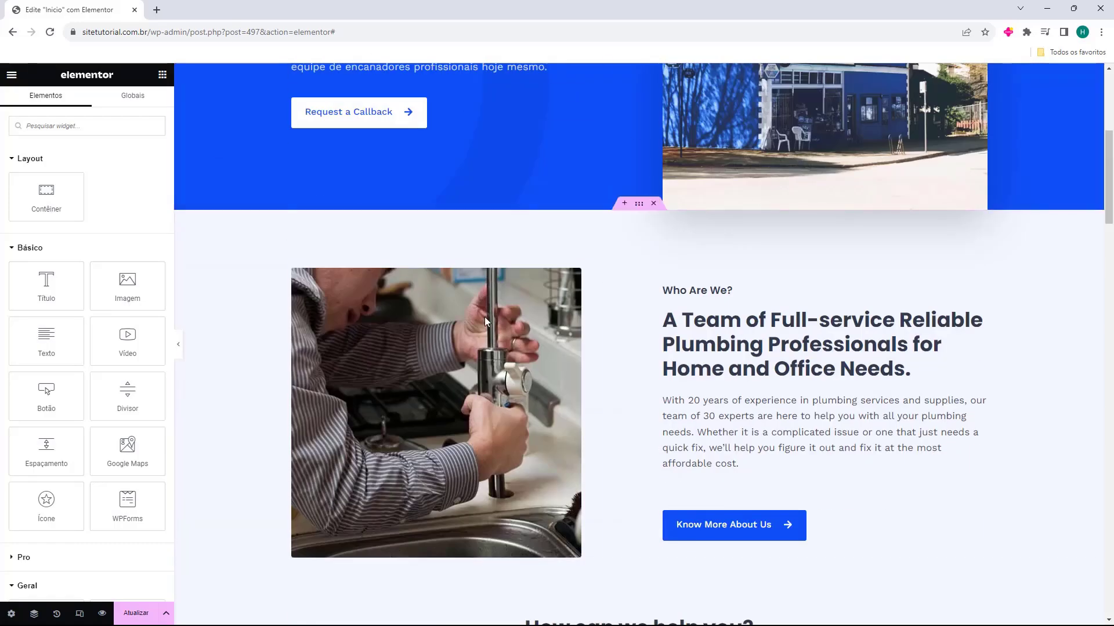
pyautogui.scroll(6, 645, 331)
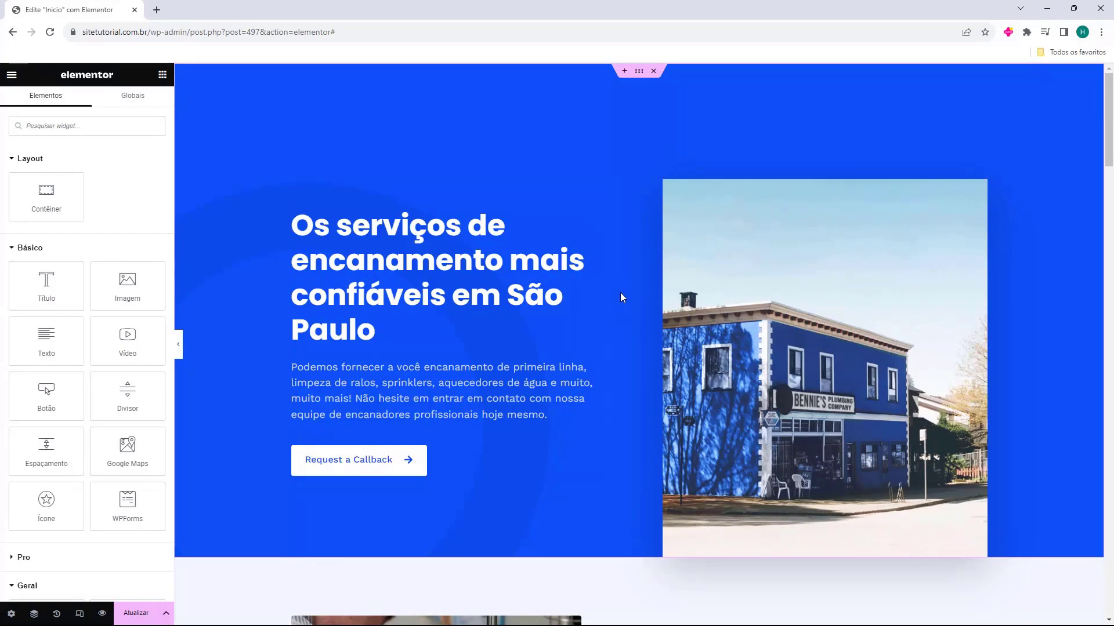
pyautogui.scroll(-20, 620, 294)
pyautogui.scroll(-10, 592, 494)
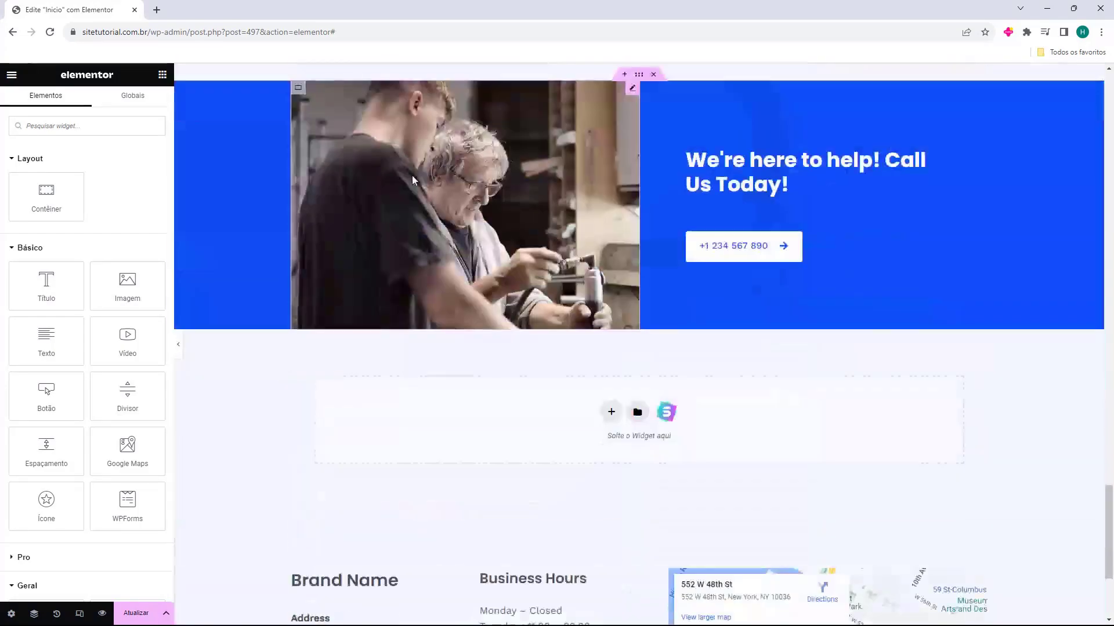
pyautogui.scroll(8, 706, 461)
pyautogui.scroll(20, 707, 461)
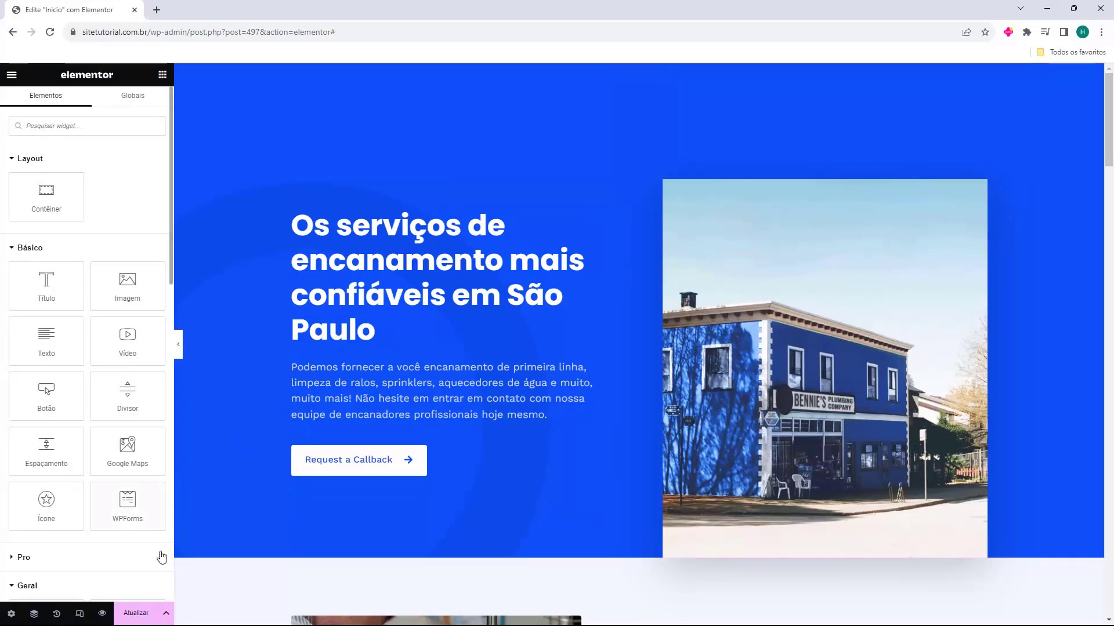
# - Update the home page to save the edits and check its hero section
pyautogui.click(133, 617)
pyautogui.scroll(-2, 355, 316)
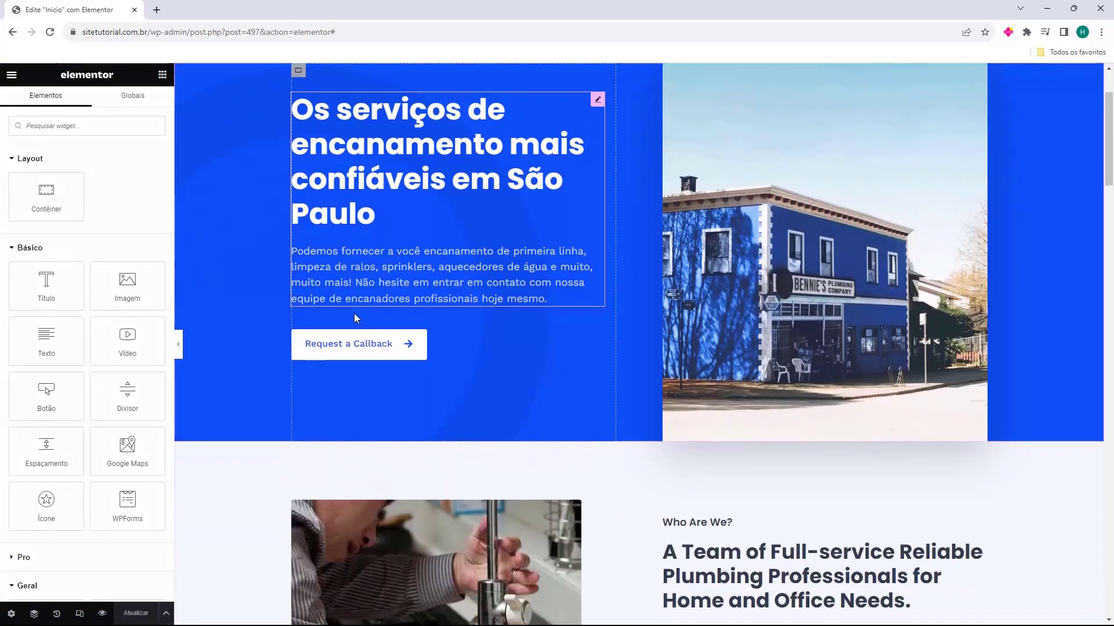
pyautogui.scroll(-1, 355, 316)
pyautogui.scroll(3, 355, 316)
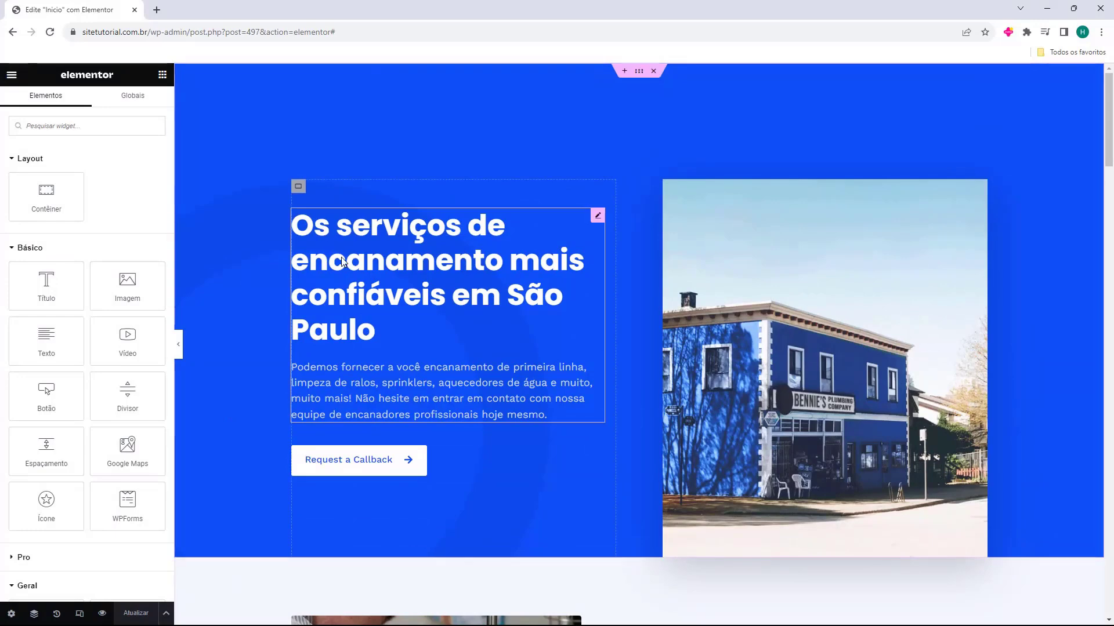
# - Exit the Elementor editor with "Painel WP" applied as the exit destination
pyautogui.click(11, 76)
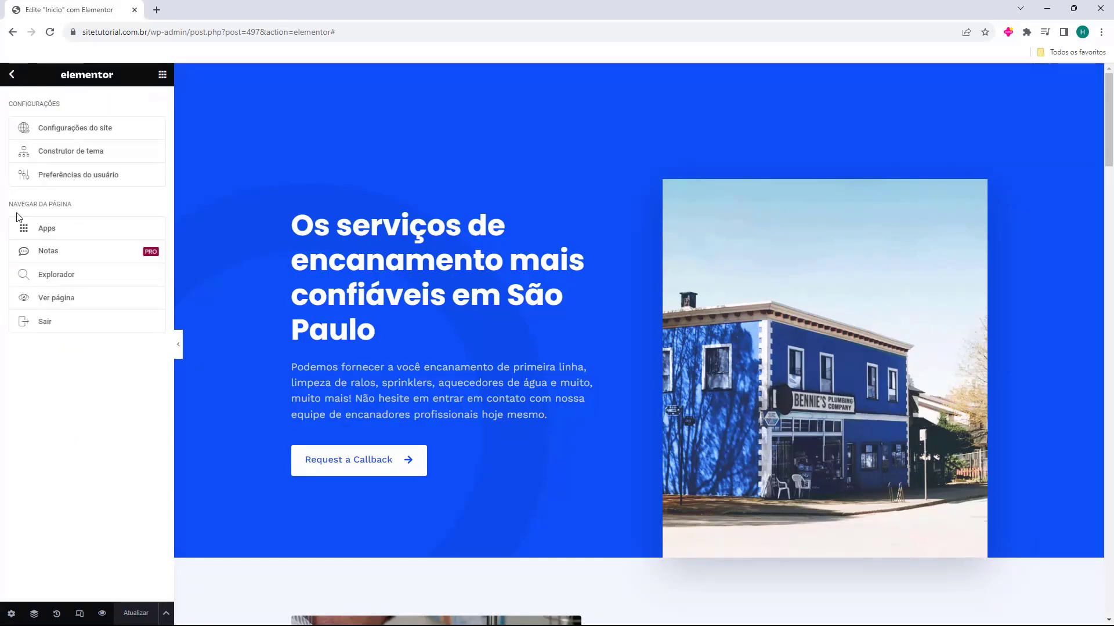
pyautogui.click(33, 325)
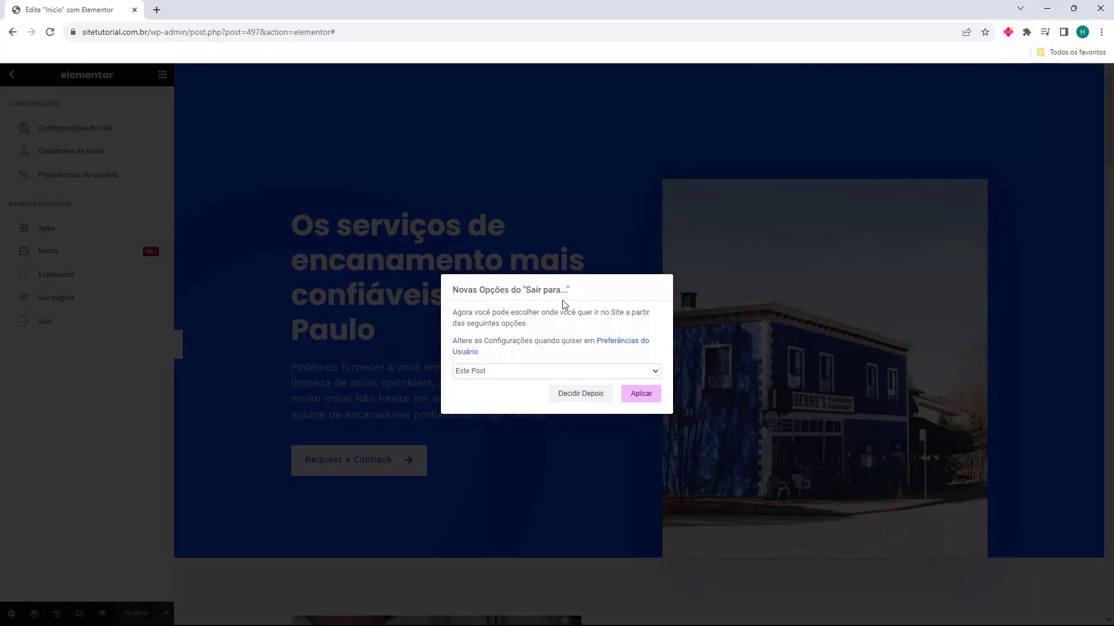
pyautogui.click(493, 371)
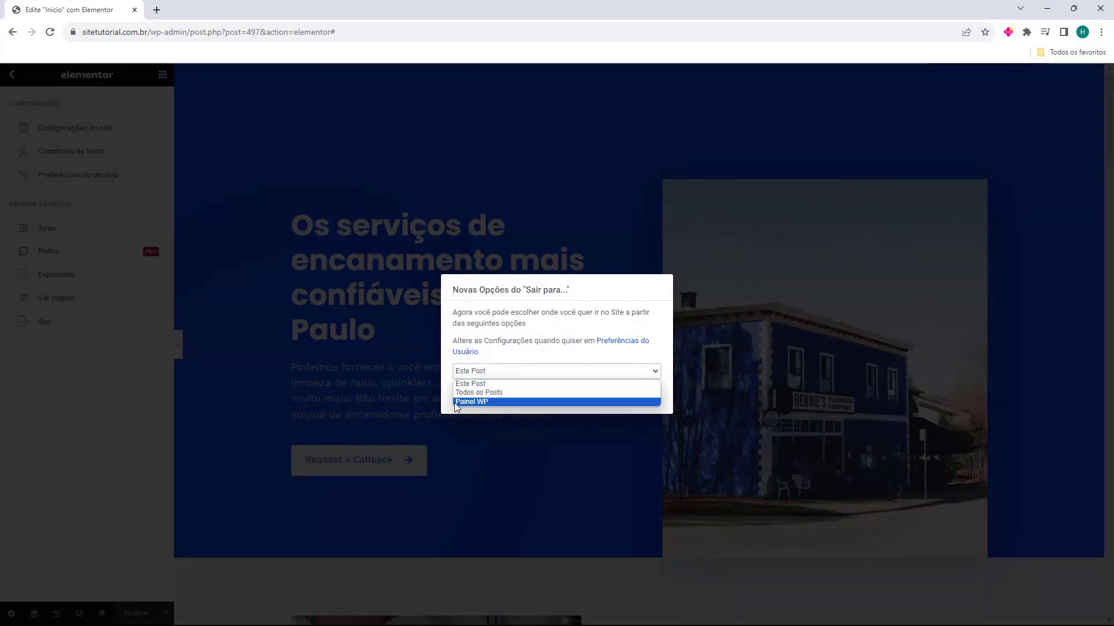
pyautogui.click(472, 402)
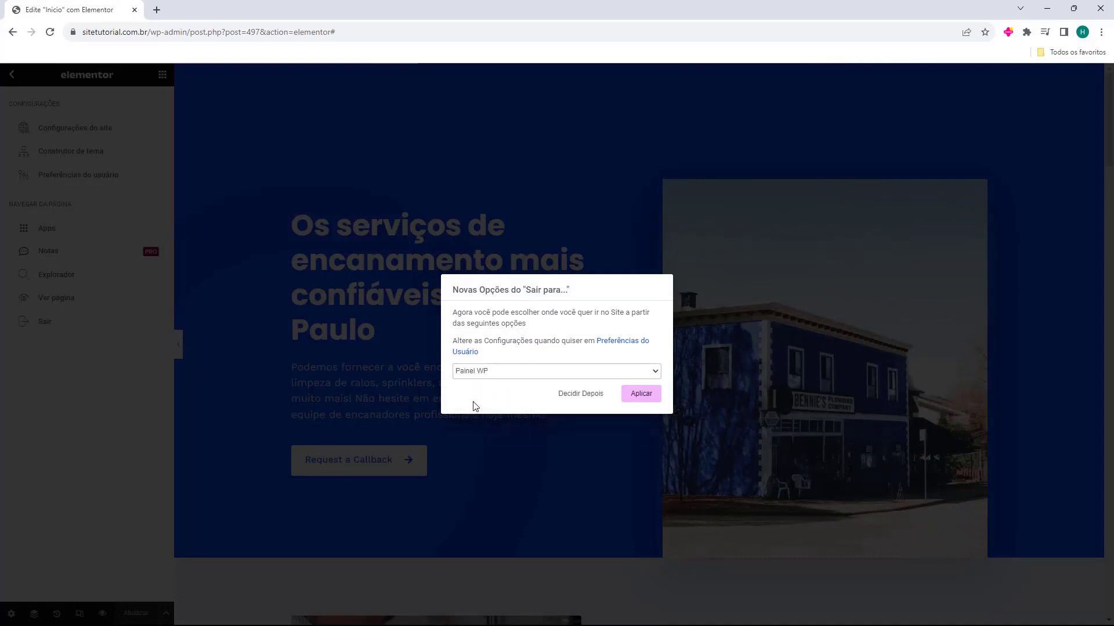
pyautogui.click(642, 396)
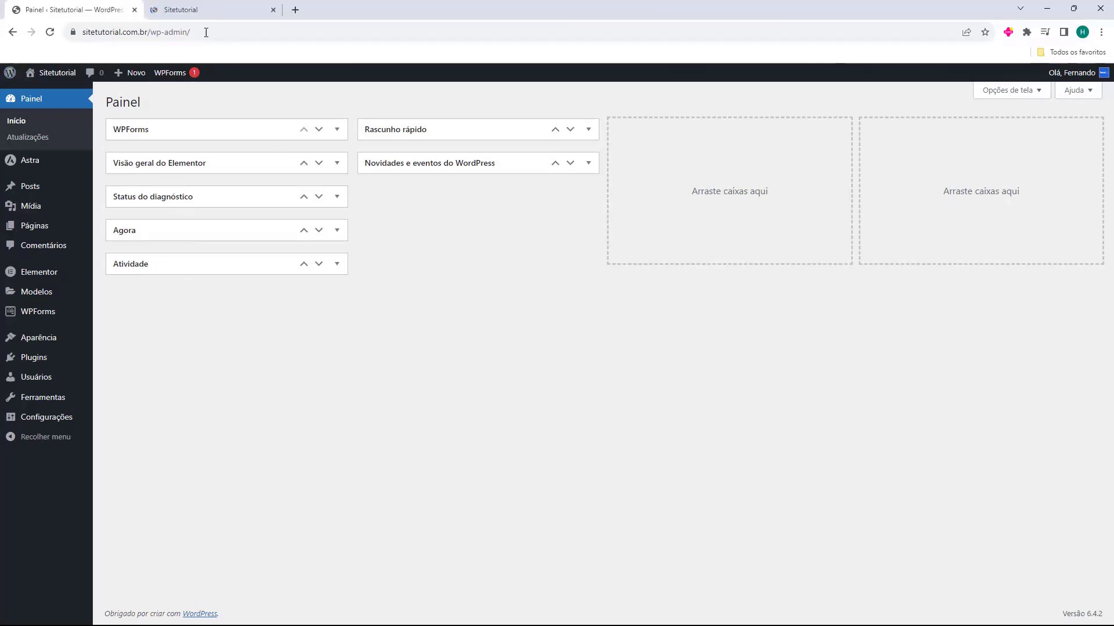
# - Open the "Sobre nos" page on the live site and examine the "index.php" part of its address
pyautogui.click(210, 14)
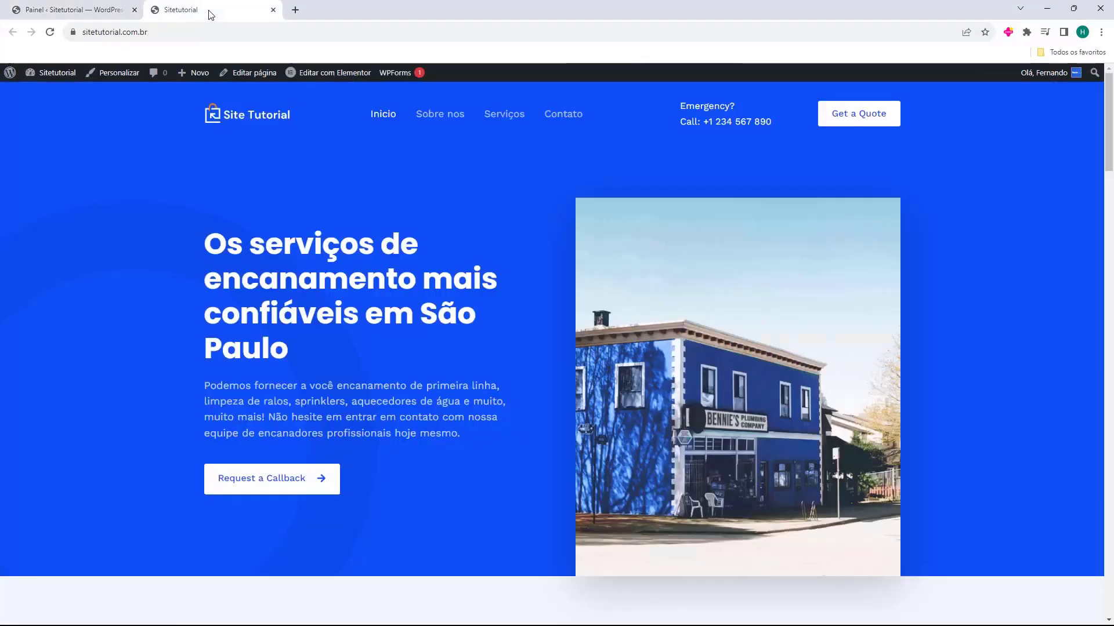
pyautogui.click(441, 116)
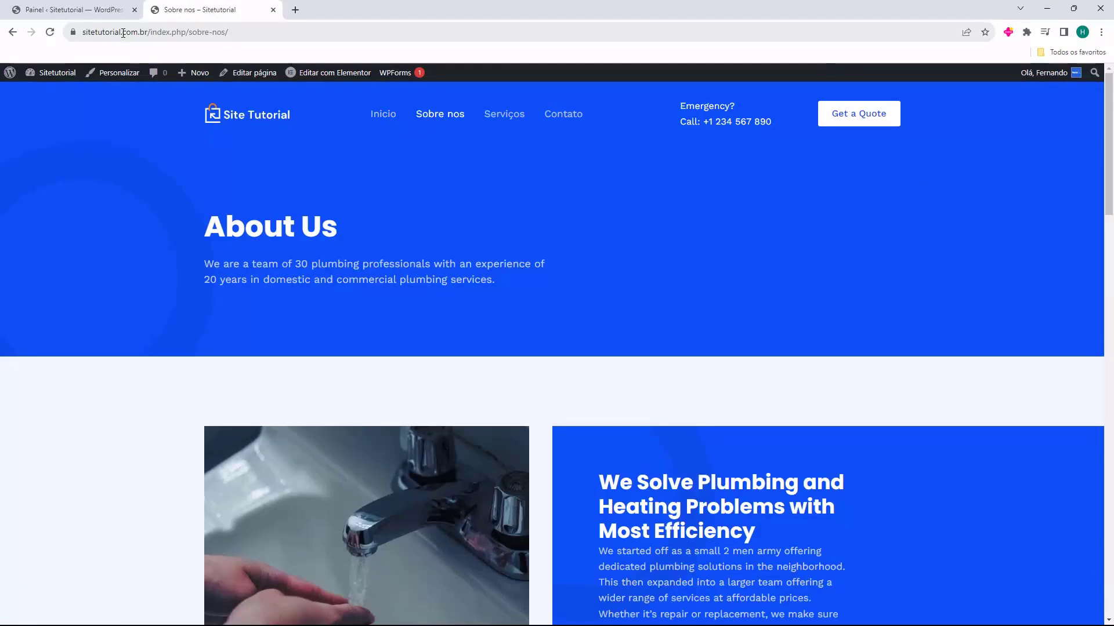
pyautogui.click(182, 31)
pyautogui.click(207, 34)
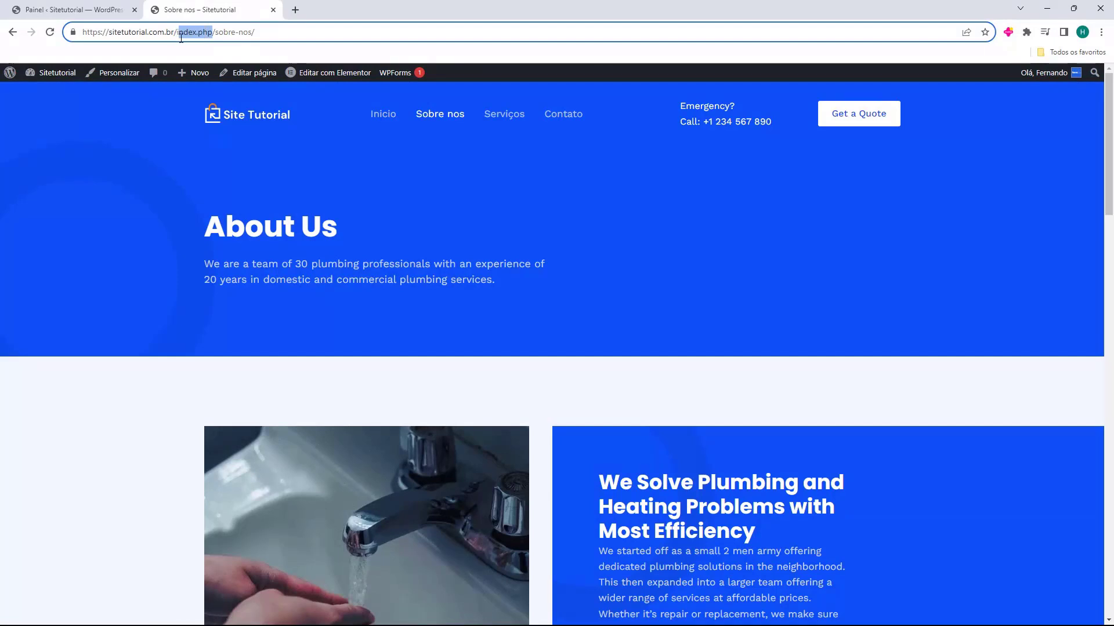
# - Change the site's permalink structure in the WordPress dashboard from the custom structure to "Nome do post" and save the changes
pyautogui.hotkey('ctrl', 'shift', 'Tab')
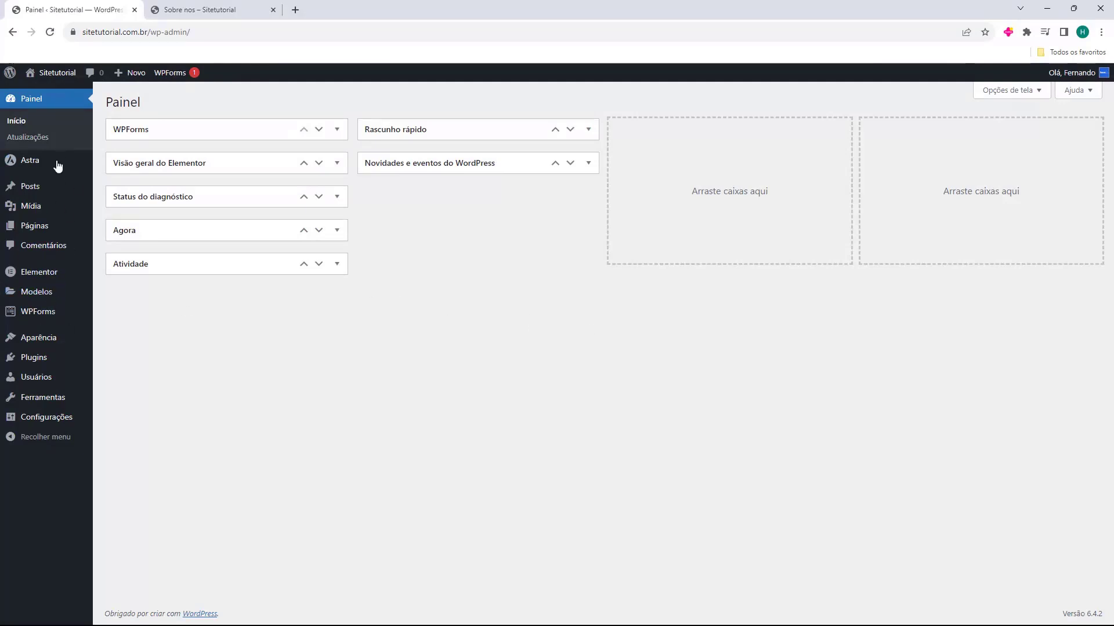
pyautogui.moveTo(42, 424)
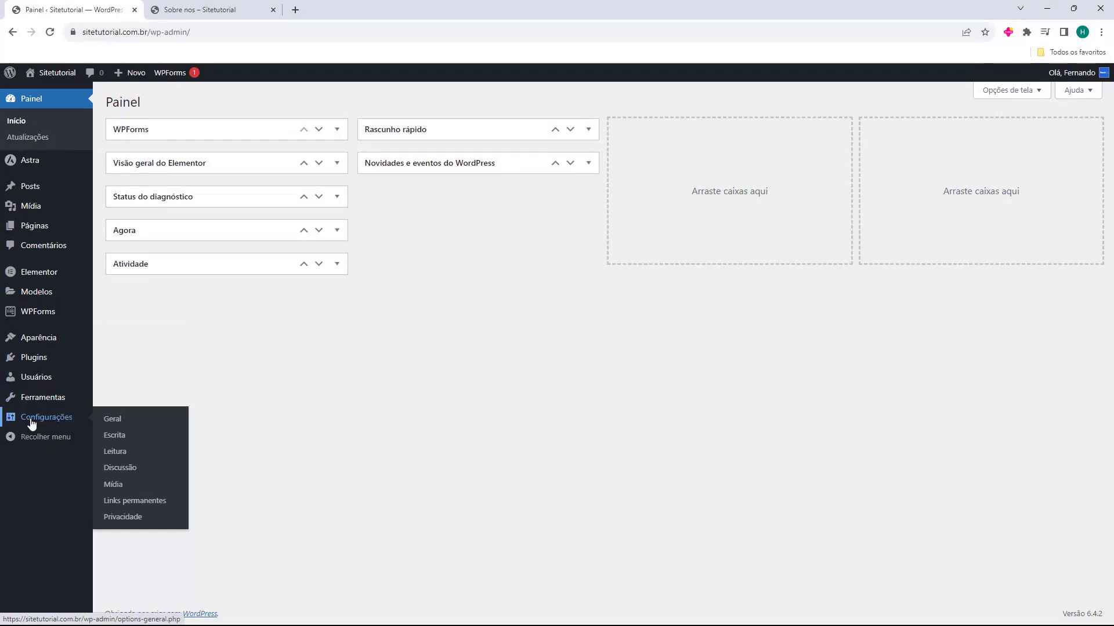
pyautogui.click(120, 507)
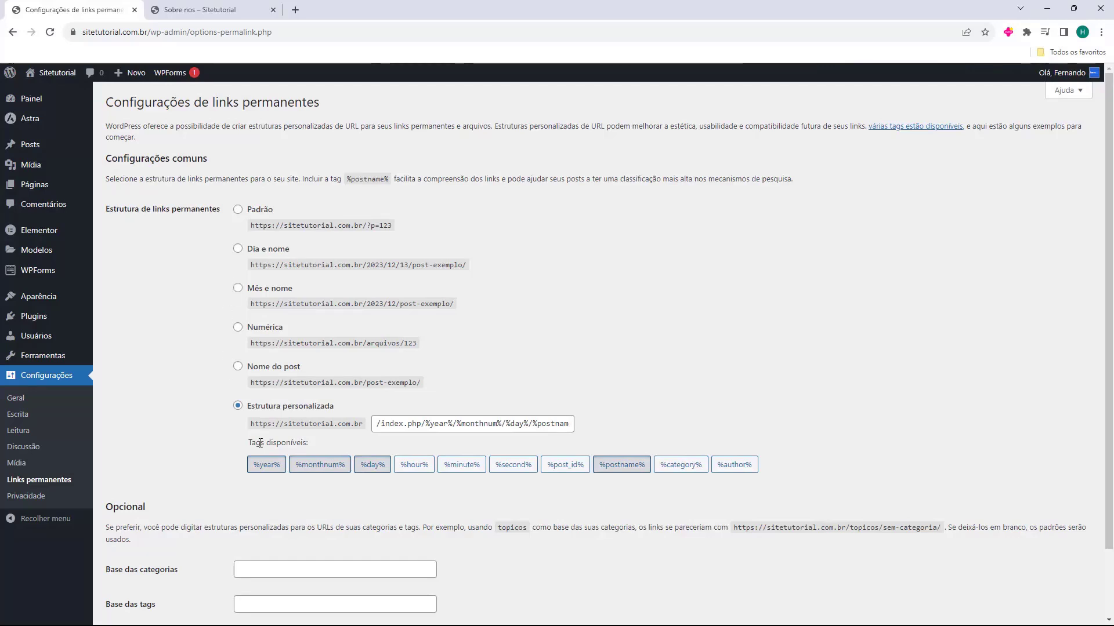
pyautogui.moveTo(250, 409); pyautogui.dragTo(303, 410)
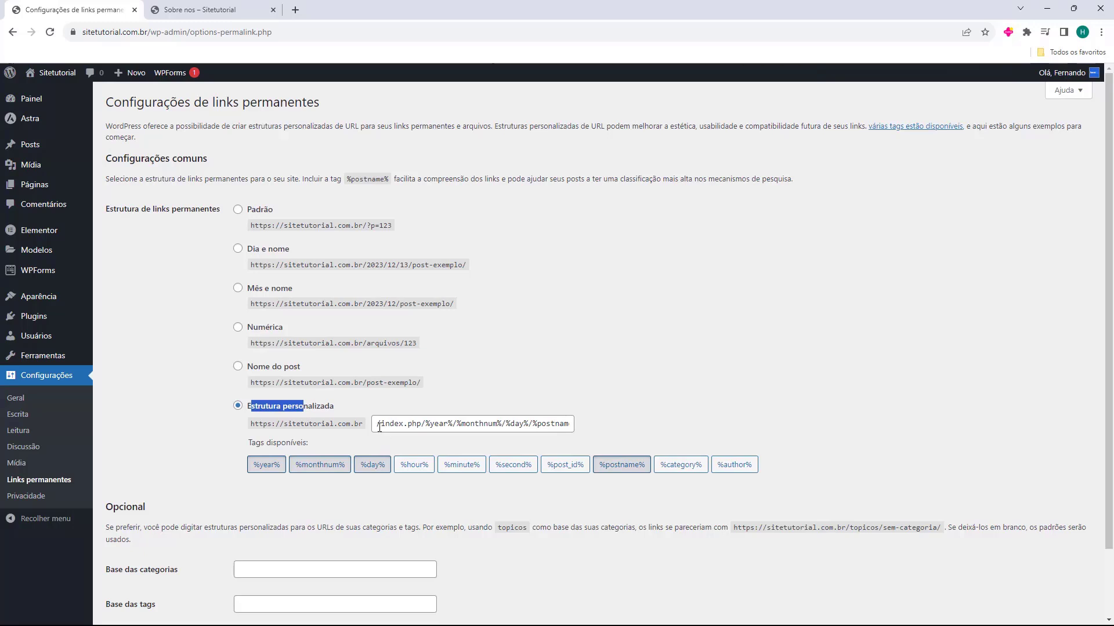
pyautogui.moveTo(391, 427); pyautogui.dragTo(589, 427)
pyautogui.click(449, 431)
pyautogui.click(238, 366)
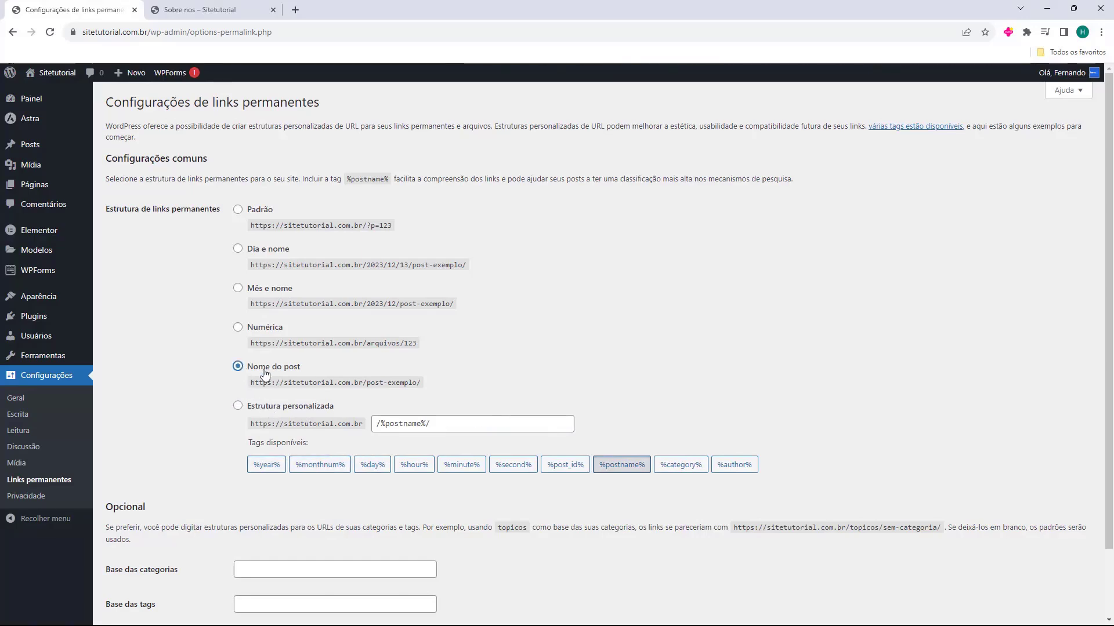
pyautogui.click(238, 405)
pyautogui.click(238, 366)
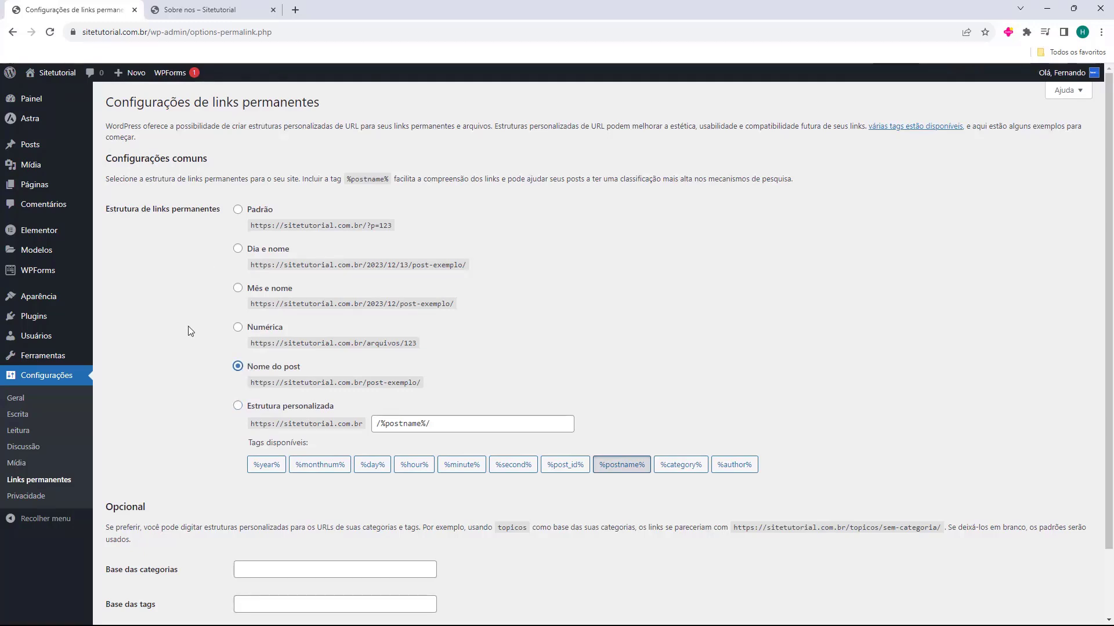
pyautogui.scroll(-2, 186, 329)
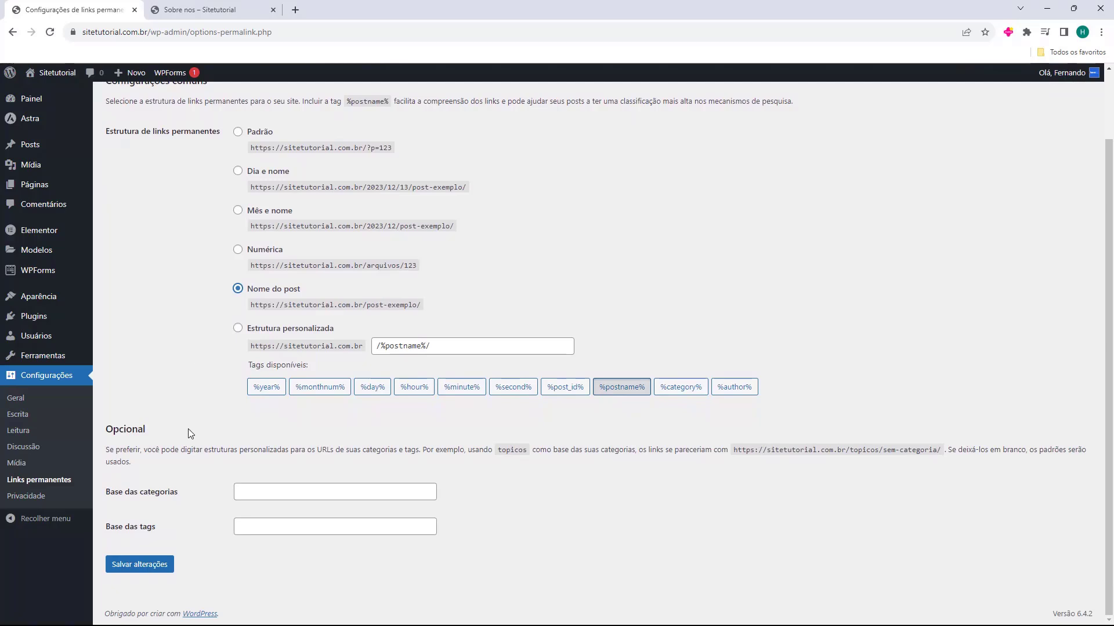
pyautogui.click(140, 565)
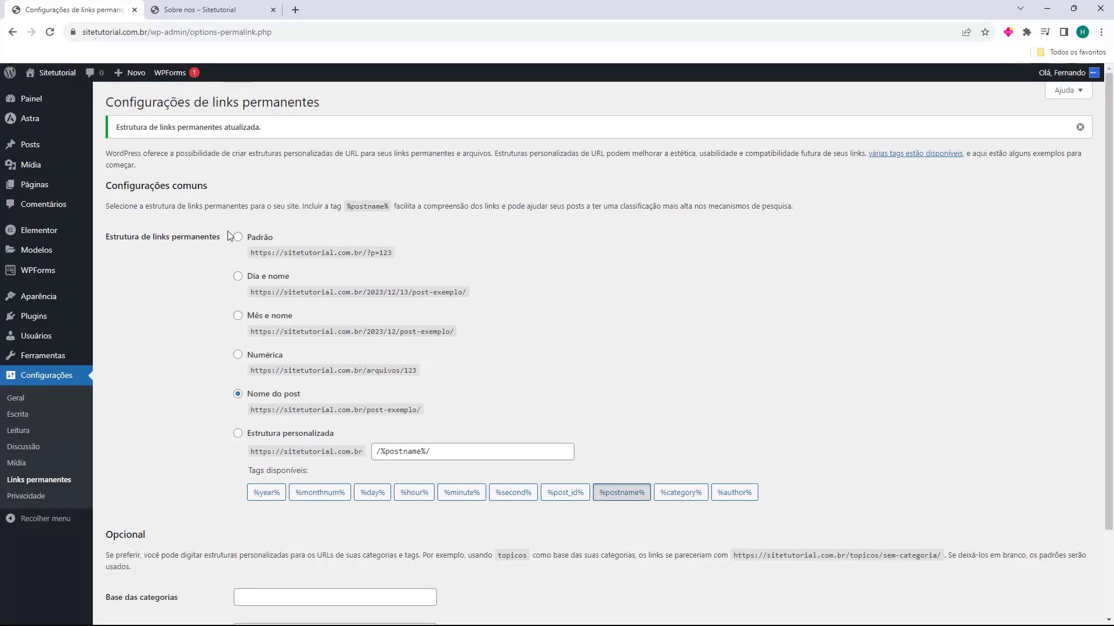
# - Reload the live "Sobre nos" page and examine the "sobre-nos/" part of its address
pyautogui.click(205, 9)
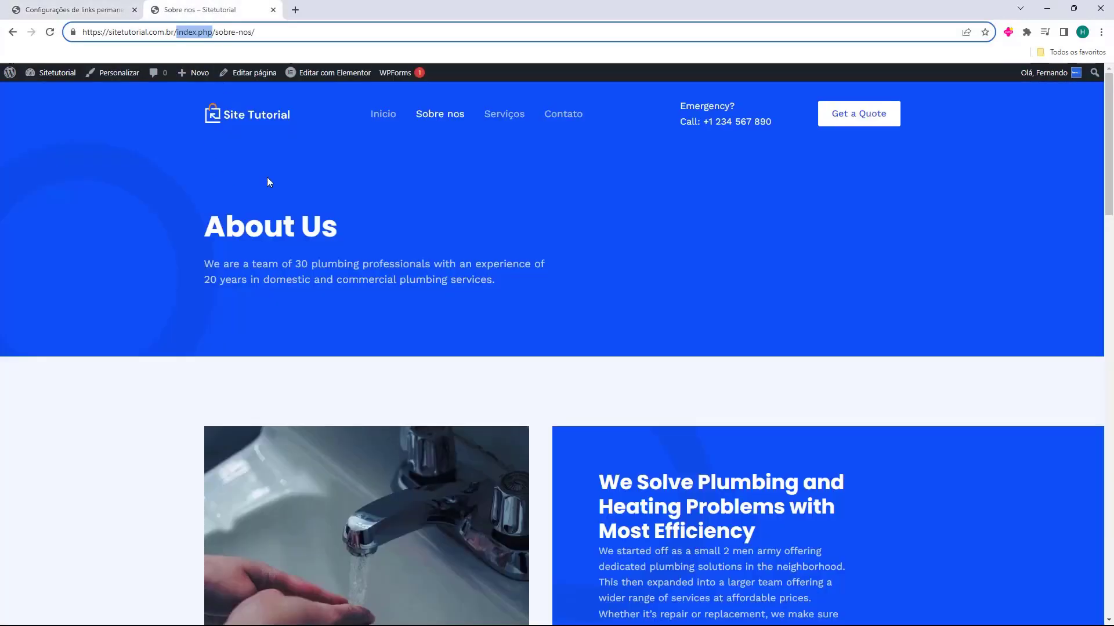
pyautogui.click(49, 36)
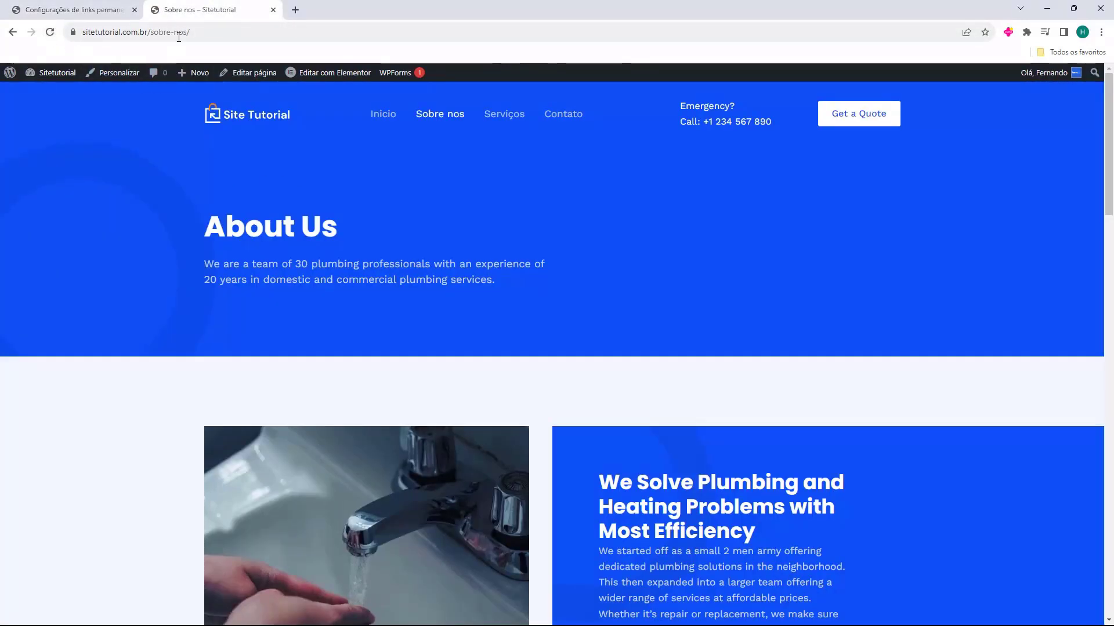
pyautogui.click(148, 32)
pyautogui.click(175, 33)
pyautogui.moveTo(177, 34); pyautogui.dragTo(231, 39)
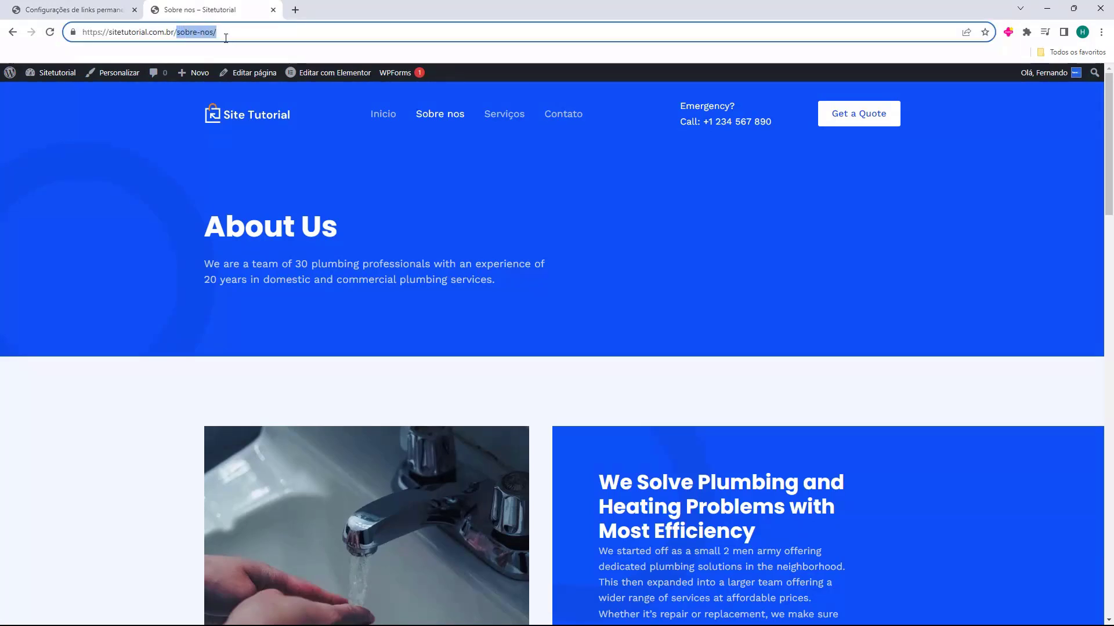
# - Check the addresses of the "Serviços", "Contato" and "Inicio" pages and close the live site
pyautogui.click(508, 129)
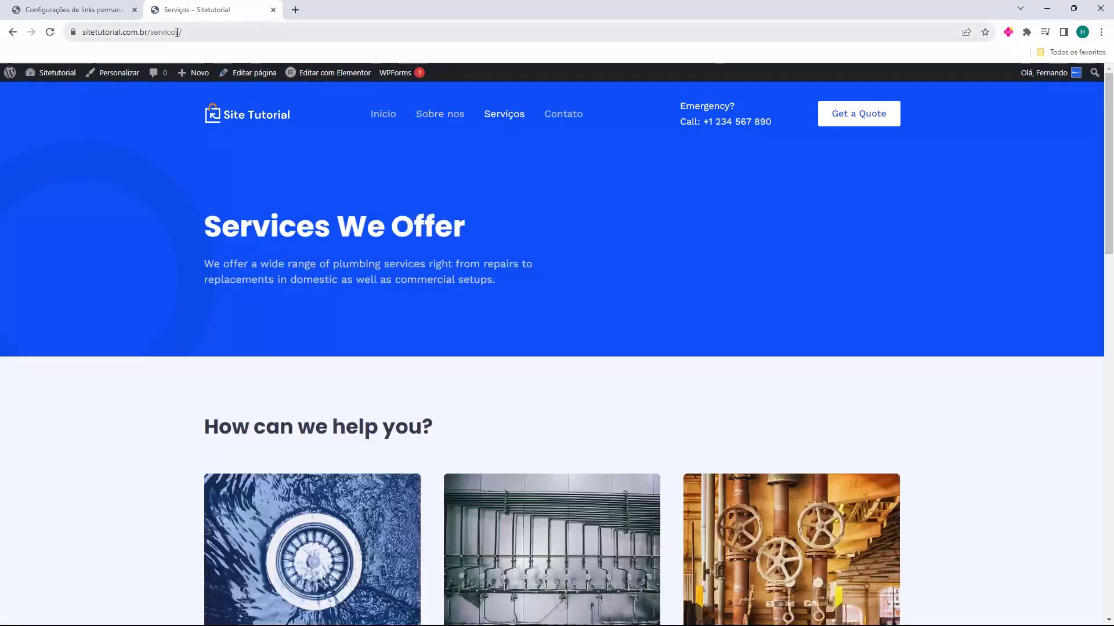
pyautogui.click(565, 115)
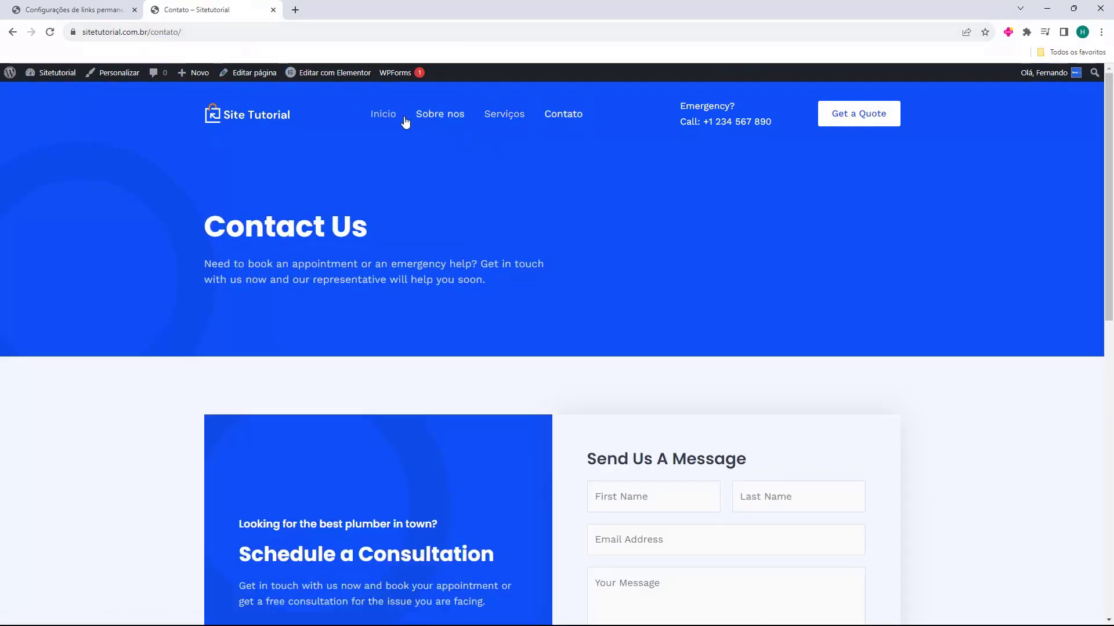
pyautogui.click(384, 116)
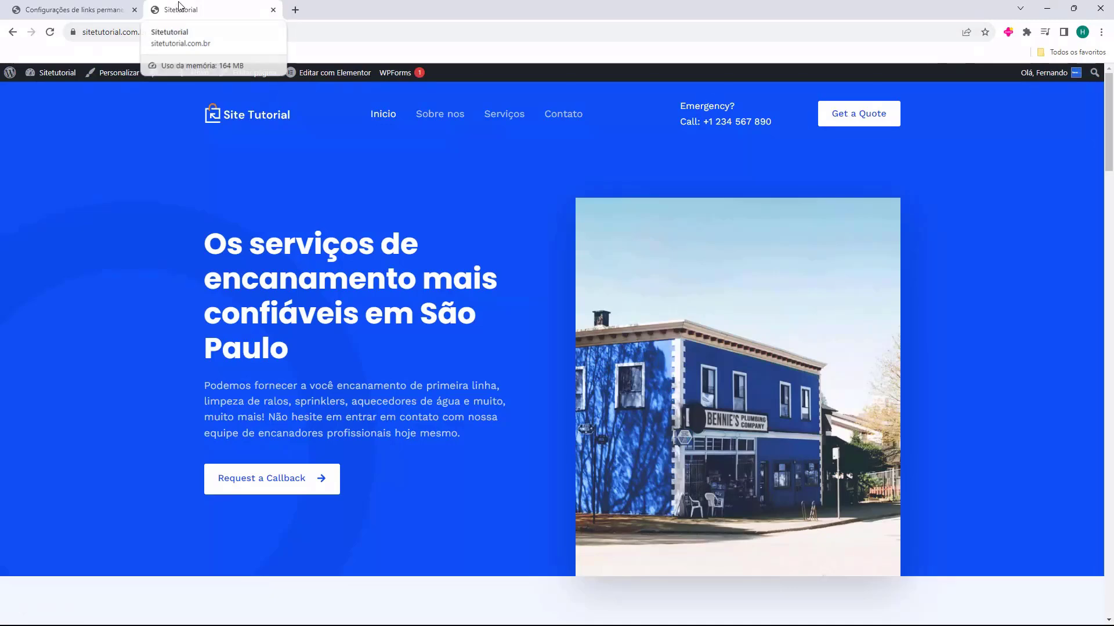
pyautogui.click(272, 9)
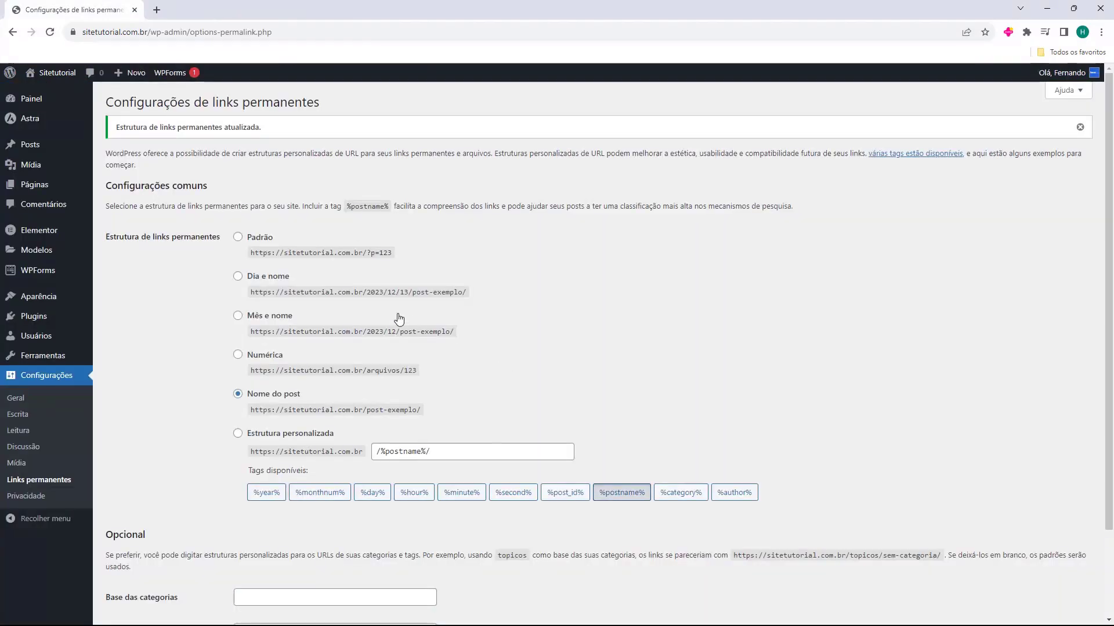
# - Open the customizer for the active Astra theme from the WordPress dashboard and look over the site preview
pyautogui.click(40, 104)
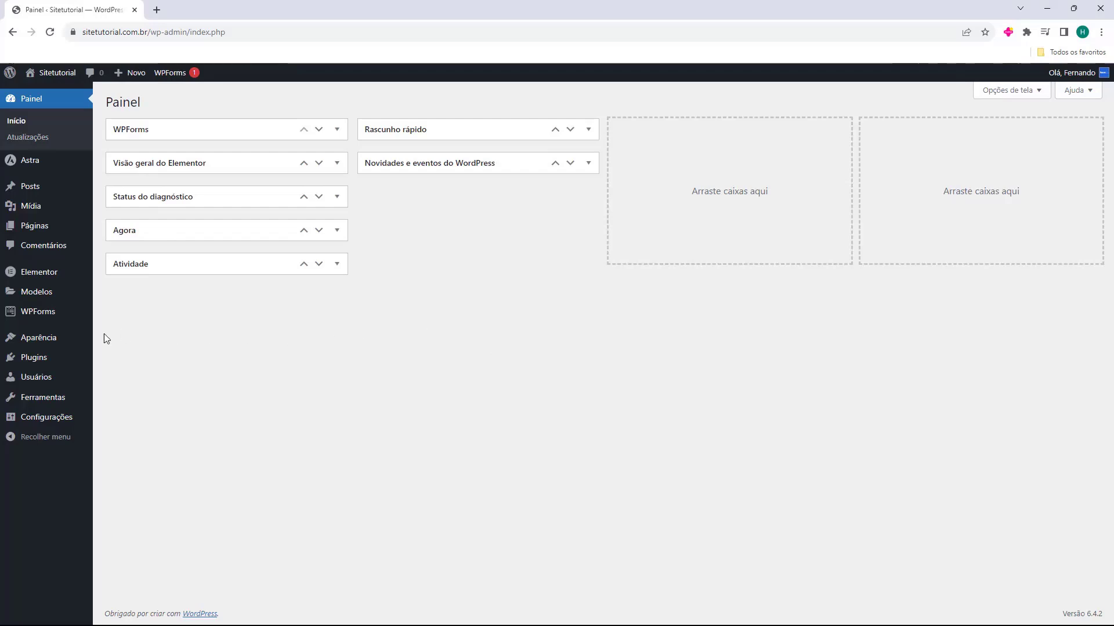
pyautogui.click(22, 344)
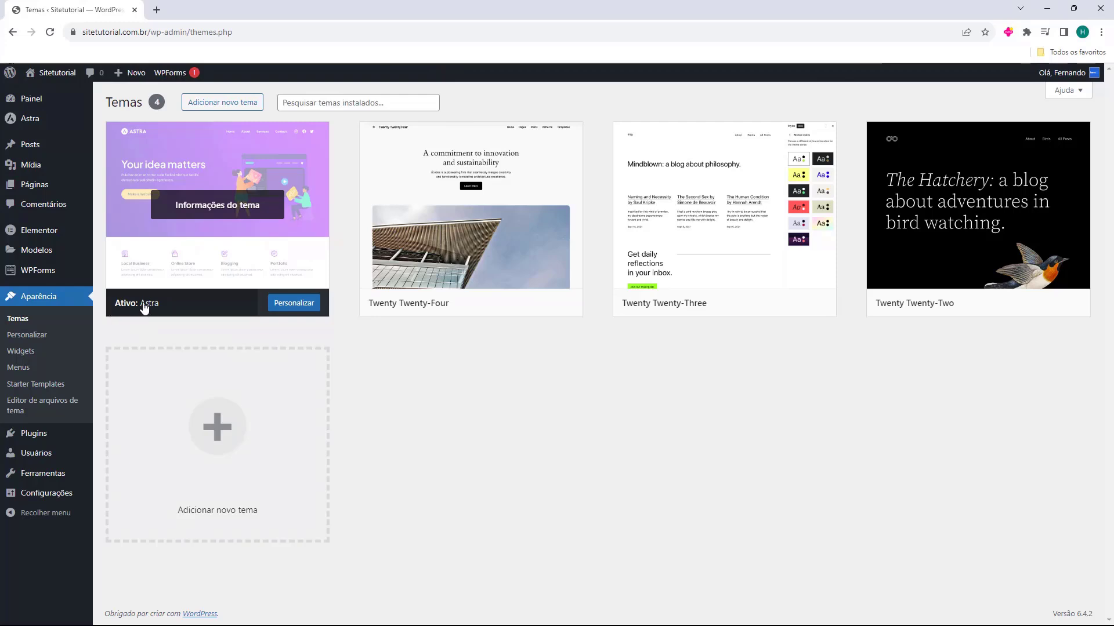
pyautogui.click(292, 310)
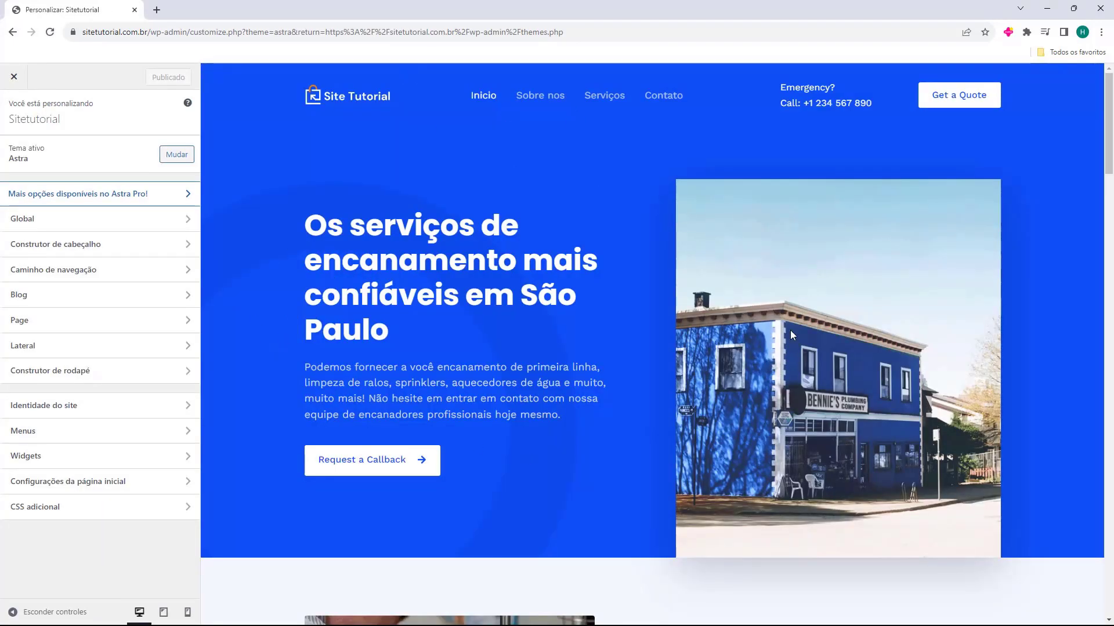
pyautogui.scroll(-2, 586, 351)
pyautogui.scroll(2, 593, 288)
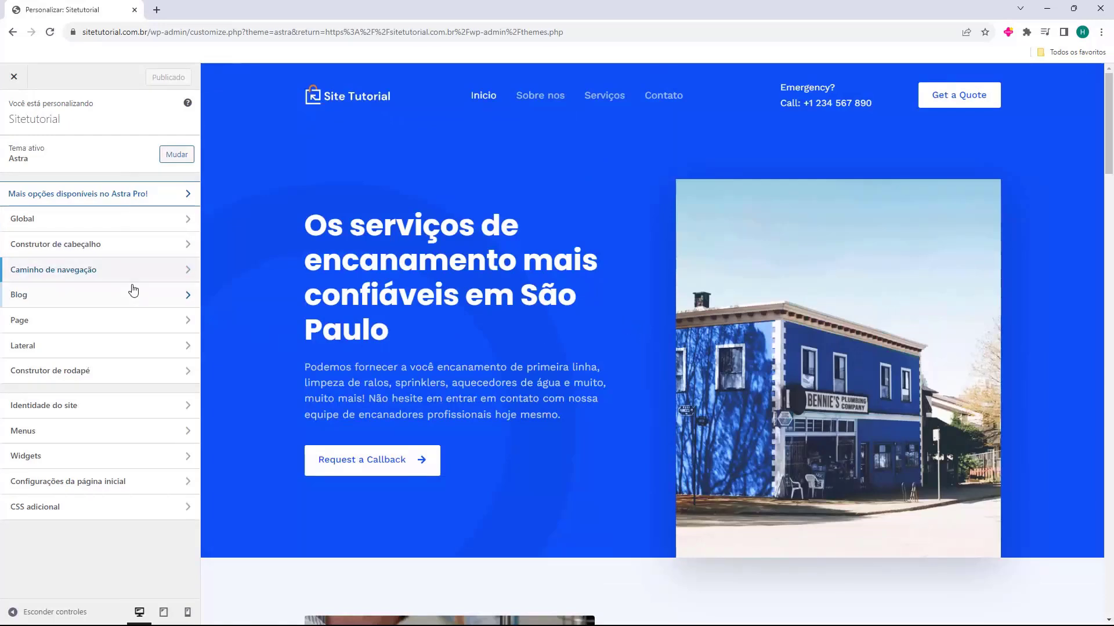
# - Examine the theme's "Global" customization options, including "Rolar para o topo", and return to the main customization options
pyautogui.click(68, 220)
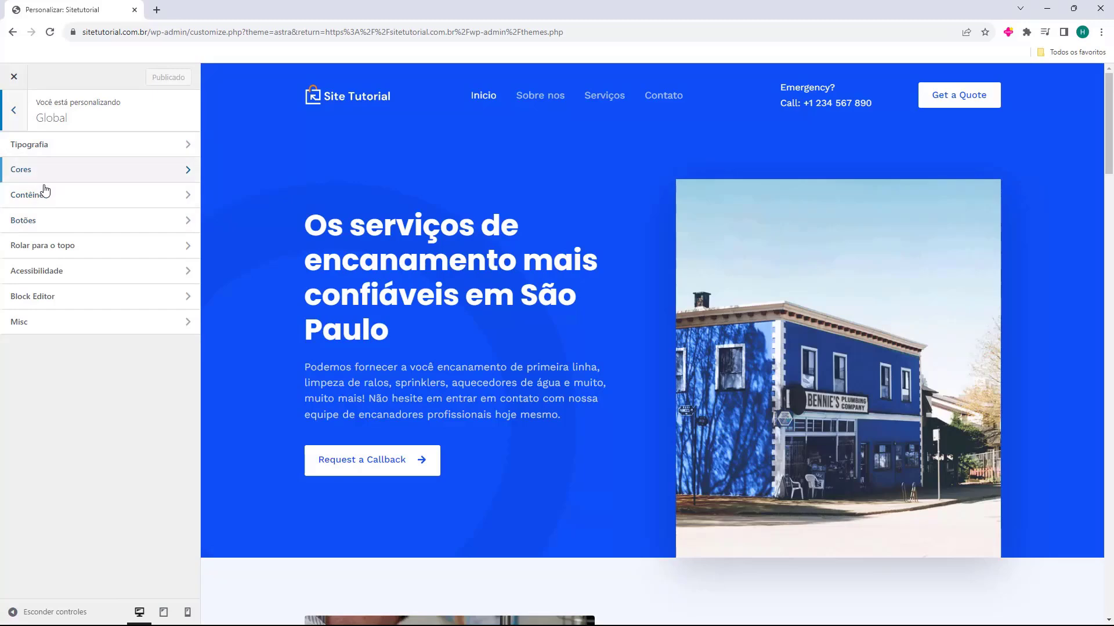
pyautogui.click(74, 252)
pyautogui.click(17, 106)
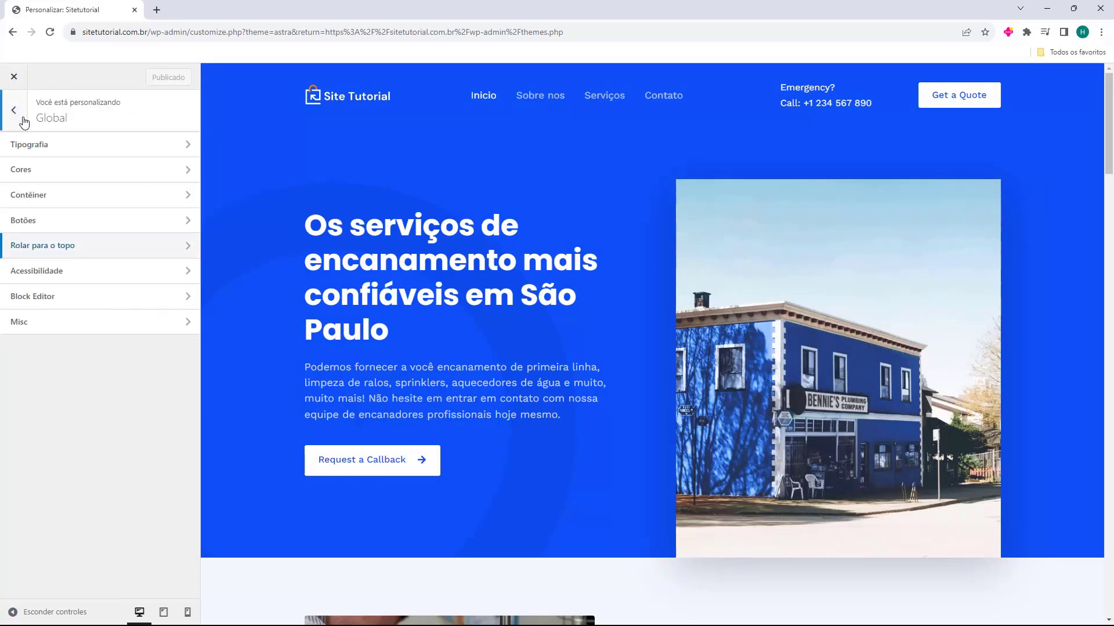
pyautogui.click(13, 106)
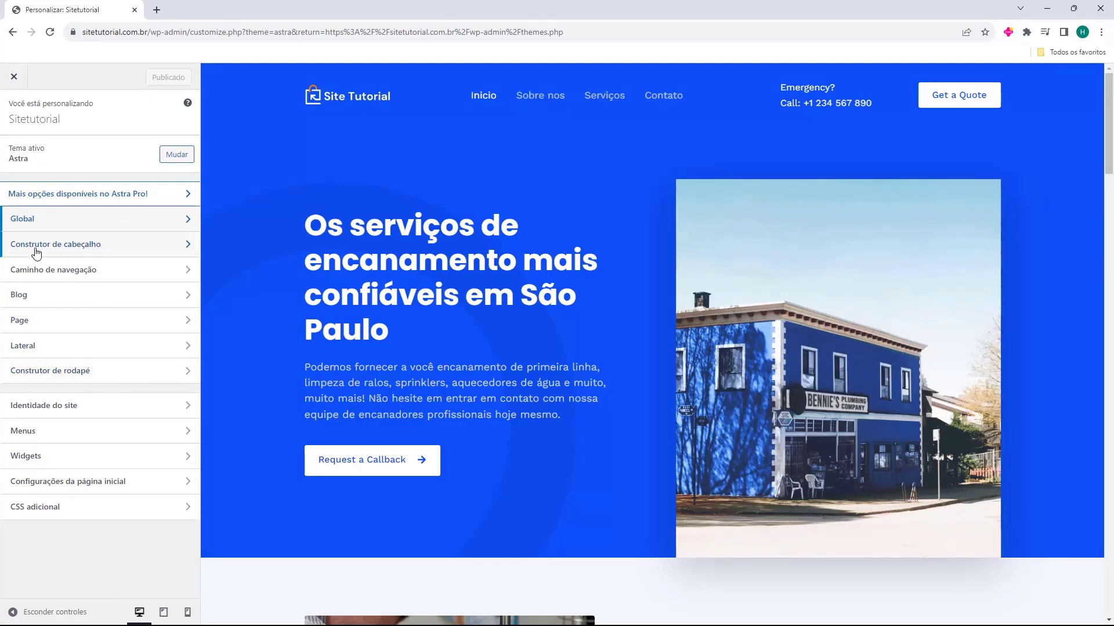
# - Open the header builder and examine the main header row's height and visibility settings
pyautogui.click(65, 253)
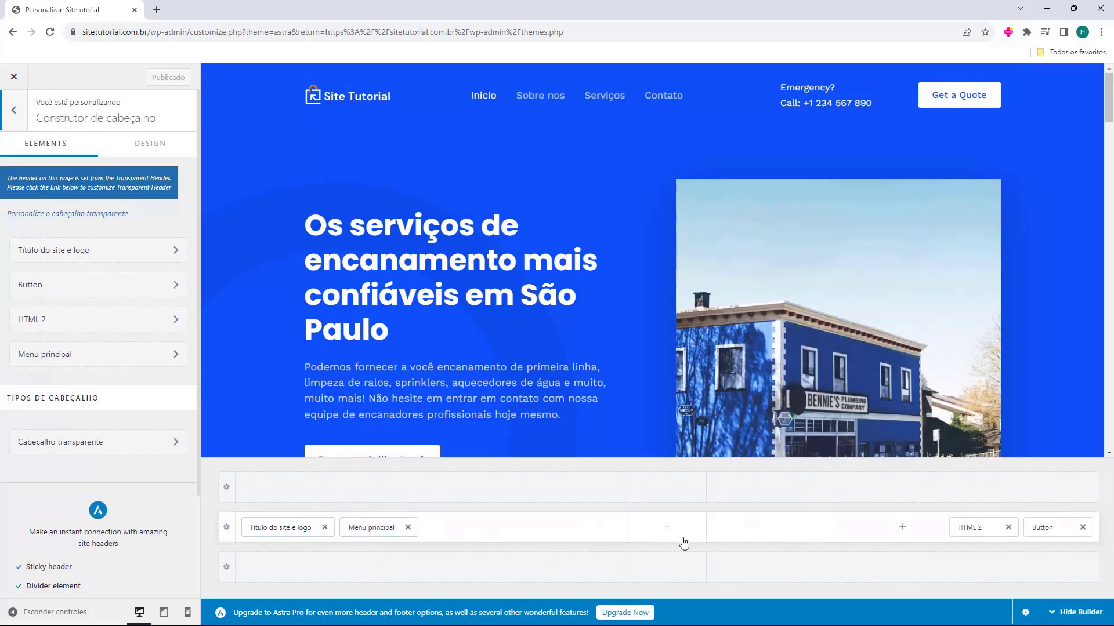
pyautogui.click(225, 528)
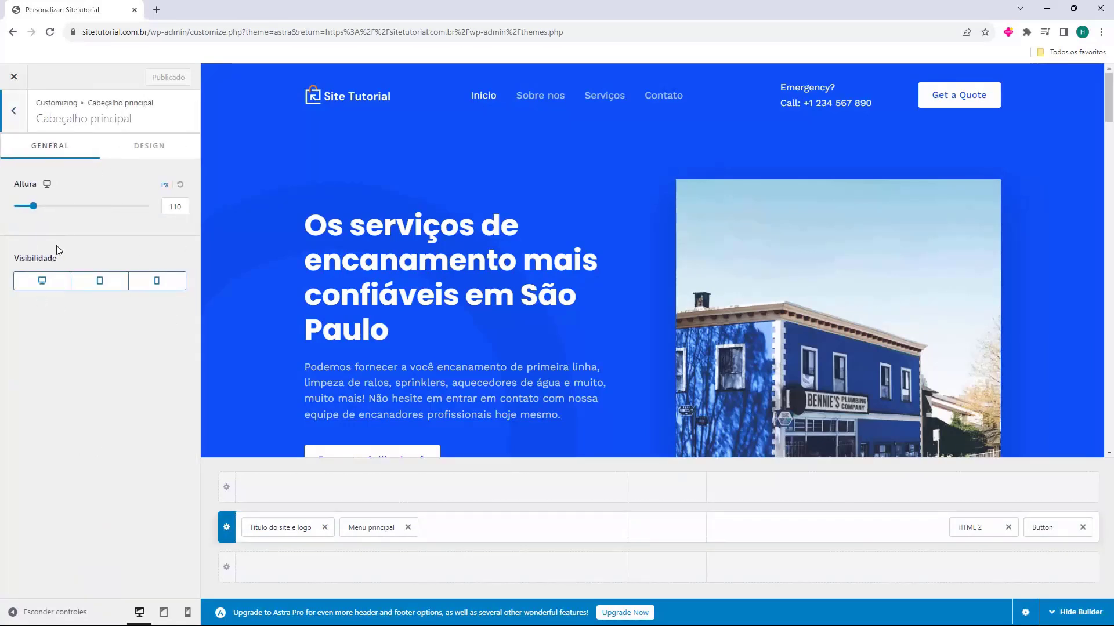
pyautogui.moveTo(33, 210); pyautogui.dragTo(33, 209)
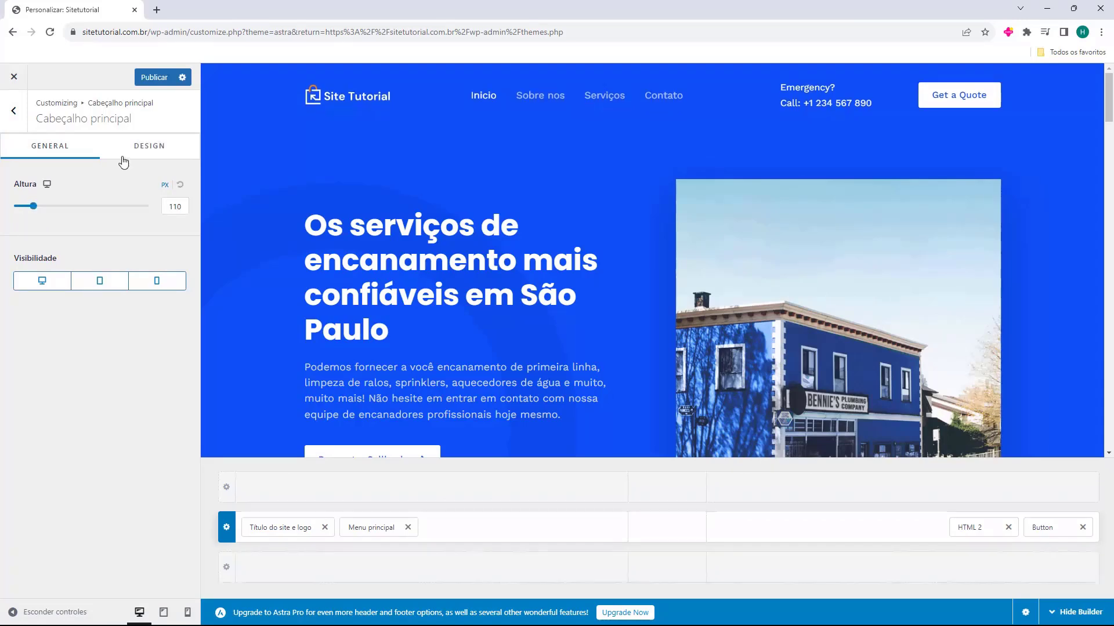
# - Try the red background B02828 on the main header row, reset it and return to the header builder
pyautogui.click(131, 155)
pyautogui.tripleClick(23, 185)
pyautogui.click(33, 196)
pyautogui.click(178, 187)
pyautogui.moveTo(144, 277); pyautogui.dragTo(97, 312)
pyautogui.click(151, 293)
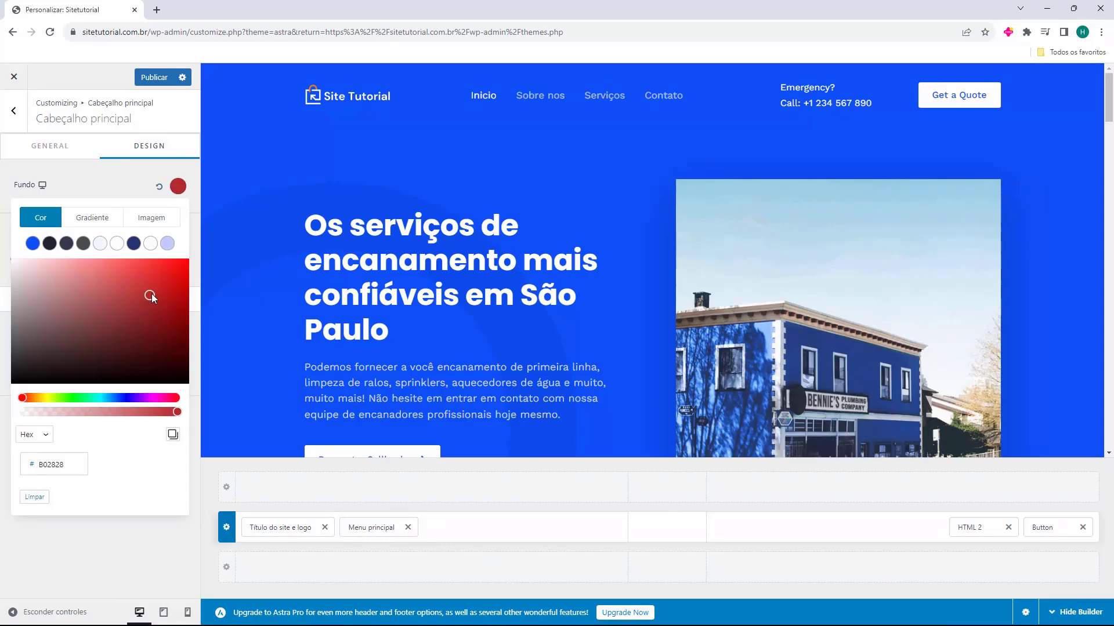
pyautogui.click(159, 186)
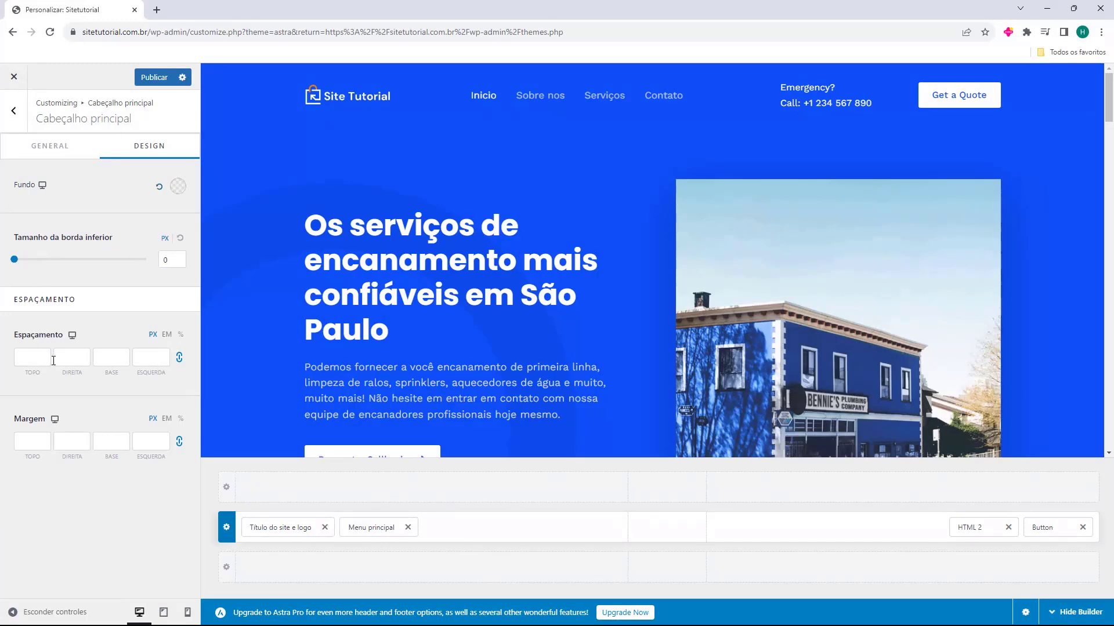
pyautogui.click(17, 147)
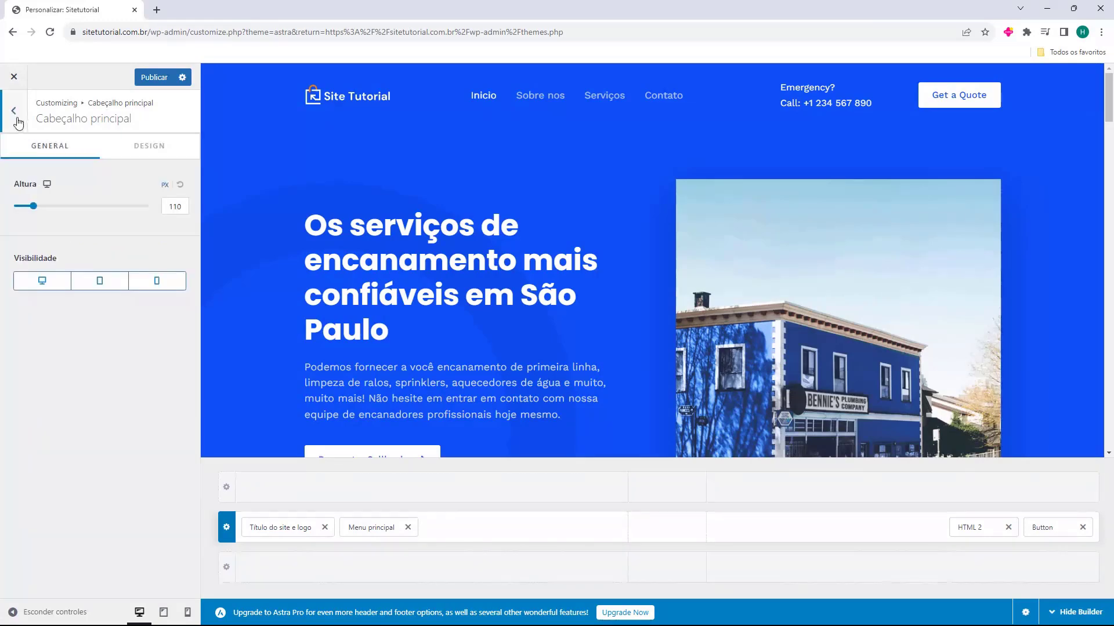
pyautogui.click(14, 111)
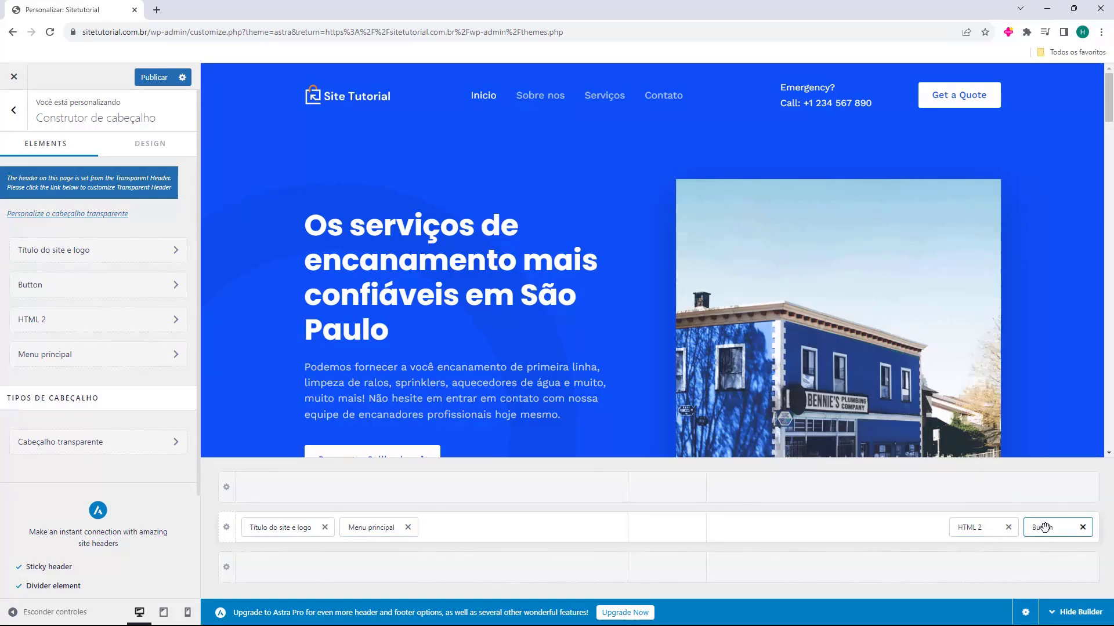
# - Examine the elements available for the centre of the main header row and the contents of HTML 2
pyautogui.click(668, 528)
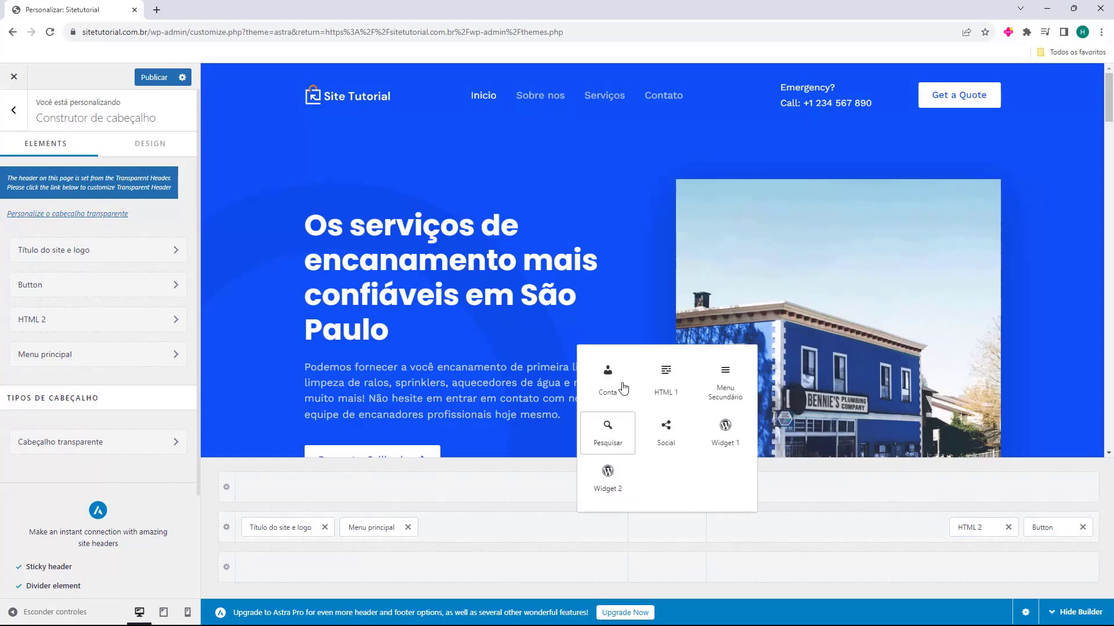
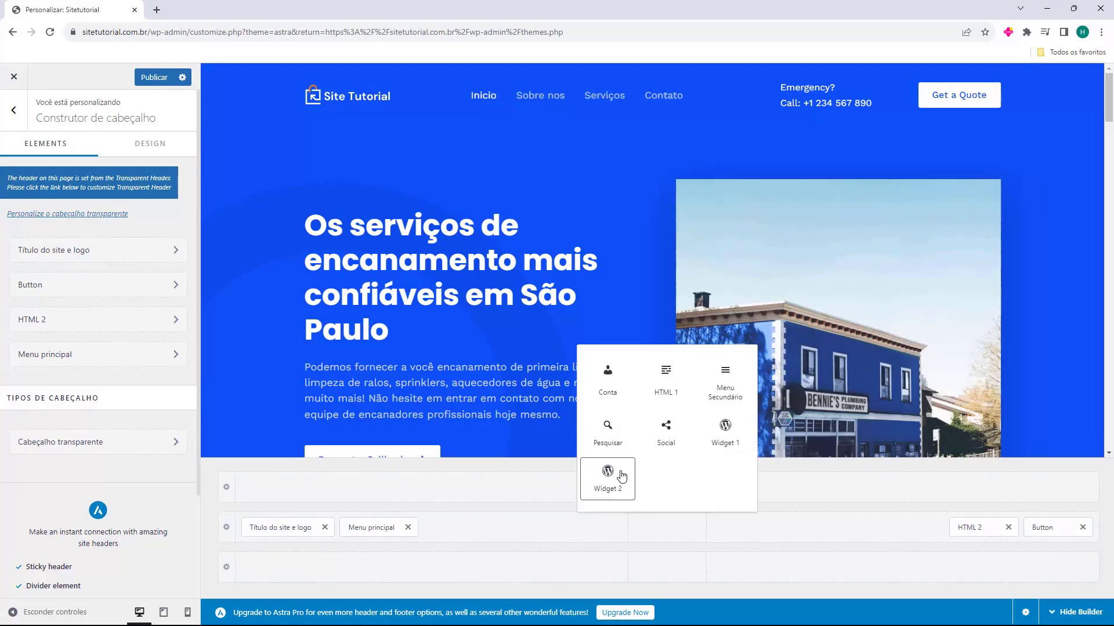
pyautogui.click(566, 507)
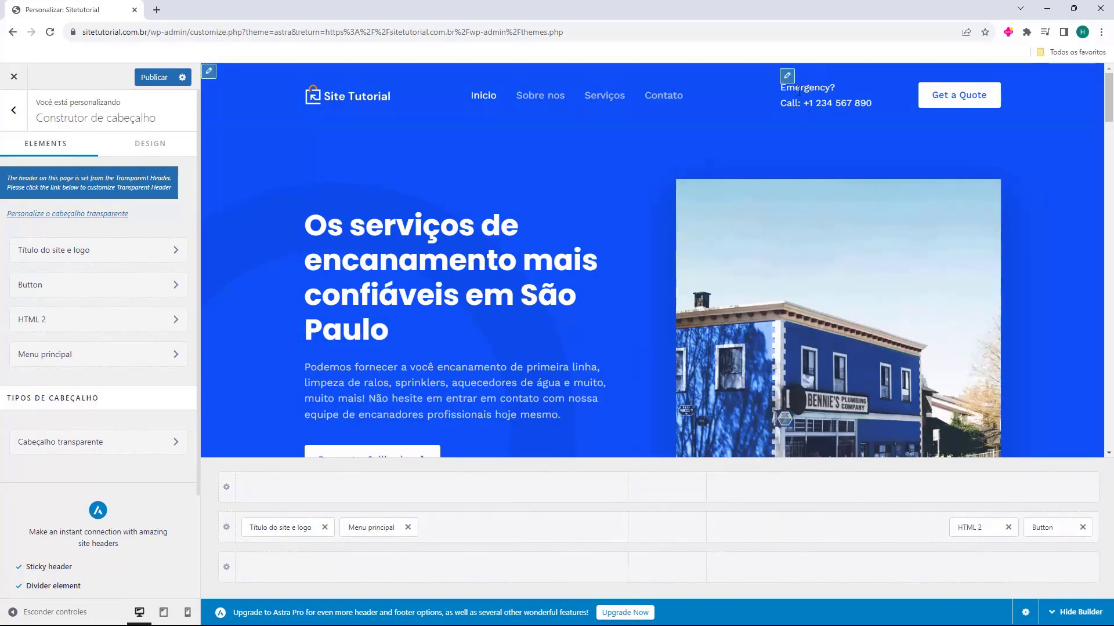
pyautogui.click(969, 529)
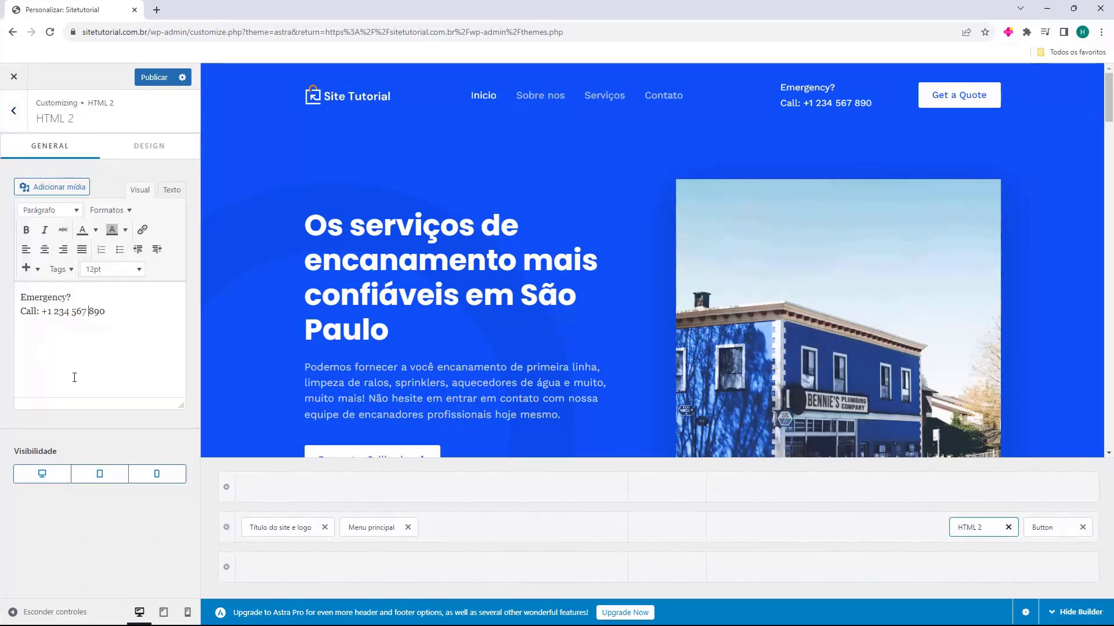
pyautogui.click(965, 528)
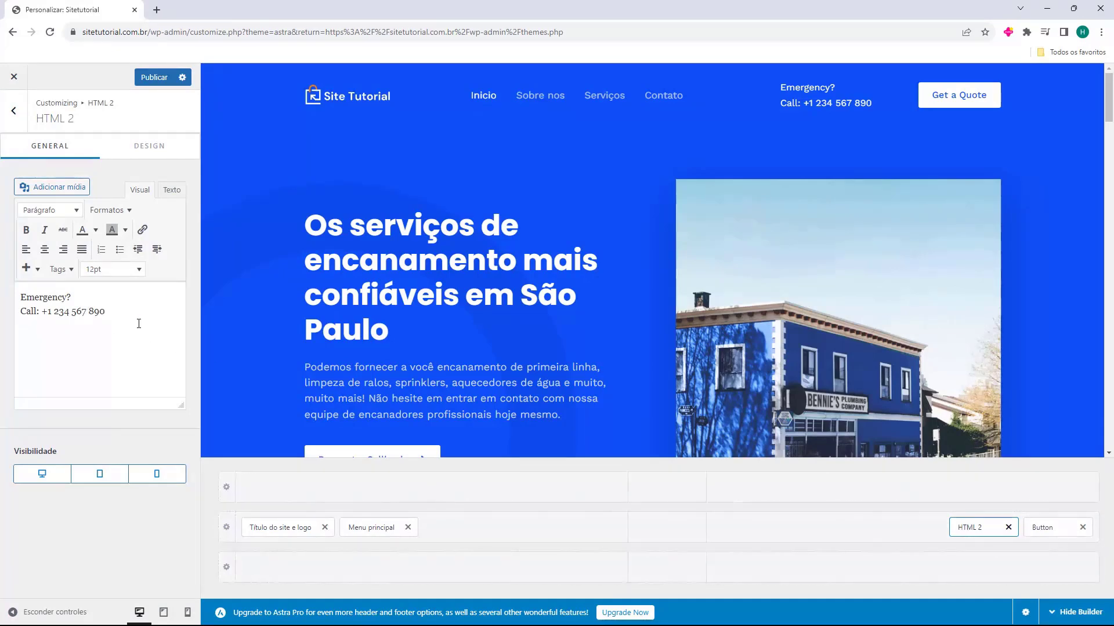
# - Remove the HTML 2 element from the main header row, add it back and place it before the button
pyautogui.click(18, 298)
pyautogui.click(1007, 529)
pyautogui.click(919, 525)
pyautogui.click(962, 377)
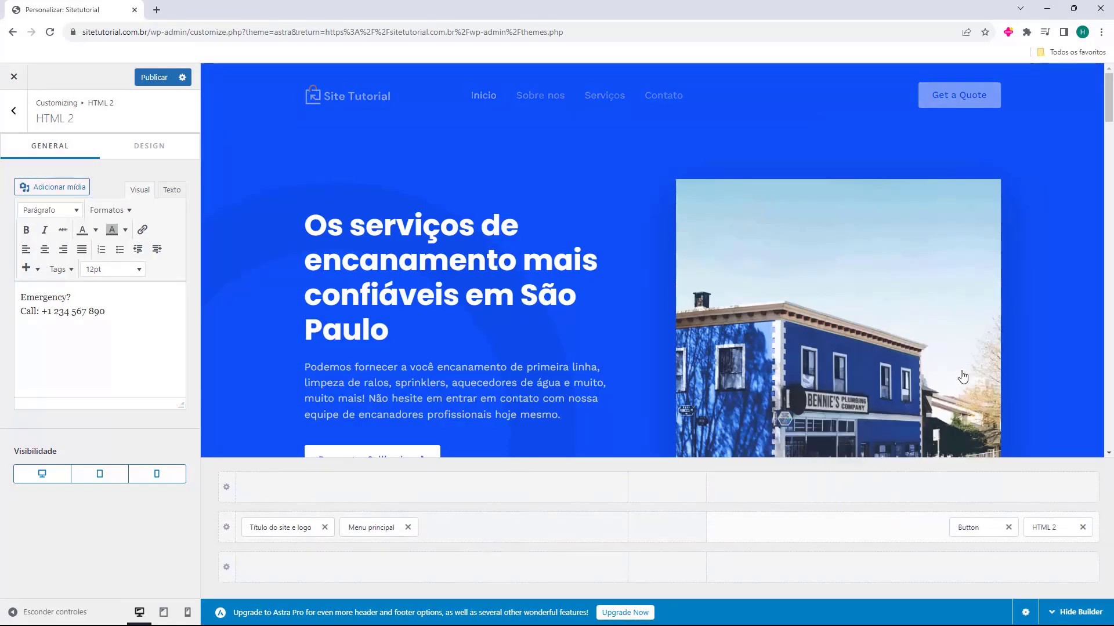
pyautogui.moveTo(1044, 528); pyautogui.dragTo(980, 527)
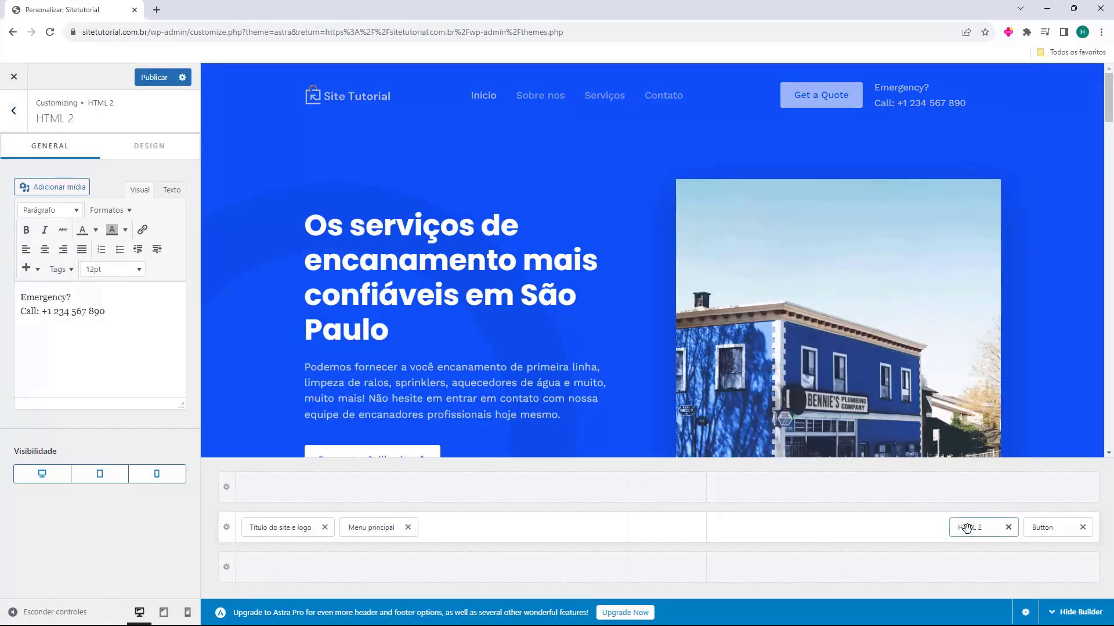
# - Add an HTML 1 element before HTML 2 in the main header row and enter the text "exemplo"
pyautogui.click(911, 527)
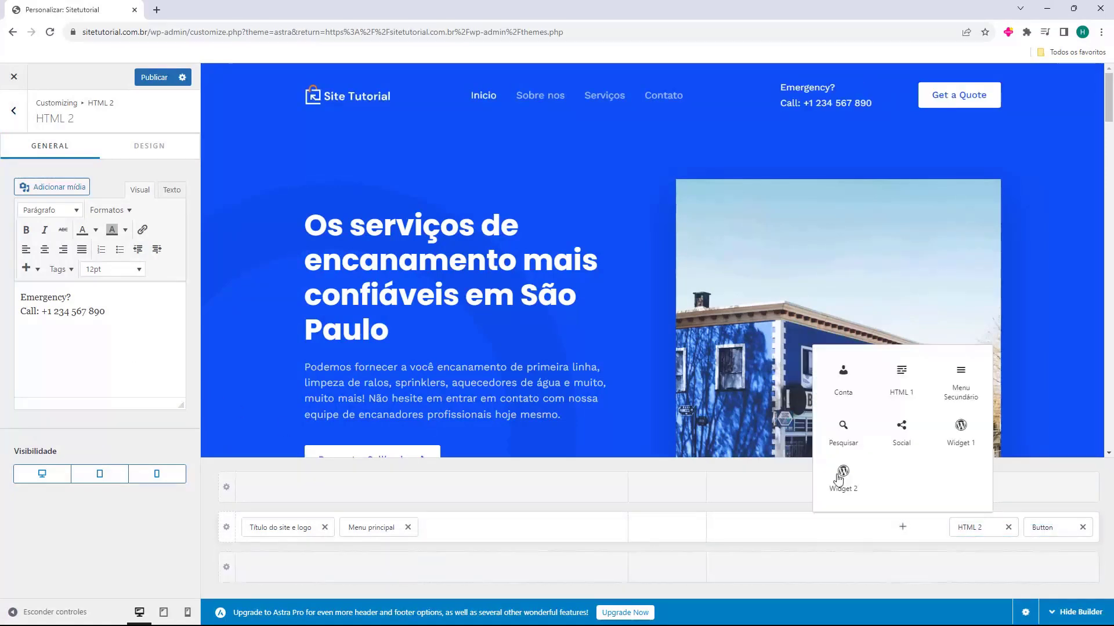
pyautogui.click(913, 378)
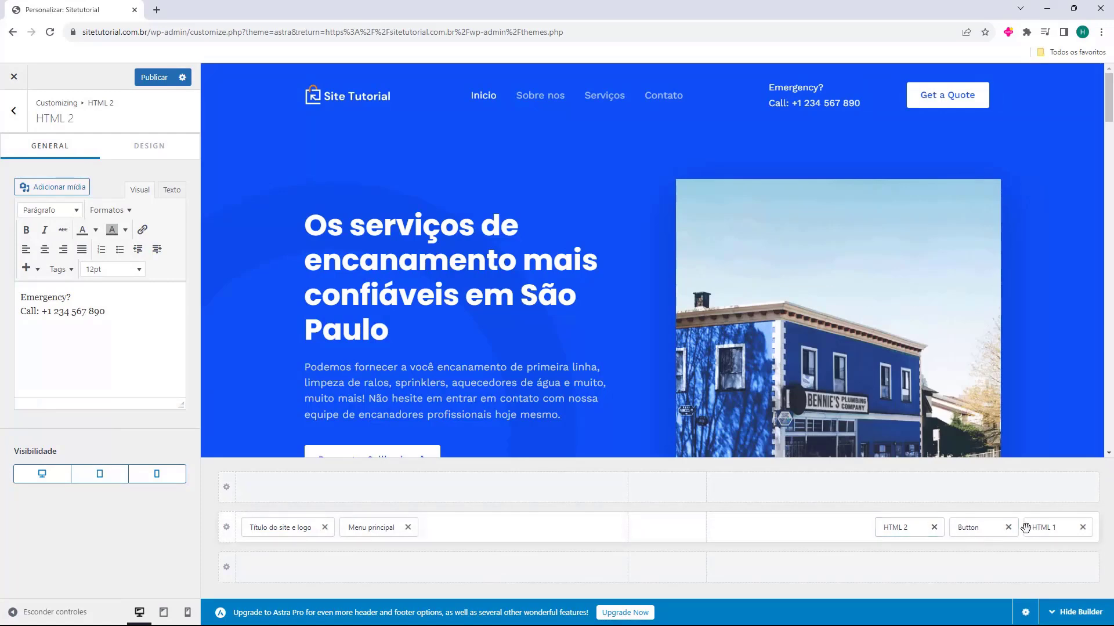
pyautogui.moveTo(1042, 528); pyautogui.dragTo(907, 527)
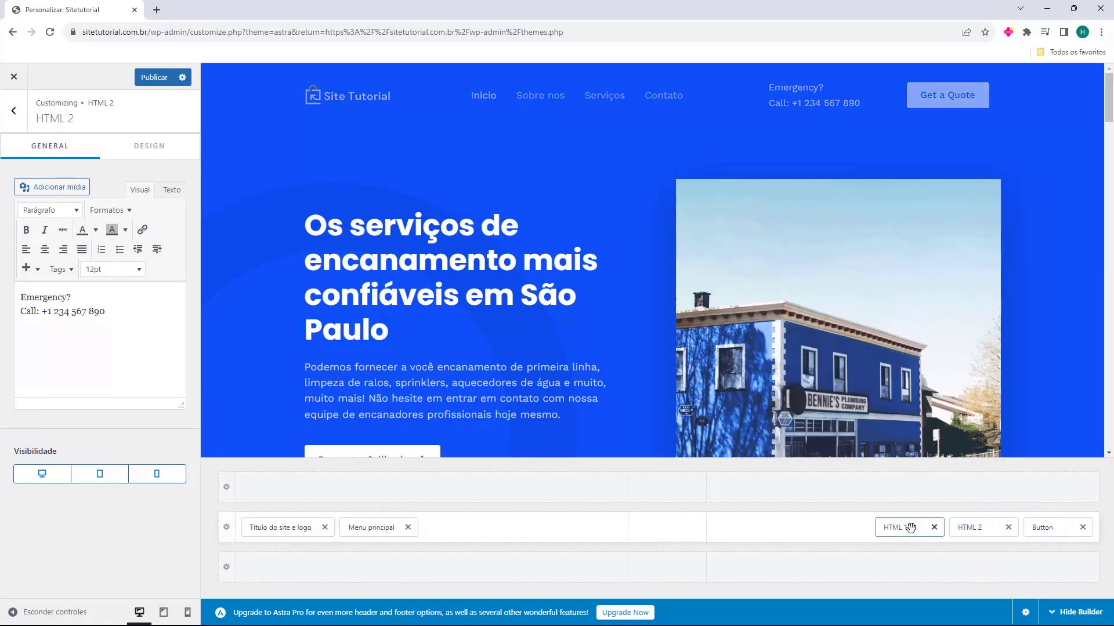
pyautogui.click(60, 327)
pyautogui.write('exemplo')
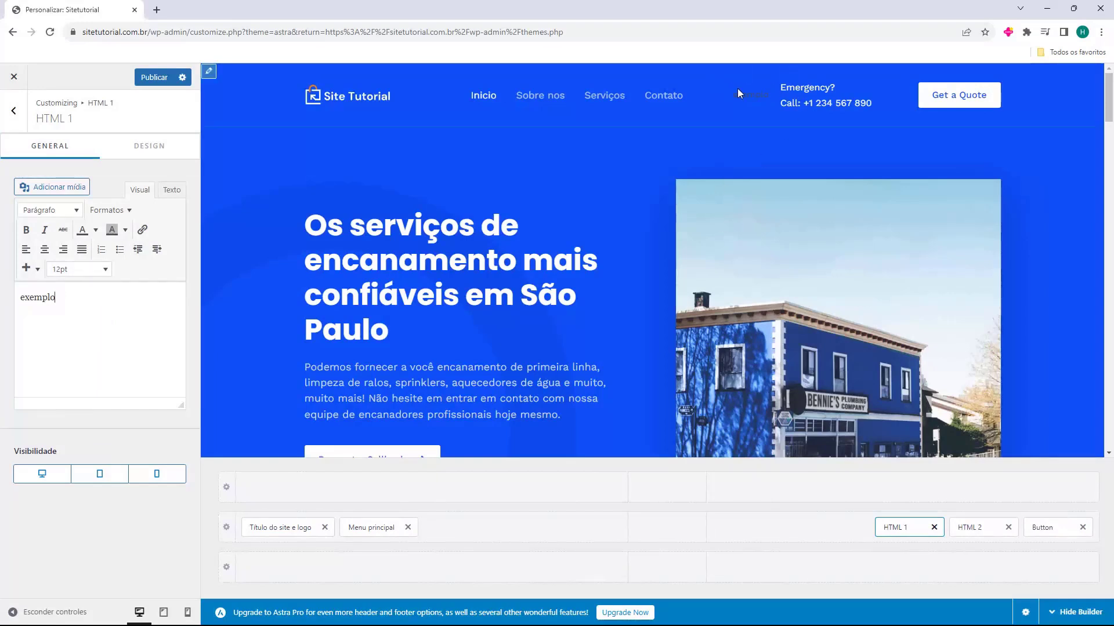
# - Remove the HTML 1 and HTML 2 elements from the main header row
pyautogui.click(933, 528)
pyautogui.click(1008, 527)
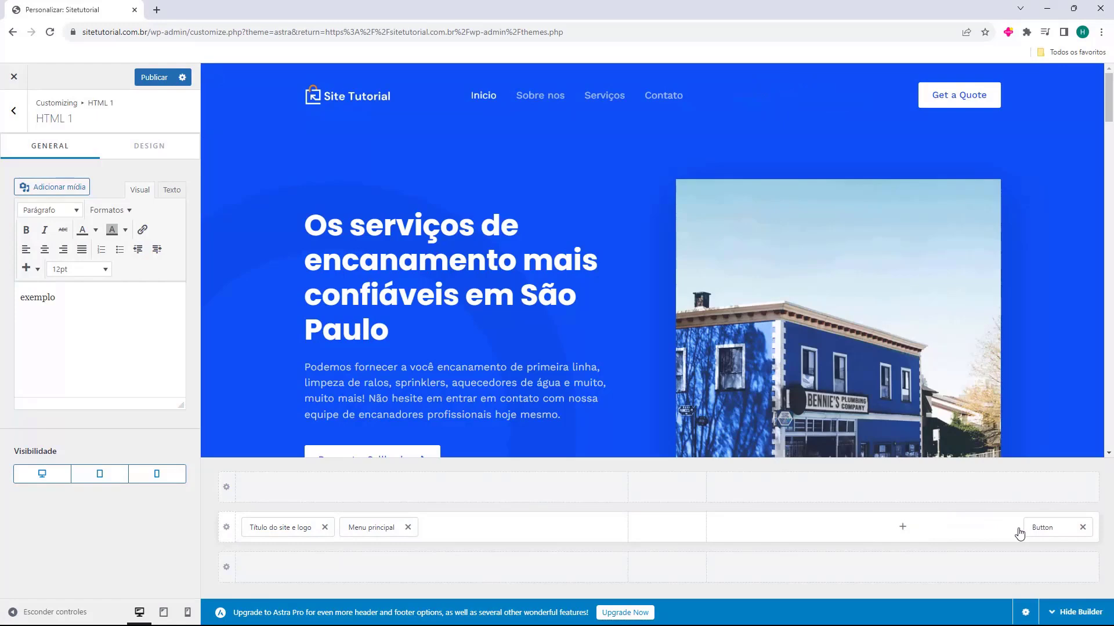
# - Open the settings of the header's "Get a Quote" button
pyautogui.click(1044, 527)
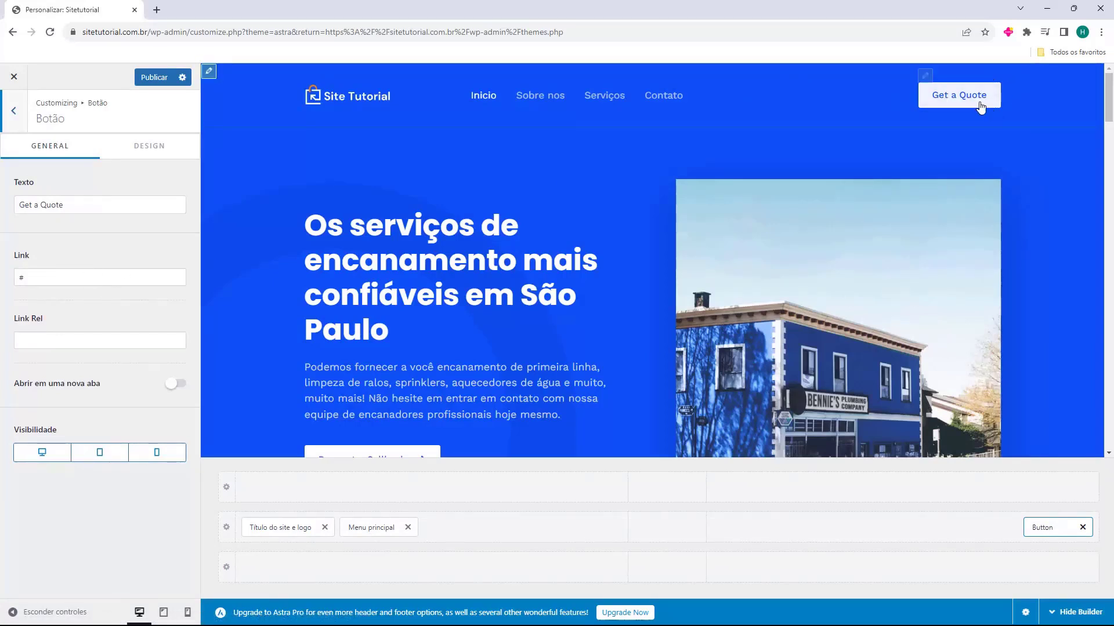
# - Remove the Get a Quote button from the main header row and add a Pesquisar element in its place
pyautogui.click(1083, 527)
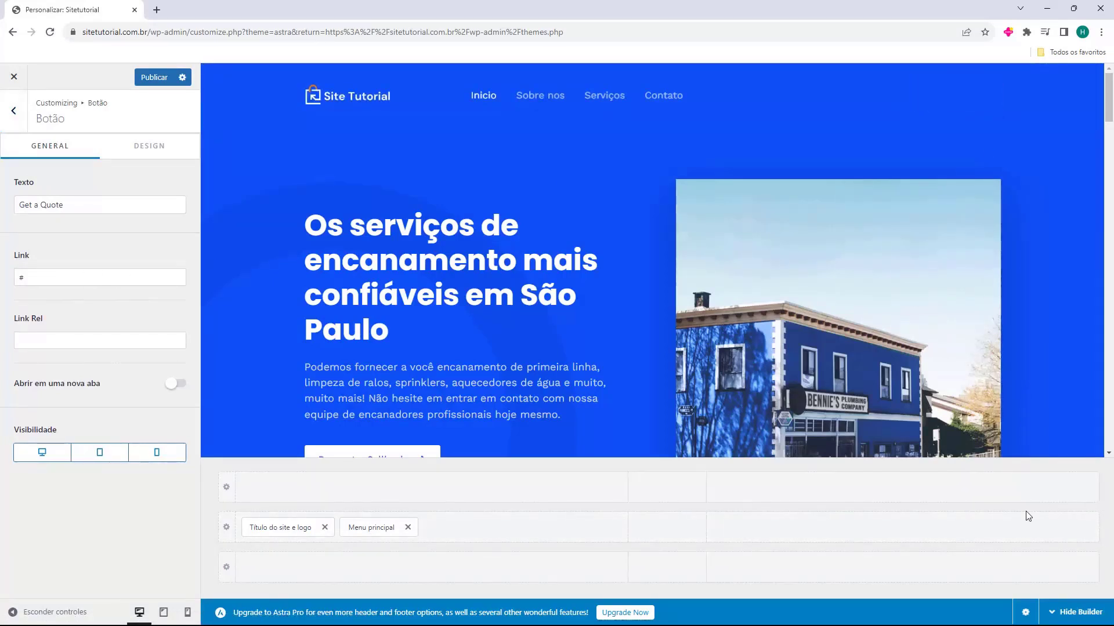
pyautogui.click(903, 527)
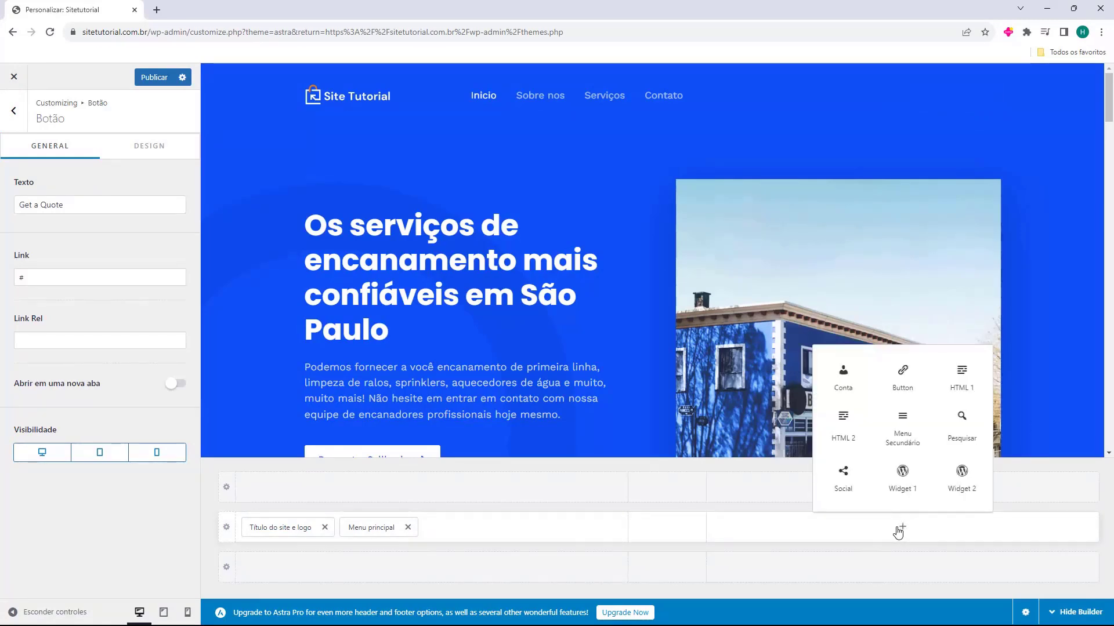
pyautogui.click(960, 421)
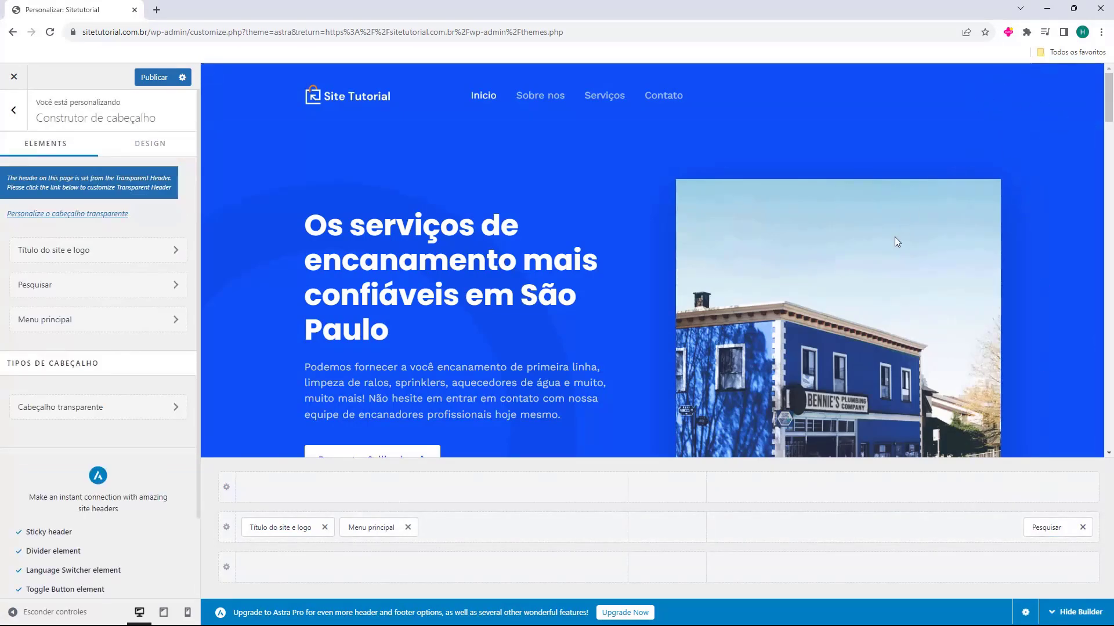
# - Set the icon colour of the header's Pesquisar element to white
pyautogui.click(1044, 528)
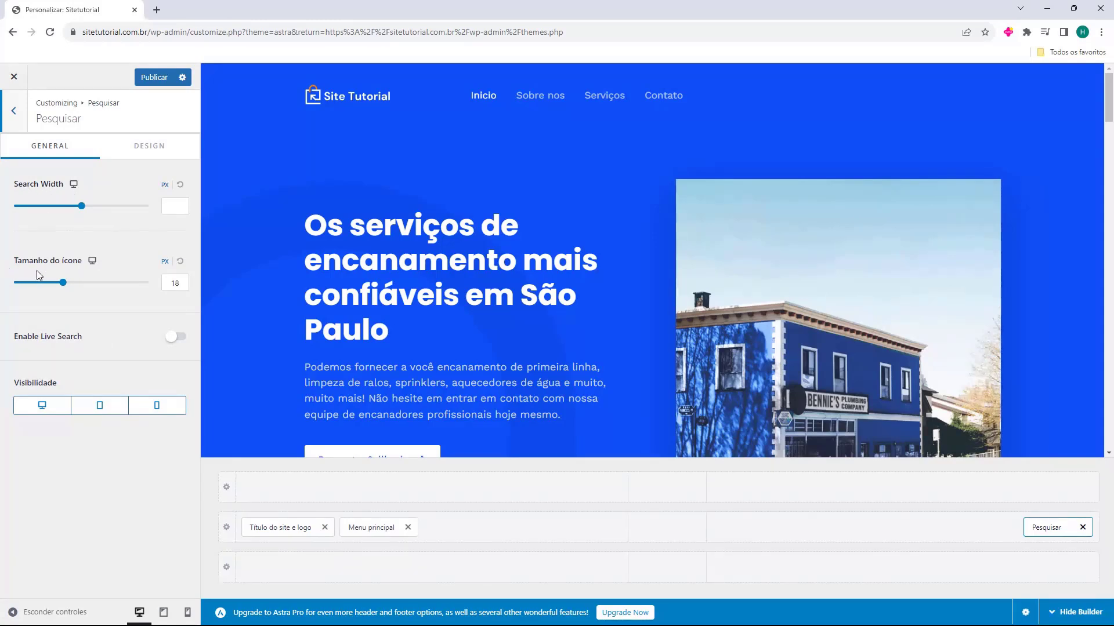
pyautogui.click(148, 155)
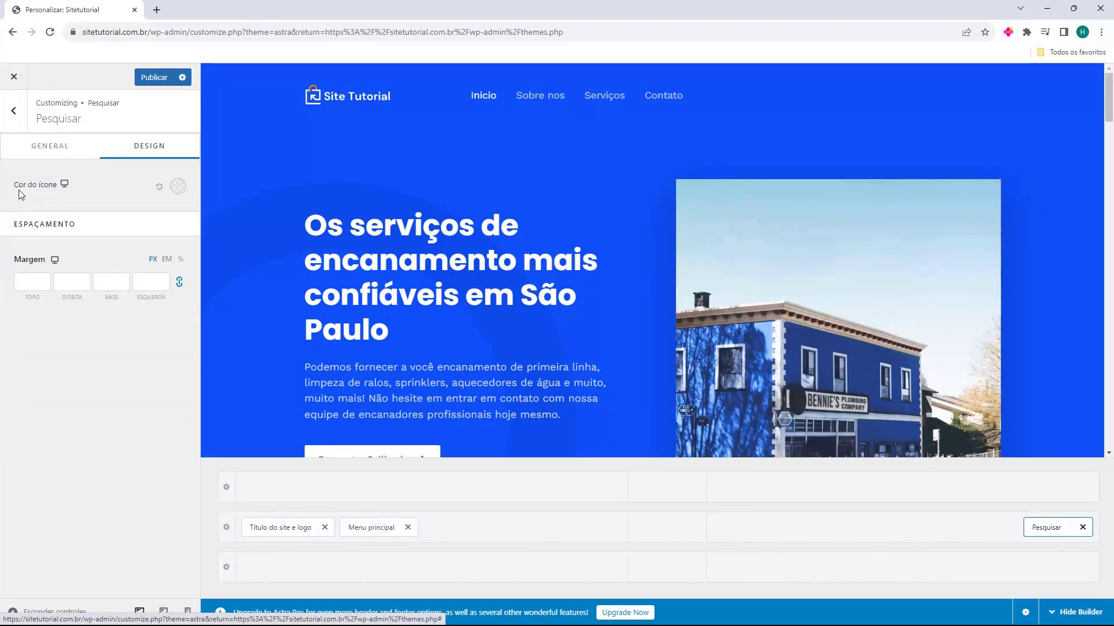
pyautogui.click(178, 187)
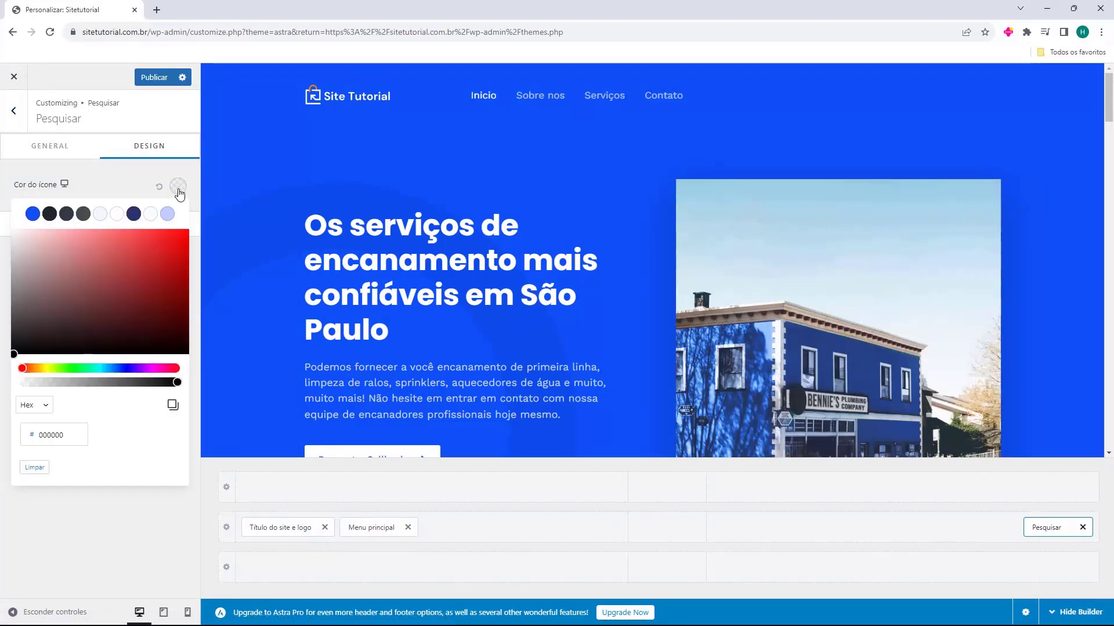
pyautogui.moveTo(116, 251)
pyautogui.mouseDown()
pyautogui.moveTo(35, 274)
pyautogui.moveTo(80, 335)
pyautogui.moveTo(130, 321)
pyautogui.moveTo(169, 263)
pyautogui.moveTo(50, 259)
pyautogui.moveTo(9, 230)
pyautogui.mouseUp()
pyautogui.click(116, 198)
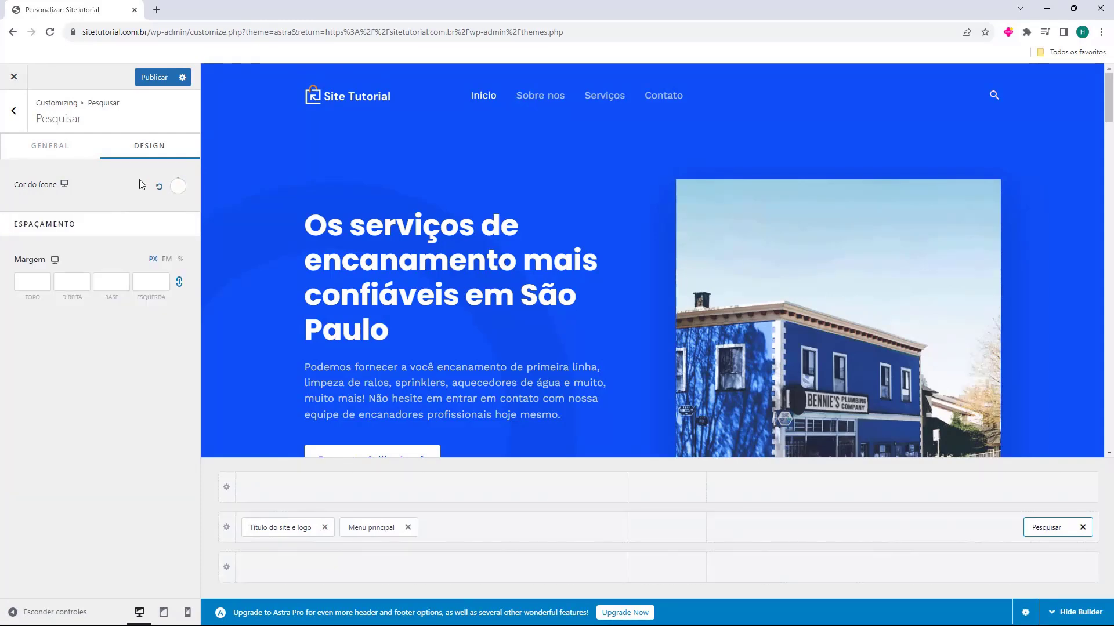
# - Try out the header search field and its width and icon size settings, resetting the icon size to its default
pyautogui.click(994, 98)
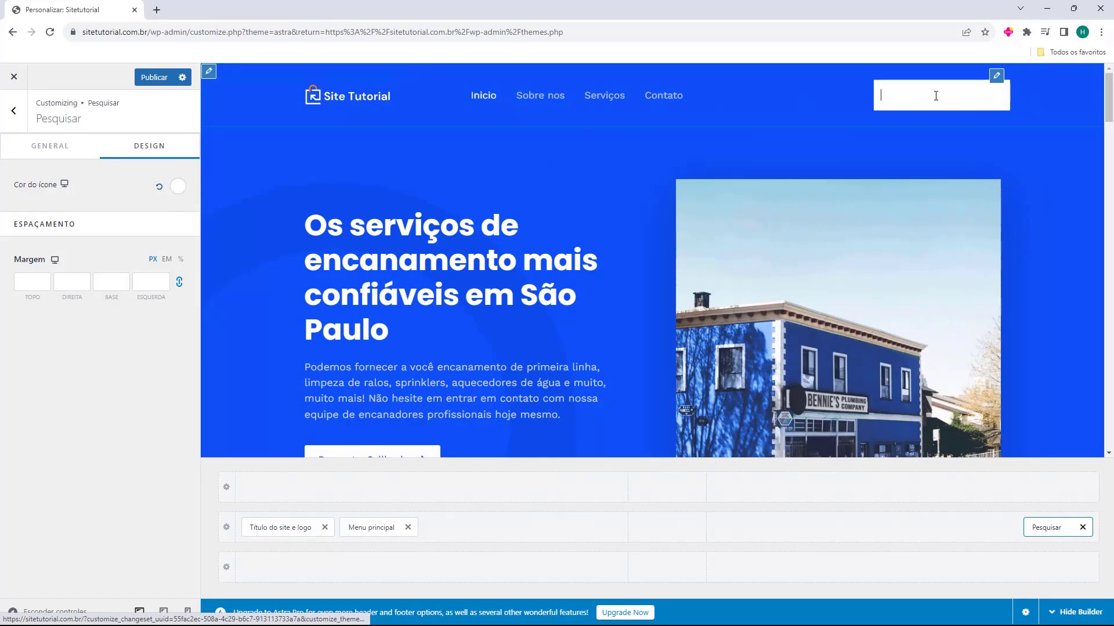
pyautogui.click(70, 149)
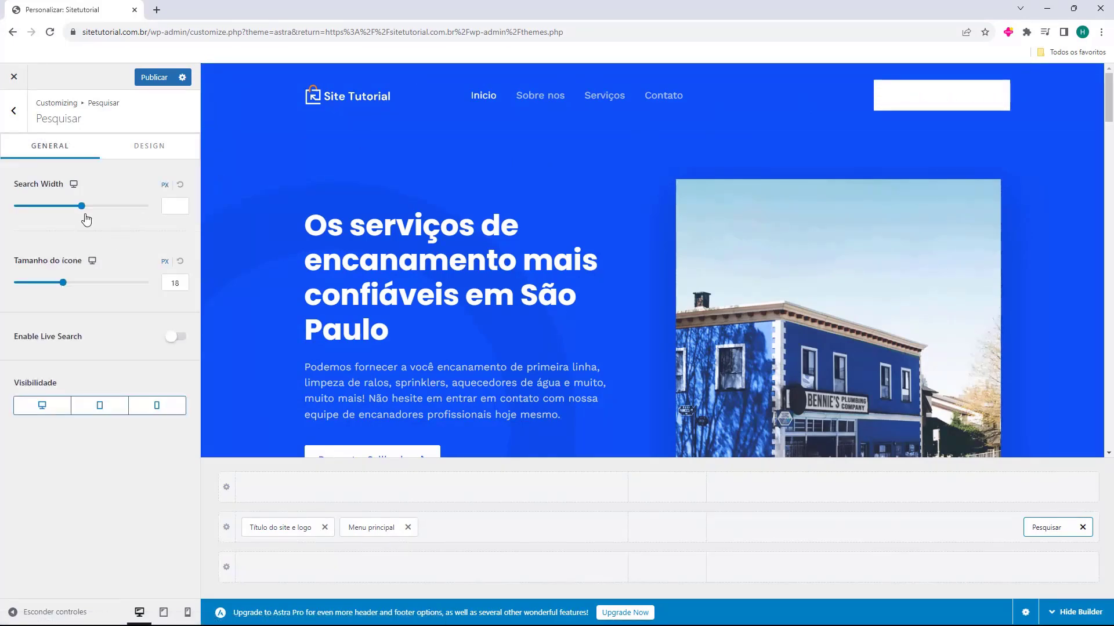
pyautogui.moveTo(82, 206)
pyautogui.mouseDown()
pyautogui.moveTo(96, 208)
pyautogui.moveTo(82, 206)
pyautogui.mouseUp()
pyautogui.moveTo(63, 282); pyautogui.dragTo(82, 291)
pyautogui.click(180, 261)
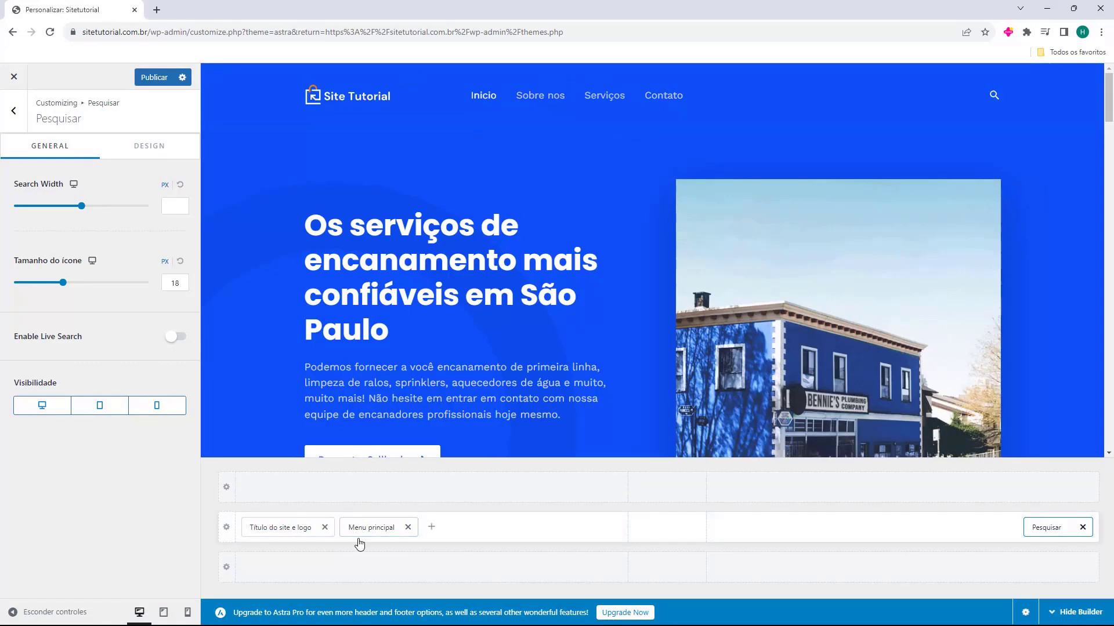
# - Move the Menu principal element beside the Pesquisar element in the main header row
pyautogui.moveTo(371, 530); pyautogui.dragTo(945, 541)
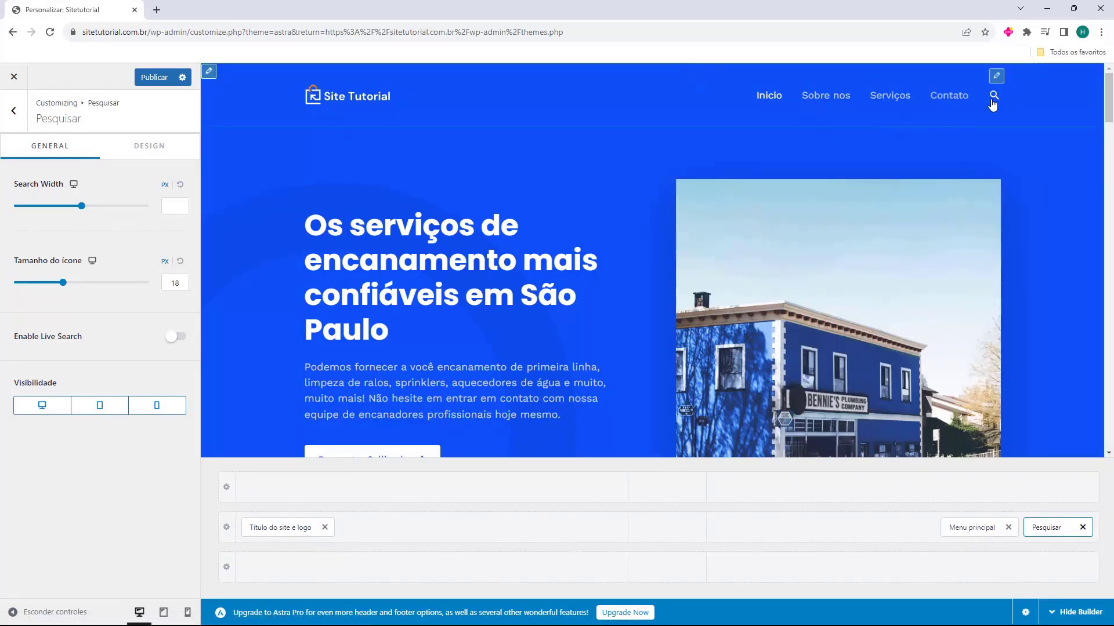
# - Try a Social element and Widget 1 in the middle section of the main header row
pyautogui.click(666, 529)
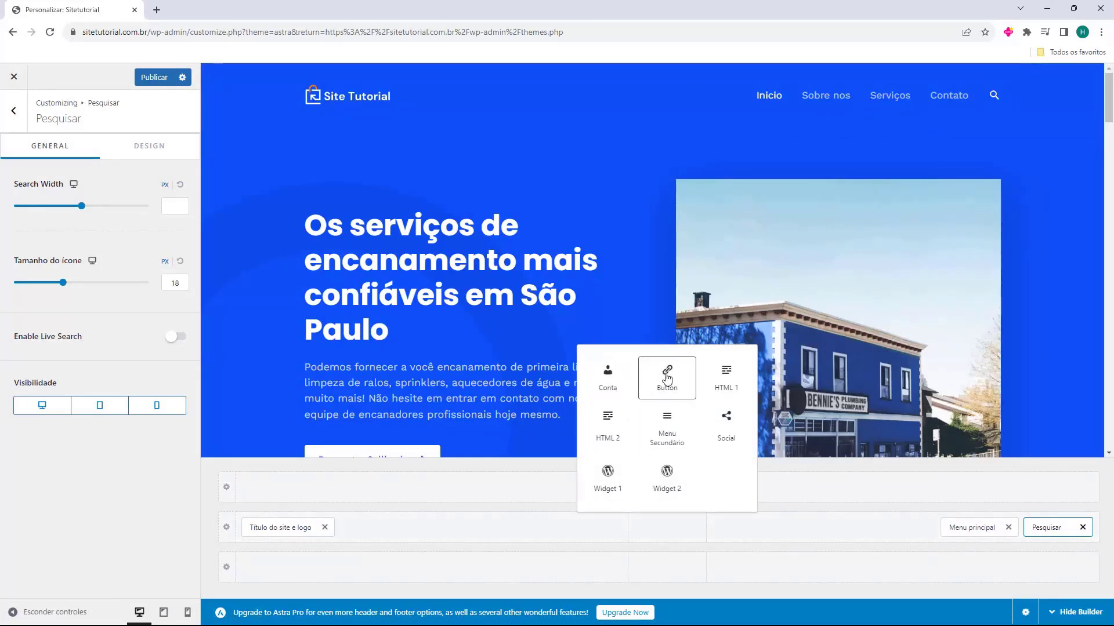
pyautogui.click(714, 419)
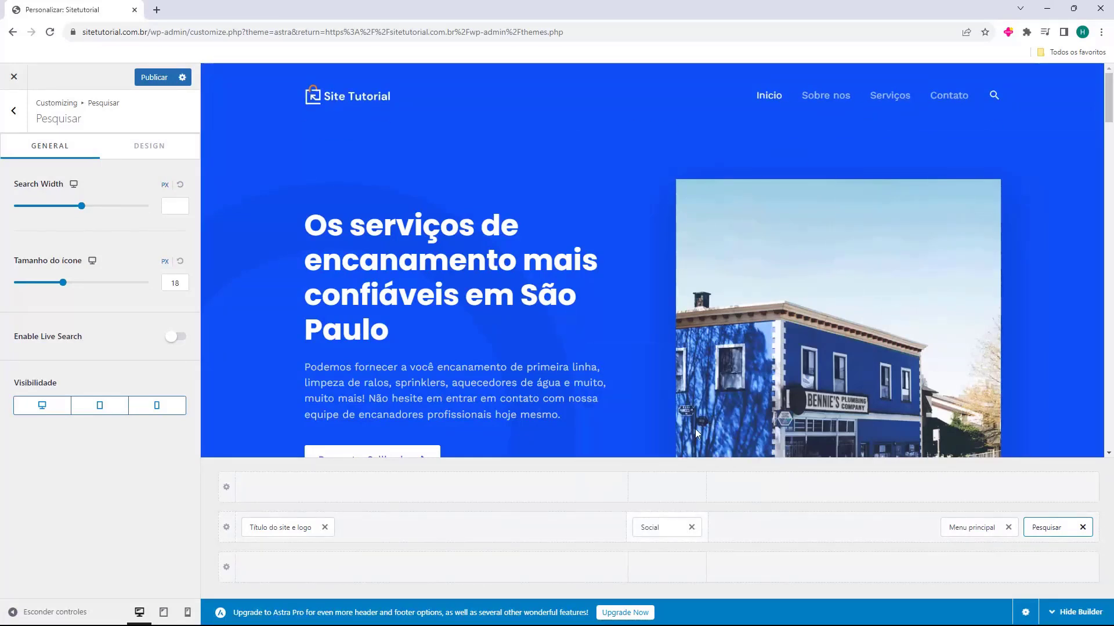
pyautogui.click(667, 528)
pyautogui.click(617, 464)
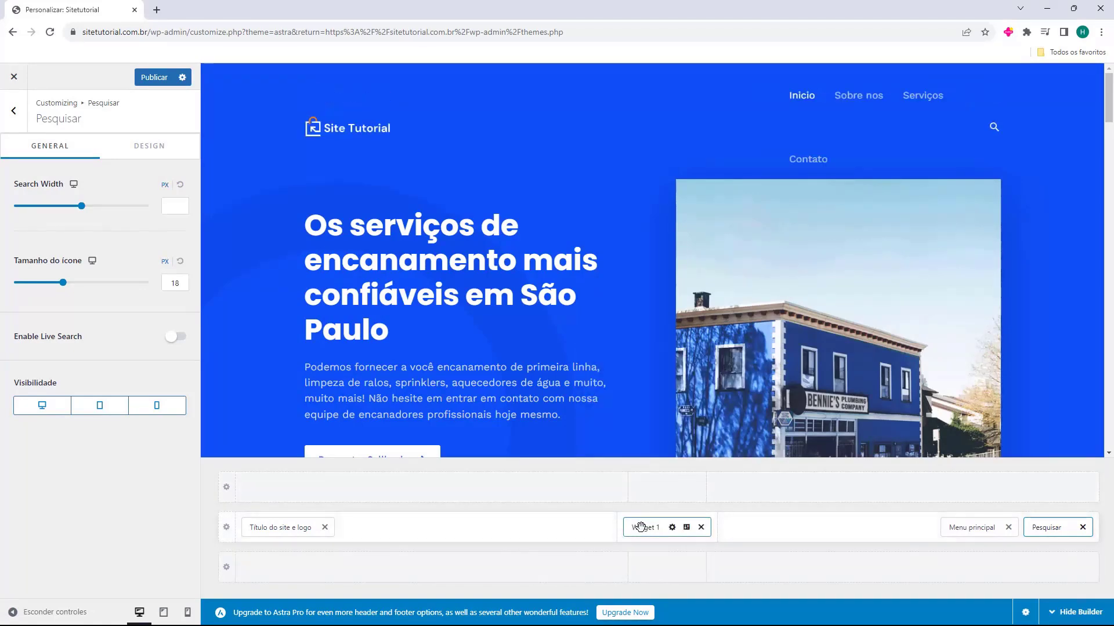
# - Browse the full list of blocks available for Widget 1, and remove the widget from the header without adding any
pyautogui.click(642, 527)
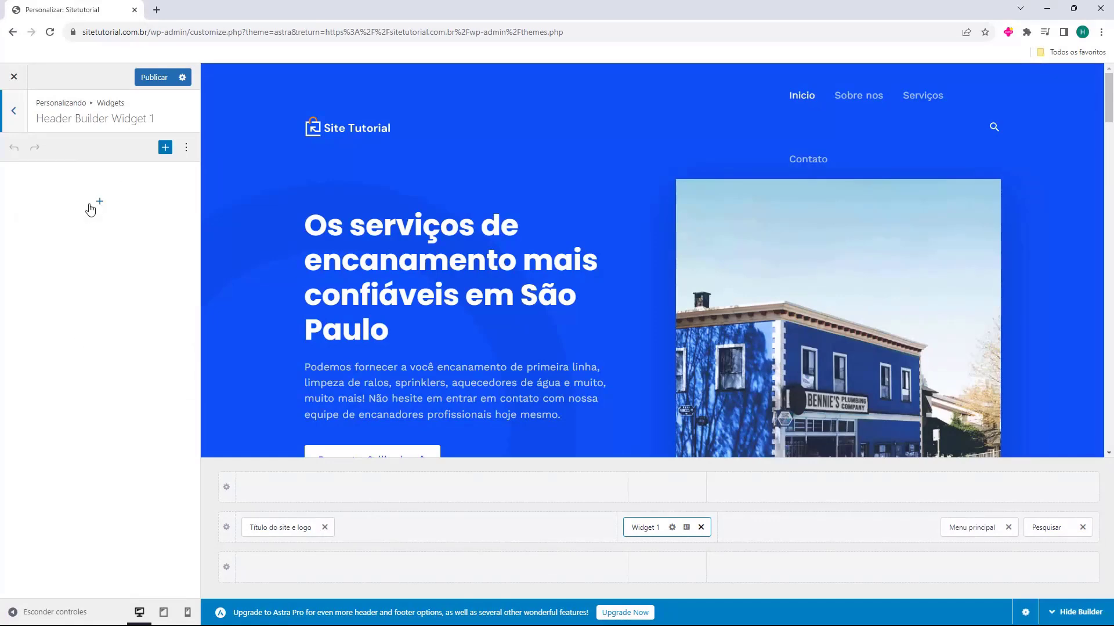
pyautogui.click(100, 204)
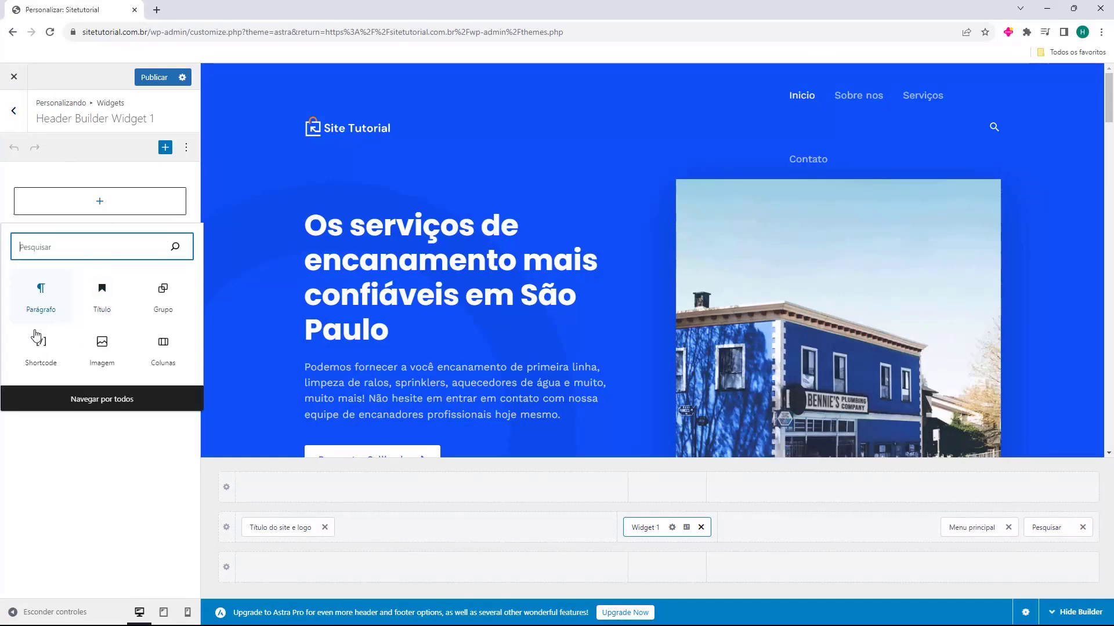
pyautogui.click(102, 399)
pyautogui.scroll(-20, 324, 330)
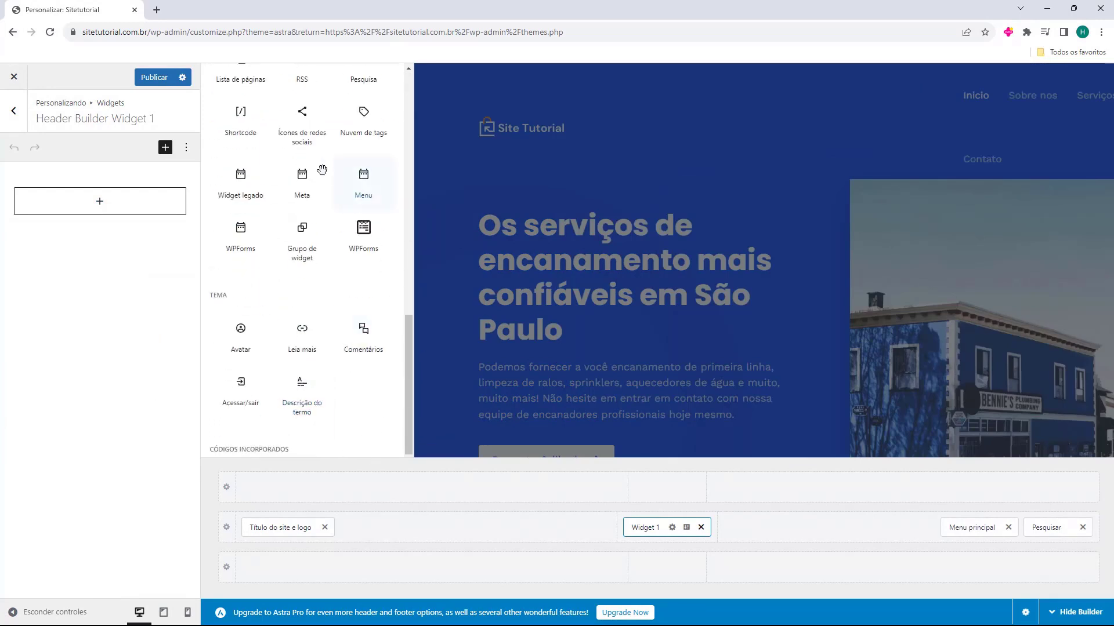
pyautogui.scroll(-3, 313, 325)
pyautogui.scroll(-8, 290, 244)
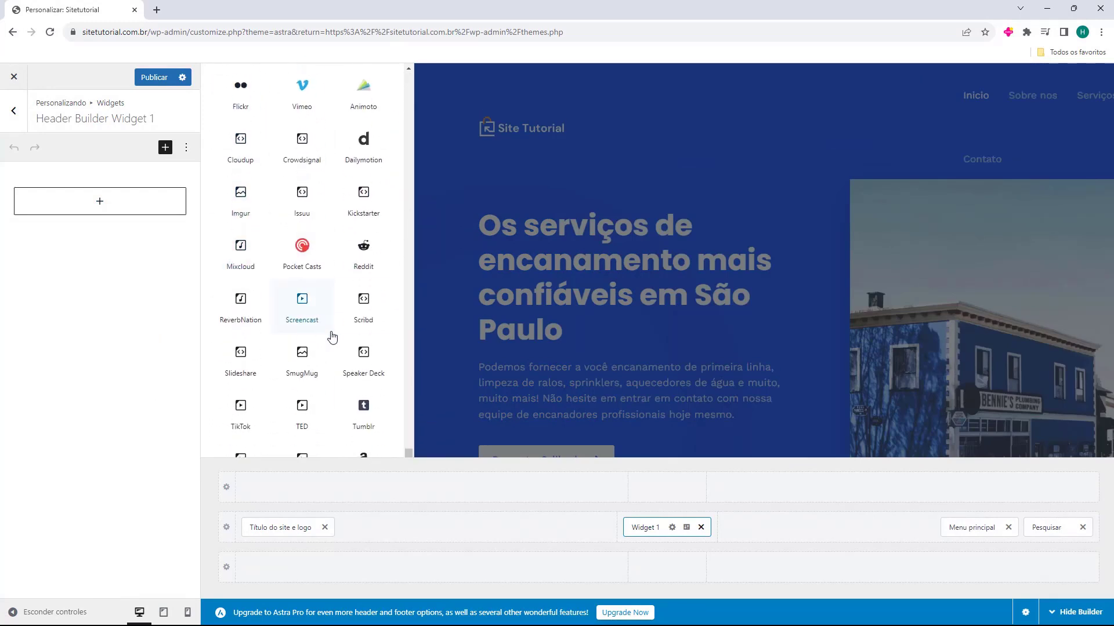
pyautogui.scroll(20, 329, 335)
pyautogui.click(382, 76)
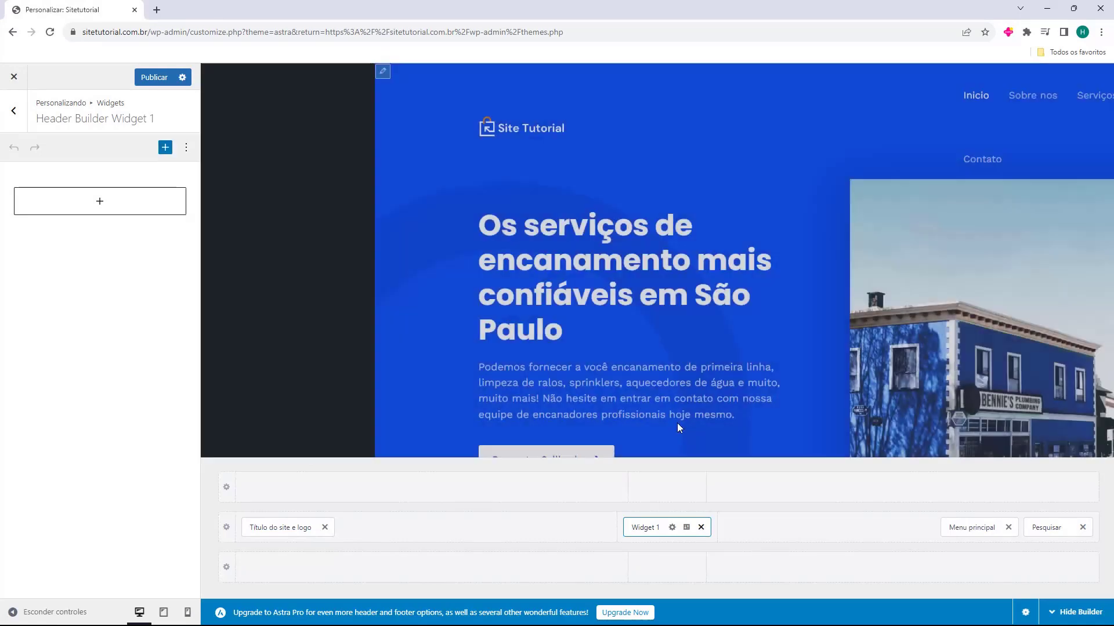
pyautogui.click(701, 527)
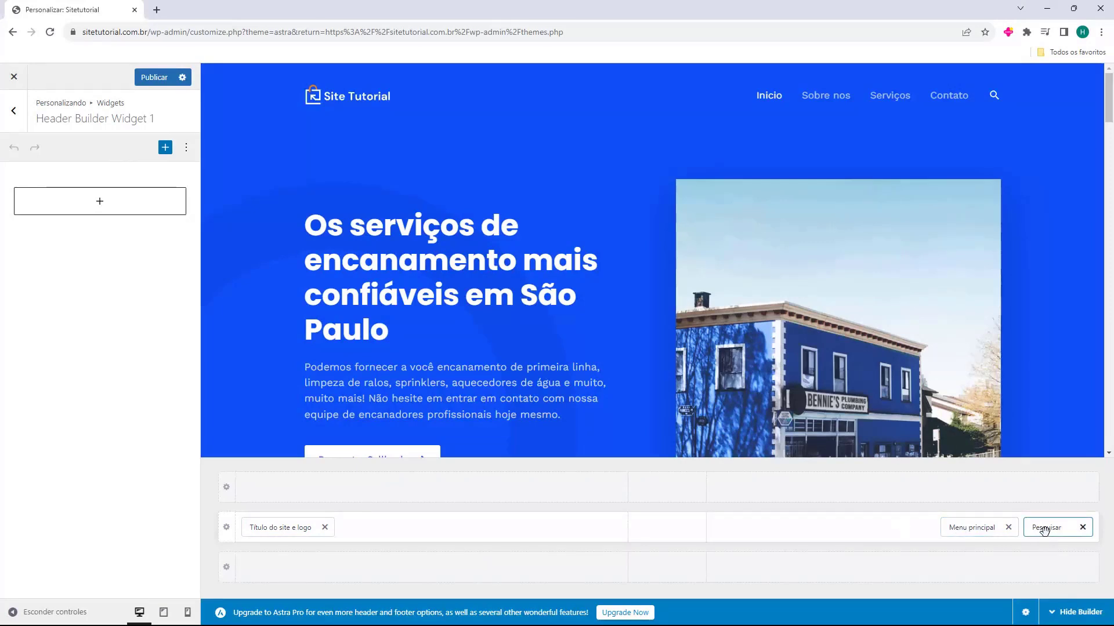
# - Leave the header builder and open the footer builder, Construtor de rodapé
pyautogui.click(1020, 528)
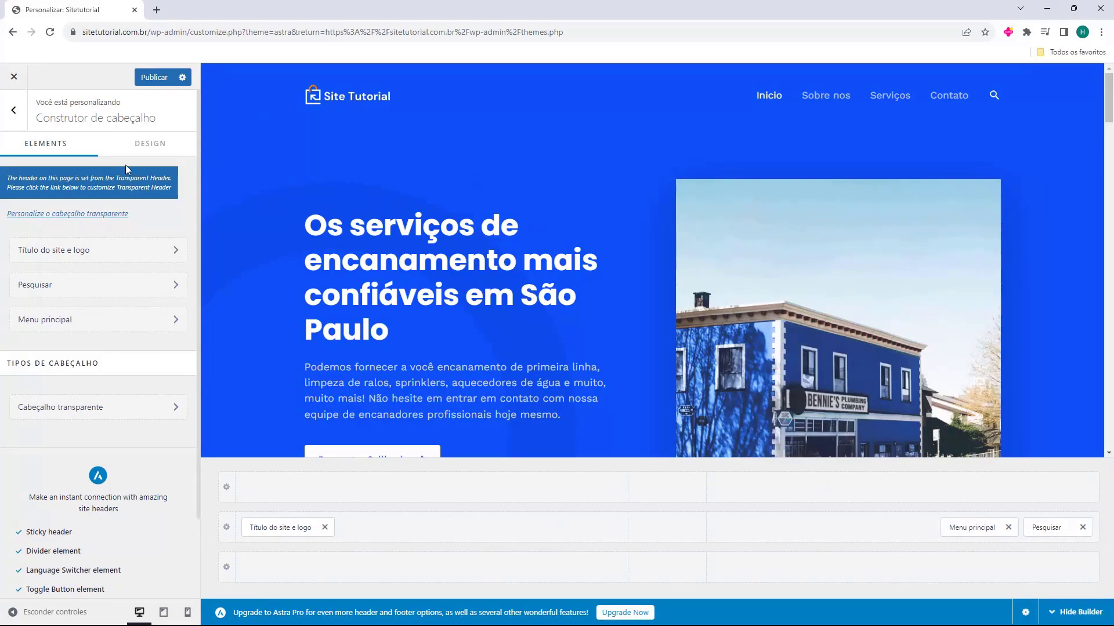
pyautogui.click(13, 110)
pyautogui.scroll(-12, 496, 174)
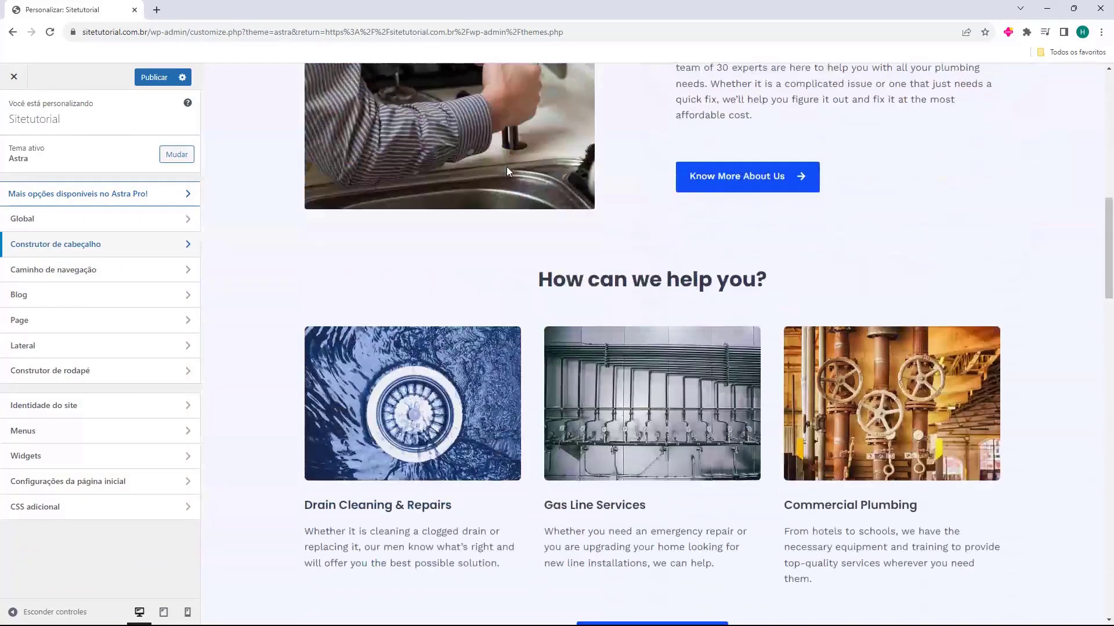
pyautogui.scroll(-20, 506, 172)
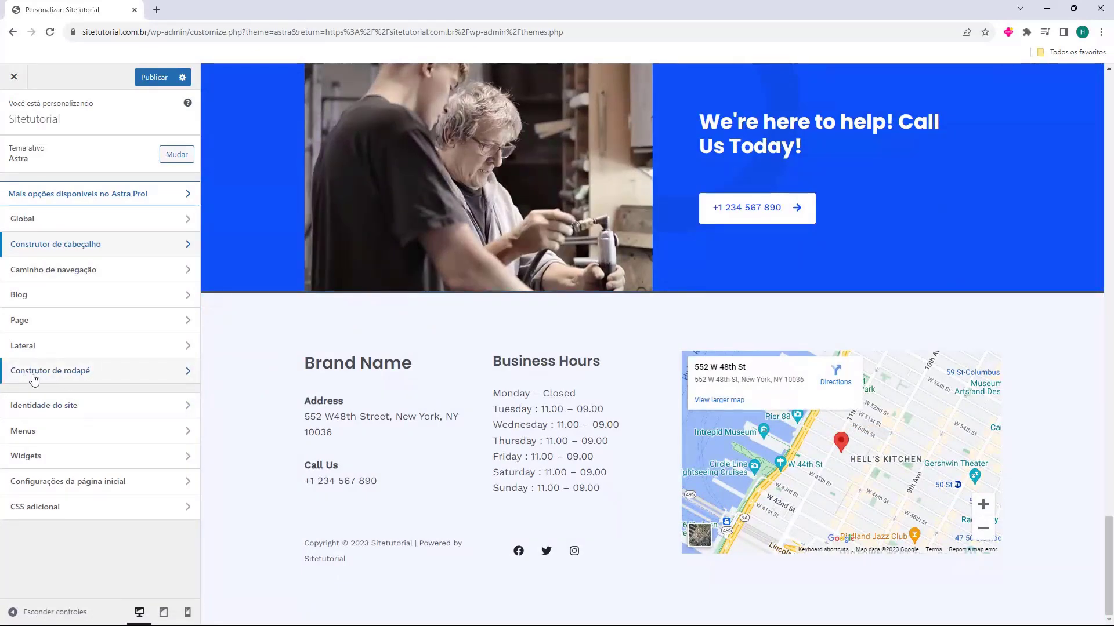
pyautogui.click(67, 379)
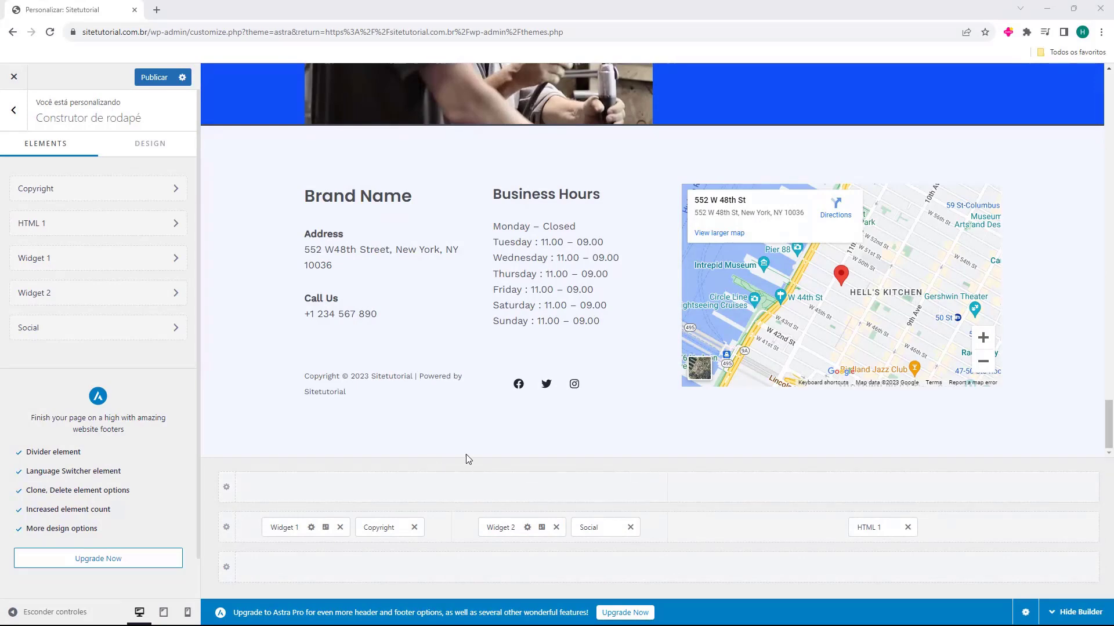
# - Open the general settings of the main footer row, Rodapé principal
pyautogui.scroll(2, 468, 441)
pyautogui.scroll(-1, 493, 191)
pyautogui.scroll(-1, 469, 191)
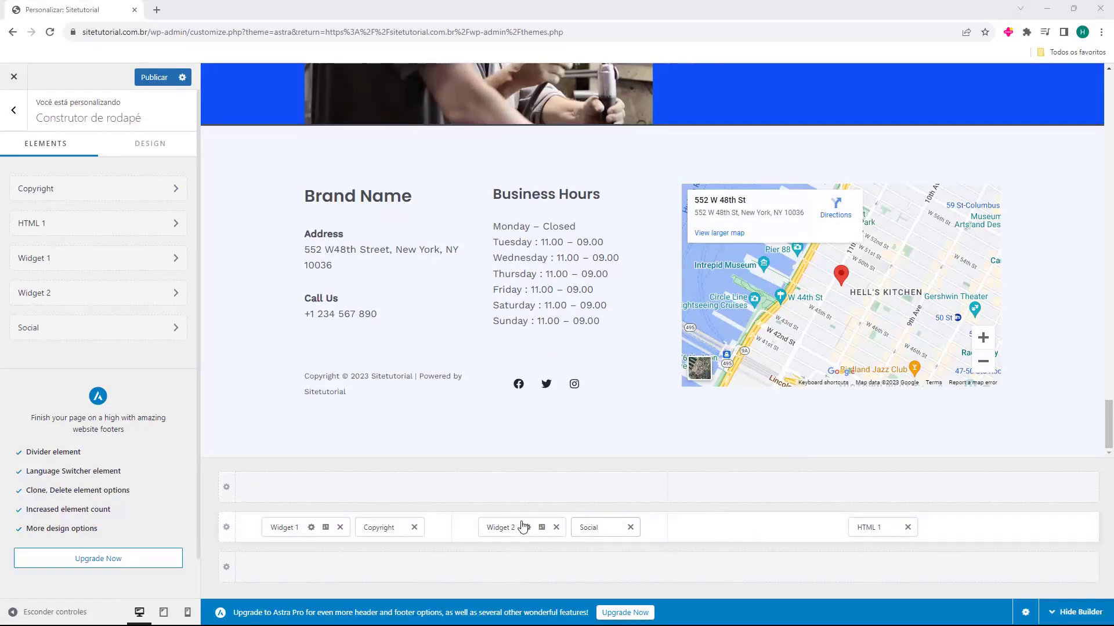
pyautogui.click(226, 528)
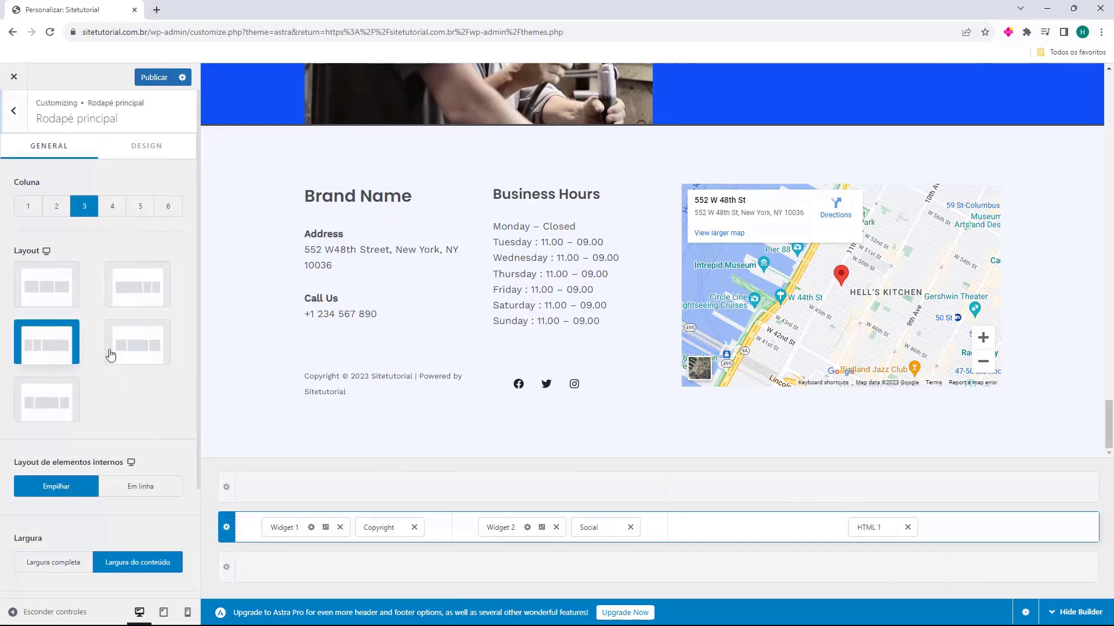
pyautogui.doubleClick(20, 183)
pyautogui.click(58, 193)
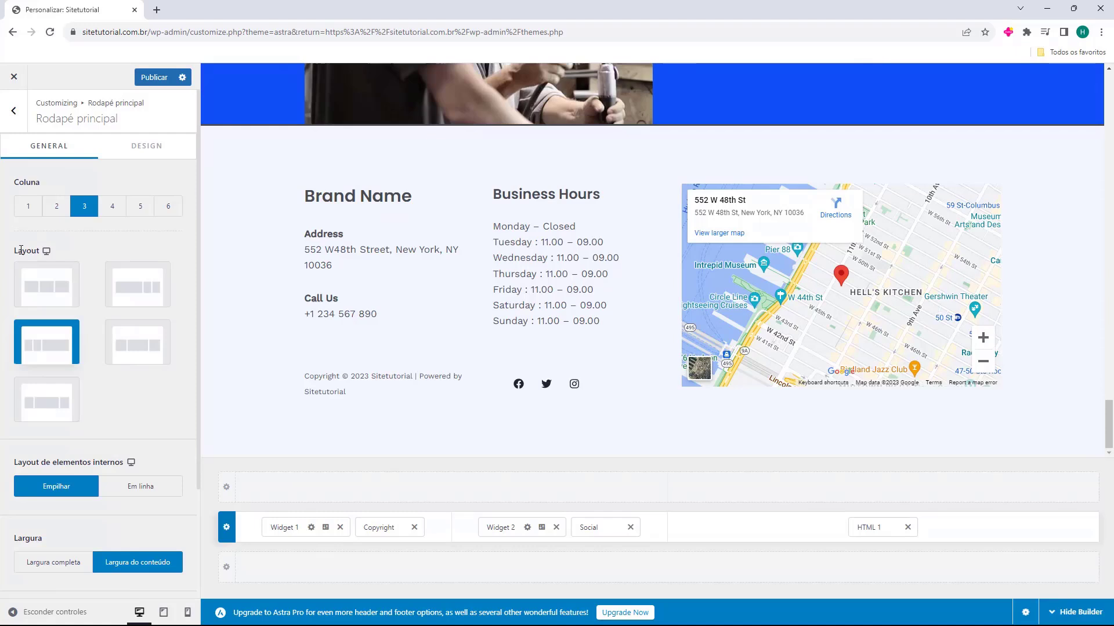
# - Try different column counts from 1 to 6 for the main footer row, ending on 4 columns
pyautogui.click(24, 218)
pyautogui.click(26, 213)
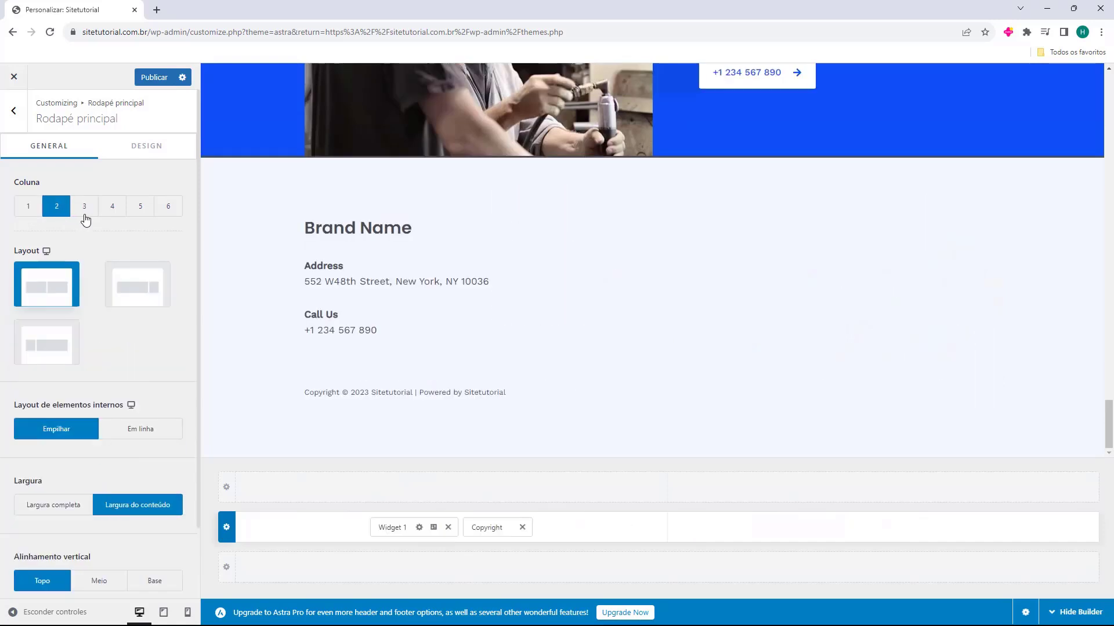
pyautogui.click(85, 216)
pyautogui.click(124, 214)
pyautogui.click(141, 214)
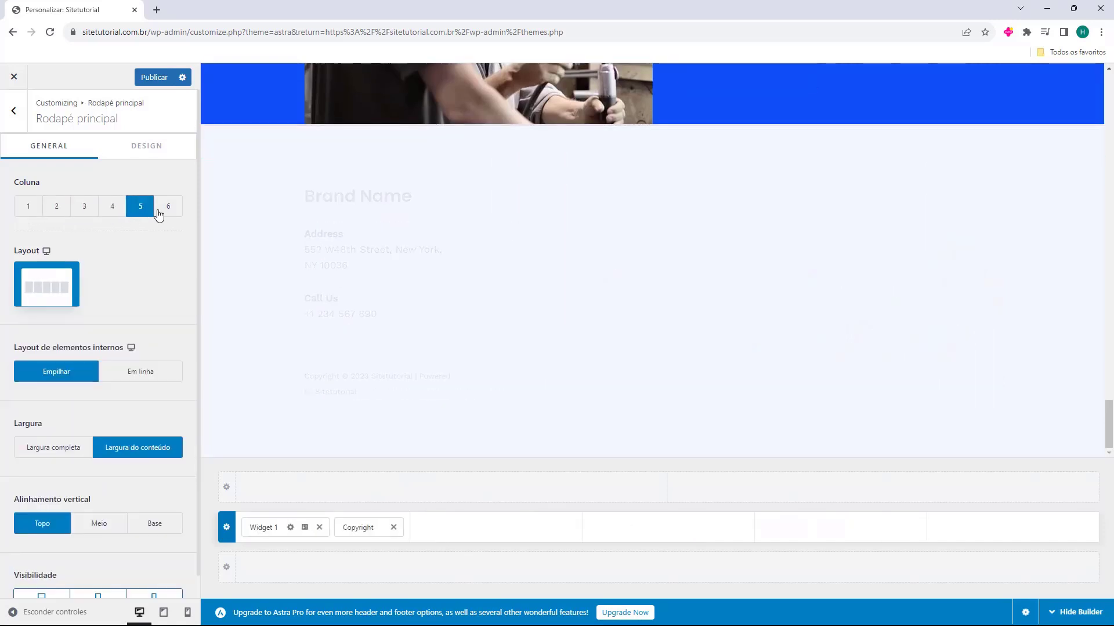
pyautogui.click(164, 214)
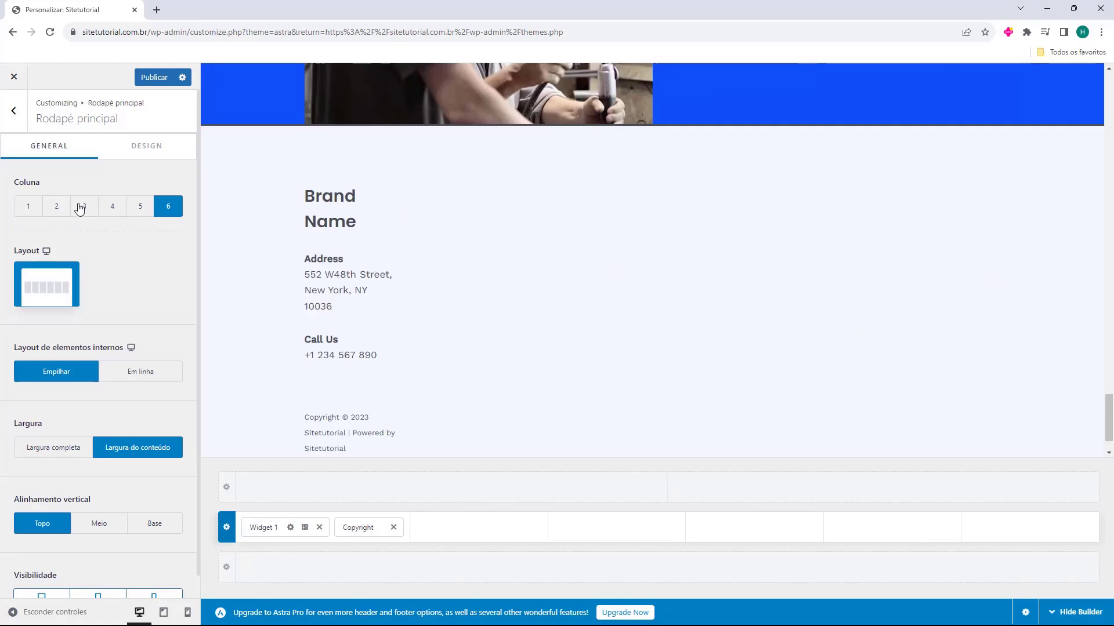
pyautogui.click(86, 209)
pyautogui.click(102, 210)
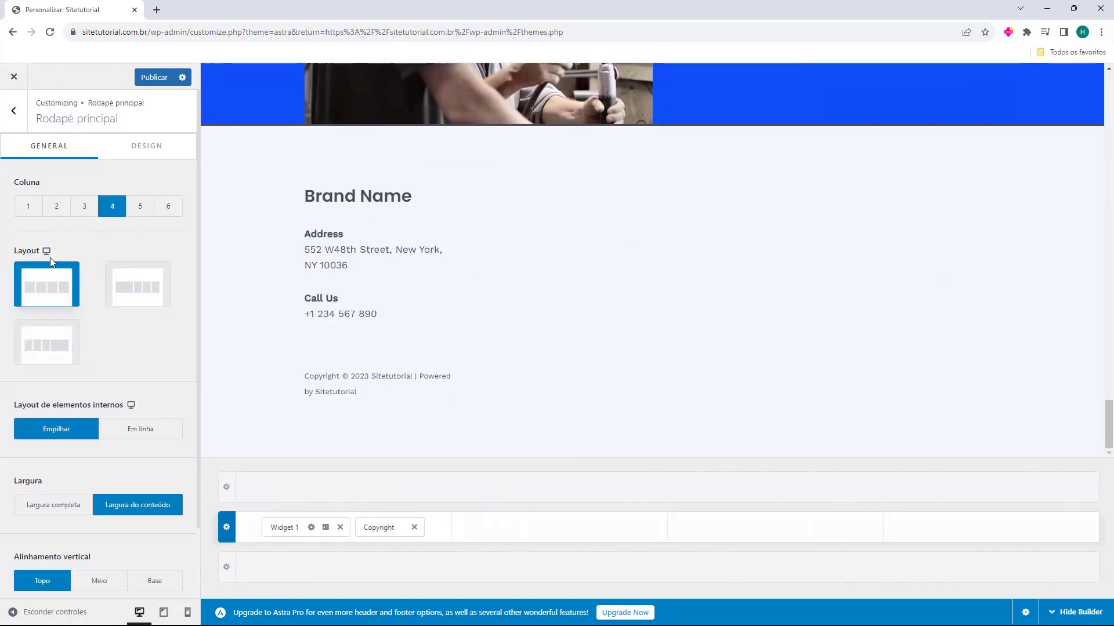
# - Try the four-column layouts with a wider first column and with a wider last column for the main footer row
pyautogui.moveTo(17, 251); pyautogui.dragTo(34, 250)
pyautogui.click(127, 298)
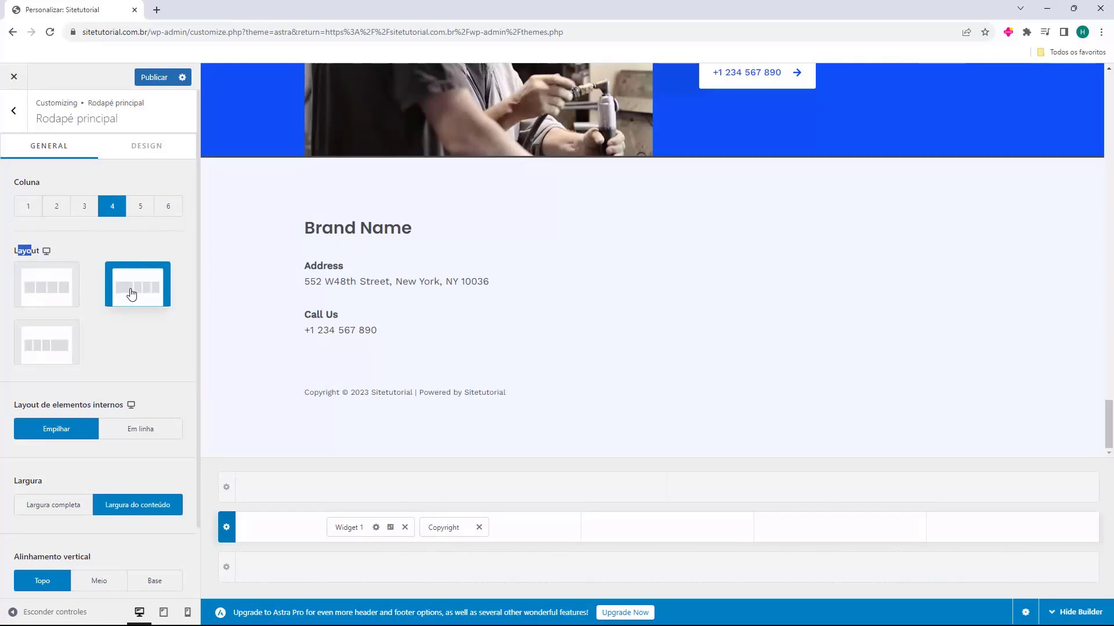
pyautogui.click(47, 341)
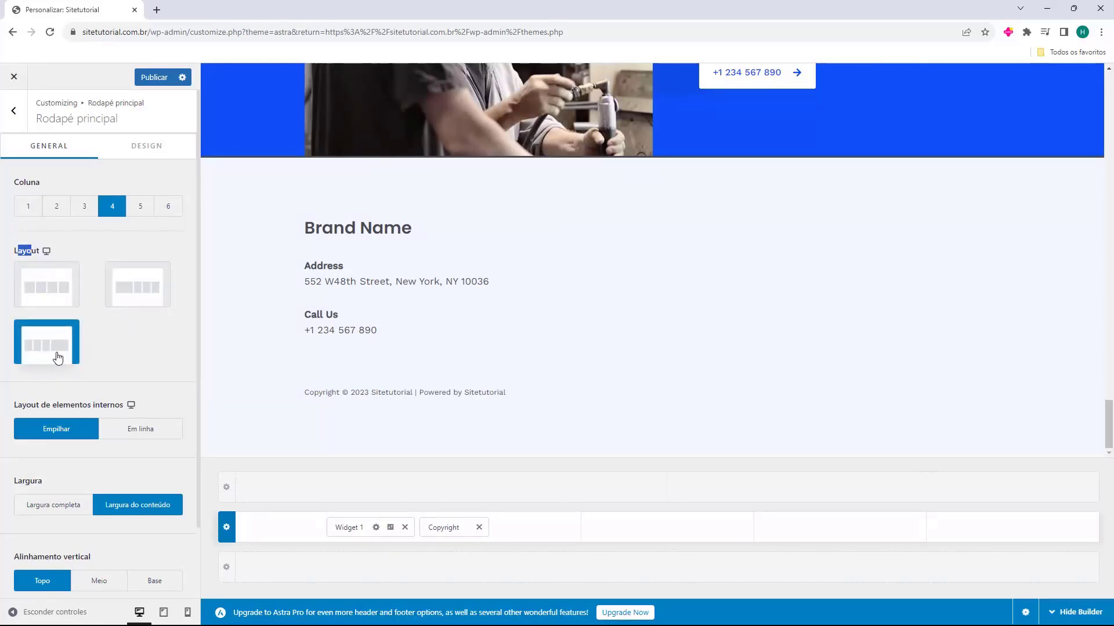
# - Set the main footer row to 3 columns and try the layouts with a wider first, last and middle column
pyautogui.click(81, 207)
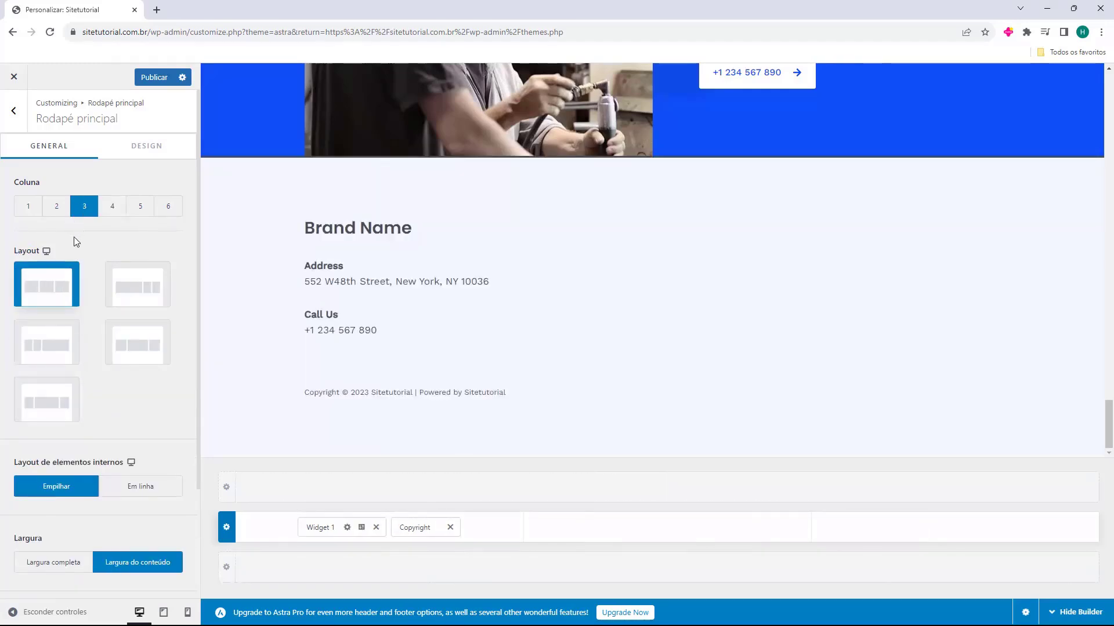
pyautogui.click(137, 288)
pyautogui.click(83, 347)
pyautogui.click(137, 344)
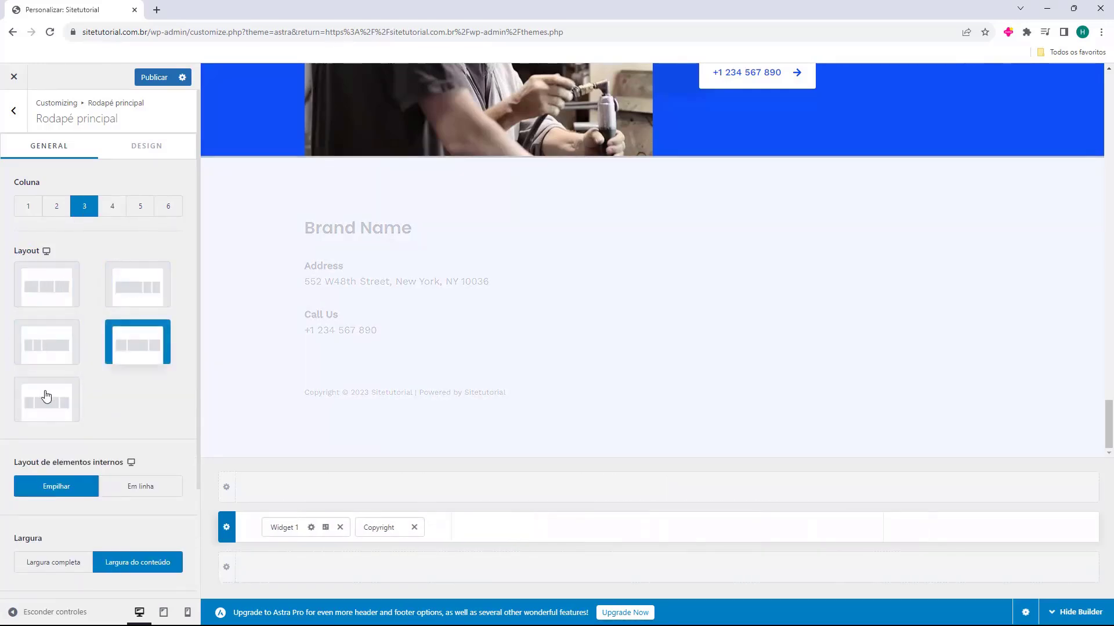
pyautogui.click(46, 398)
# - Try column counts between 2 and 6 for the main footer row, ending on 4 equal columns
pyautogui.click(50, 214)
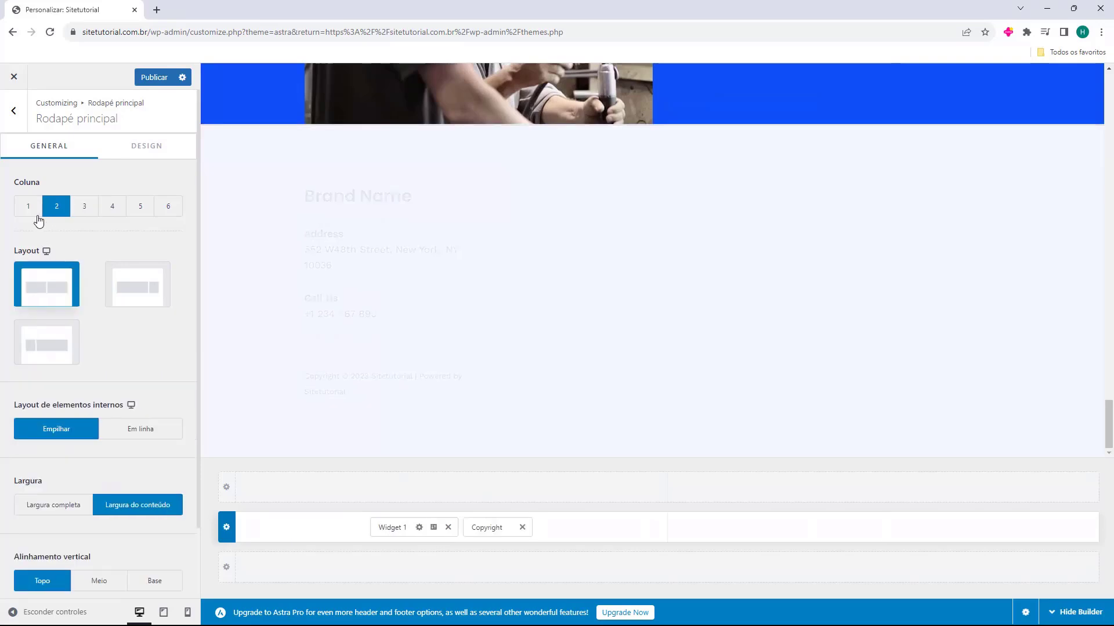
pyautogui.click(137, 212)
pyautogui.click(116, 211)
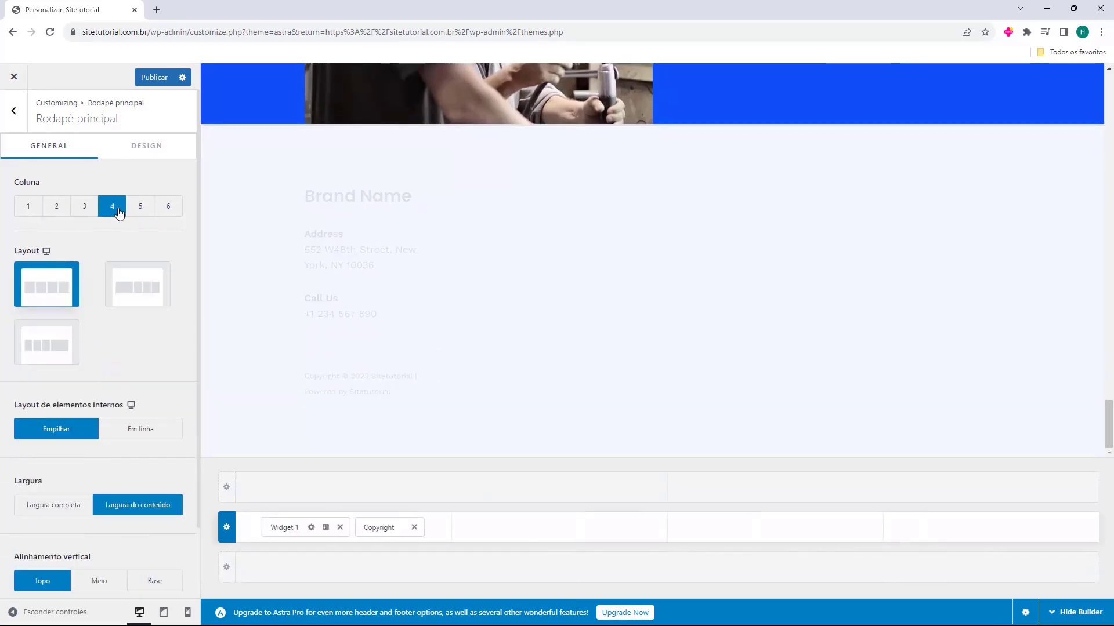
pyautogui.click(138, 210)
pyautogui.click(107, 215)
pyautogui.click(139, 210)
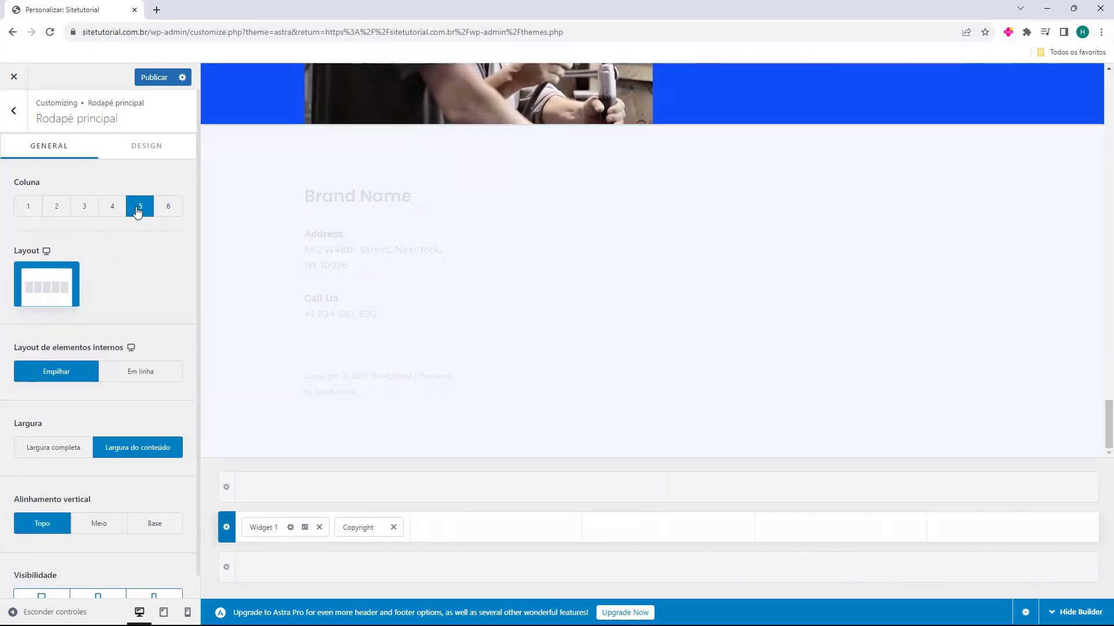
pyautogui.click(169, 211)
pyautogui.click(145, 217)
pyautogui.click(119, 216)
pyautogui.click(86, 214)
pyautogui.click(111, 212)
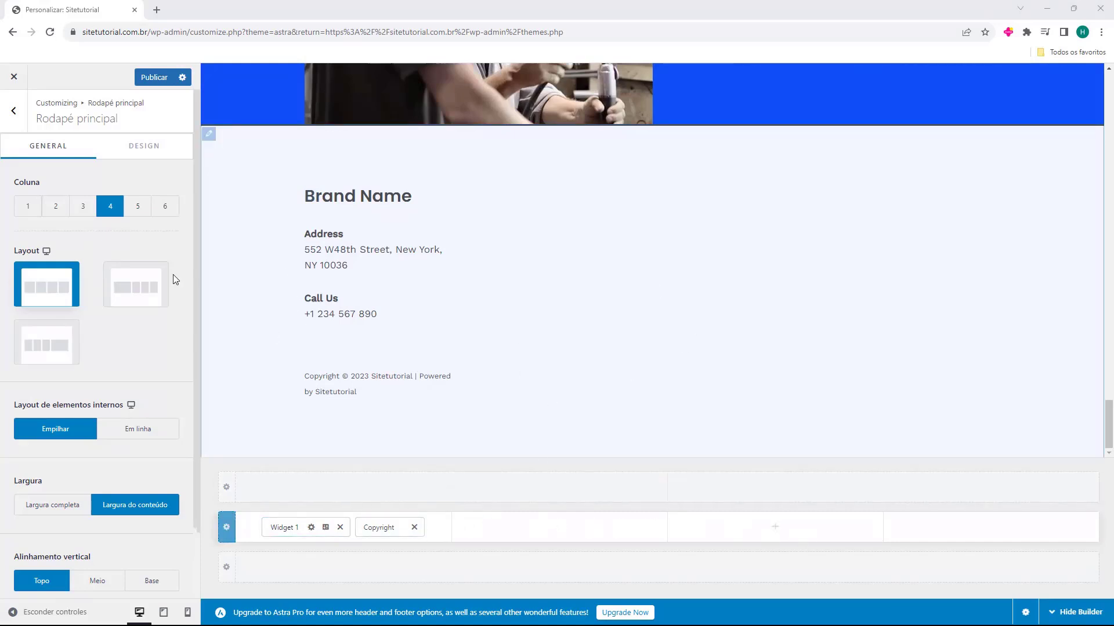
# - Set the main footer row to 3 columns using the layout with a wider first column
pyautogui.click(81, 215)
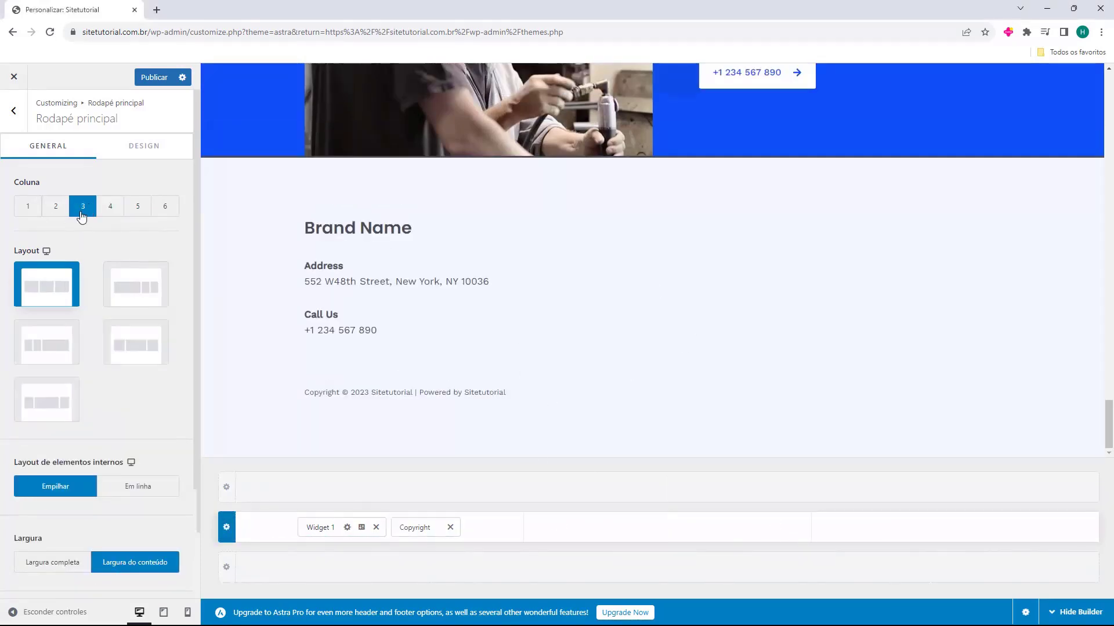
pyautogui.click(122, 297)
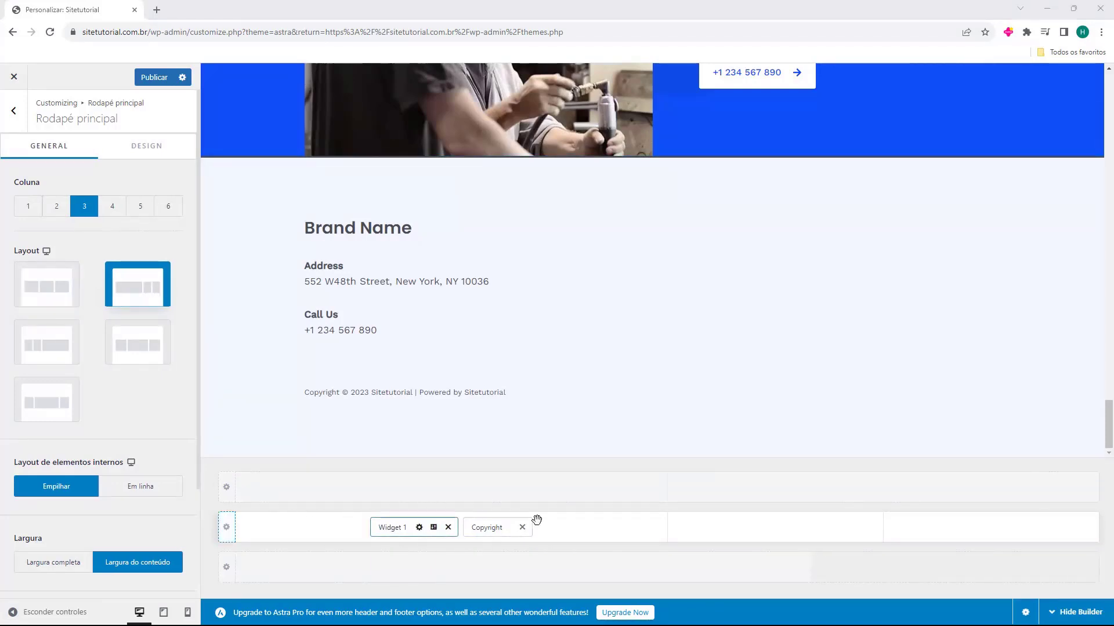
# - Open Widget 1 of the main footer row and examine its text block's title and content fields
pyautogui.click(392, 527)
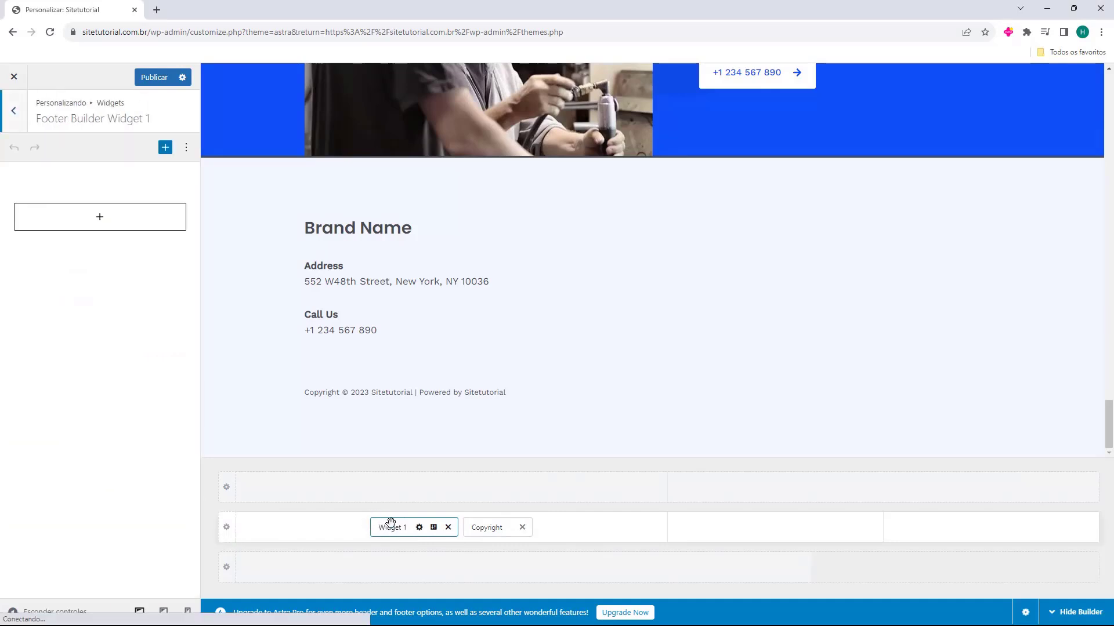
pyautogui.click(119, 258)
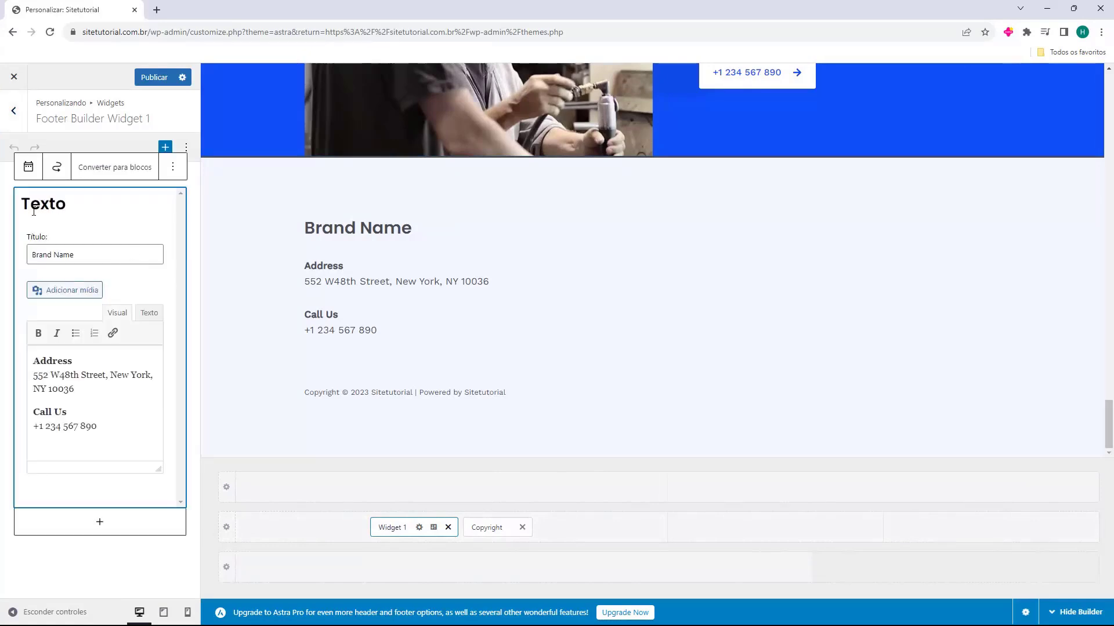
pyautogui.moveTo(30, 211); pyautogui.dragTo(58, 206)
pyautogui.click(35, 238)
# - Change the footer Copyright element's text to "Copyright [copyright] - Todos os direitos reservados - Sitetutorial"
pyautogui.click(490, 526)
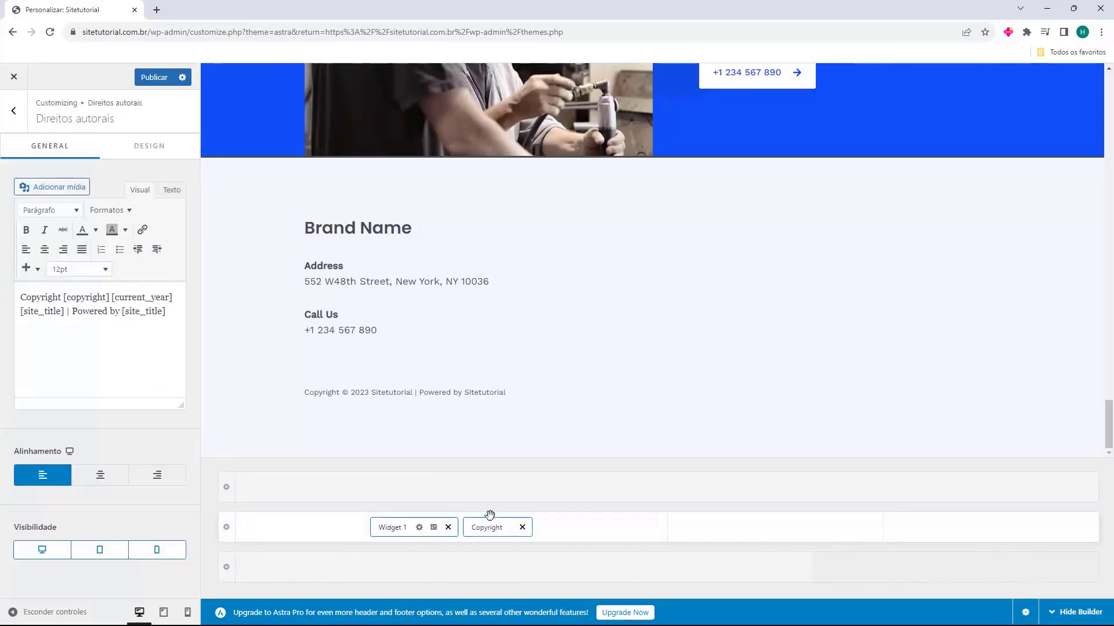
pyautogui.click(499, 528)
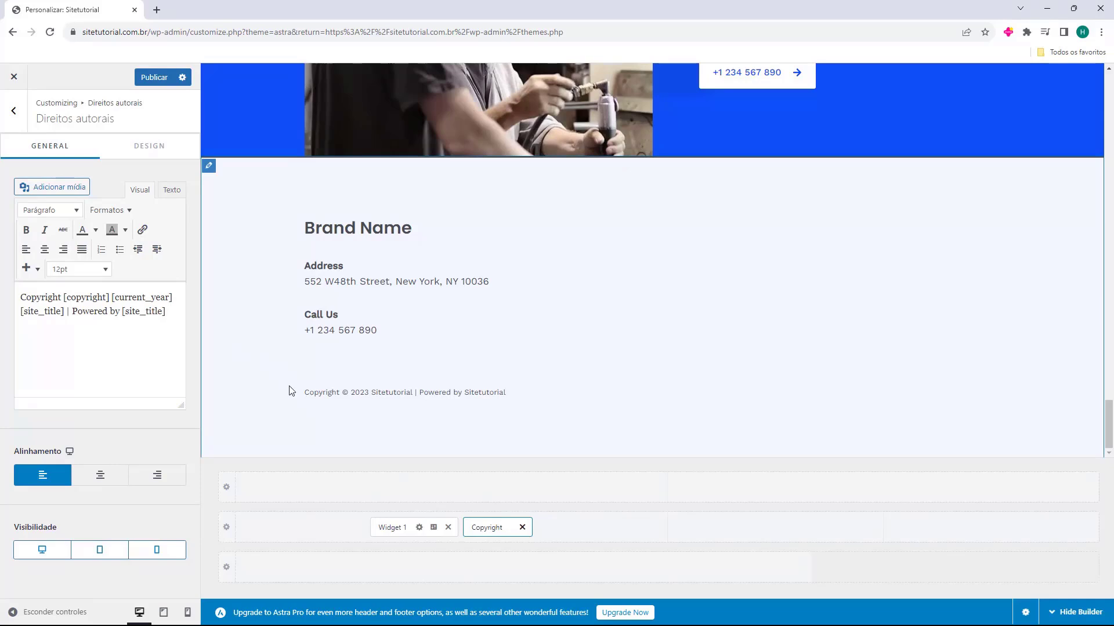
pyautogui.moveTo(68, 298); pyautogui.dragTo(93, 298)
pyautogui.click(176, 327)
pyautogui.keyDown('shift'); pyautogui.click(113, 297); pyautogui.keyUp('shift')
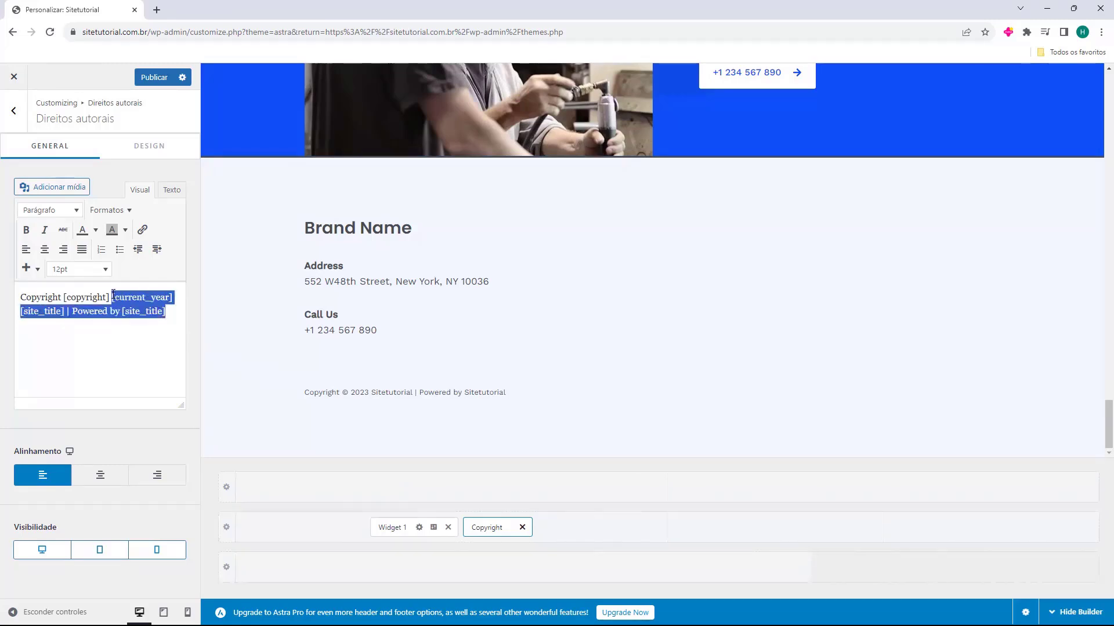
pyautogui.press('BackSpace')
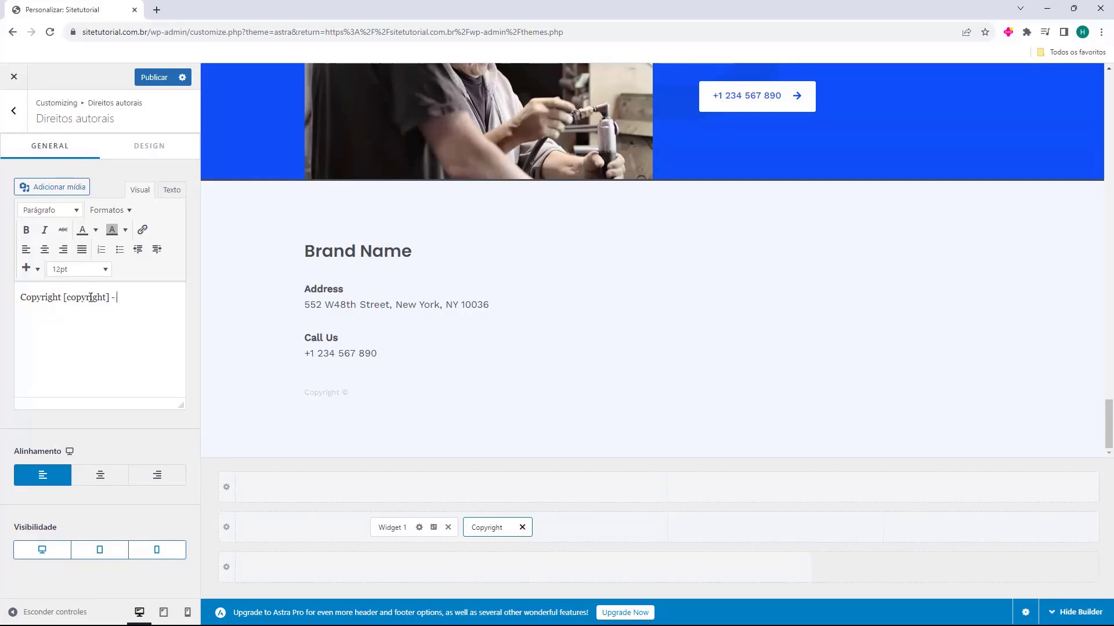
pyautogui.write('- Todos os direitos reservados - Sitetutorial')
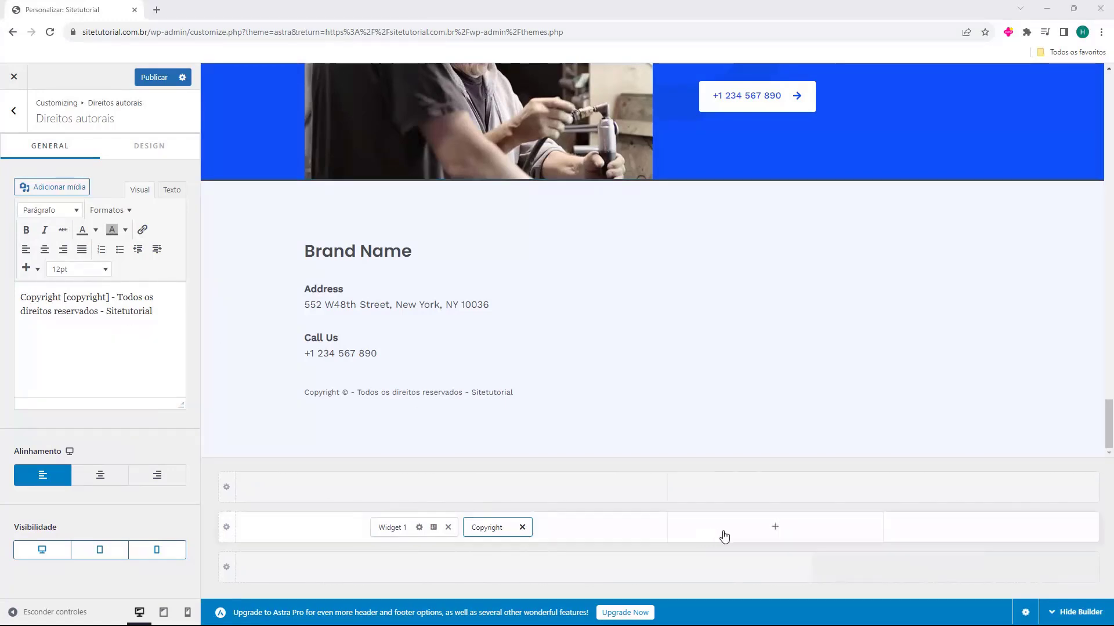
# - Add Widget 2 to the middle column of the main footer row and remove its Business Hours text block
pyautogui.click(768, 528)
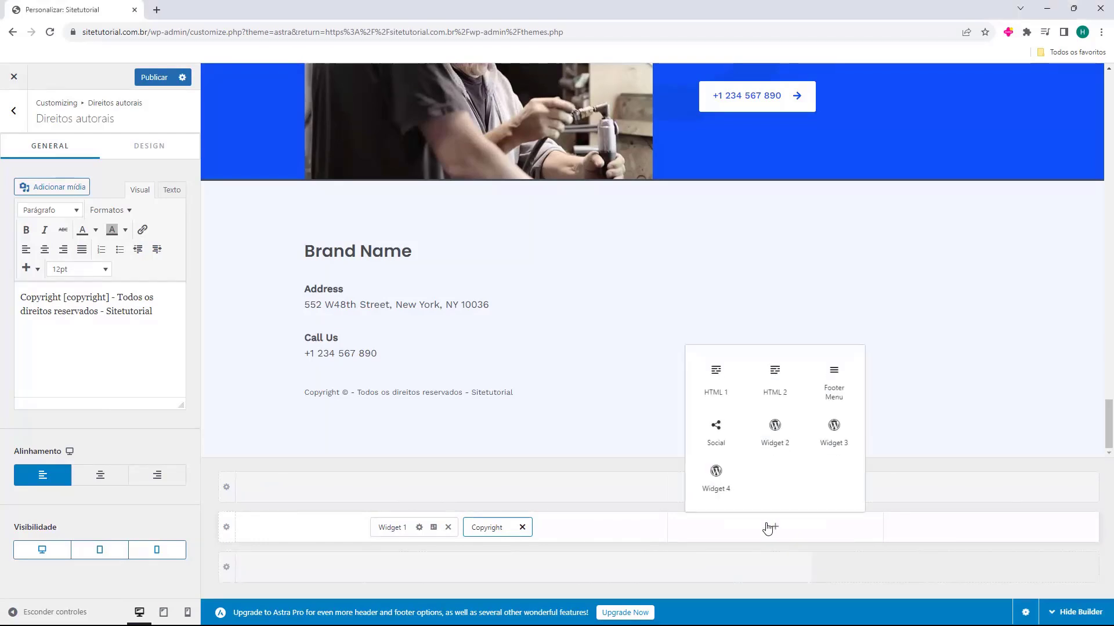
pyautogui.click(775, 435)
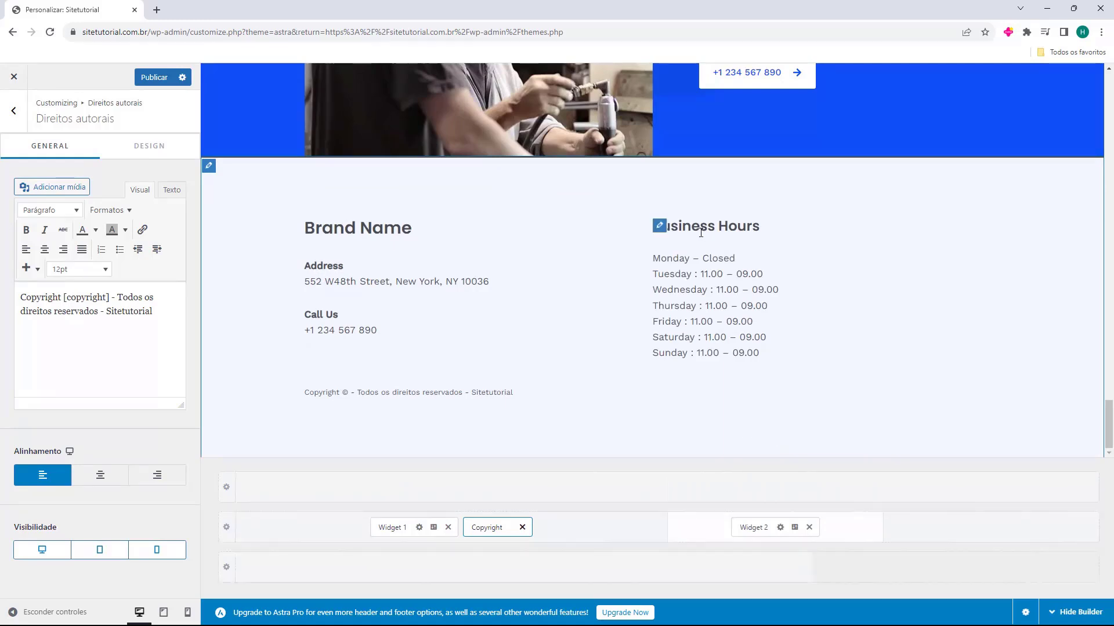
pyautogui.click(746, 526)
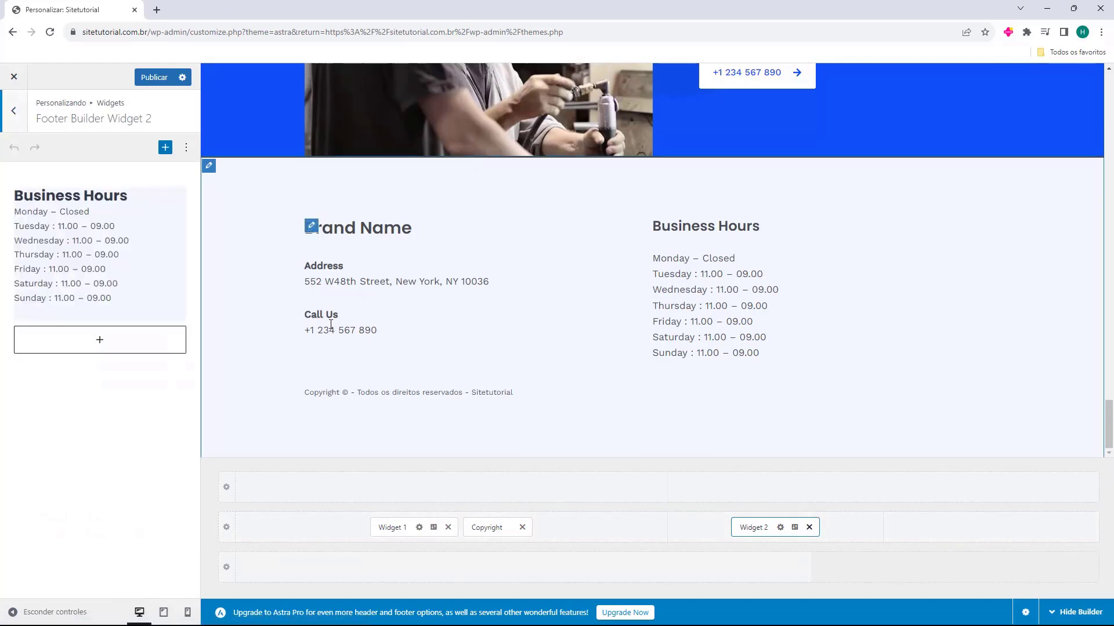
pyautogui.click(92, 288)
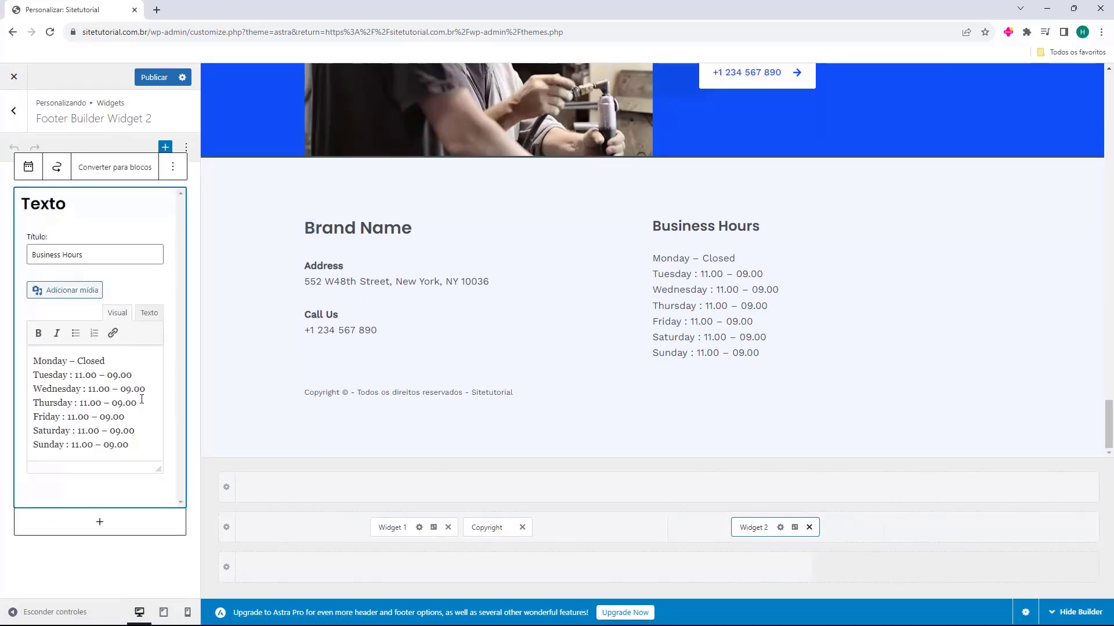
pyautogui.hotkey('shift', 'alt', 'z')
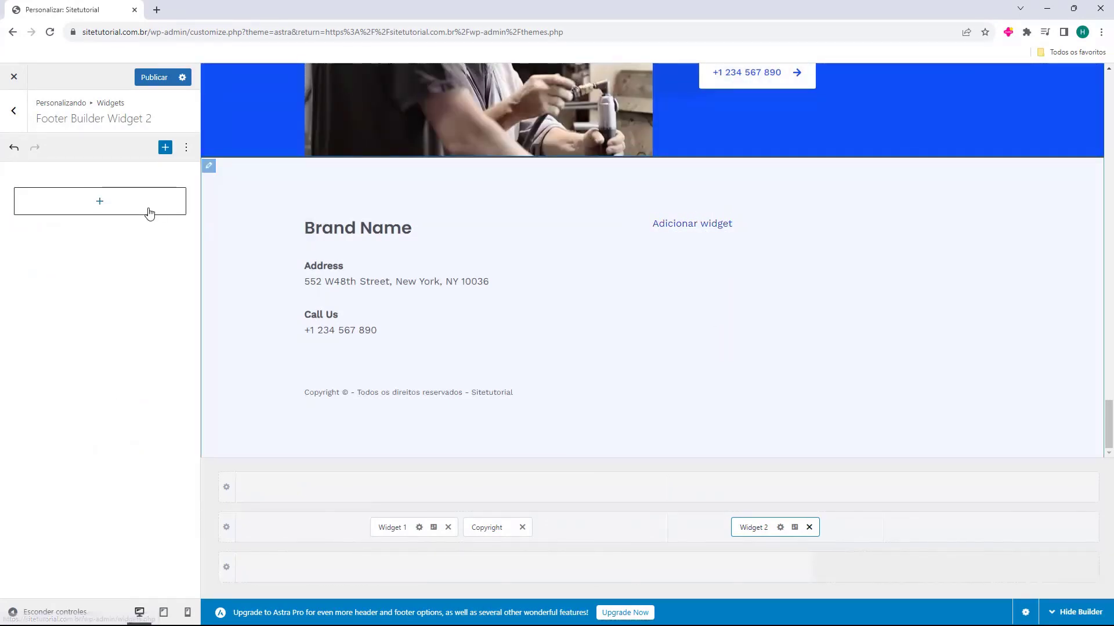
# - Insert a Menu block found by searching "menu" into Widget 2 and title it "Paginas"
pyautogui.click(103, 203)
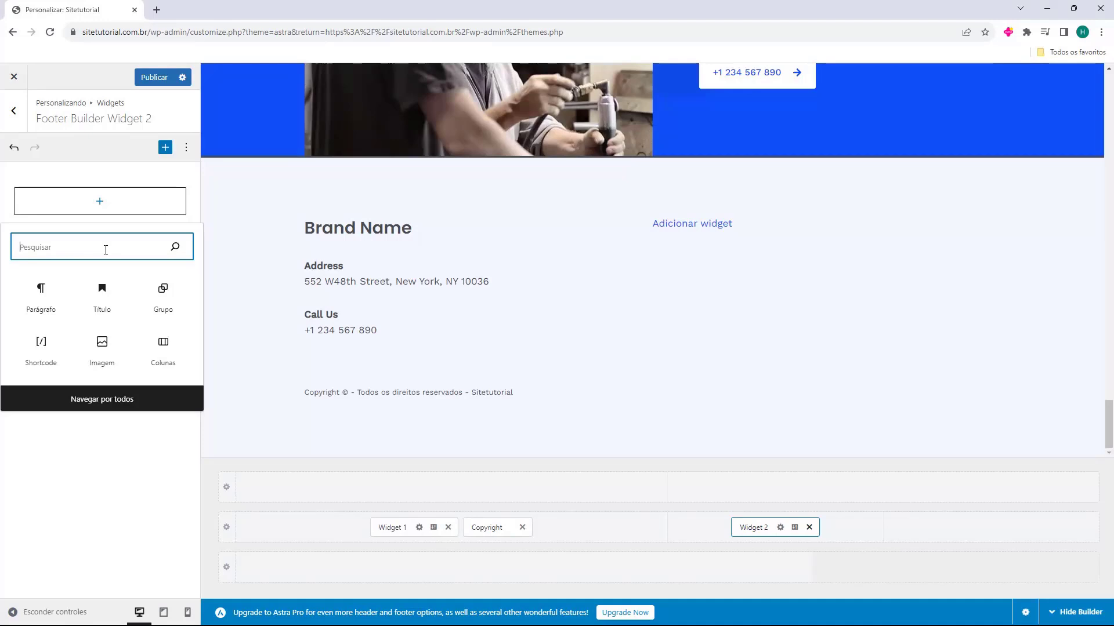
pyautogui.write('menu')
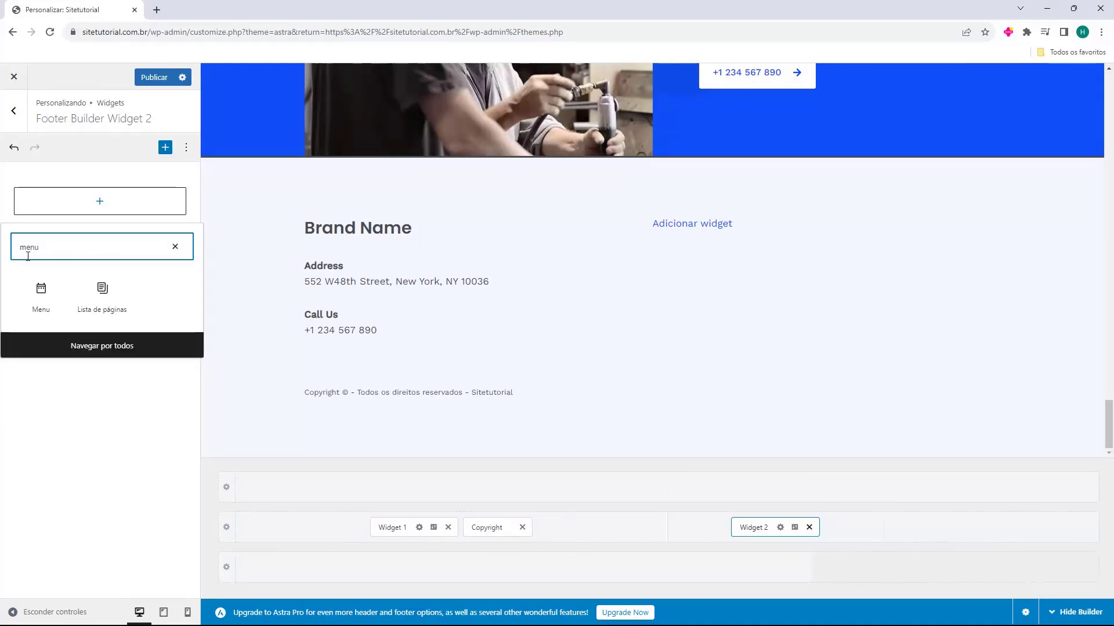
pyautogui.click(39, 295)
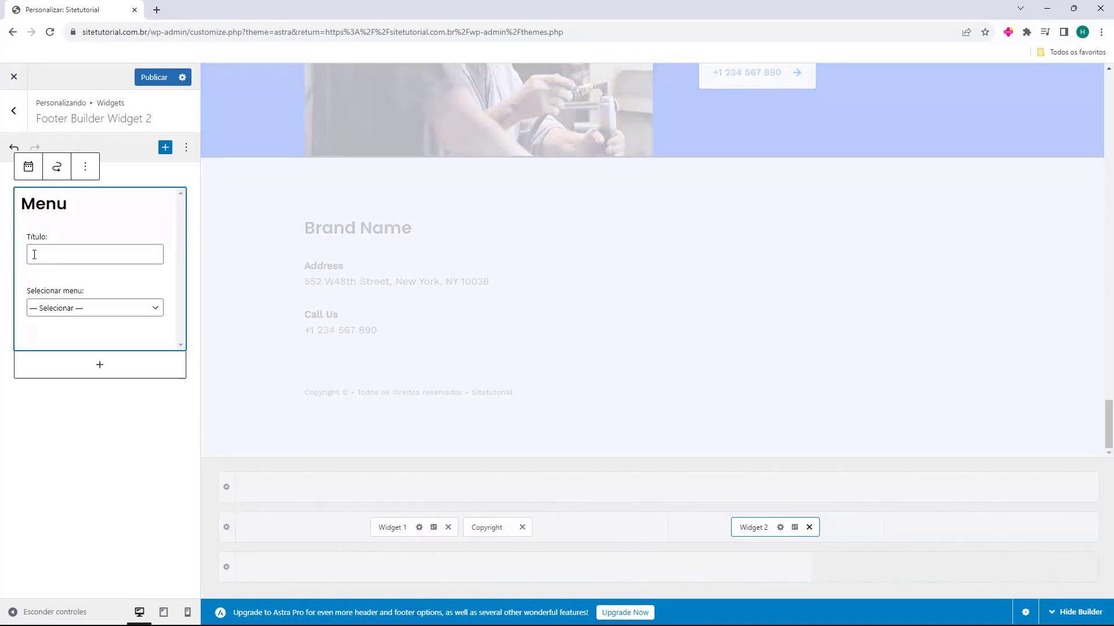
pyautogui.click(34, 256)
pyautogui.write('Paginas')
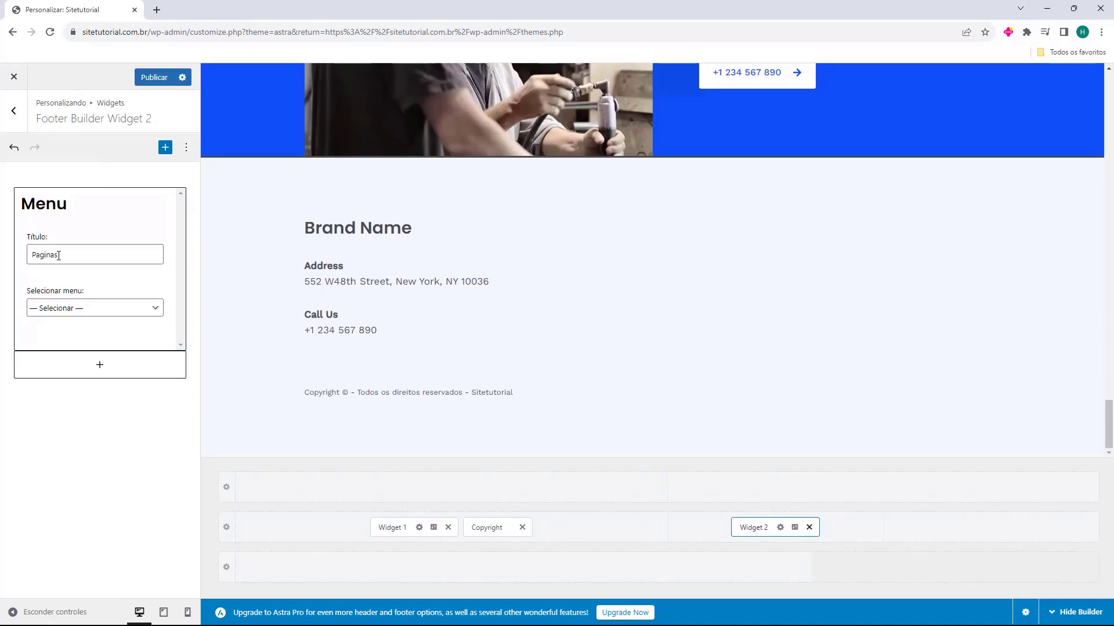
# - Choose Primary Menu as the menu for the Paginas block and leave the block's editing form
pyautogui.click(69, 309)
pyautogui.click(71, 332)
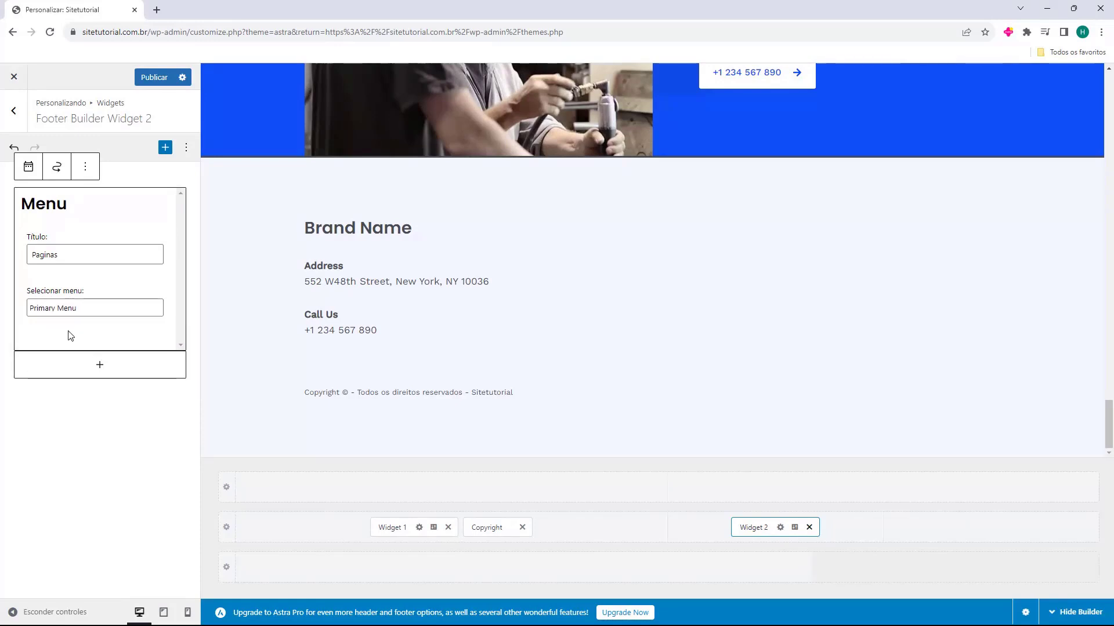
pyautogui.click(34, 313)
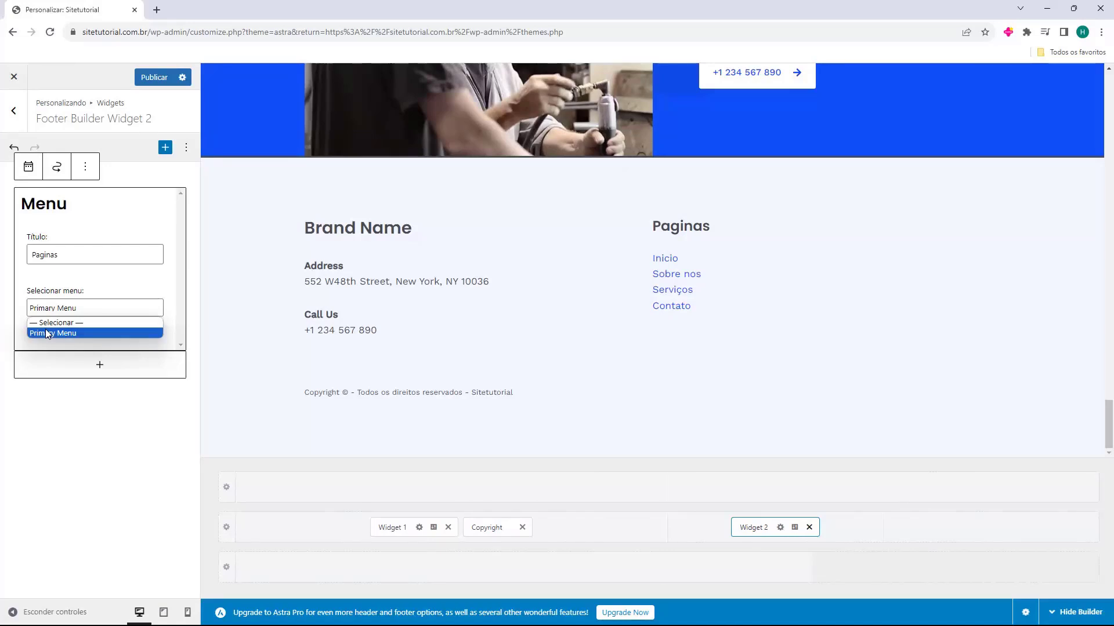
pyautogui.click(48, 334)
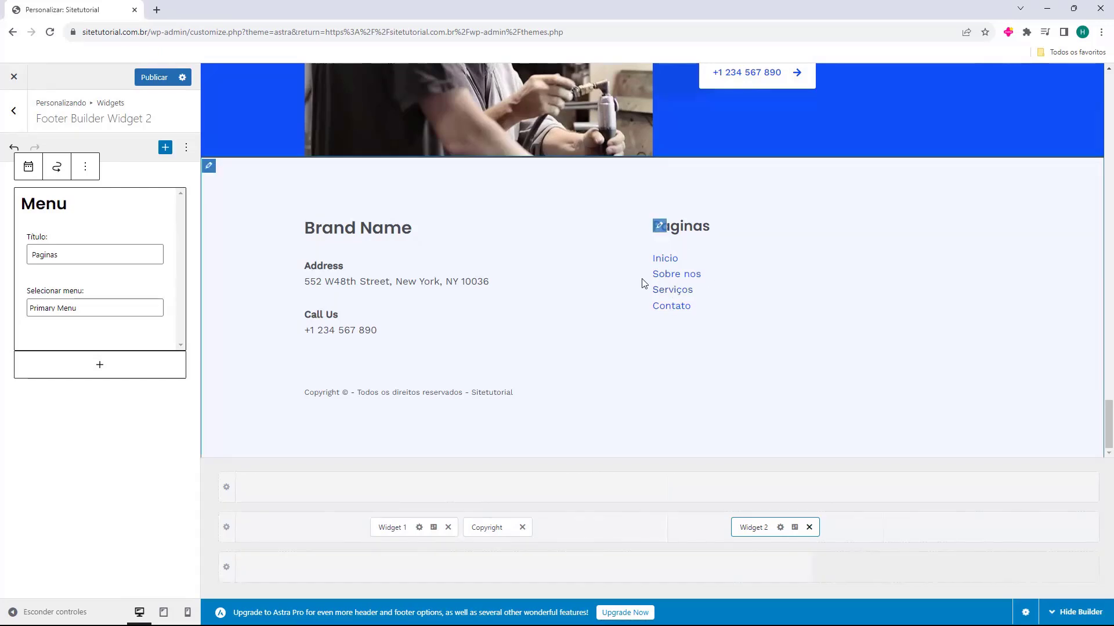
pyautogui.click(80, 422)
pyautogui.click(50, 308)
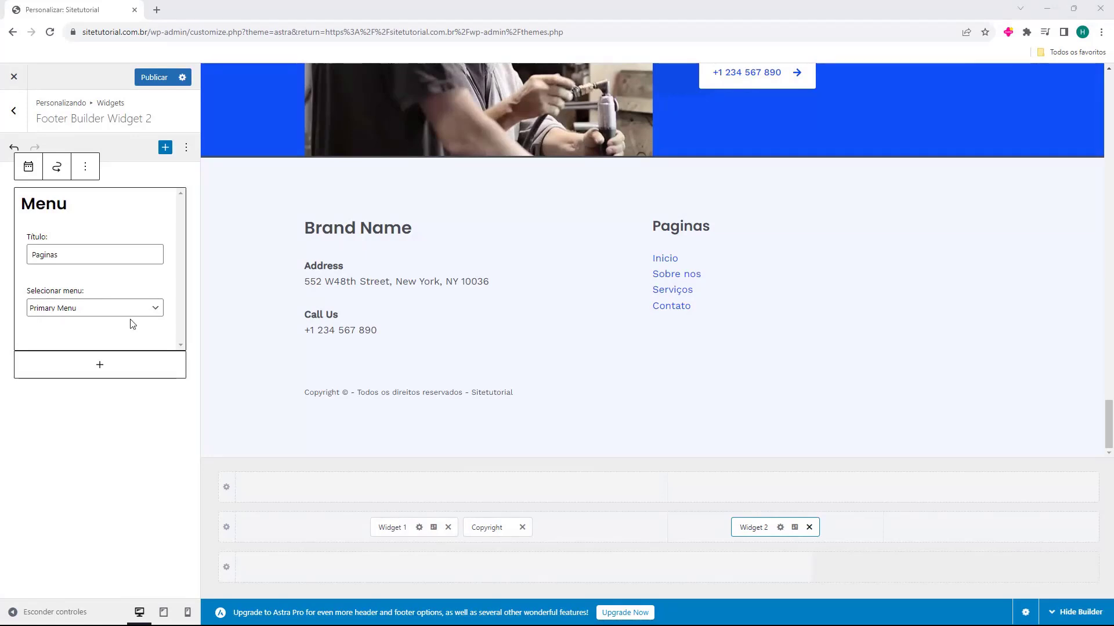
pyautogui.click(406, 423)
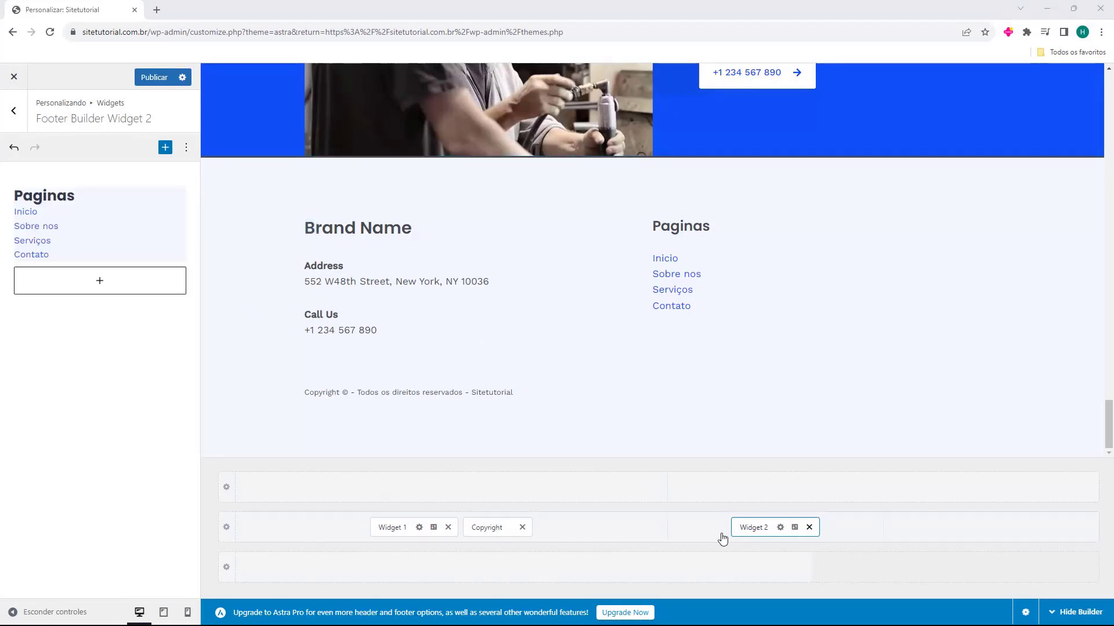
# - Add the HTML 1 element to the last column of the main footer row and delete its embedded map
pyautogui.click(990, 528)
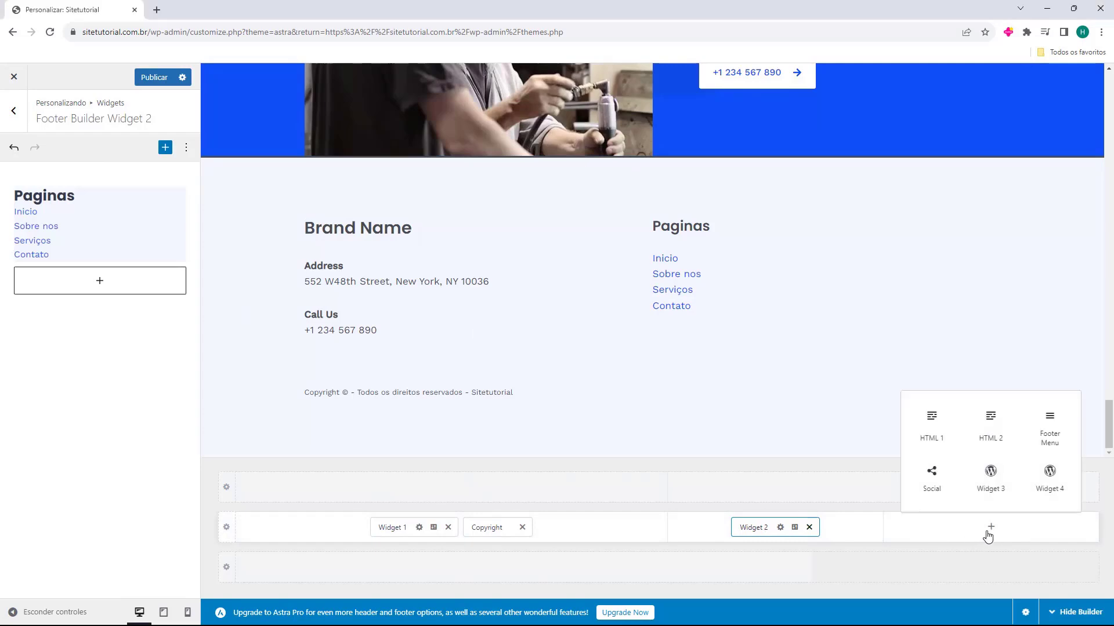
pyautogui.click(934, 425)
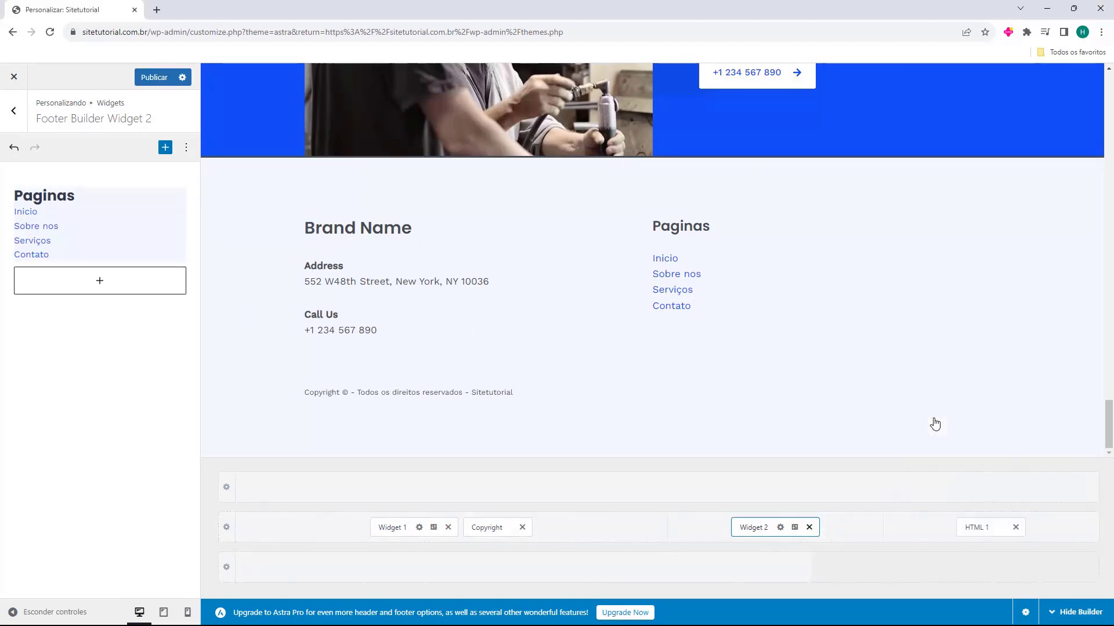
pyautogui.click(975, 527)
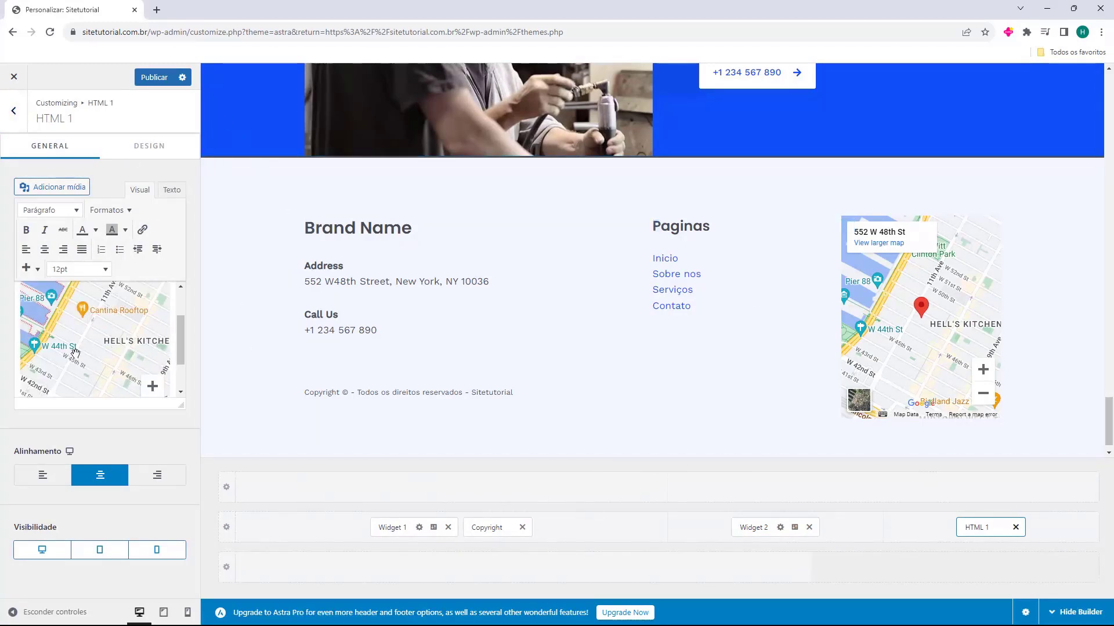
pyautogui.scroll(-2, 83, 352)
pyautogui.press('Delete')
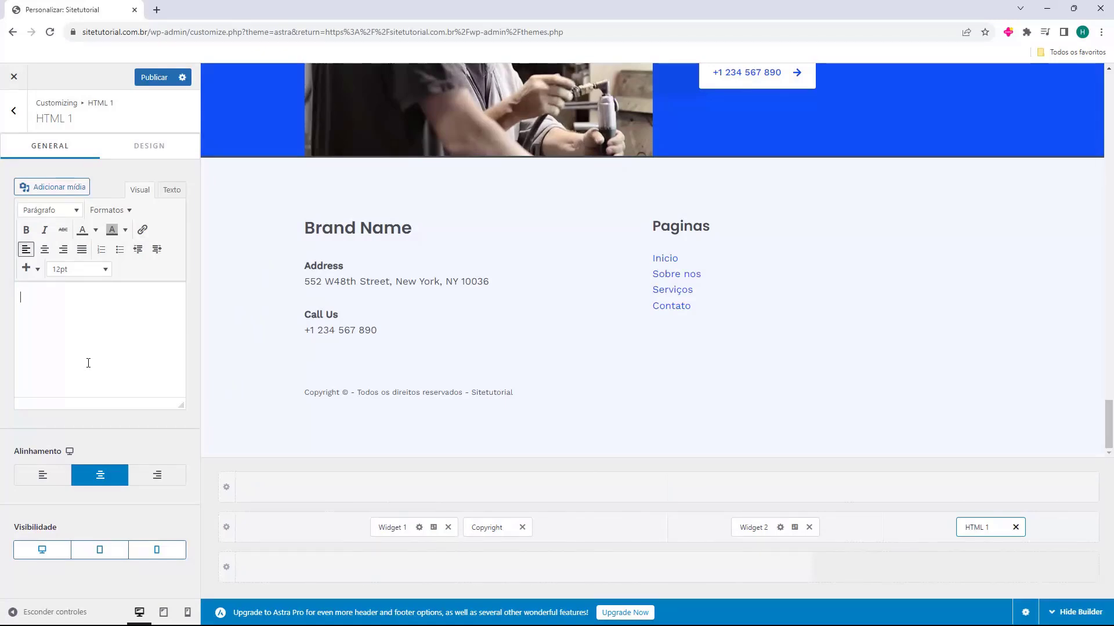
# - Paste the "Contatos:" text with the WhatsApp number and contact e-mail into HTML 1 and align the element left
pyautogui.hotkey('ctrl', 'v')
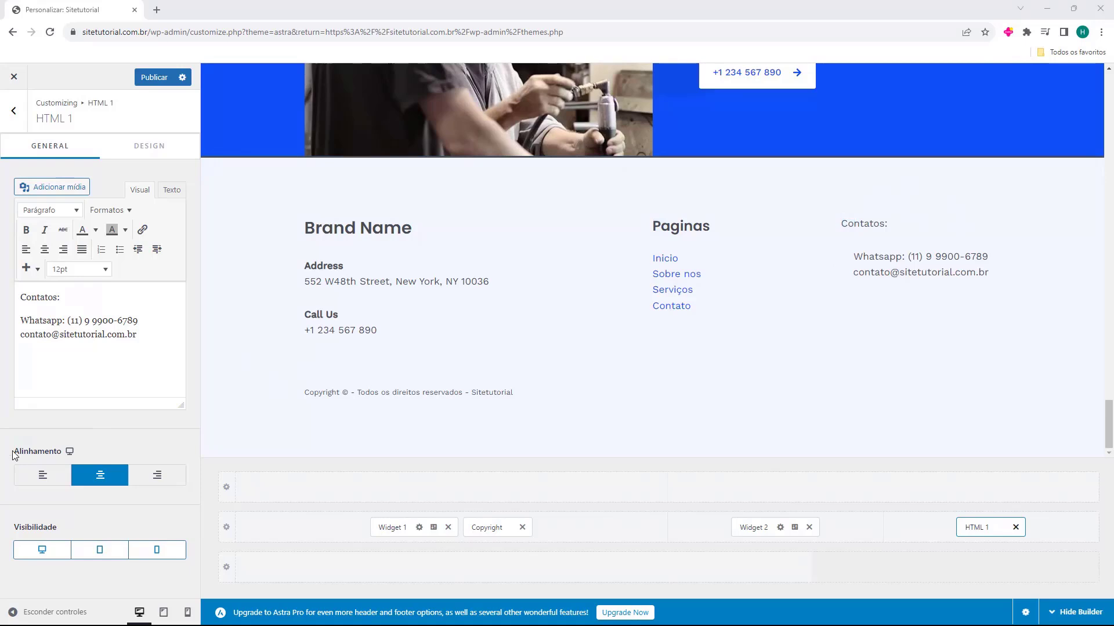
pyautogui.click(41, 477)
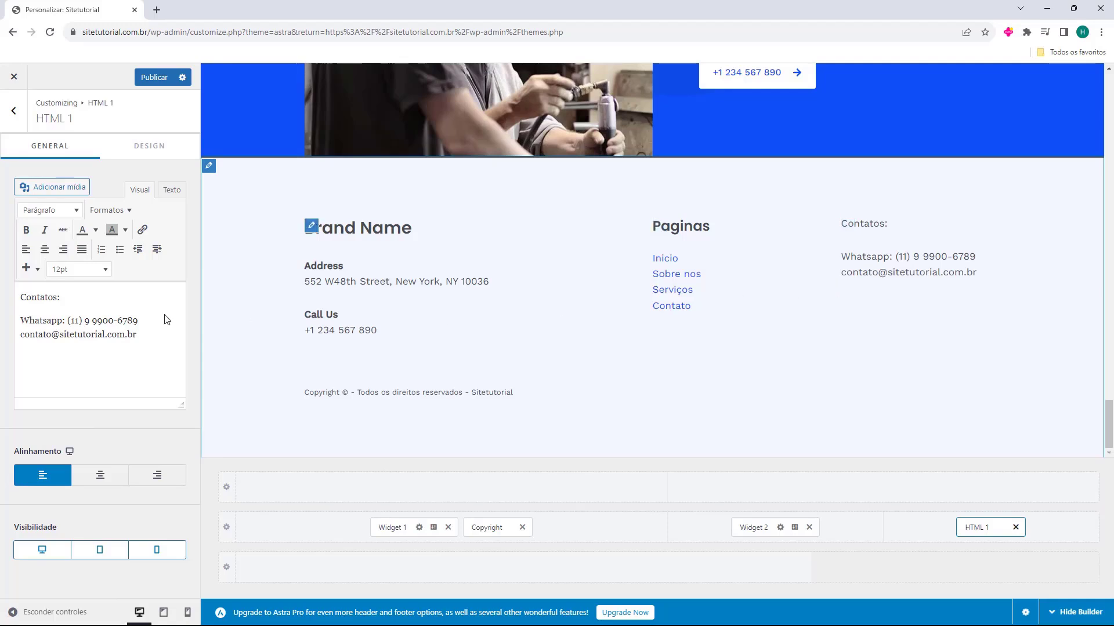
# - Set the font size of the "Contatos:" heading in HTML 1 to 24pt
pyautogui.click(69, 297)
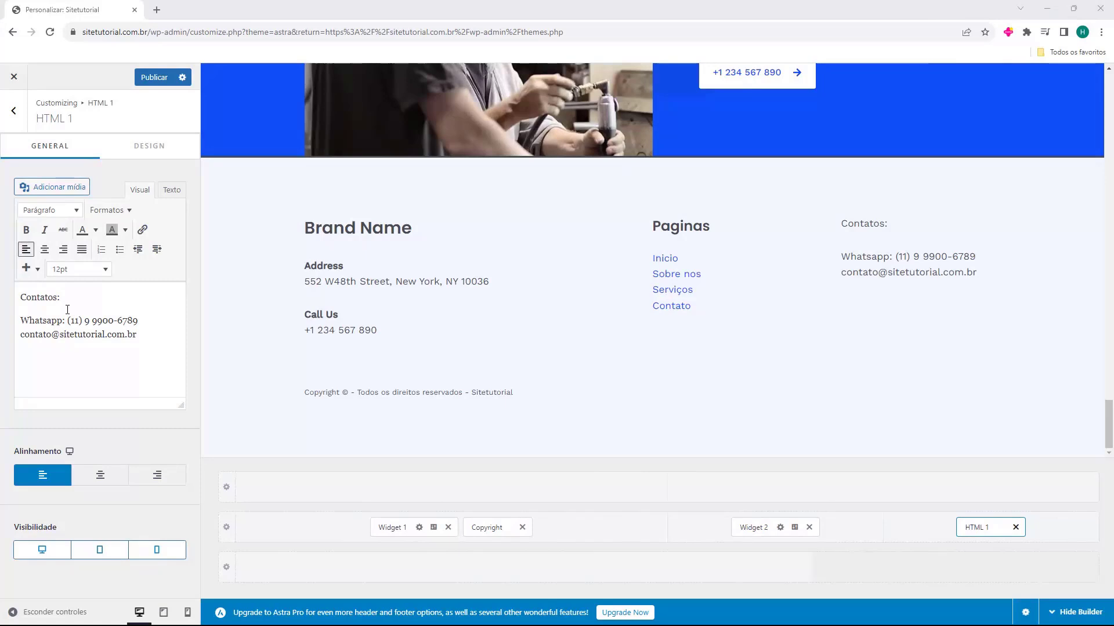
pyautogui.moveTo(64, 301); pyautogui.dragTo(14, 299)
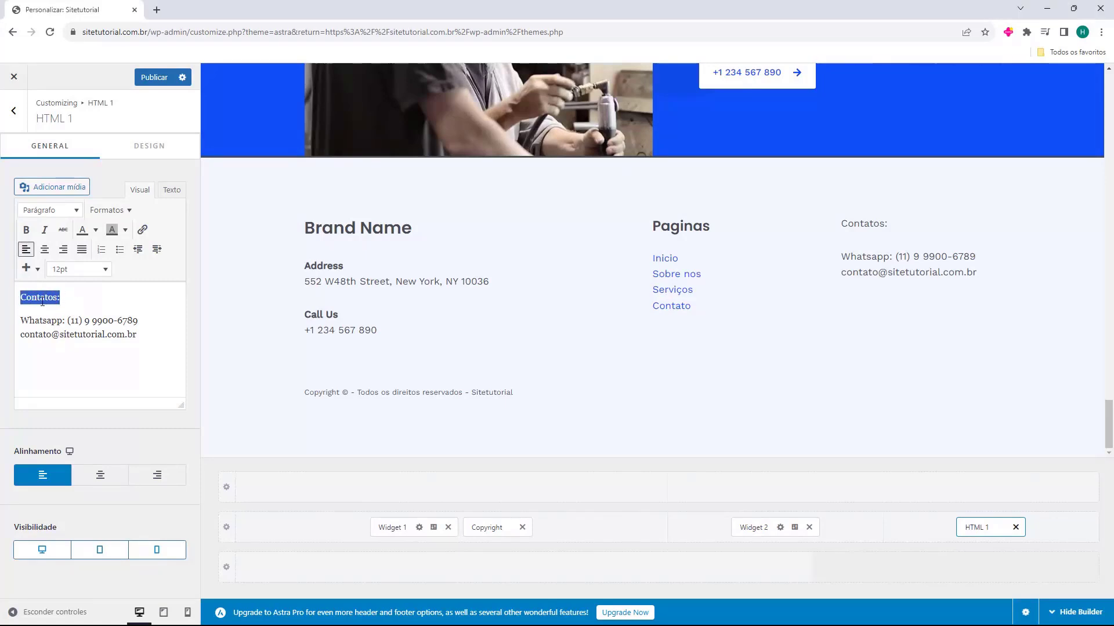
pyautogui.click(76, 270)
pyautogui.click(88, 298)
pyautogui.moveTo(64, 299); pyautogui.dragTo(18, 299)
pyautogui.click(60, 272)
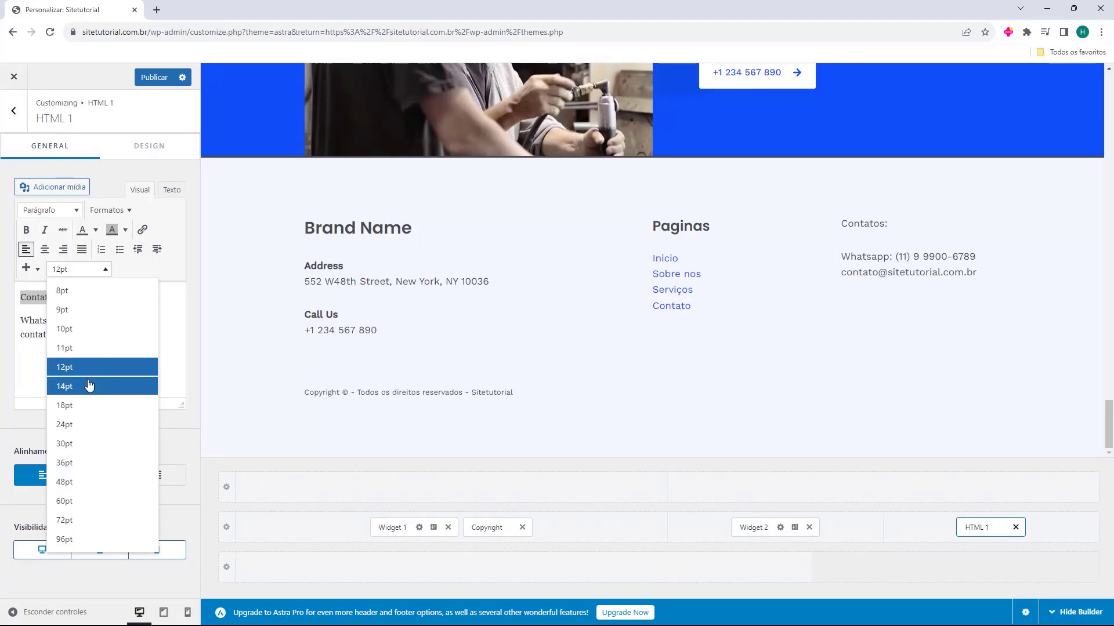
pyautogui.click(90, 386)
pyautogui.click(87, 270)
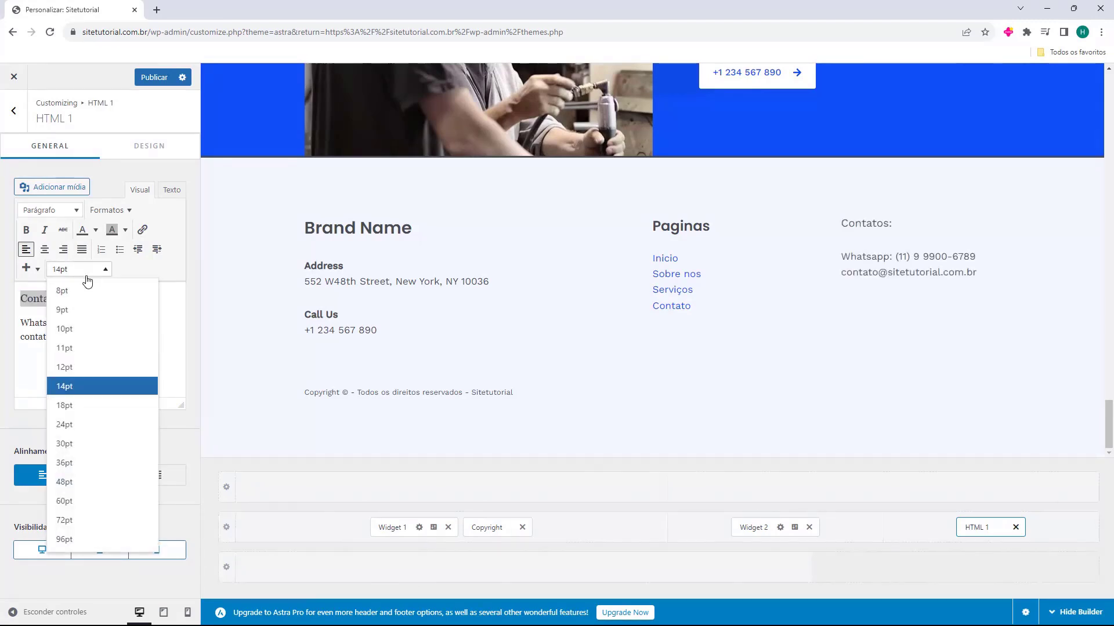
pyautogui.click(90, 430)
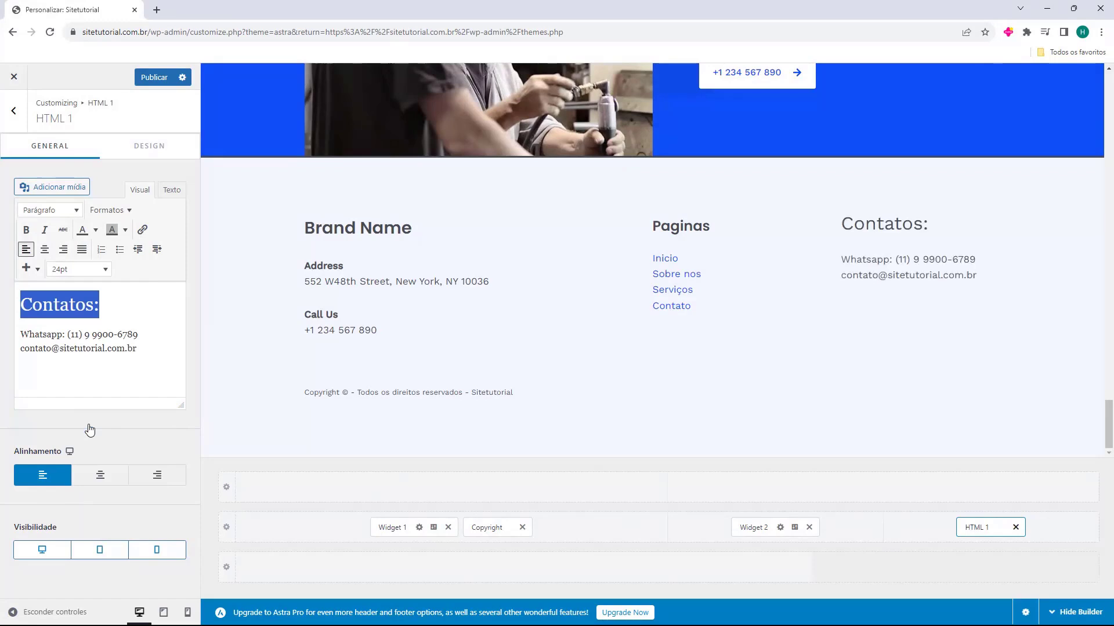
# - Make the "Contatos:" heading and the "Whatsapp:" label in HTML 1 bold
pyautogui.click(26, 231)
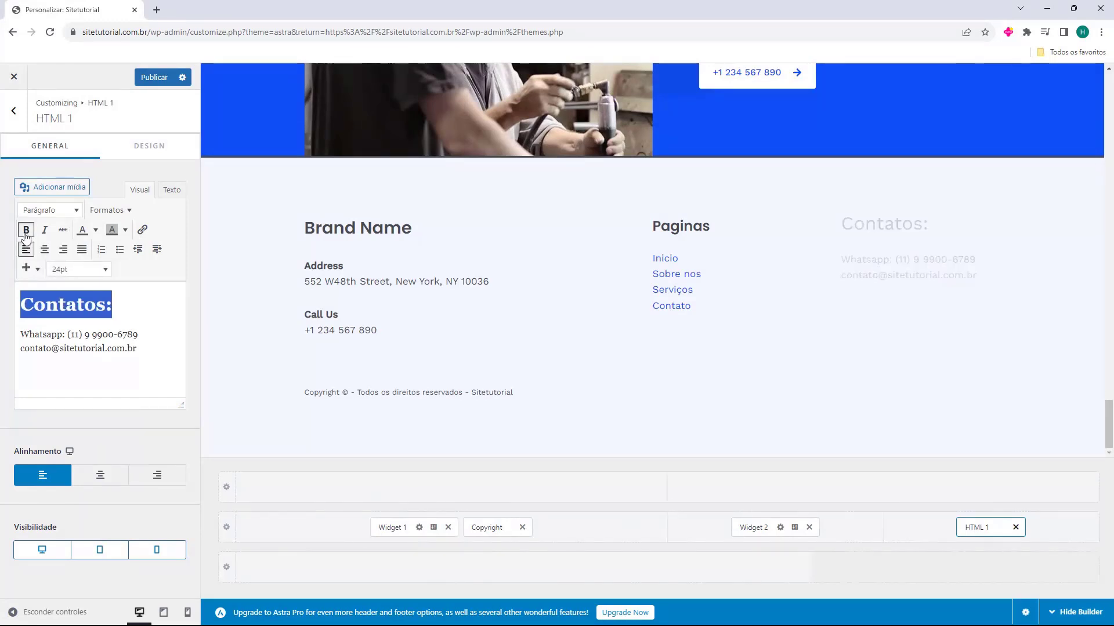
pyautogui.moveTo(66, 335); pyautogui.dragTo(20, 335)
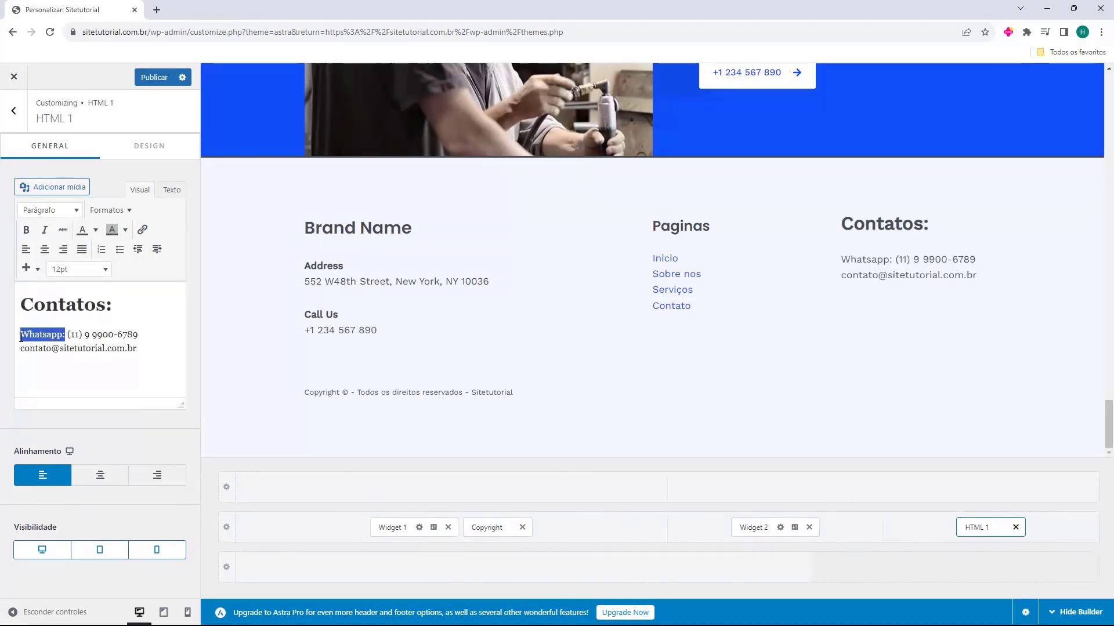
pyautogui.click(26, 229)
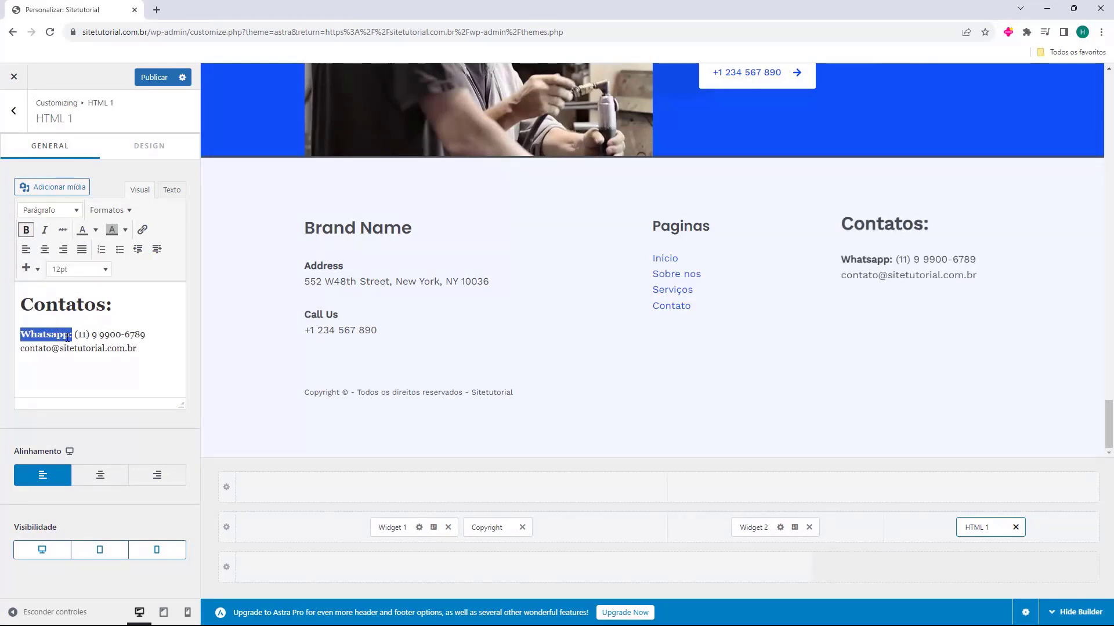
# - Add "Horário de Atendimento", "Segunda à Sabado: 8:00 às 18:00" and "Domingo: 8:00 às 12:00" on separate lines below the contact e-mail
pyautogui.click(71, 336)
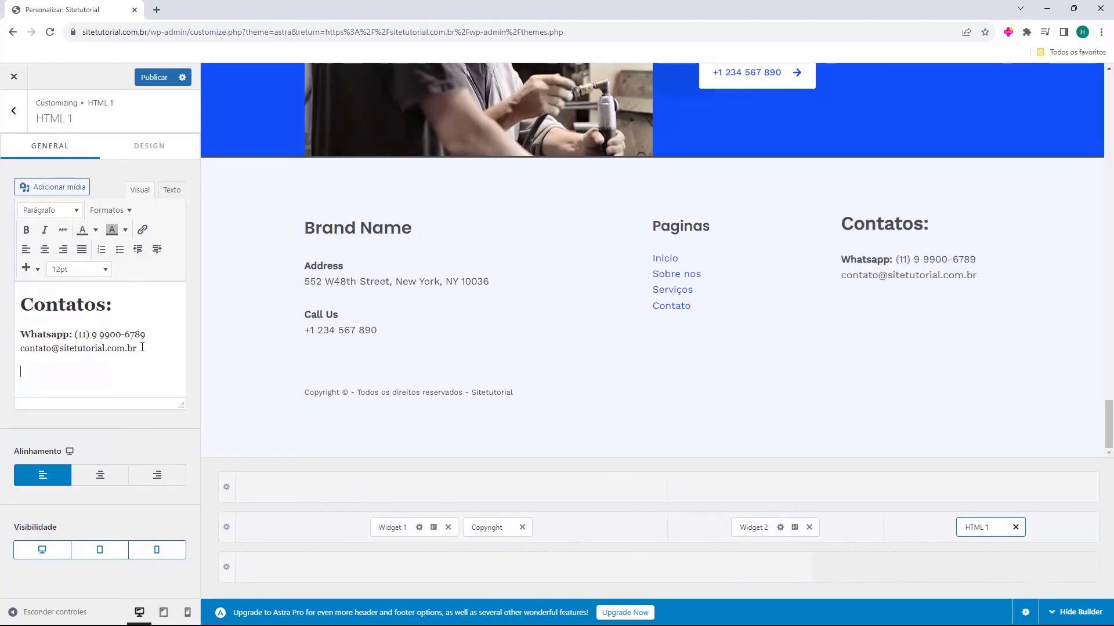
pyautogui.write('Horário de Atendimento Segunda à Sabado: 8:00 às 18:00 Domingo: 08:00 às 12:00')
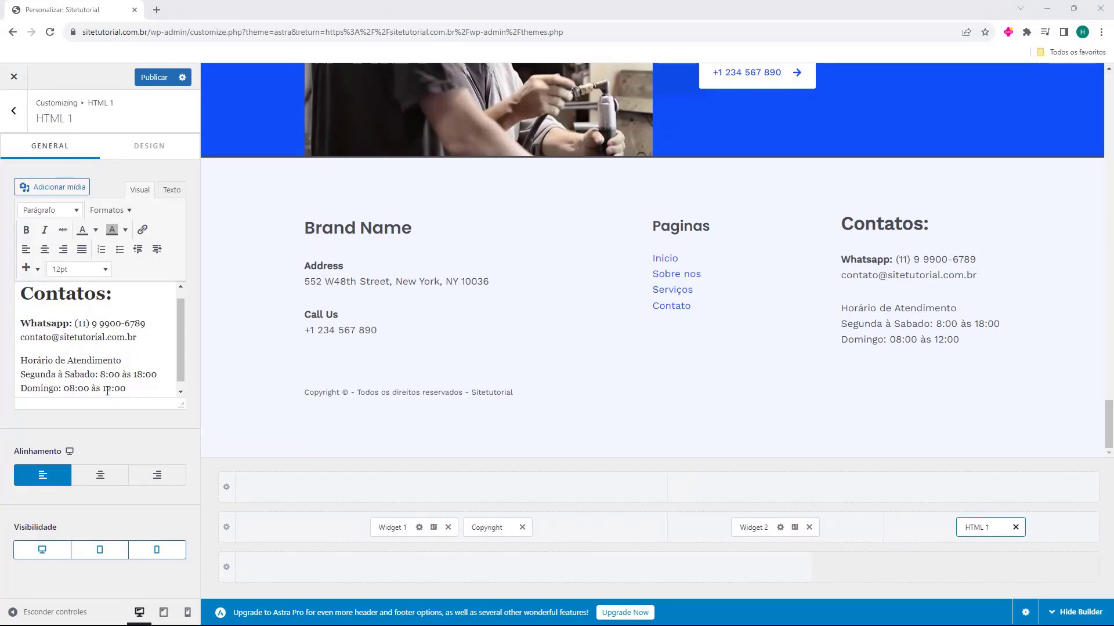
pyautogui.press('BackSpace')
# - Make "Horário de Atendimento" and the "Segunda à Sabado:" and "Domingo:" labels bold
pyautogui.moveTo(21, 360); pyautogui.dragTo(126, 366)
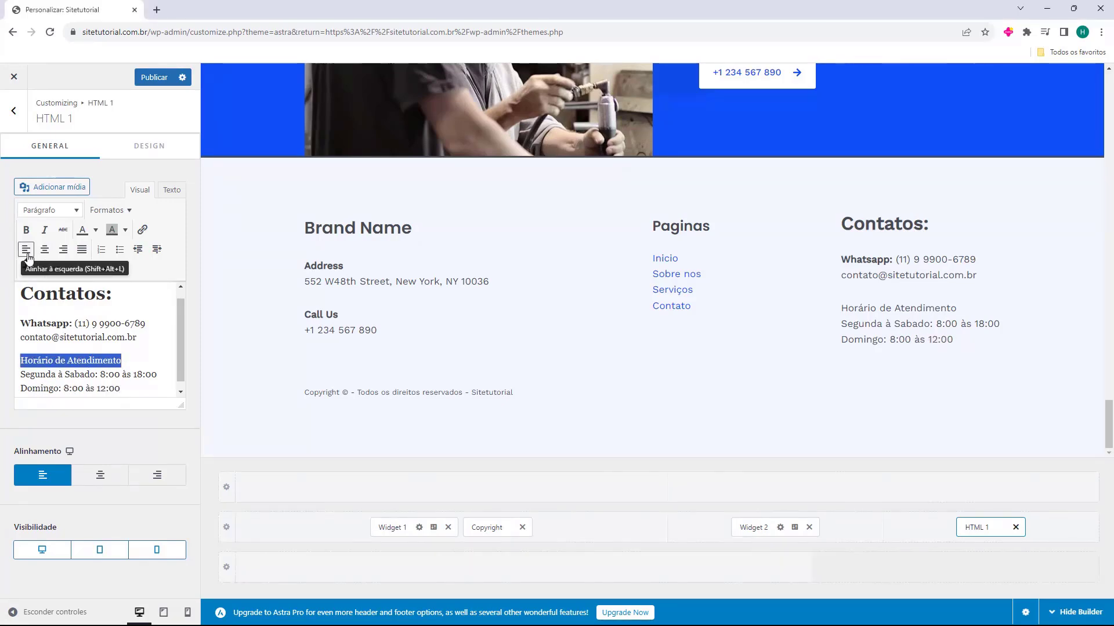
pyautogui.click(26, 230)
pyautogui.moveTo(101, 376); pyautogui.dragTo(21, 376)
pyautogui.click(26, 229)
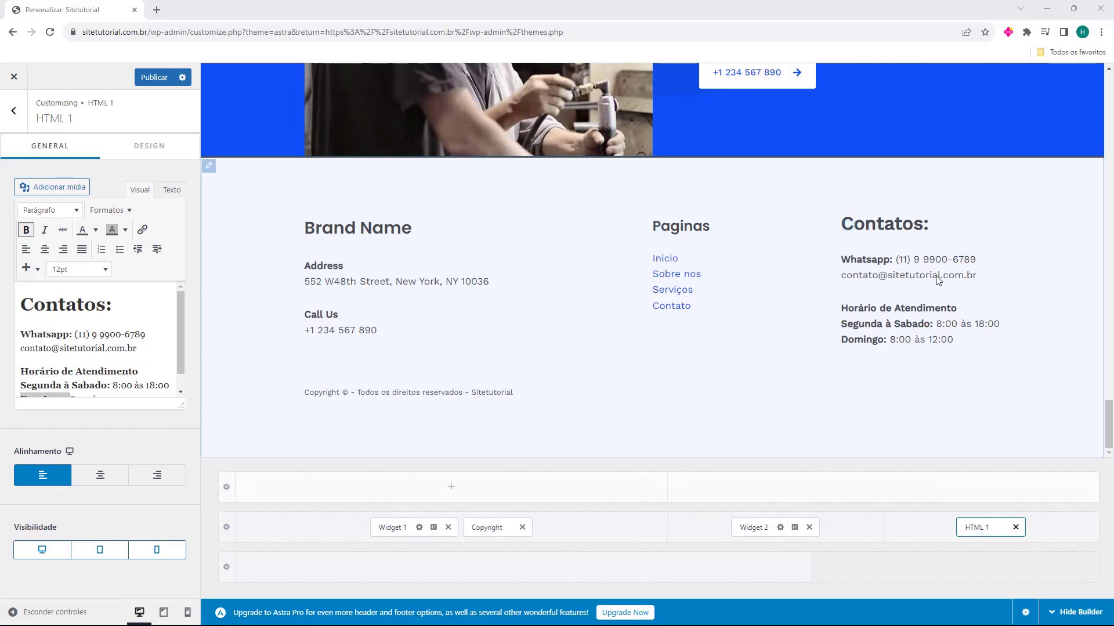
# - Examine the title and the address and phone content of the Brand Name text block in Widget 1
pyautogui.click(391, 527)
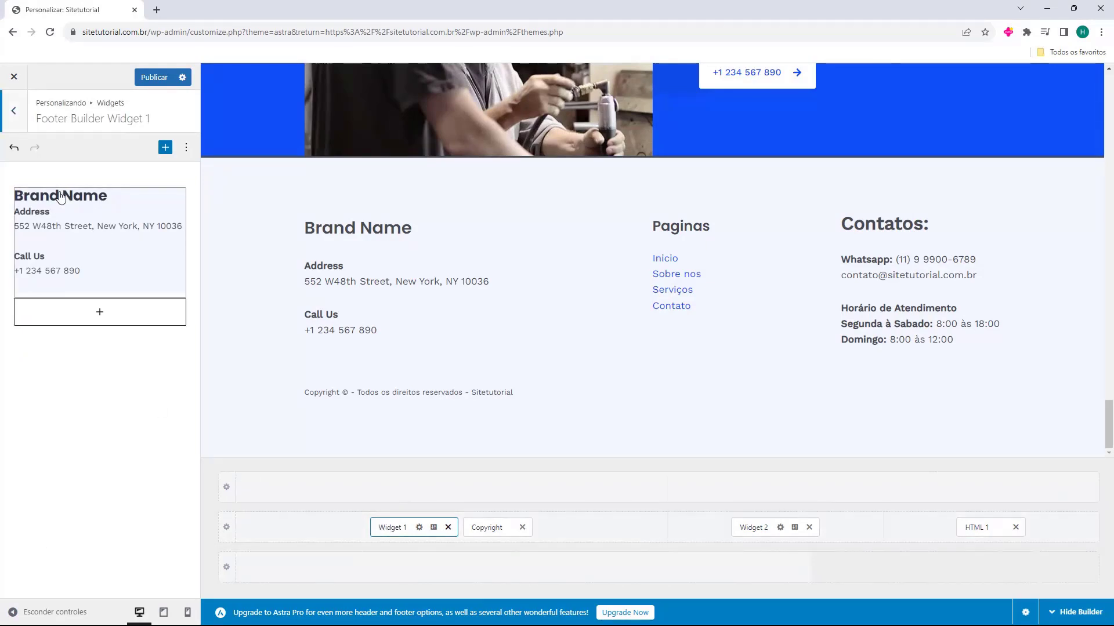
pyautogui.click(39, 264)
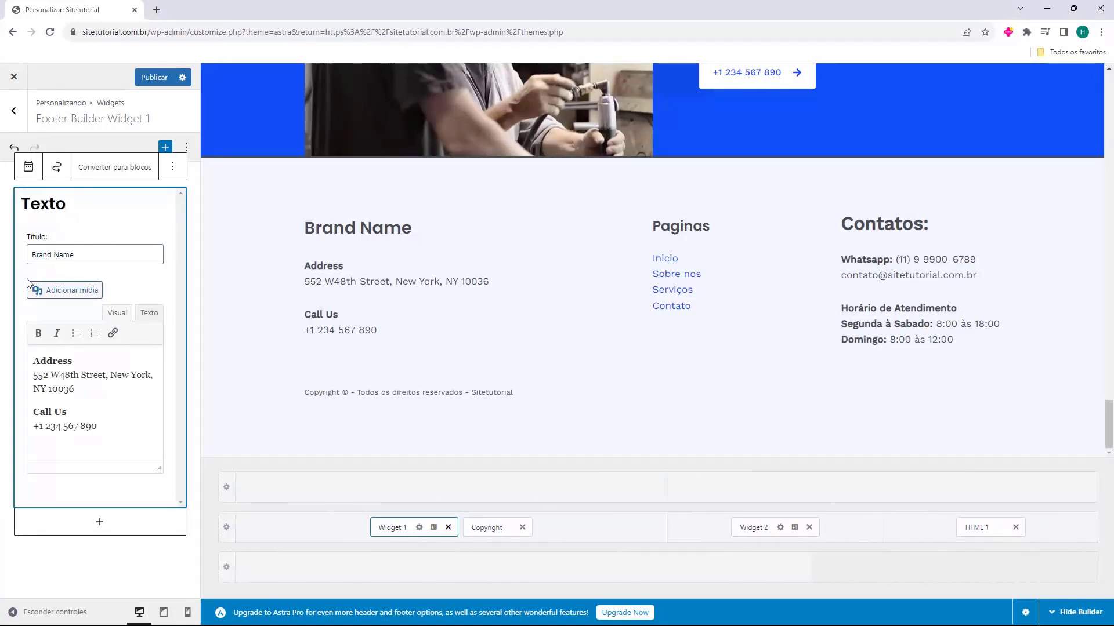
pyautogui.moveTo(32, 255); pyautogui.dragTo(74, 255)
pyautogui.moveTo(39, 361); pyautogui.dragTo(96, 436)
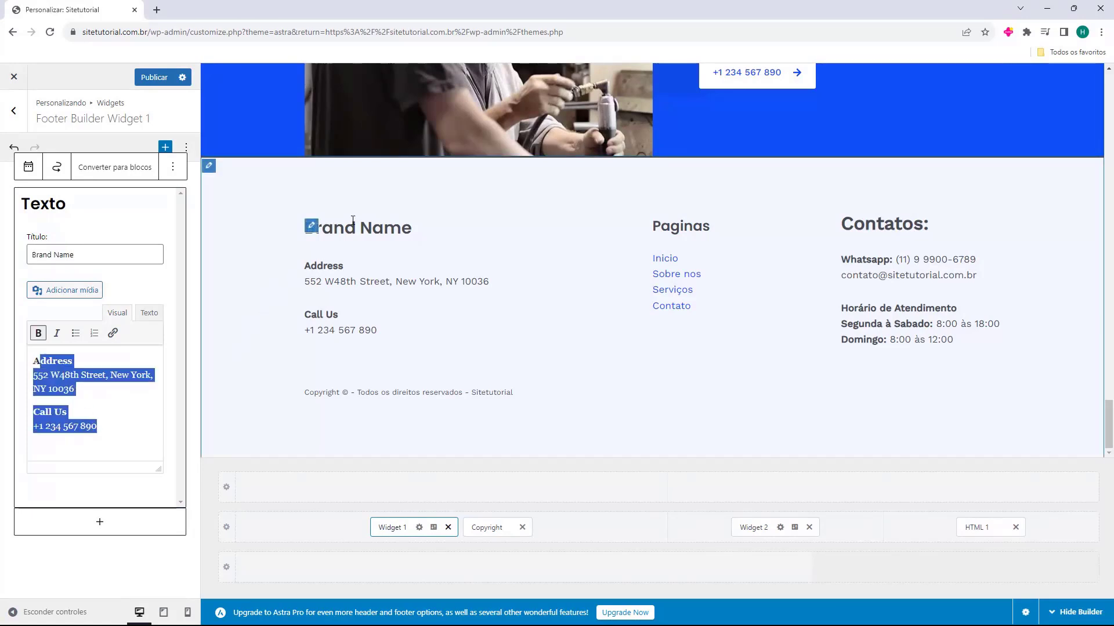
pyautogui.click(93, 255)
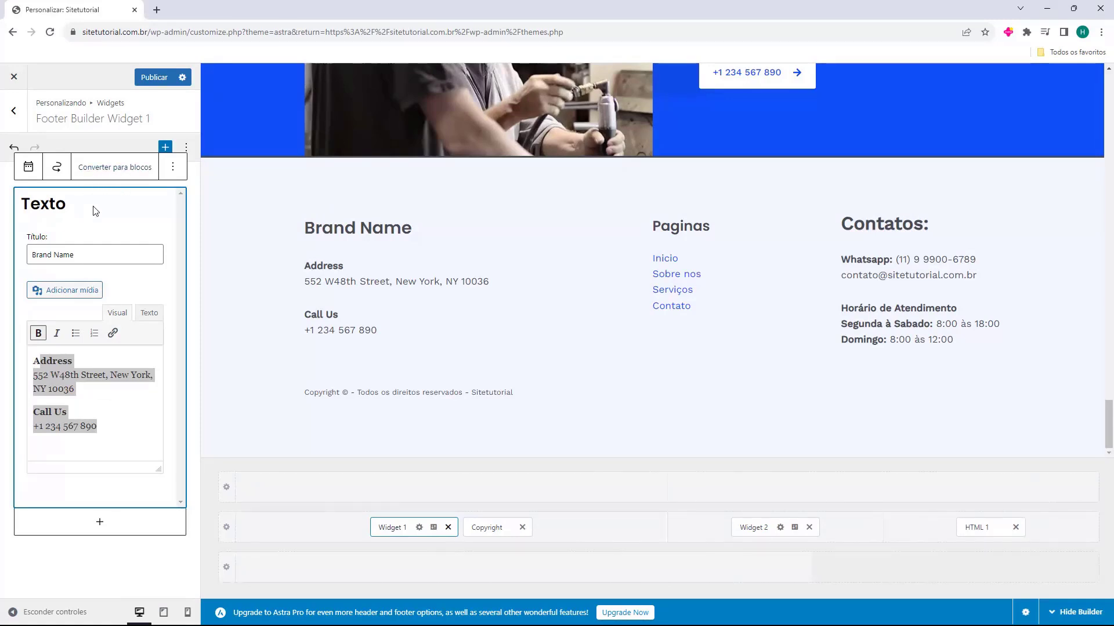
pyautogui.click(76, 392)
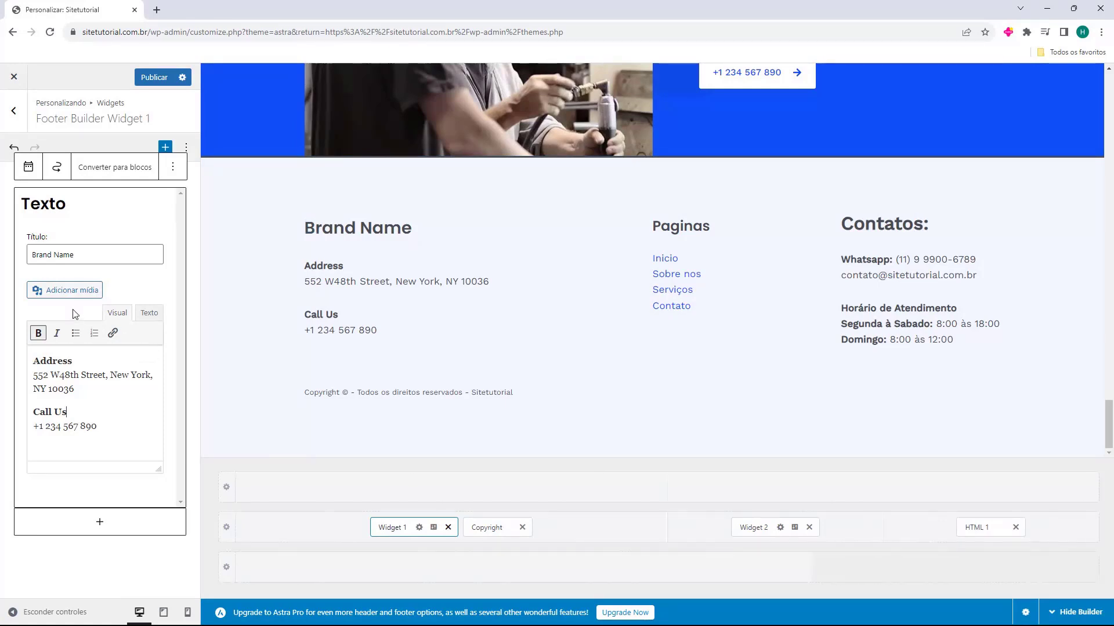
pyautogui.click(189, 287)
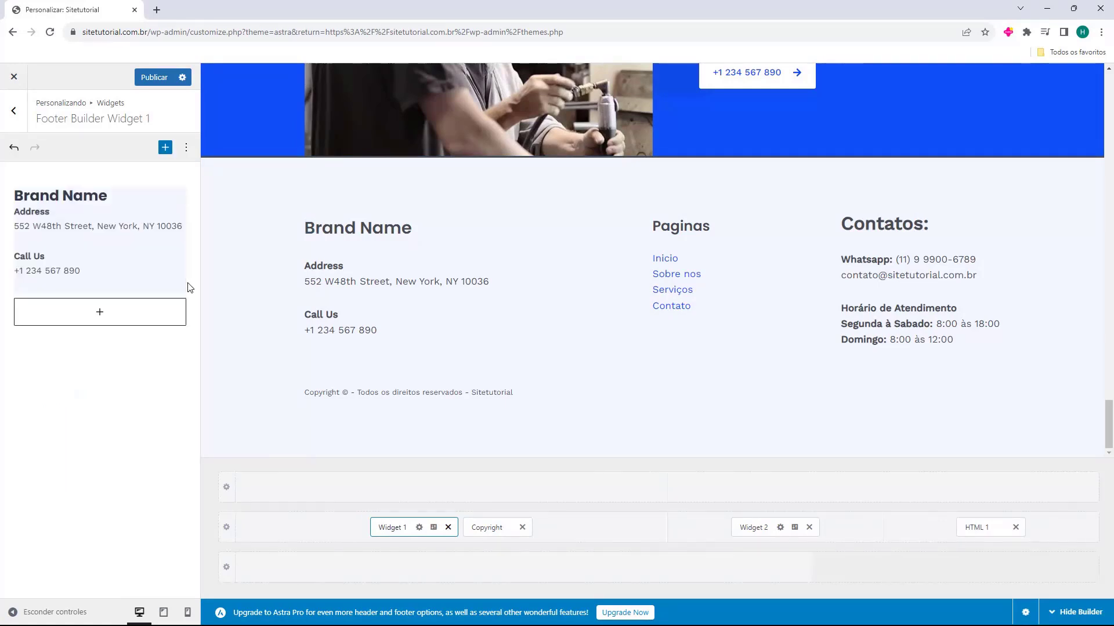
# - Try to add a "Mídia e texto" block, found by searching "texto", below the Brand Name block and undo it
pyautogui.click(100, 311)
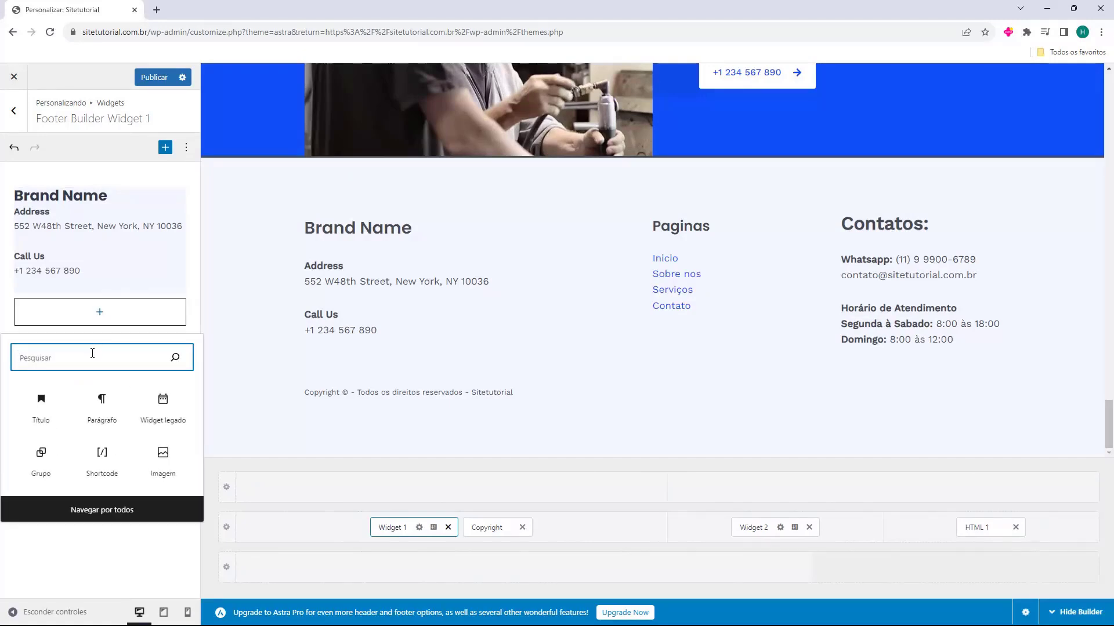
pyautogui.write('texto')
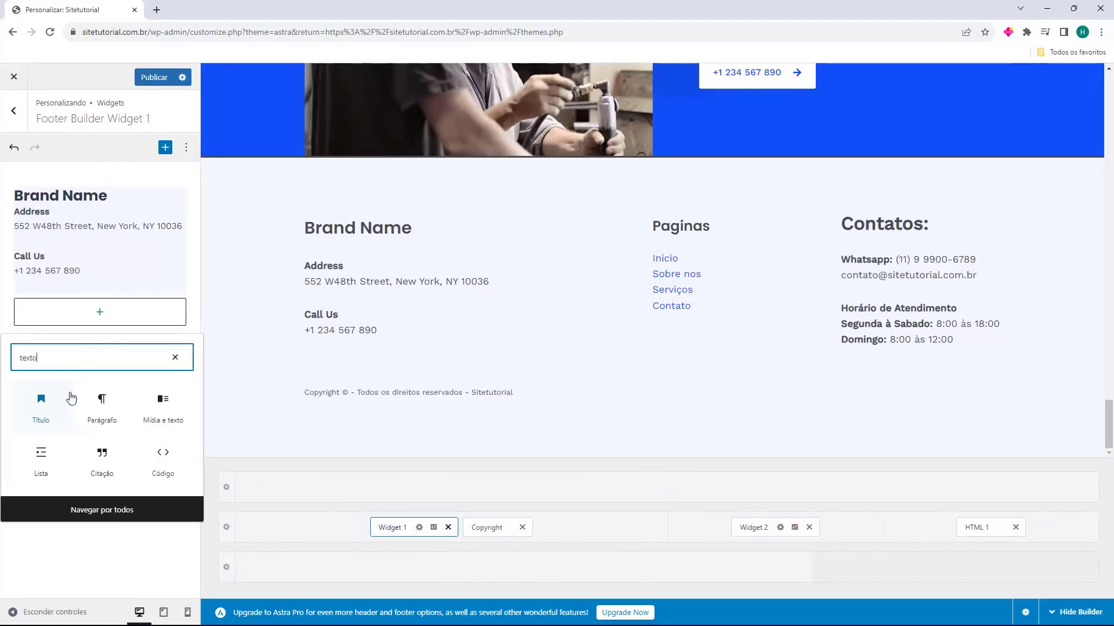
pyautogui.click(149, 405)
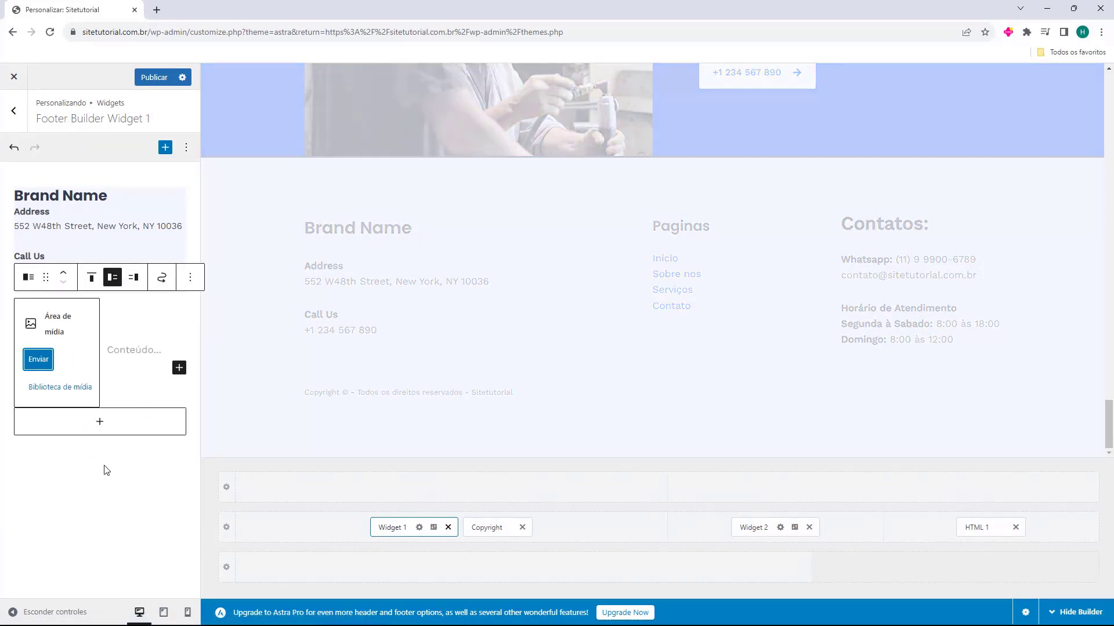
pyautogui.hotkey('ctrl', 'z')
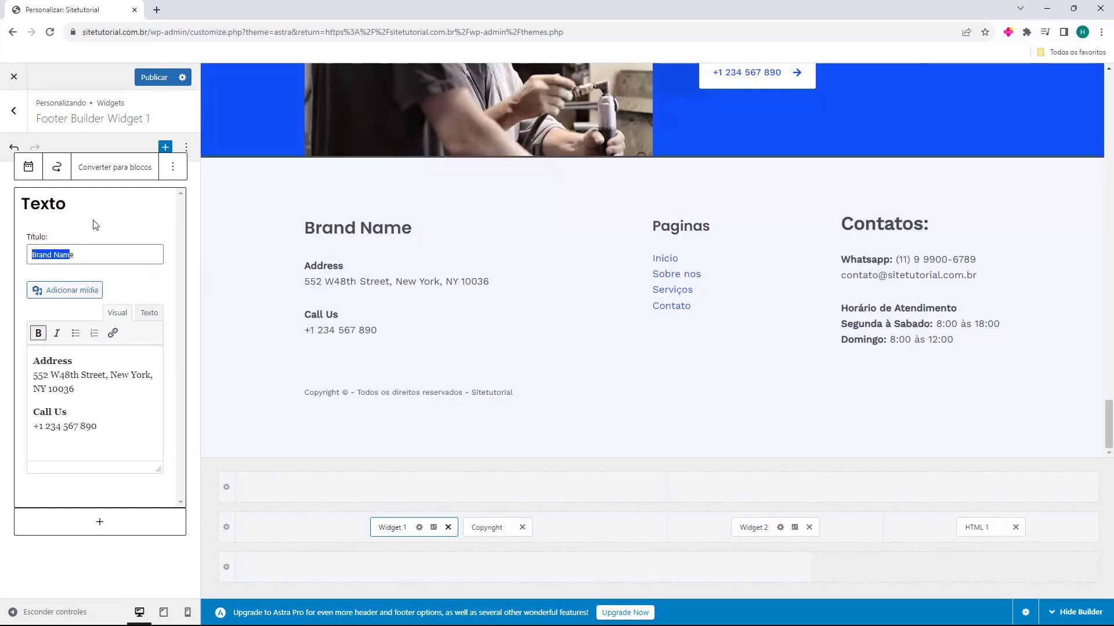
pyautogui.click(96, 225)
pyautogui.tripleClick(86, 257)
pyautogui.click(52, 379)
pyautogui.hotkey('ctrl', 'a')
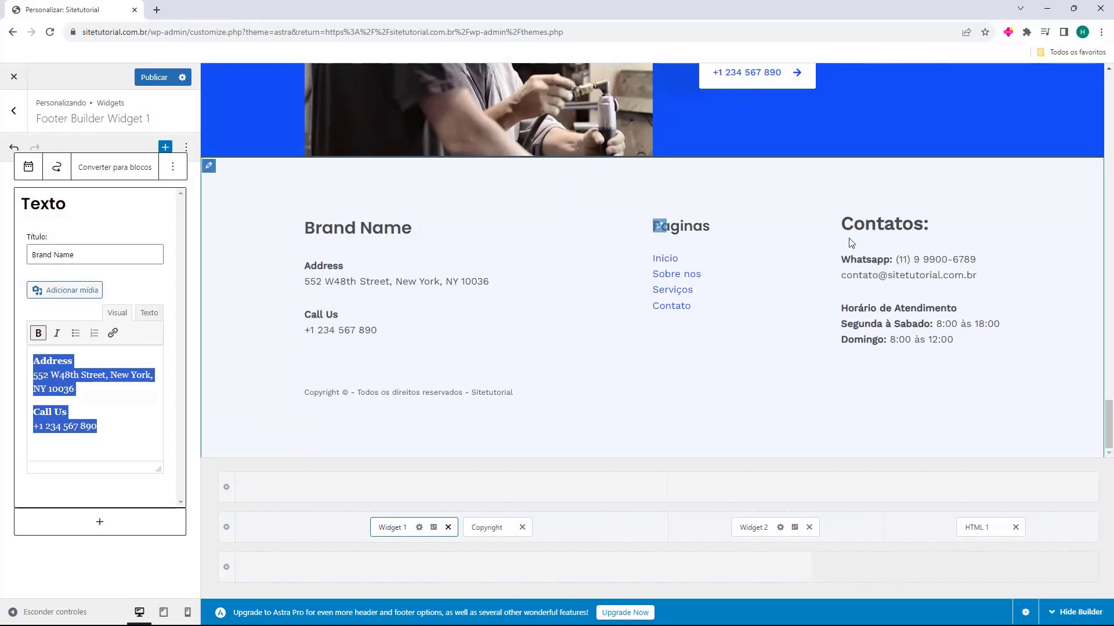
# - Replace Widget 1 in the first column of the main footer row with HTML 2, placed before Copyright
pyautogui.click(447, 527)
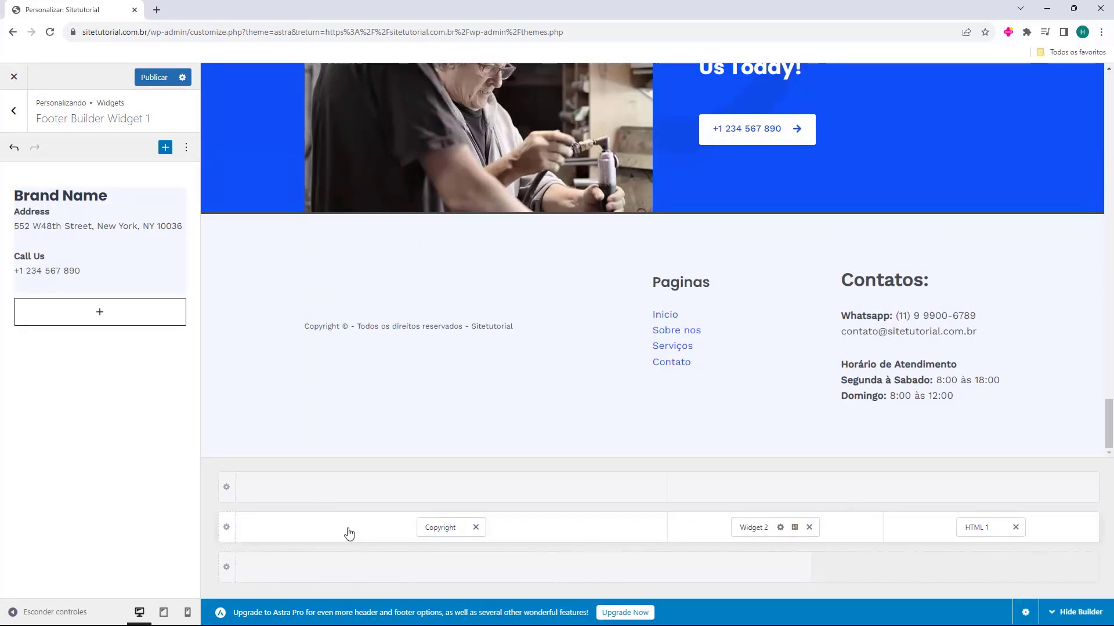
pyautogui.click(348, 533)
pyautogui.click(391, 427)
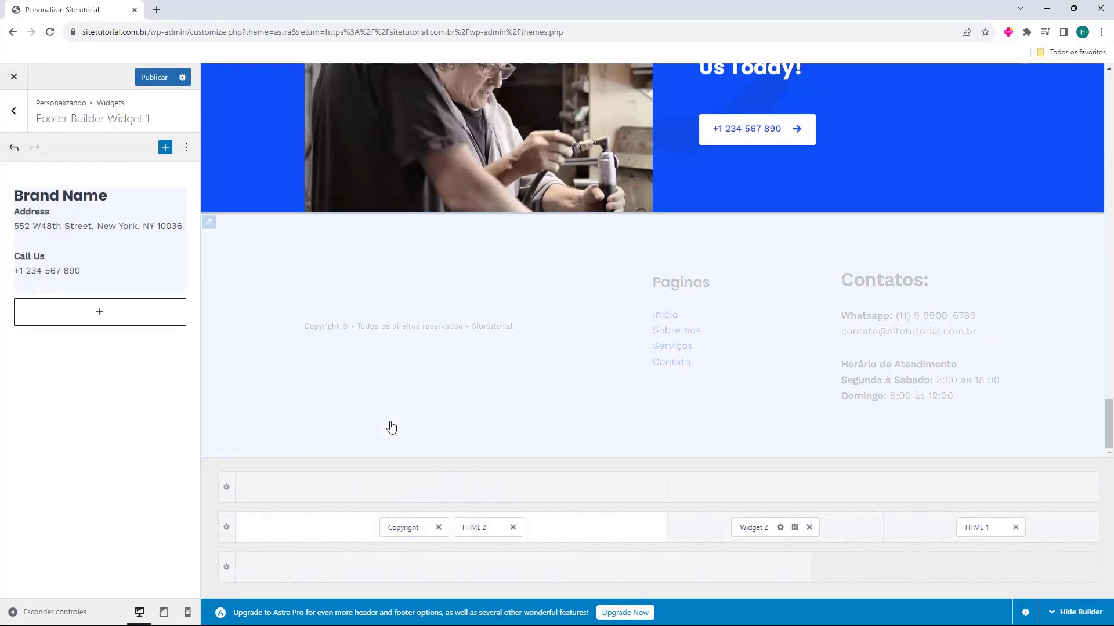
pyautogui.moveTo(477, 534); pyautogui.dragTo(398, 541)
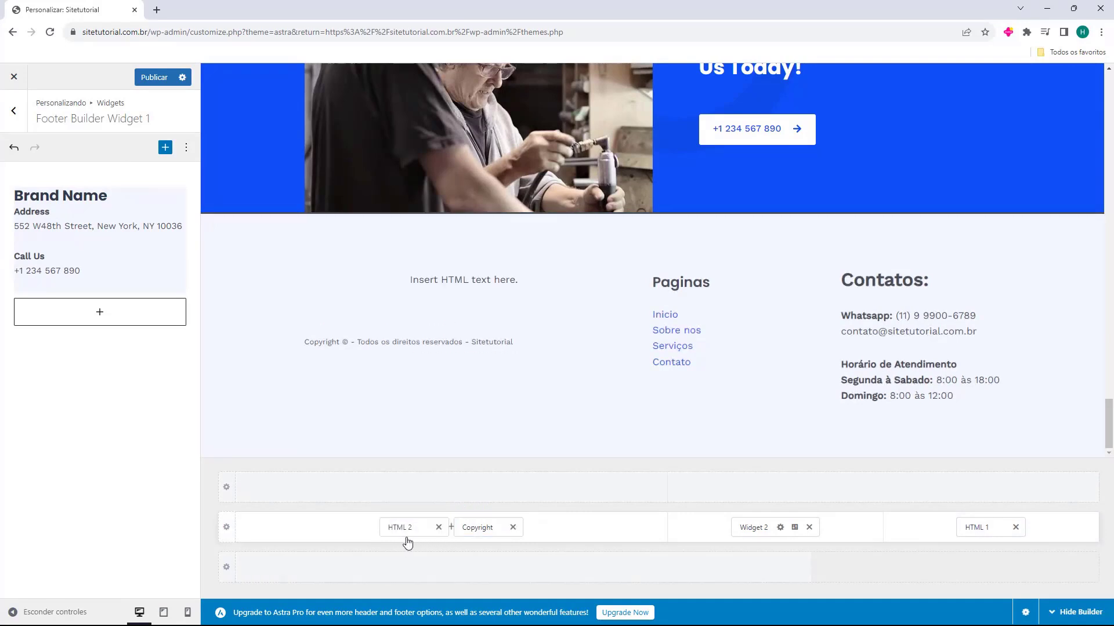
# - Align HTML 2 left and replace its placeholder text with "Quem somos"
pyautogui.click(400, 529)
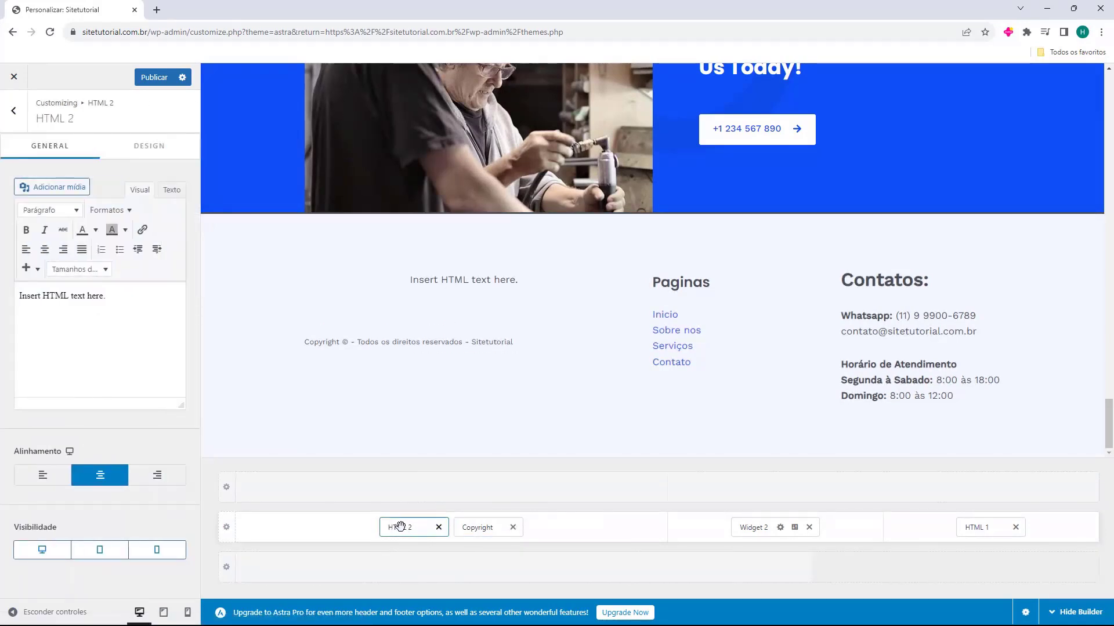
pyautogui.click(42, 482)
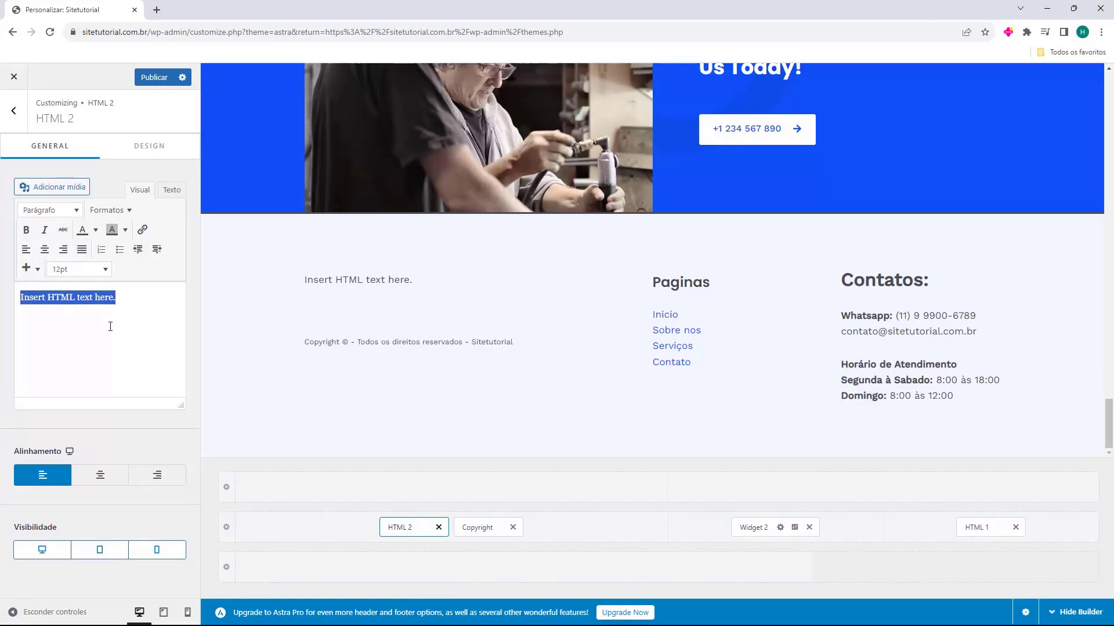
pyautogui.write('Qyen')
pyautogui.press('BackSpace')
pyautogui.press('BackSpace')
pyautogui.press('BackSpace')
pyautogui.write('uem somos')
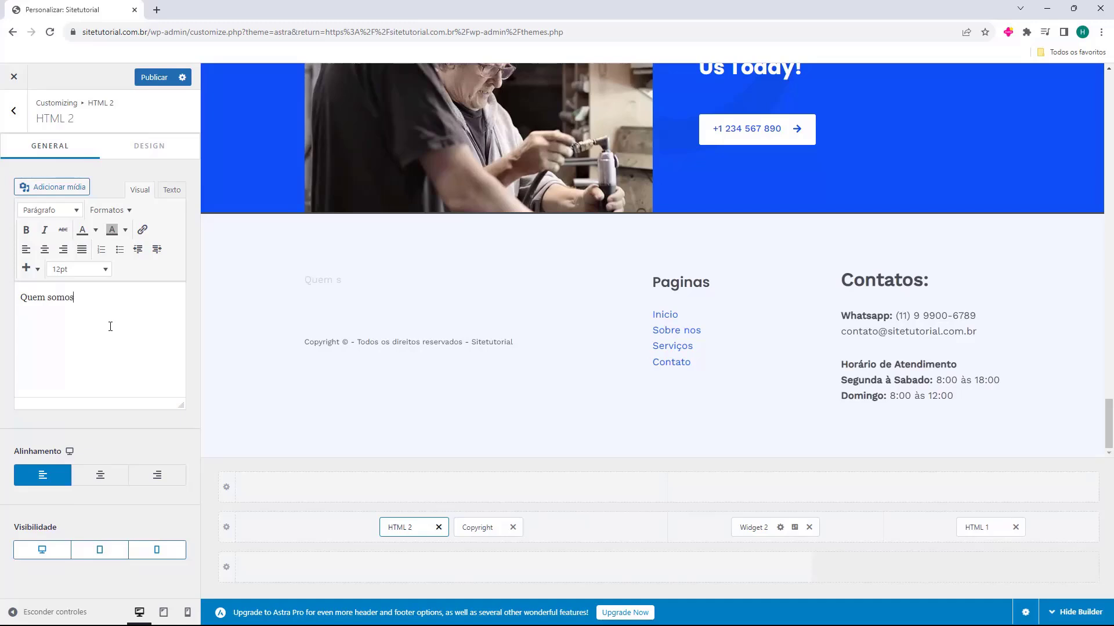
# - Format the "Quem somos" heading in HTML 2 as 24pt bold
pyautogui.moveTo(17, 303); pyautogui.dragTo(74, 299)
pyautogui.click(79, 269)
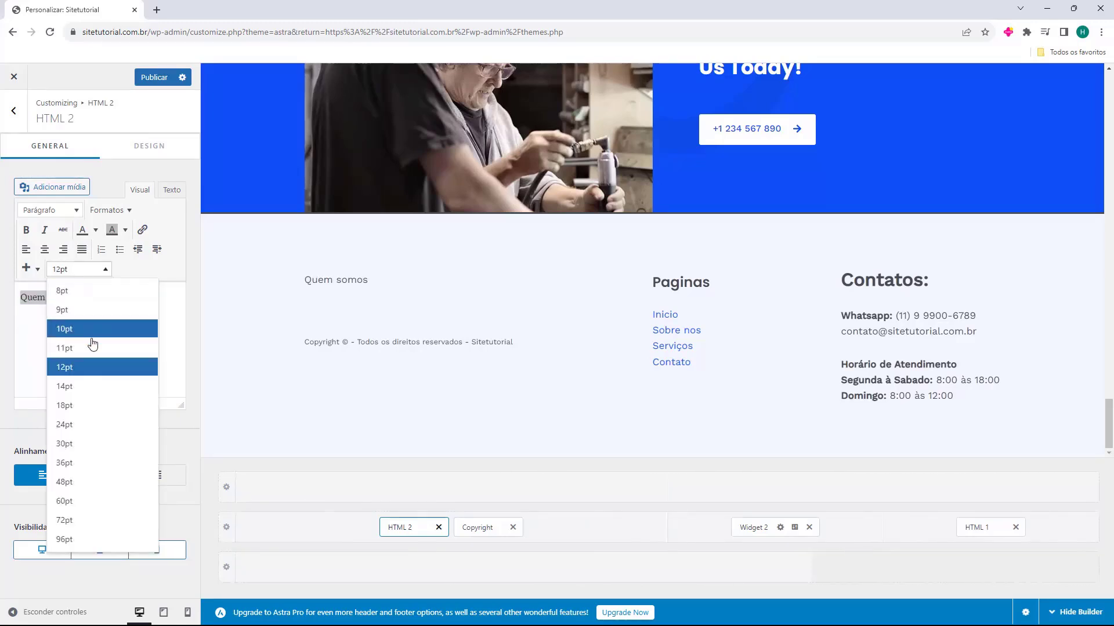
pyautogui.click(82, 426)
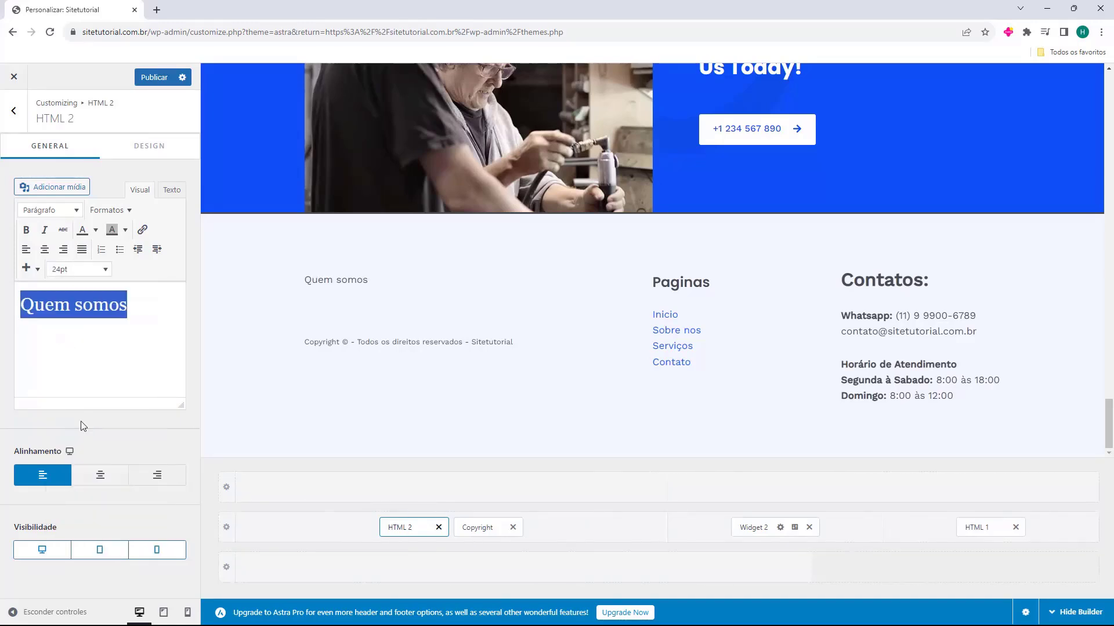
pyautogui.click(26, 230)
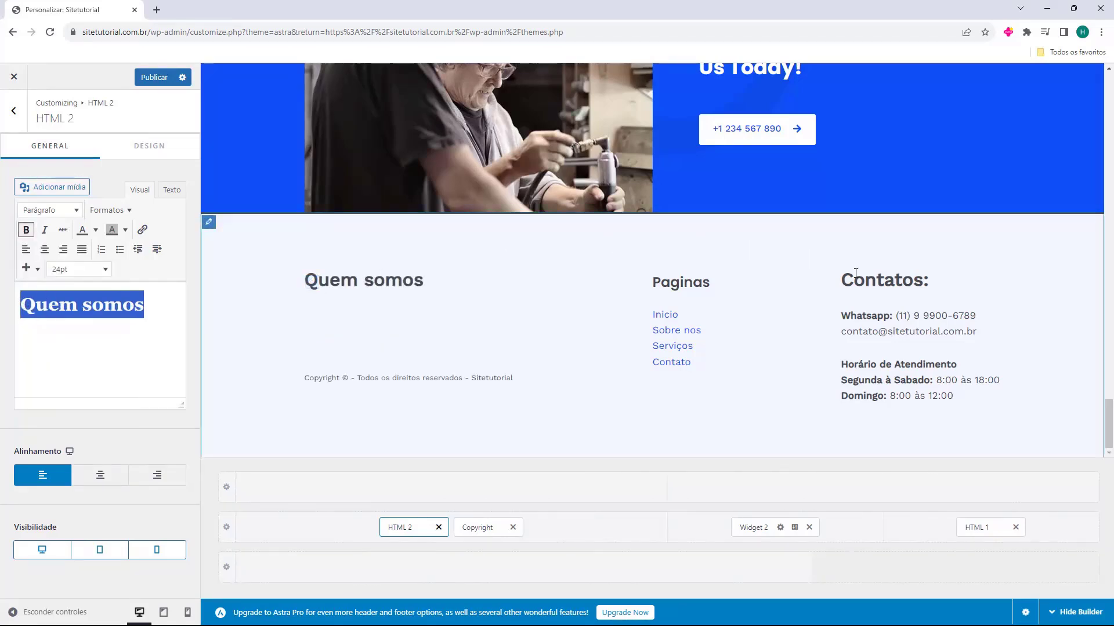
# - Add a paragraph of placeholder text starting "Lorem ipsum dolor sit amet, consectetur adipiscing elit." below the "Quem somos" heading
pyautogui.click(139, 328)
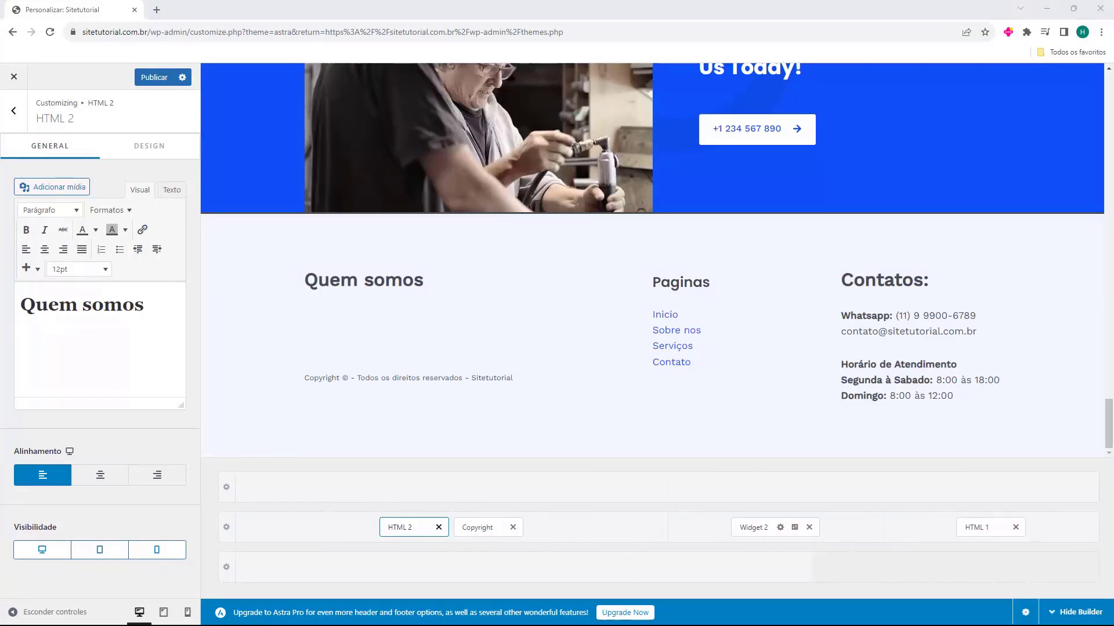
pyautogui.click(88, 357)
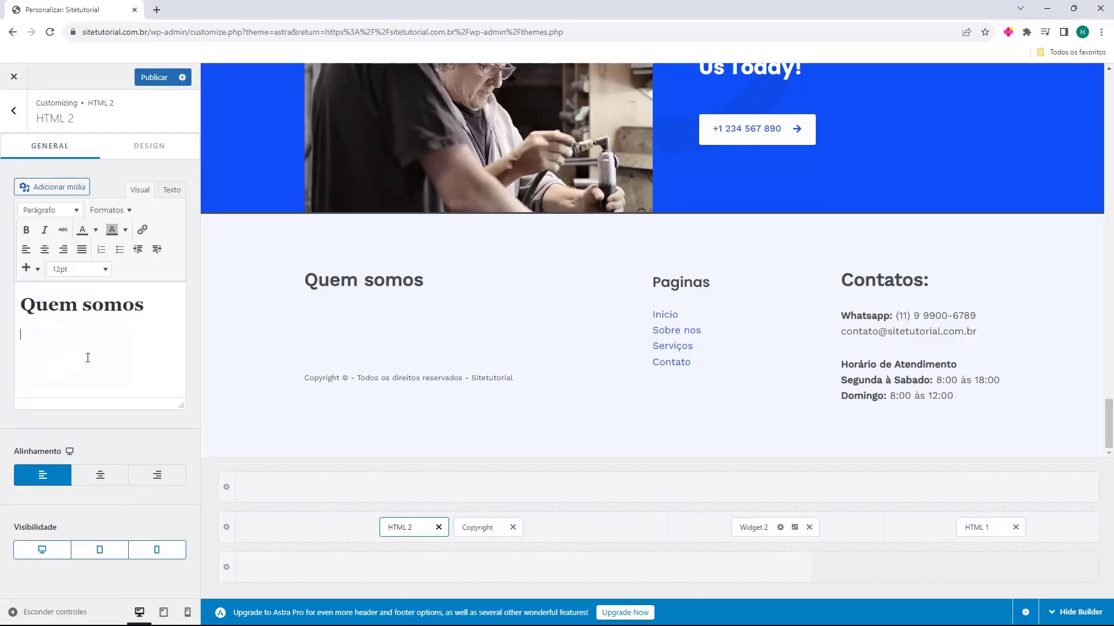
pyautogui.write('Lorem ipsum dolor sit amet, consectetur adipiscing elit. Vivamus luctus sapien ac porttitor accumsan. Vivamus euismod turpis non hendrerit aliquet. Sed ut dignissim neque, at porttitor odio. Sed sodales arcu sed tellus vulputate bibendum.')
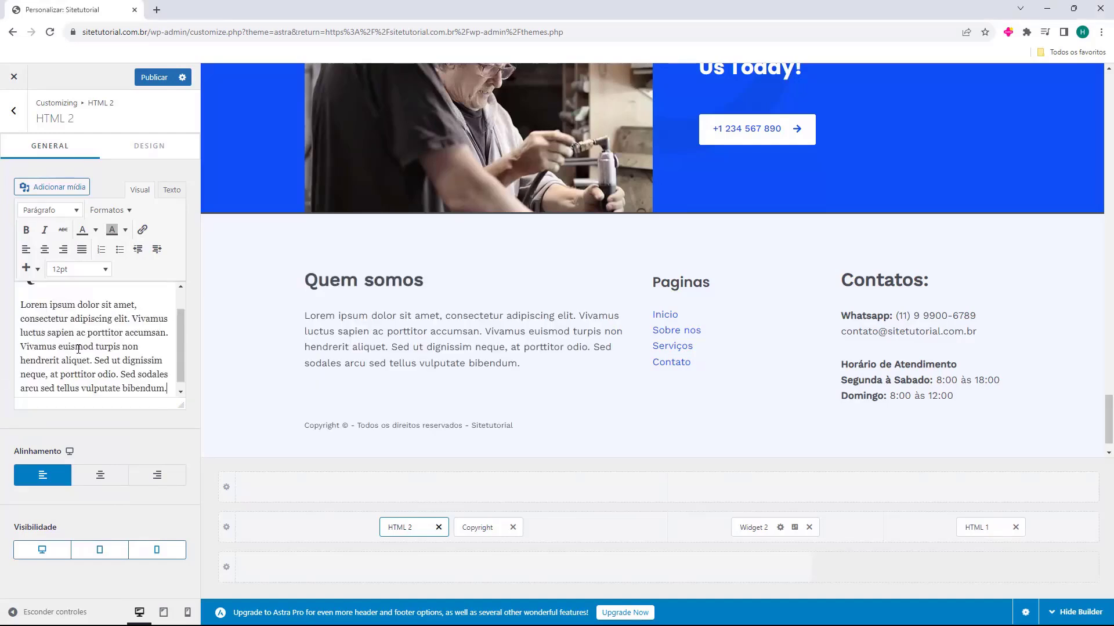
# - Try light blue, white and brown (775454) backgrounds for the main footer row and reset its background to the default
pyautogui.scroll(-1, 128, 330)
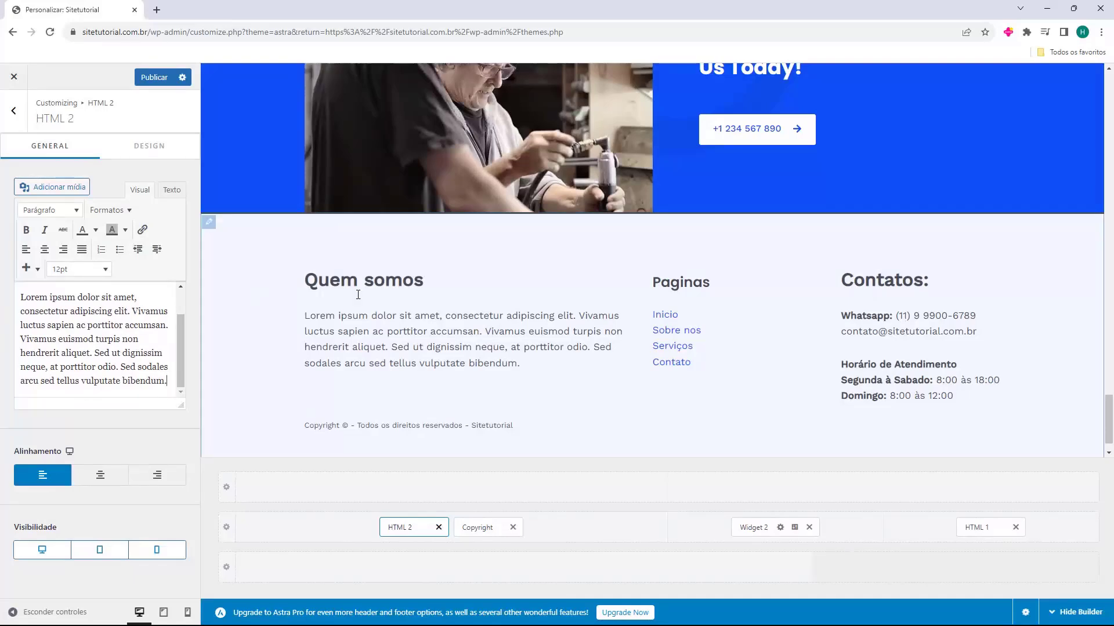
pyautogui.scroll(-1, 371, 300)
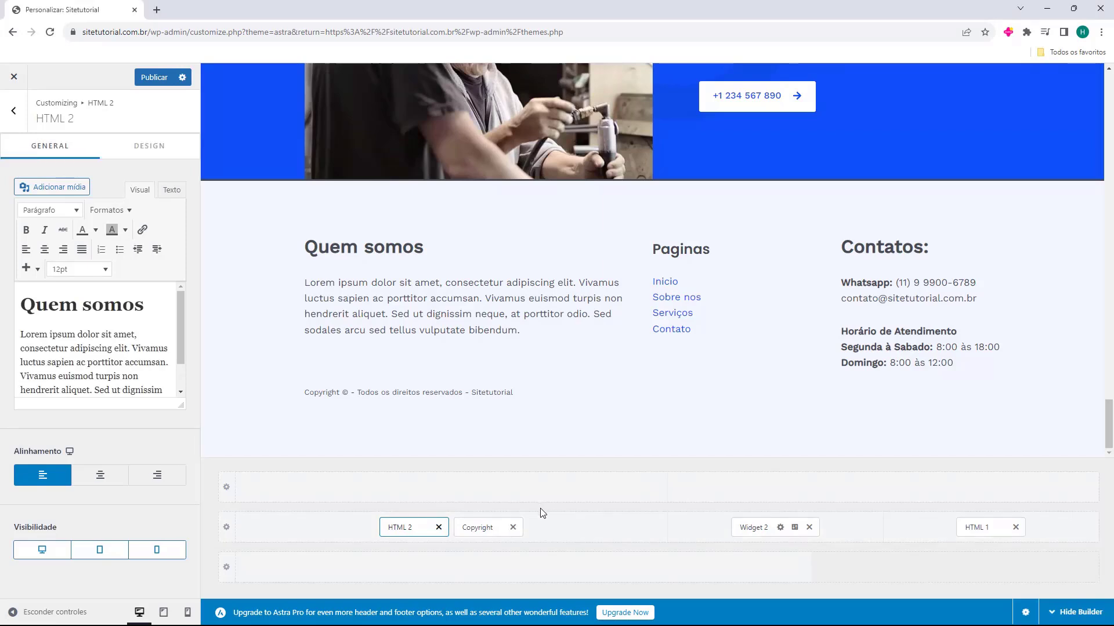
pyautogui.click(226, 529)
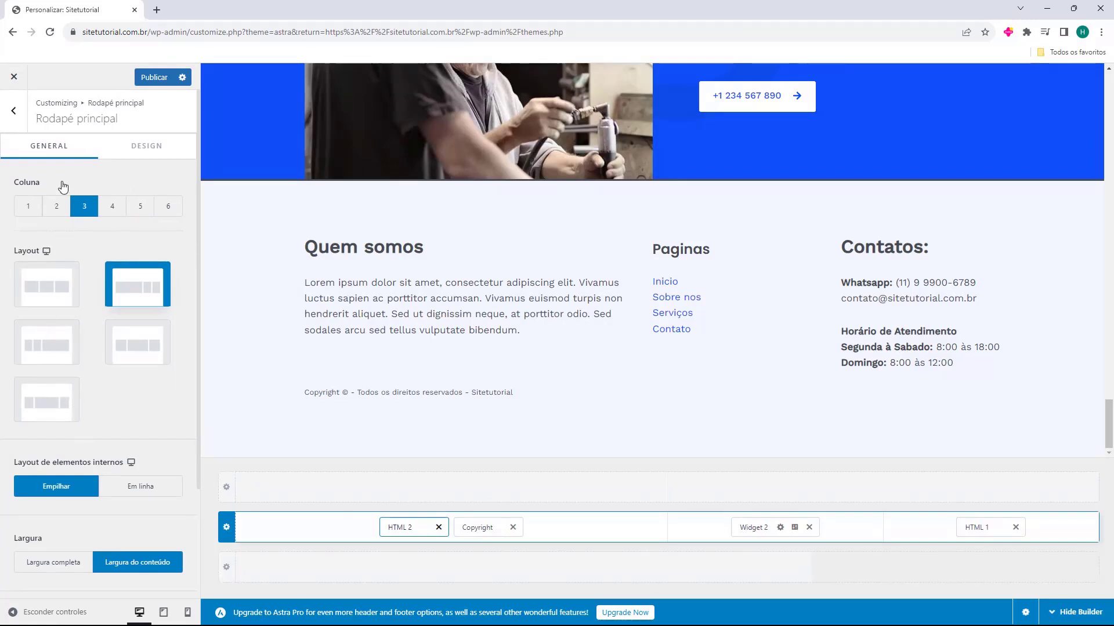
pyautogui.click(143, 152)
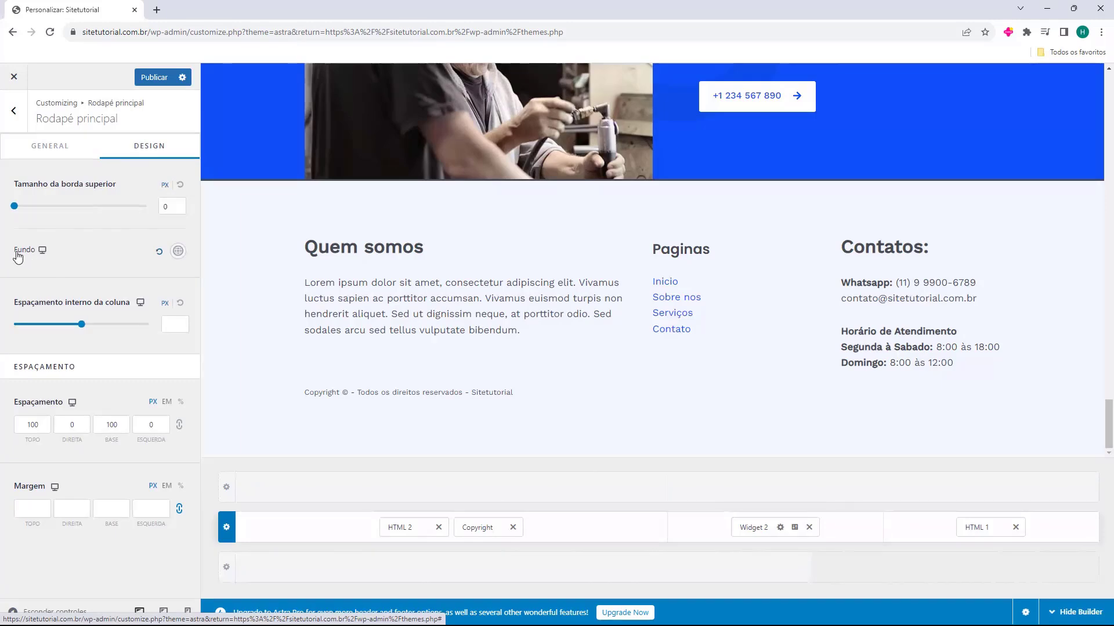
pyautogui.click(178, 251)
pyautogui.moveTo(116, 348); pyautogui.dragTo(172, 369)
pyautogui.click(150, 308)
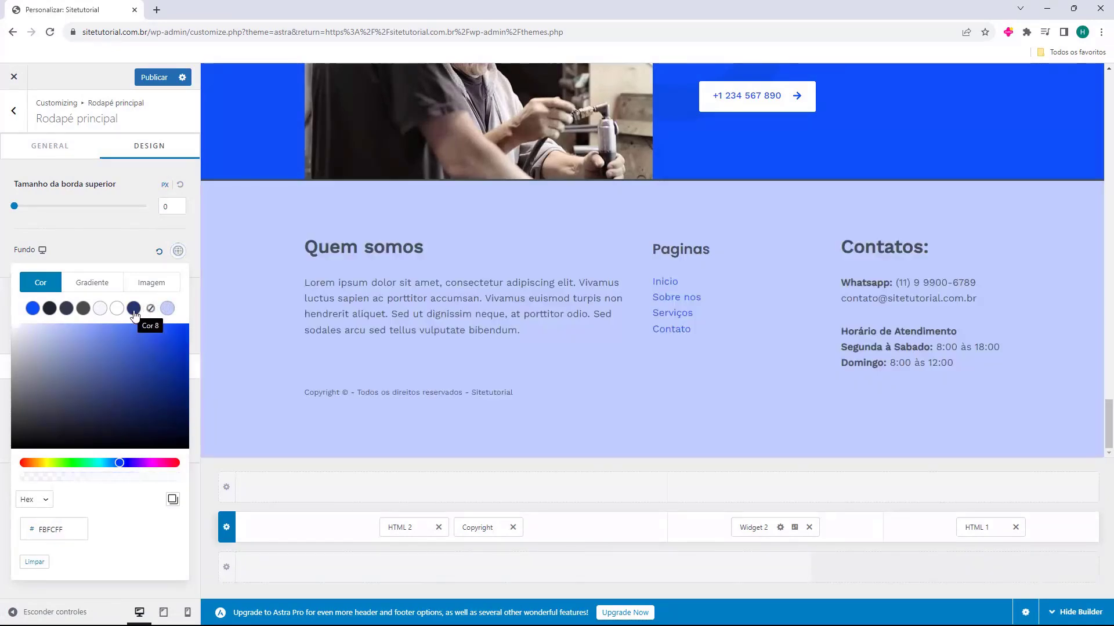
pyautogui.click(134, 309)
pyautogui.click(111, 312)
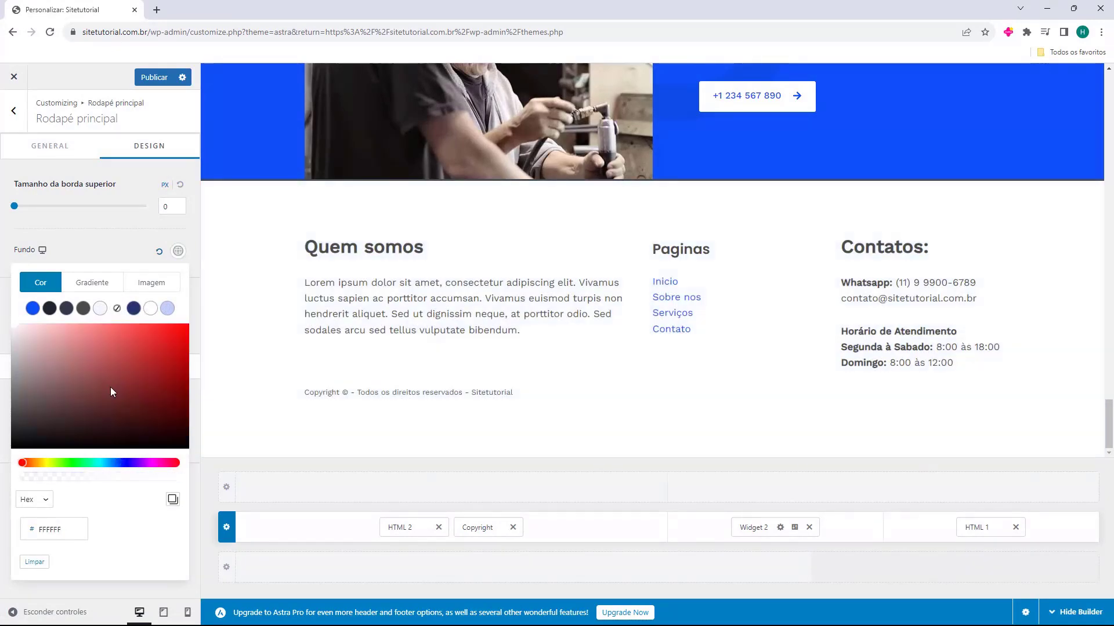
pyautogui.moveTo(140, 385); pyautogui.dragTo(64, 391)
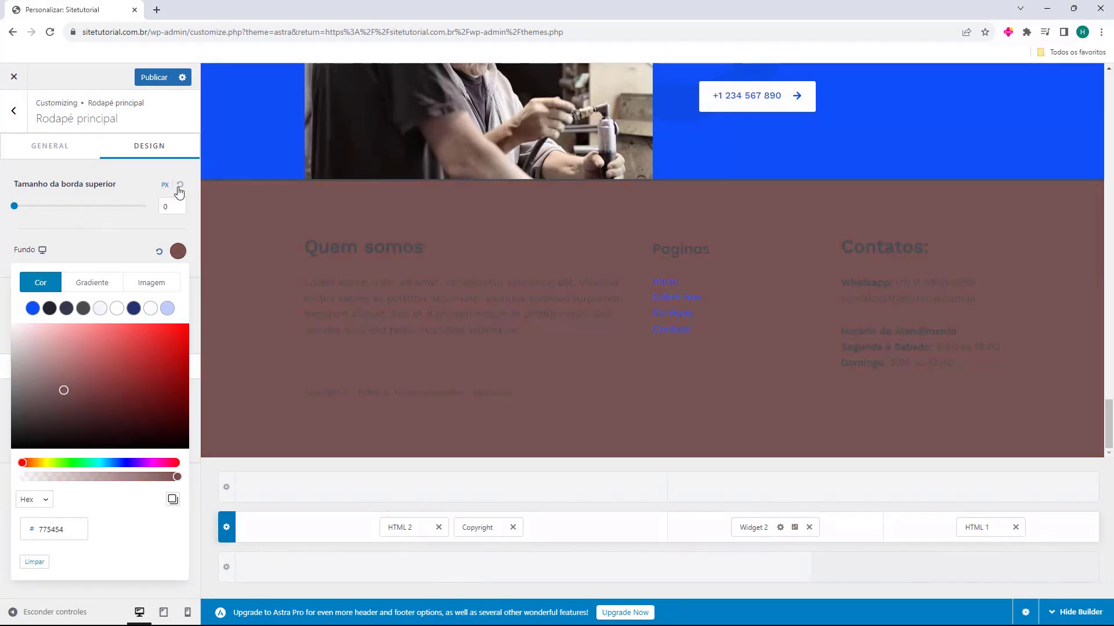
pyautogui.click(159, 251)
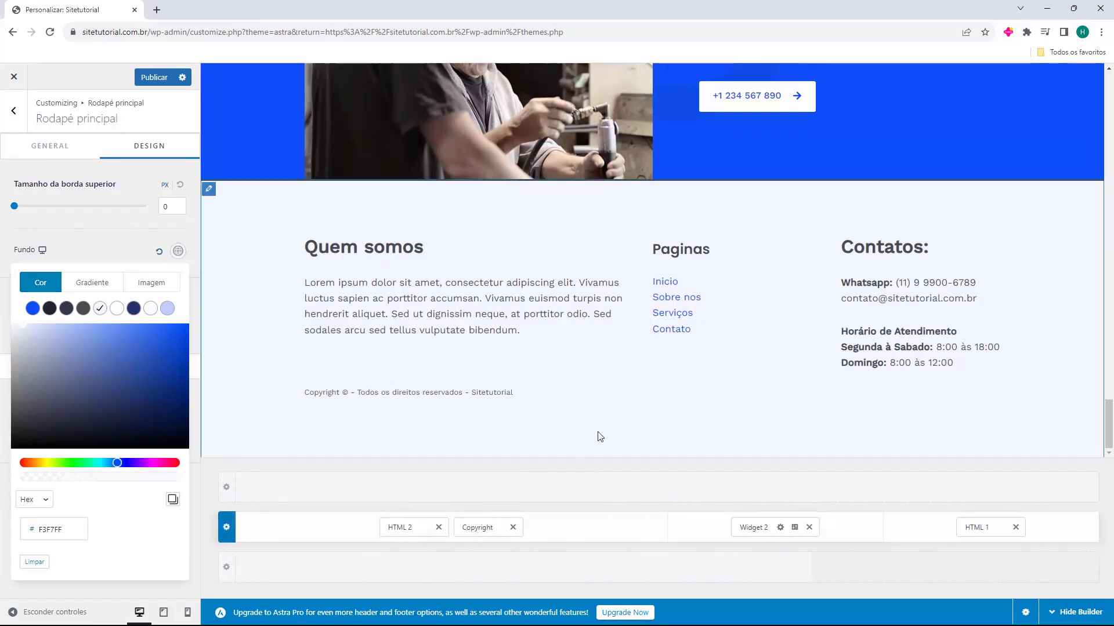
# - Publish the theme customizations and close the customizer
pyautogui.click(224, 467)
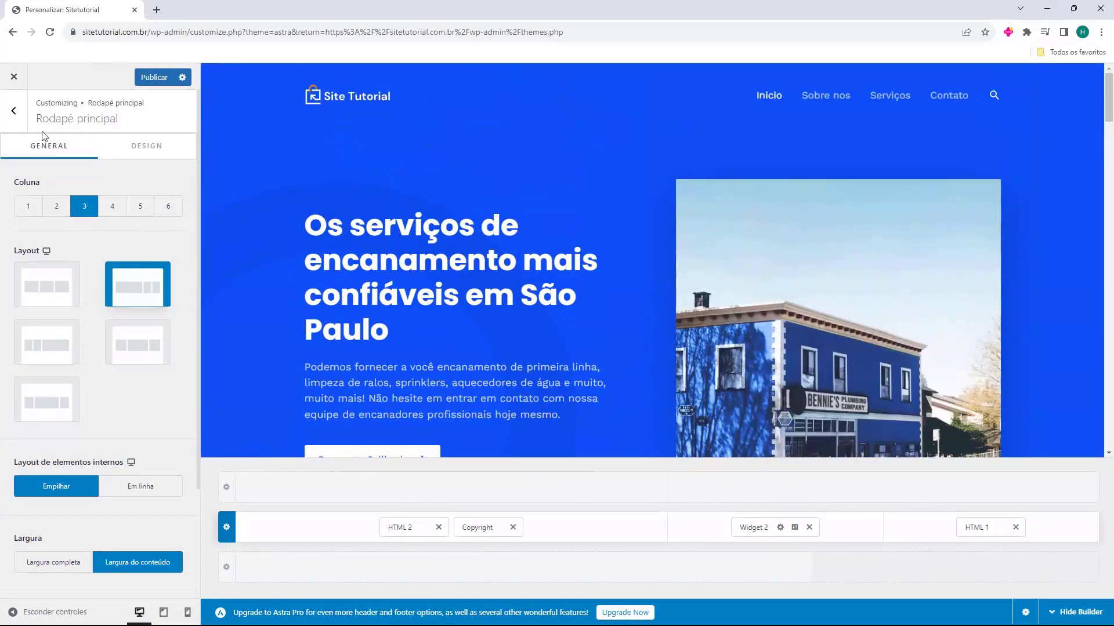
pyautogui.click(16, 116)
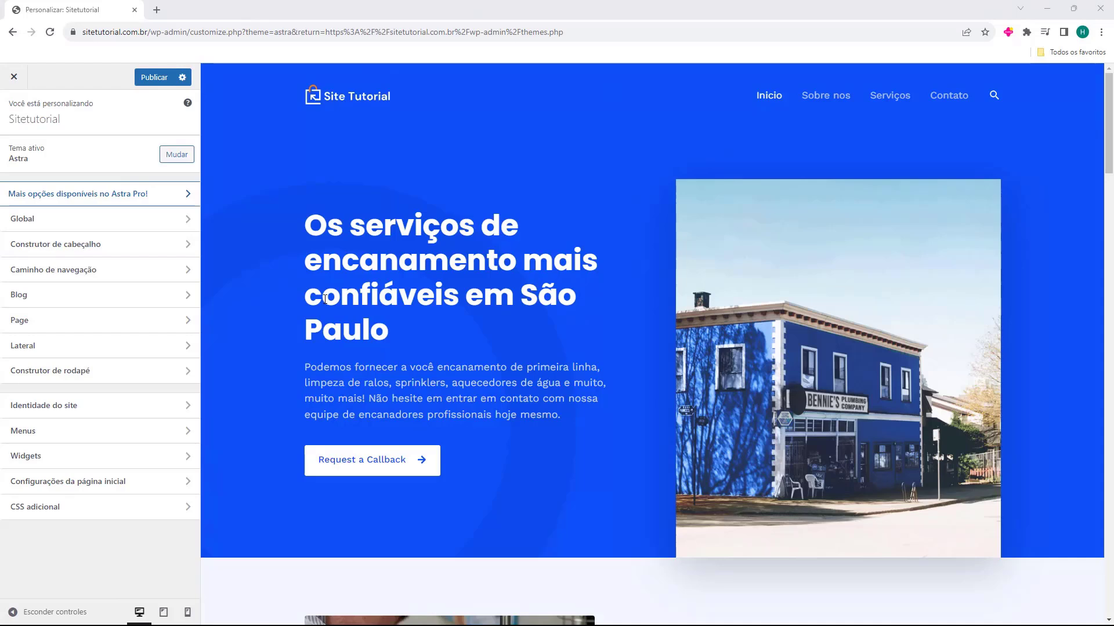
pyautogui.click(152, 80)
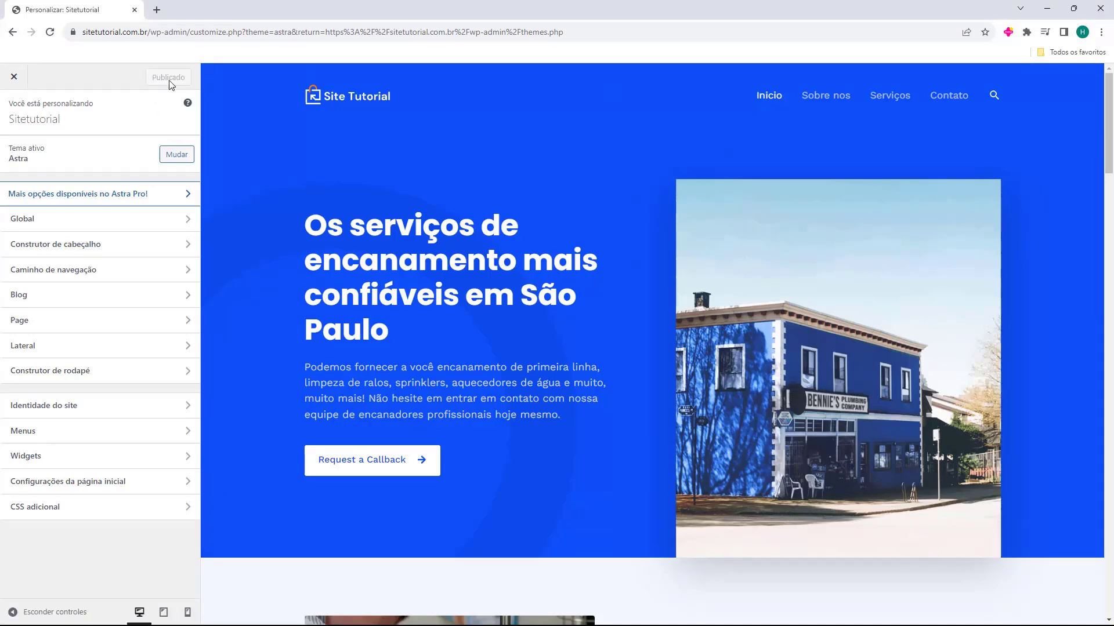
pyautogui.click(14, 77)
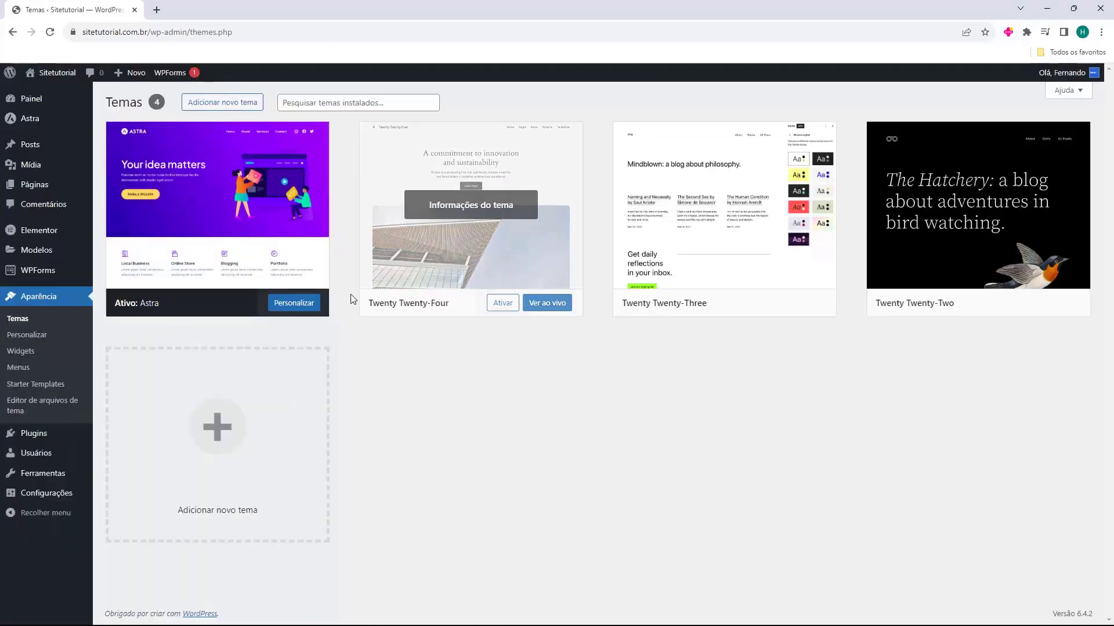
# - Visit the live site and examine the home page from the header down to the three-column footer
pyautogui.moveTo(74, 143)
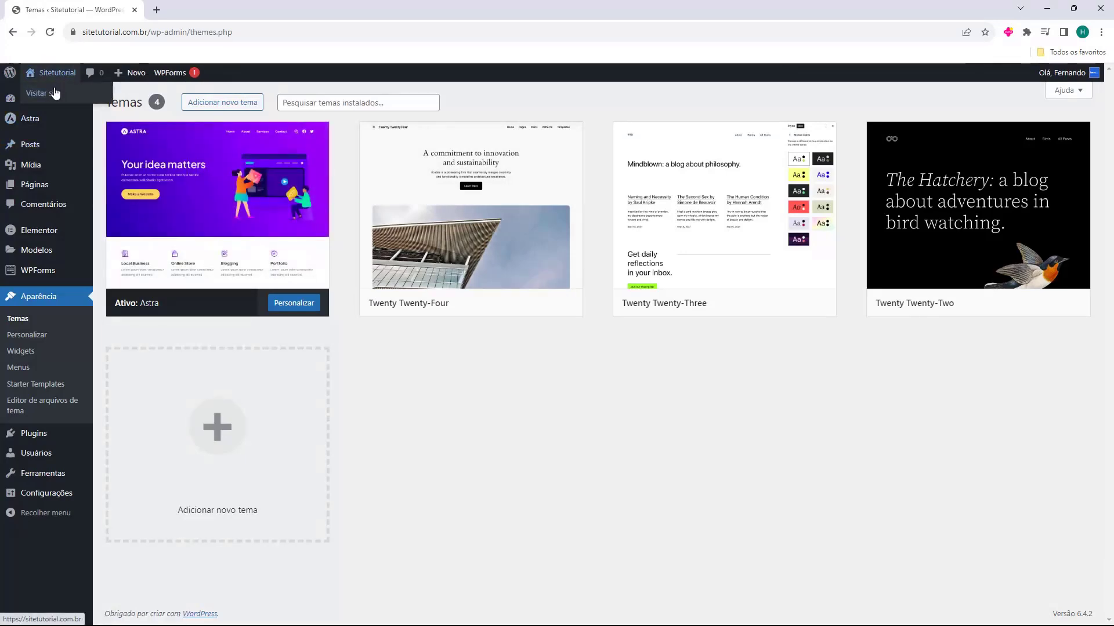
pyautogui.click(58, 90)
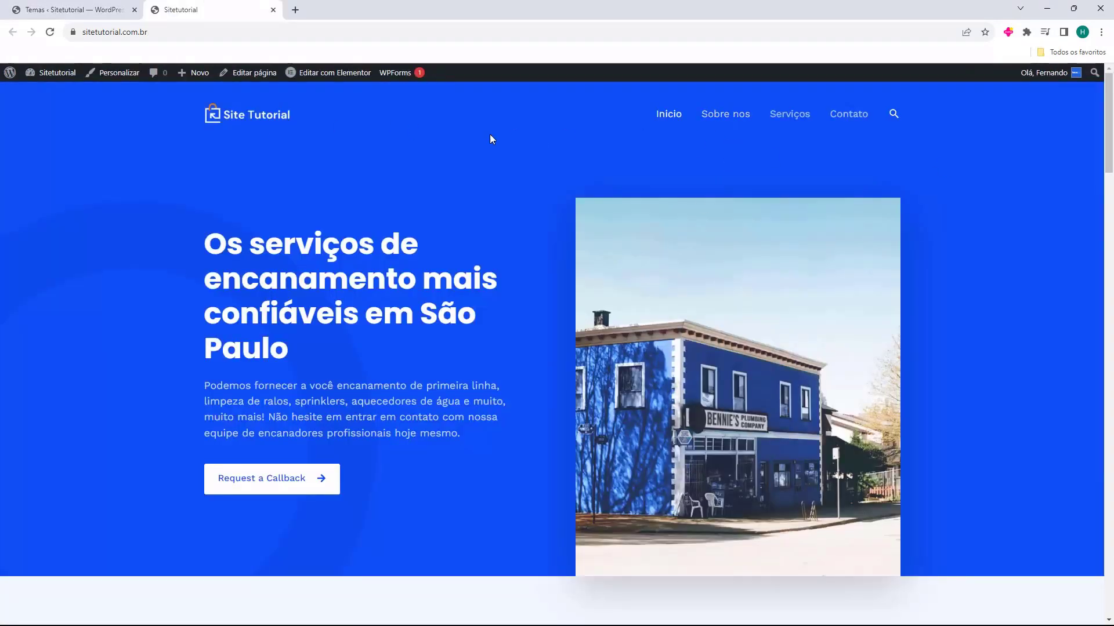
pyautogui.scroll(-20, 389, 126)
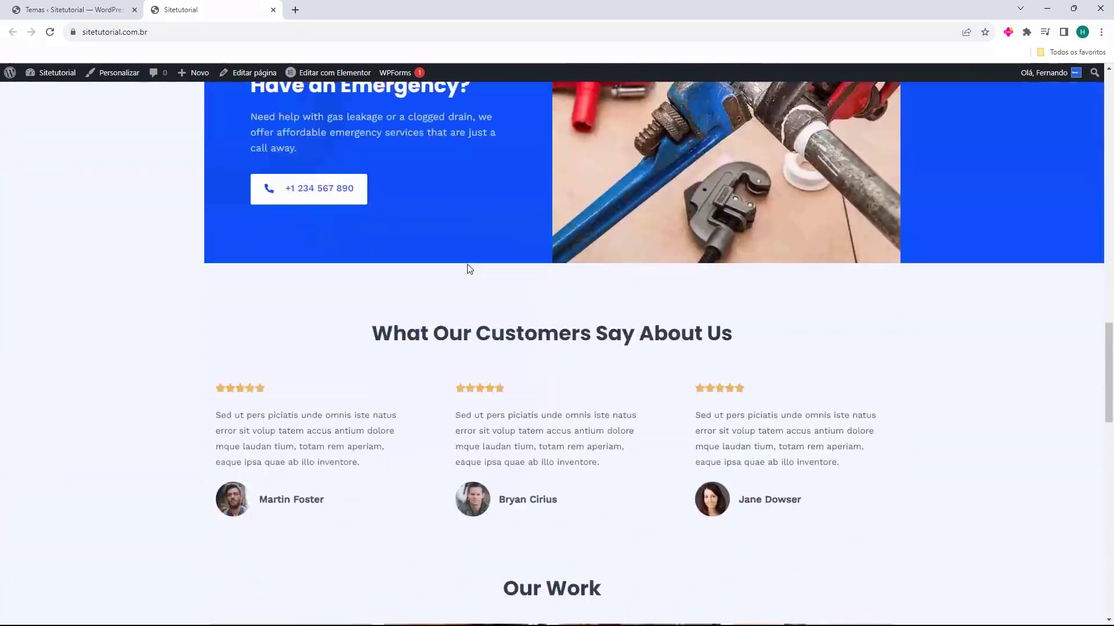
pyautogui.scroll(-15, 320, 208)
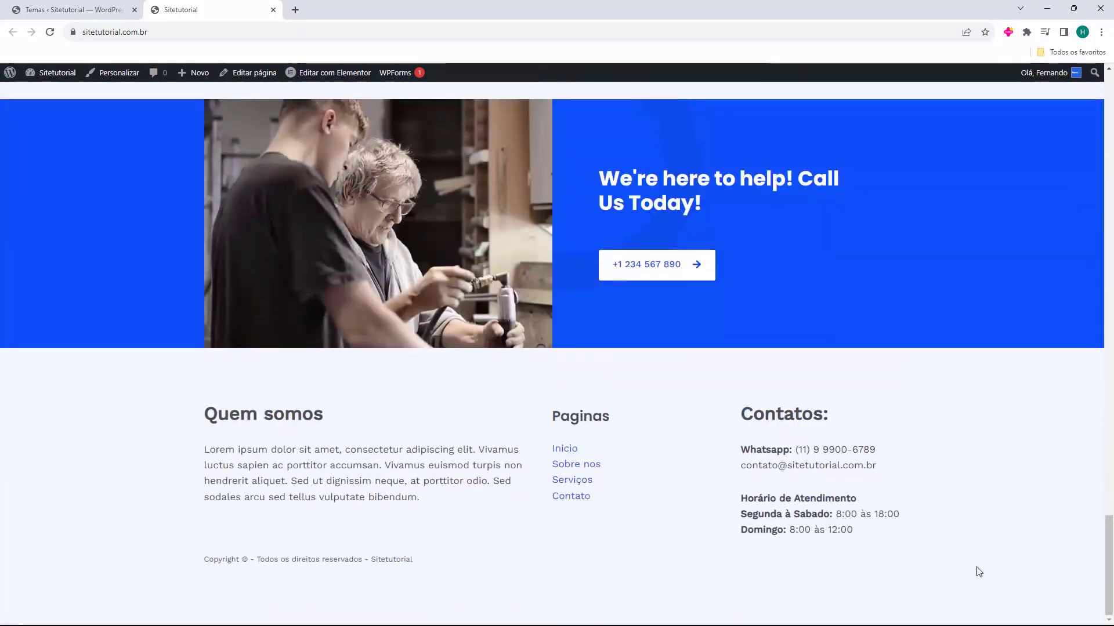
pyautogui.scroll(20, 405, 429)
pyautogui.scroll(-8, 524, 321)
pyautogui.scroll(-20, 481, 241)
pyautogui.scroll(3, 502, 259)
pyautogui.scroll(20, 509, 279)
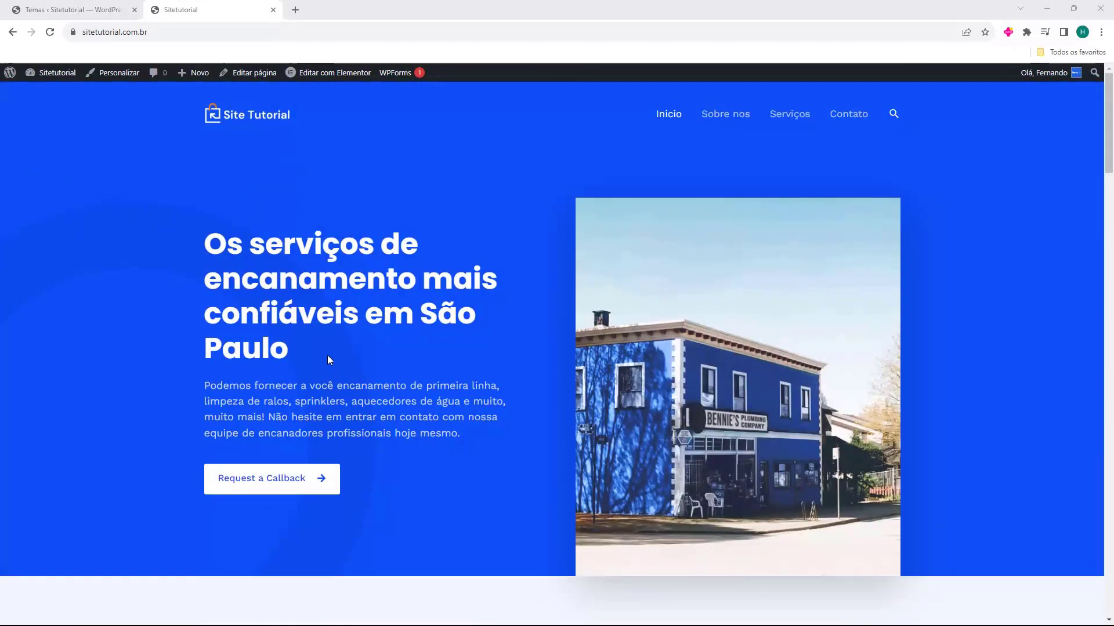
pyautogui.scroll(-6, 566, 279)
pyautogui.scroll(6, 516, 378)
# - Visit the Sobre nos, Serviços and Contato pages of the live site and examine the contact page's message form
pyautogui.click(731, 124)
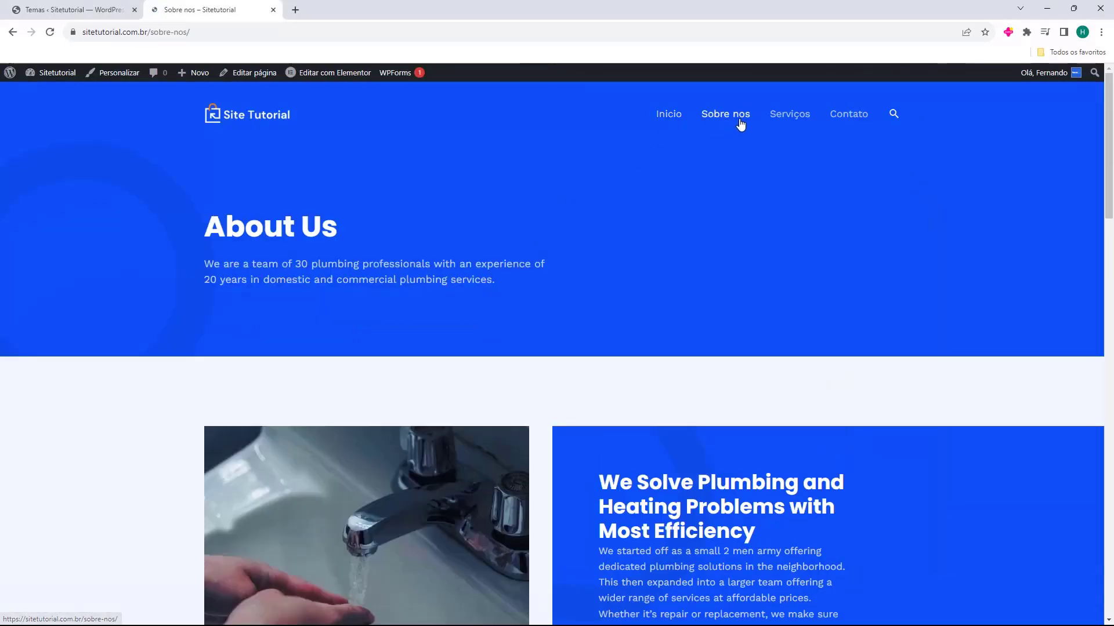
pyautogui.click(777, 117)
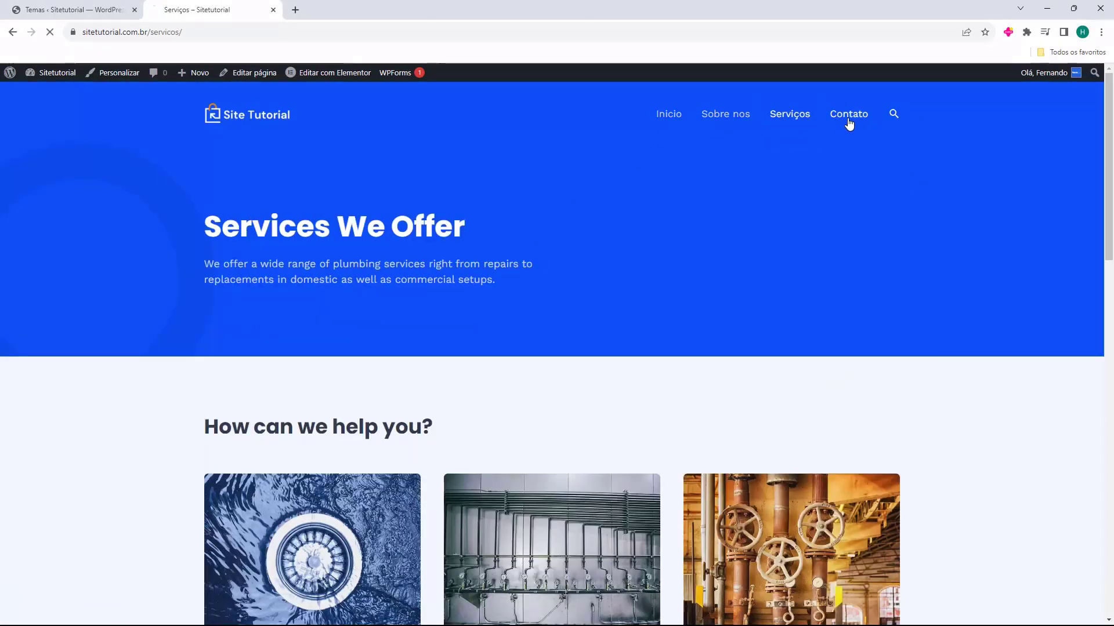
pyautogui.click(849, 119)
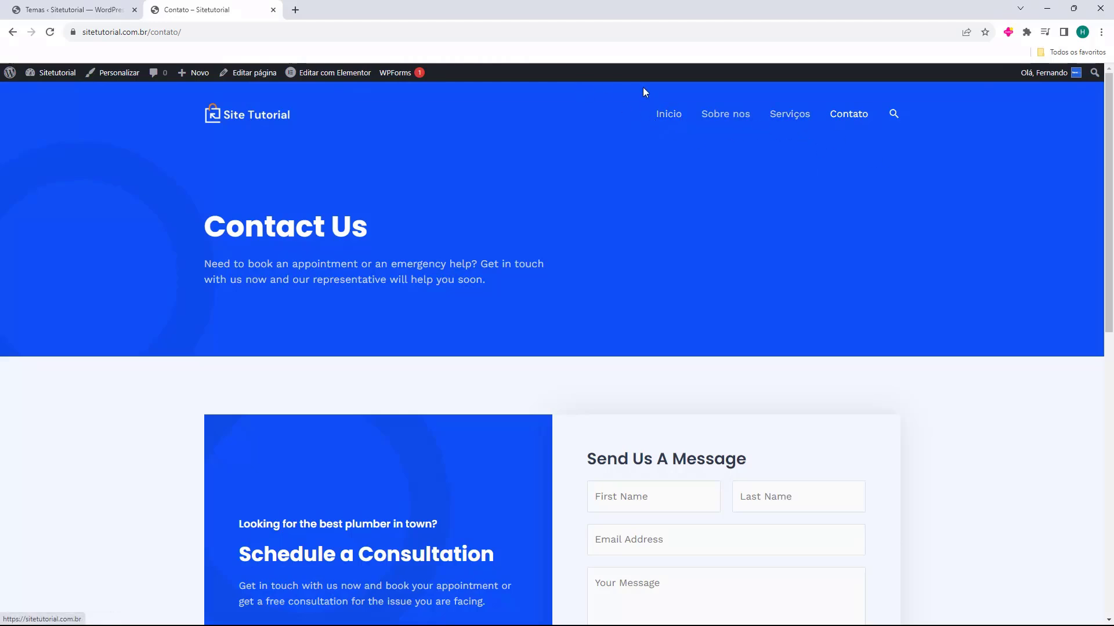
pyautogui.scroll(-4, 548, 303)
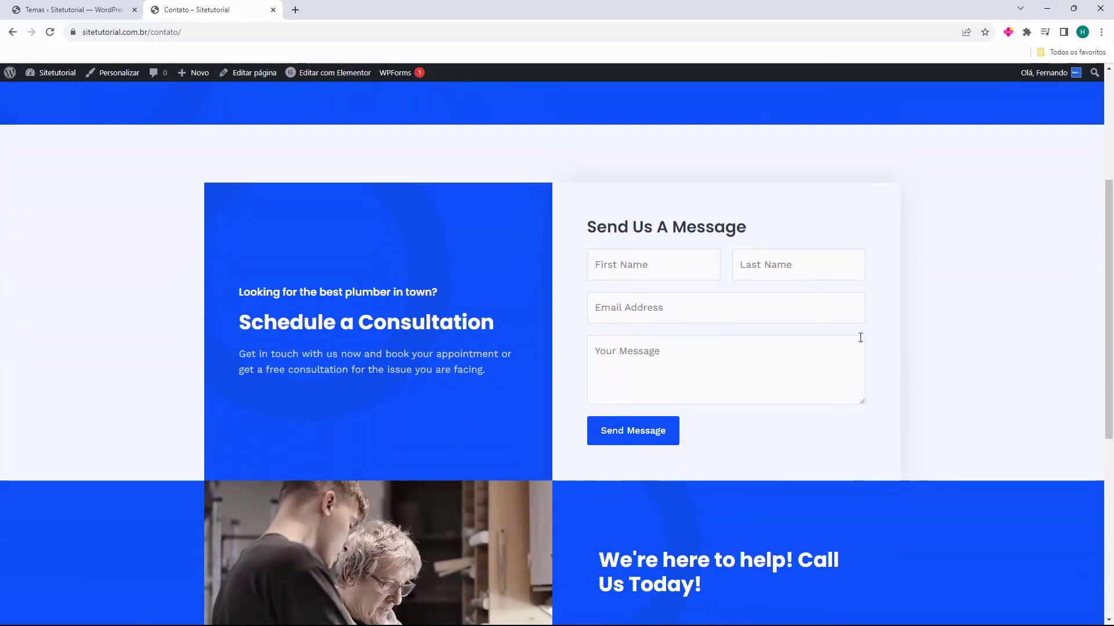
pyautogui.moveTo(609, 219); pyautogui.dragTo(587, 261)
pyautogui.click(580, 231)
pyautogui.click(577, 270)
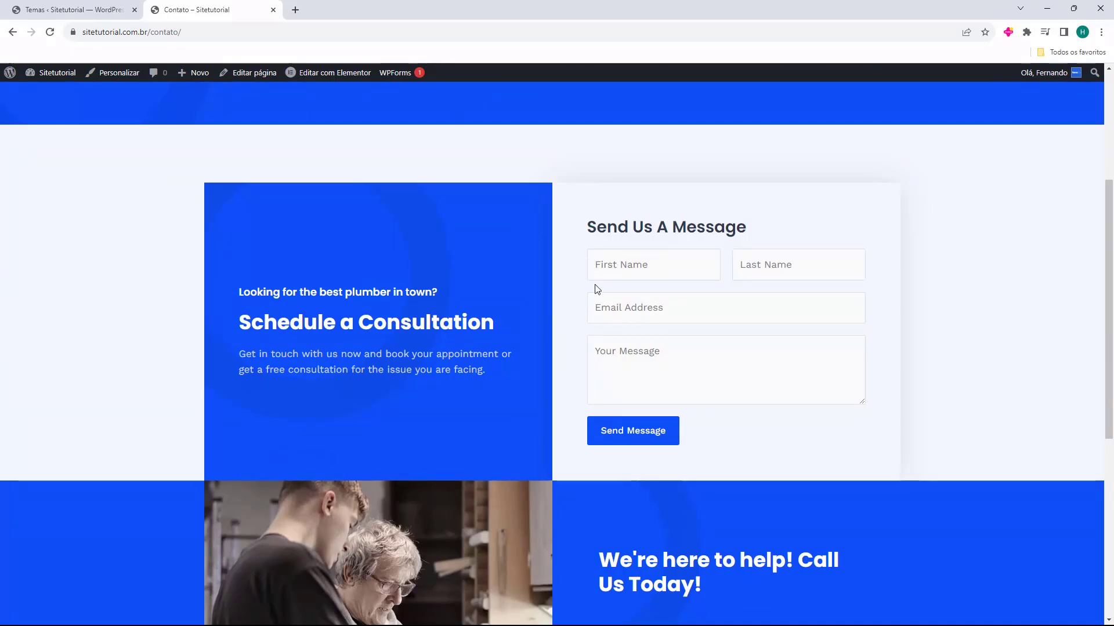
pyautogui.scroll(4, 749, 108)
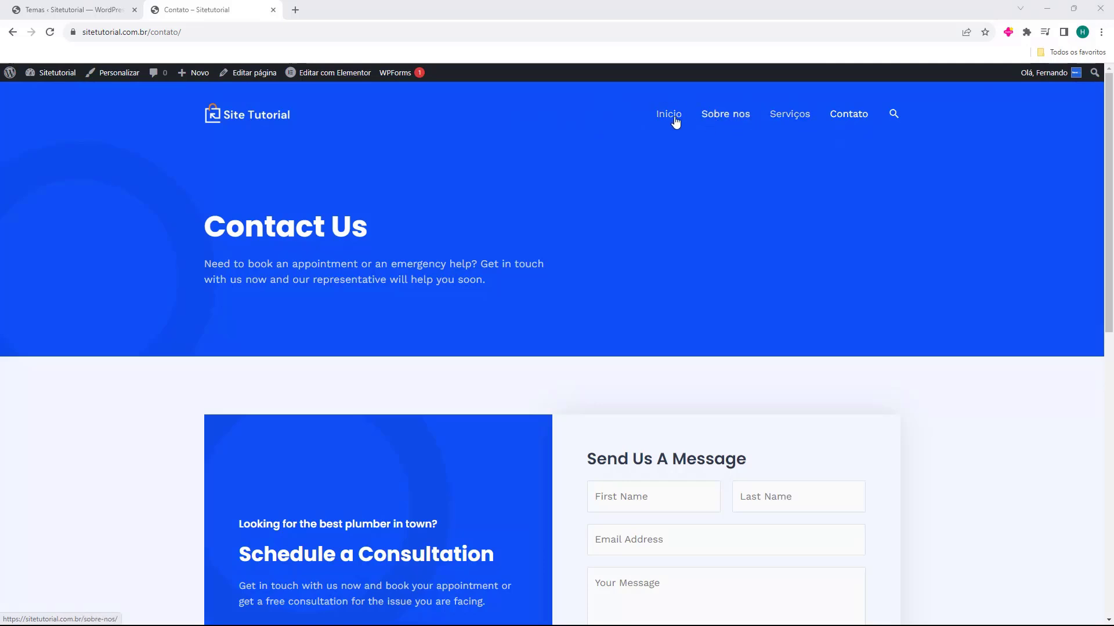
# - Close the live site, open the WordPress menu settings and rename Primary Menu as "Menu Principal"
pyautogui.hotkey('ctrl', 'w')
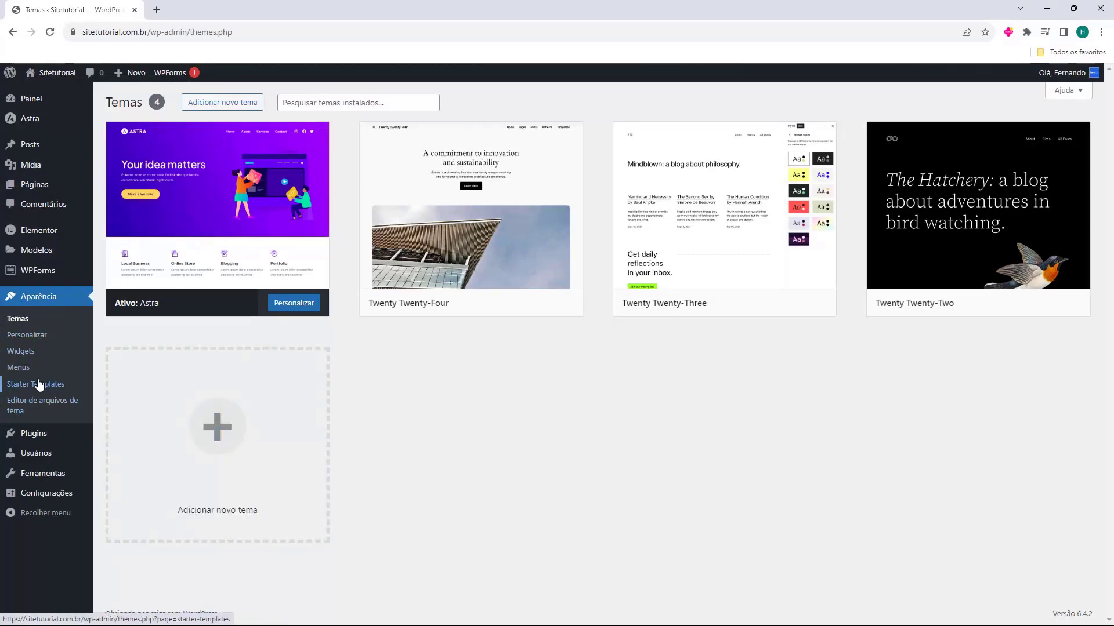
pyautogui.click(19, 369)
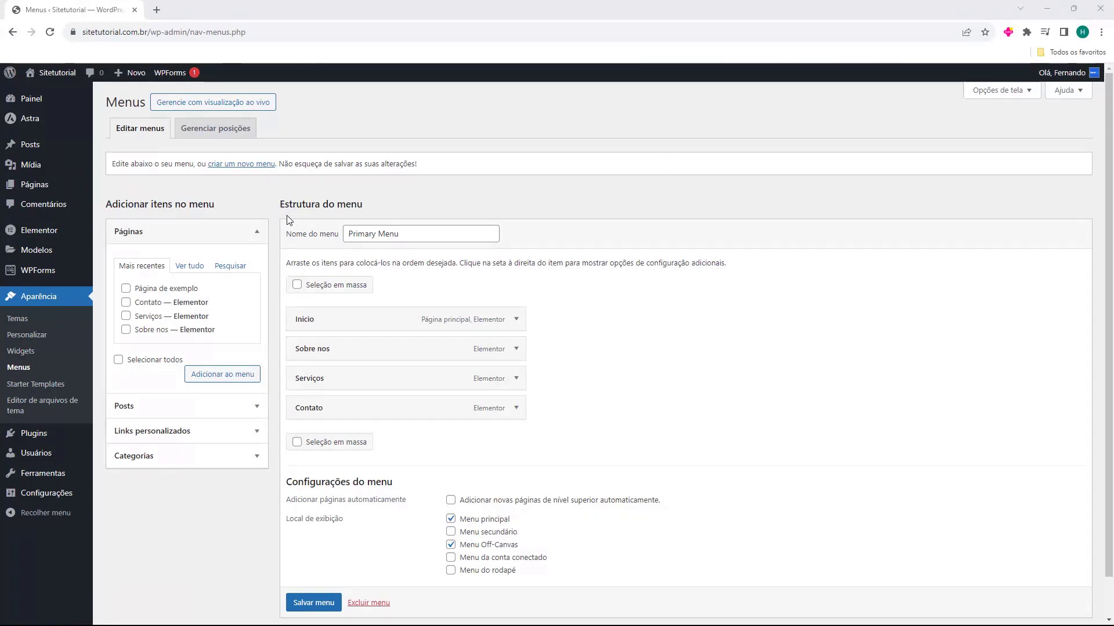
pyautogui.doubleClick(351, 238)
pyautogui.click(384, 235)
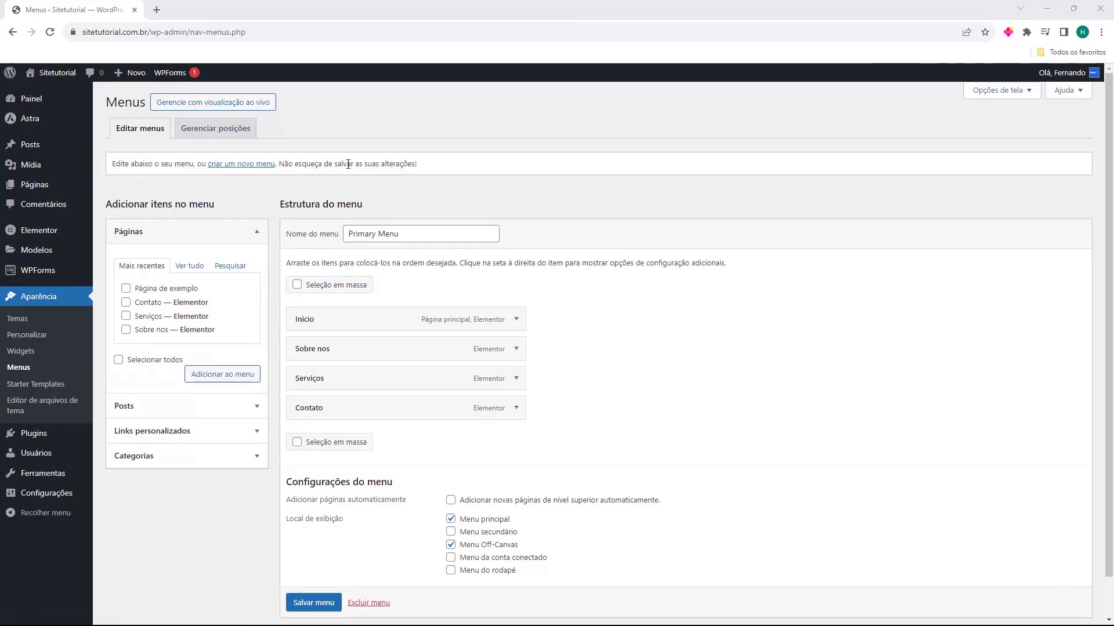
pyautogui.click(313, 167)
pyautogui.tripleClick(355, 238)
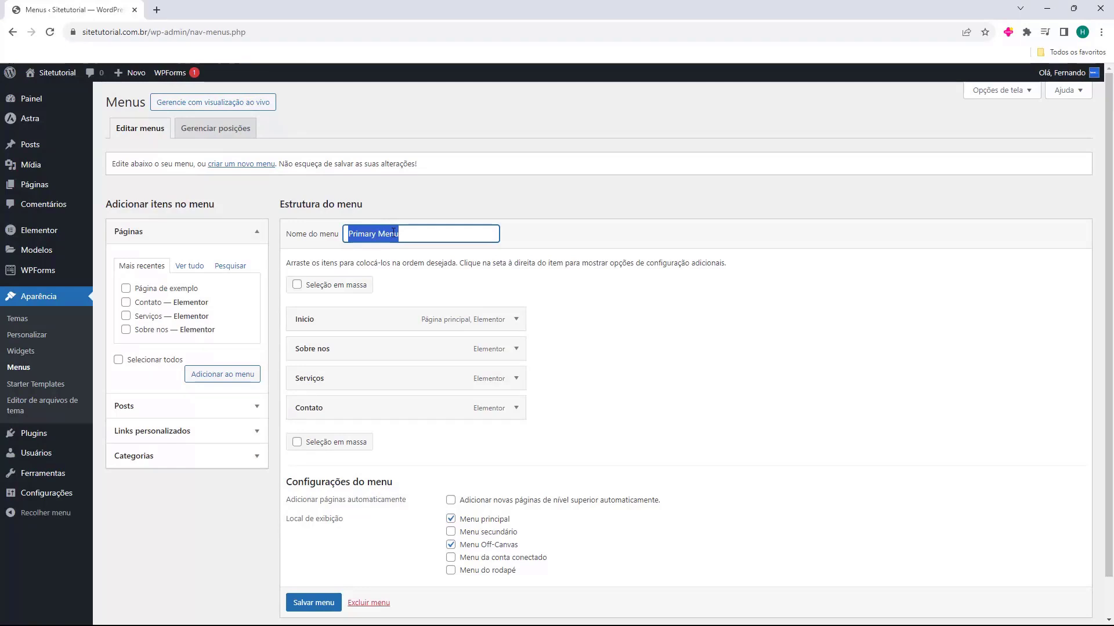
pyautogui.press('BackSpace')
pyautogui.write('Menu Principal')
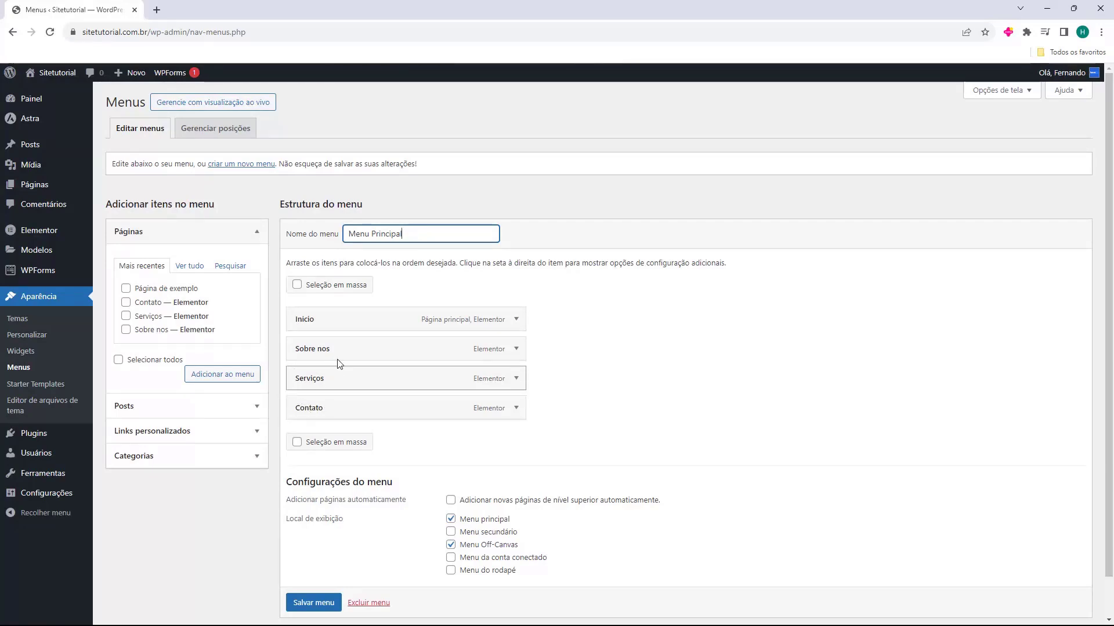
# - Nest the Serviços item as a subitem under Sobre nos in the menu structure
pyautogui.moveTo(310, 355)
pyautogui.mouseDown()
pyautogui.moveTo(301, 385)
pyautogui.moveTo(305, 315)
pyautogui.moveTo(290, 323)
pyautogui.moveTo(296, 393)
pyautogui.moveTo(299, 348)
pyautogui.mouseUp()
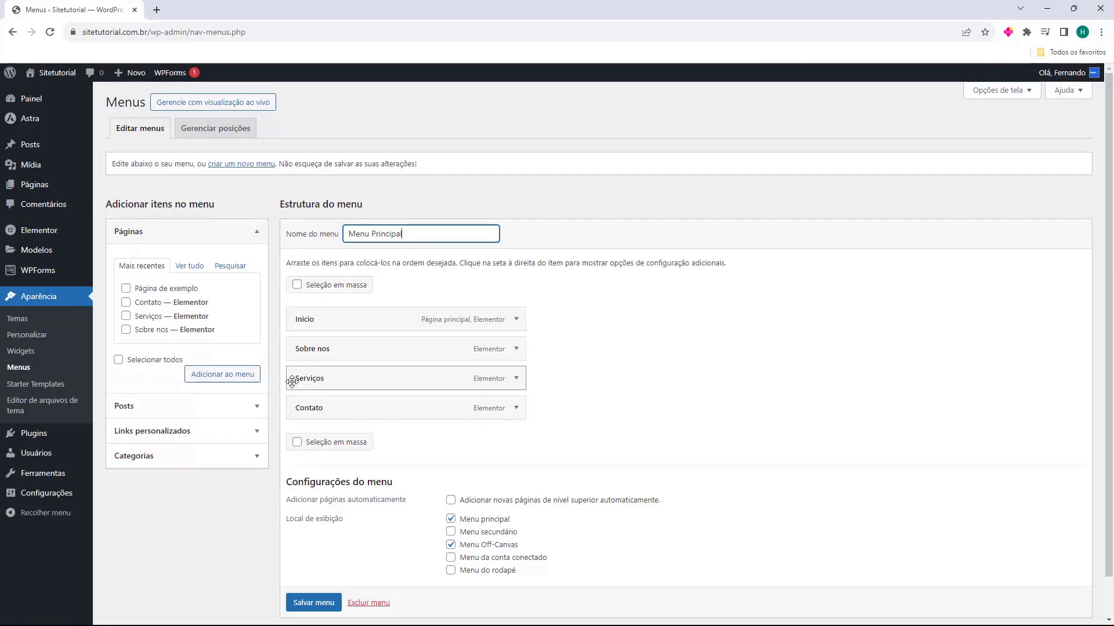
pyautogui.moveTo(307, 386); pyautogui.dragTo(331, 379)
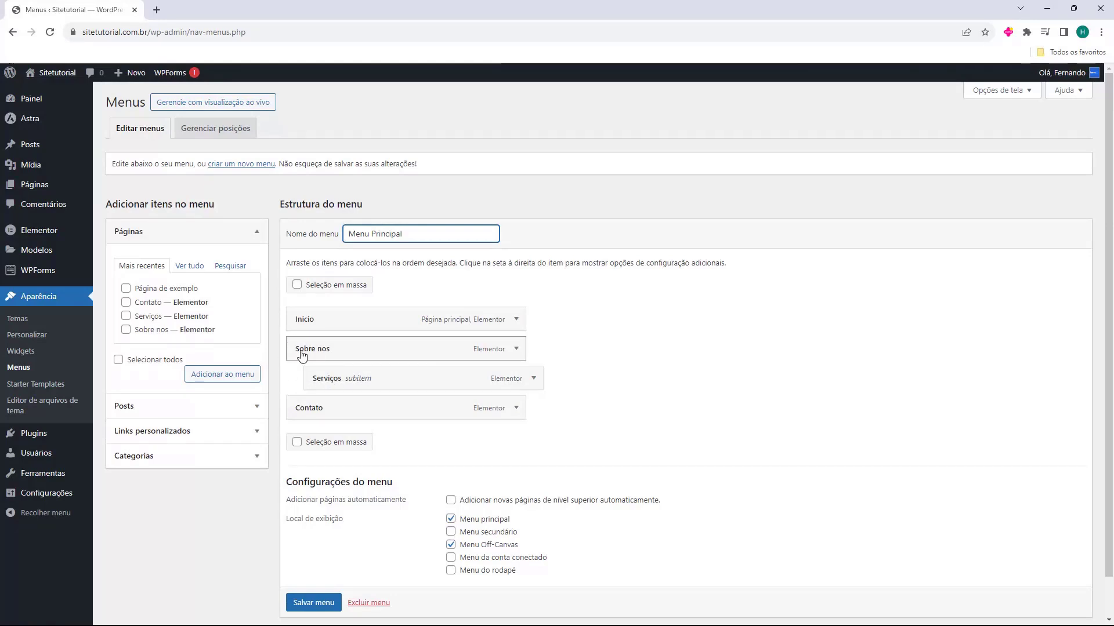
pyautogui.moveTo(331, 382)
pyautogui.mouseDown()
pyautogui.moveTo(355, 360)
pyautogui.moveTo(344, 379)
pyautogui.mouseUp()
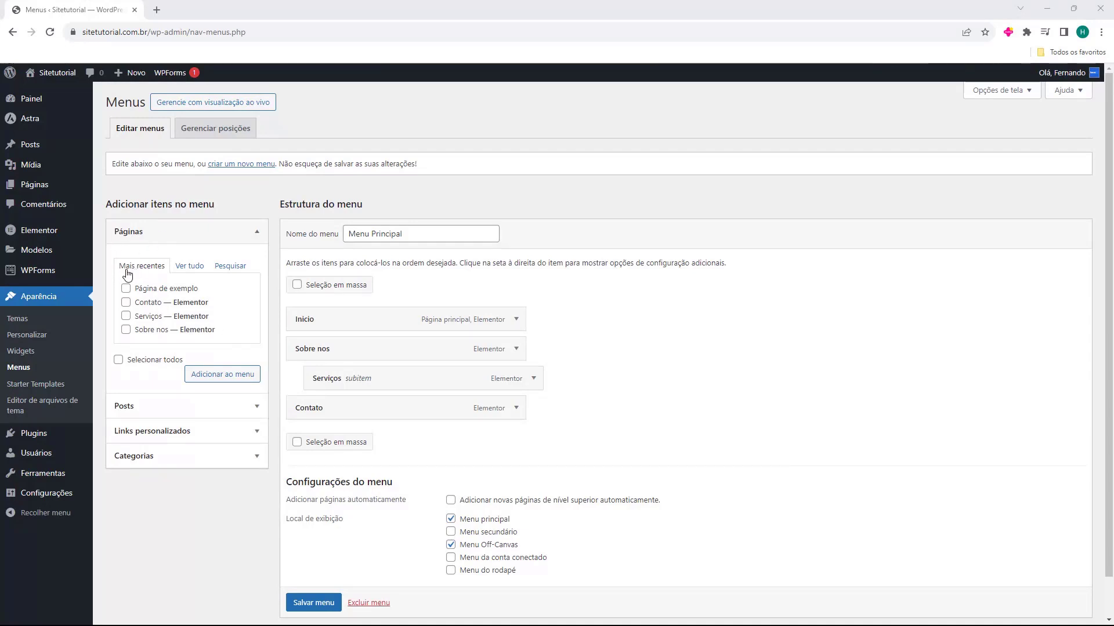
# - Add "Página de exemplo" to the menu and nest it as a subitem under Serviços
pyautogui.click(191, 268)
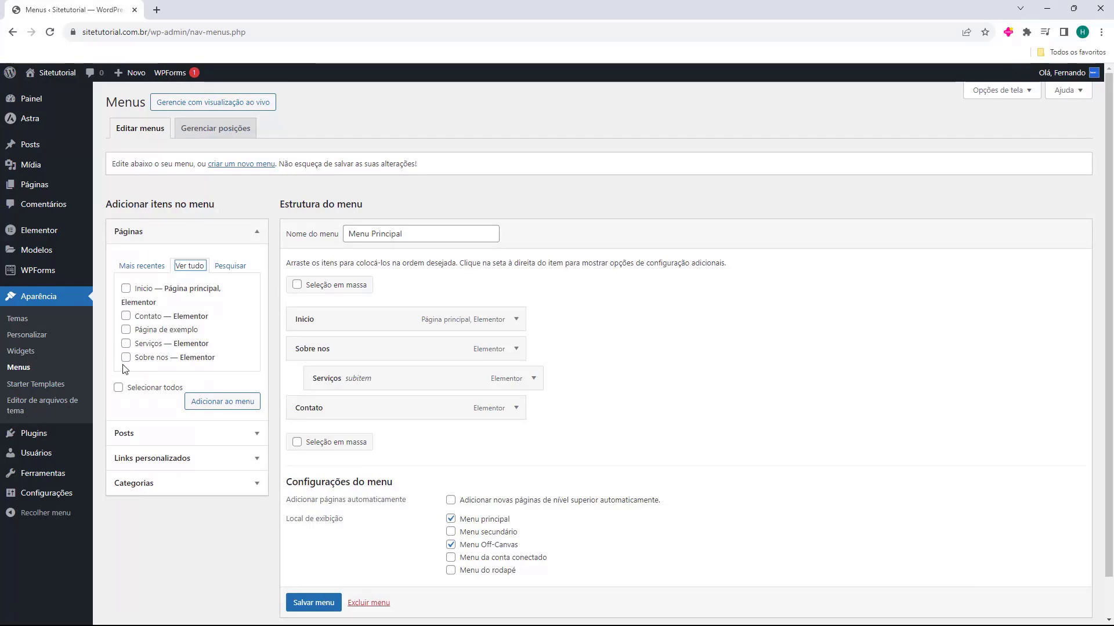
pyautogui.click(126, 330)
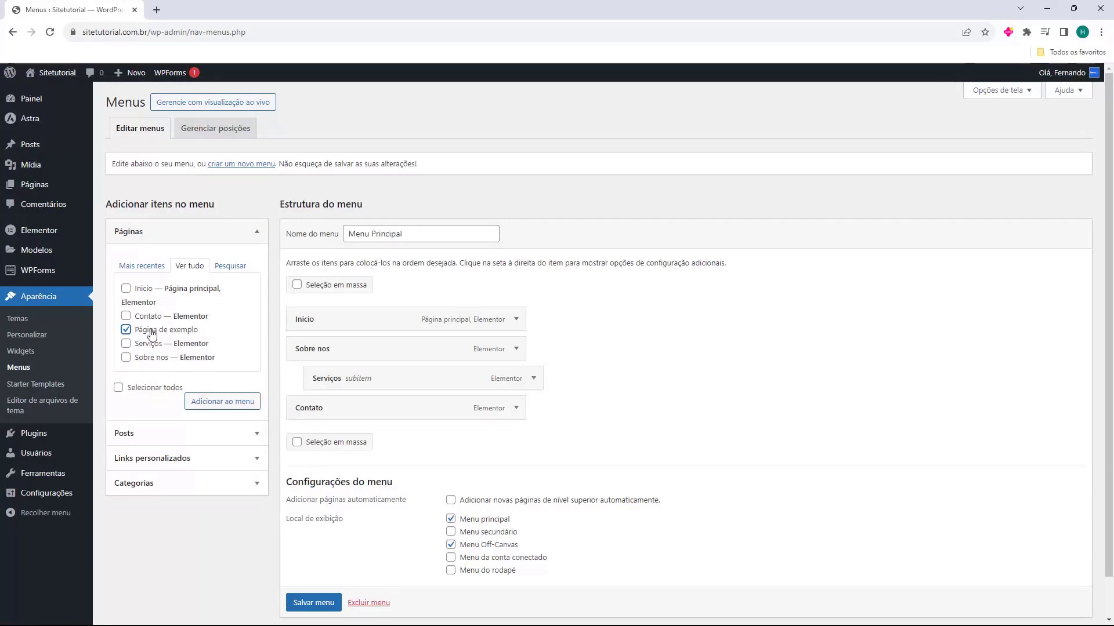
pyautogui.click(213, 406)
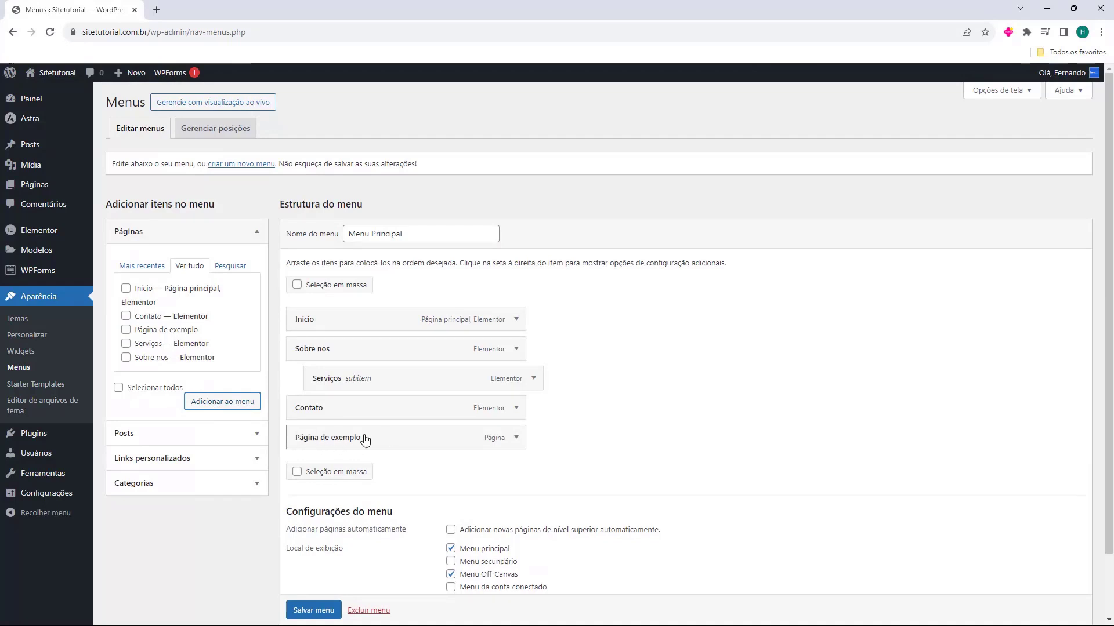
pyautogui.moveTo(348, 443); pyautogui.dragTo(370, 409)
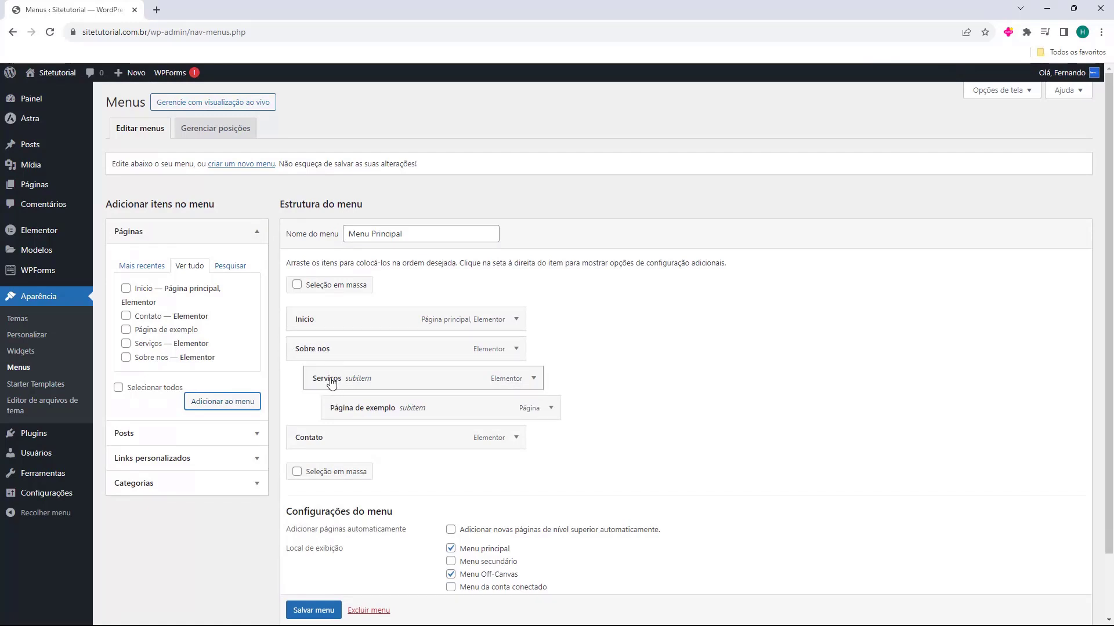
# - Move "Página de exemplo" up one level so it sits directly under Sobre nos, and view the posts available for the menu
pyautogui.moveTo(347, 412)
pyautogui.mouseDown()
pyautogui.moveTo(323, 410)
pyautogui.moveTo(351, 413)
pyautogui.moveTo(334, 410)
pyautogui.mouseUp()
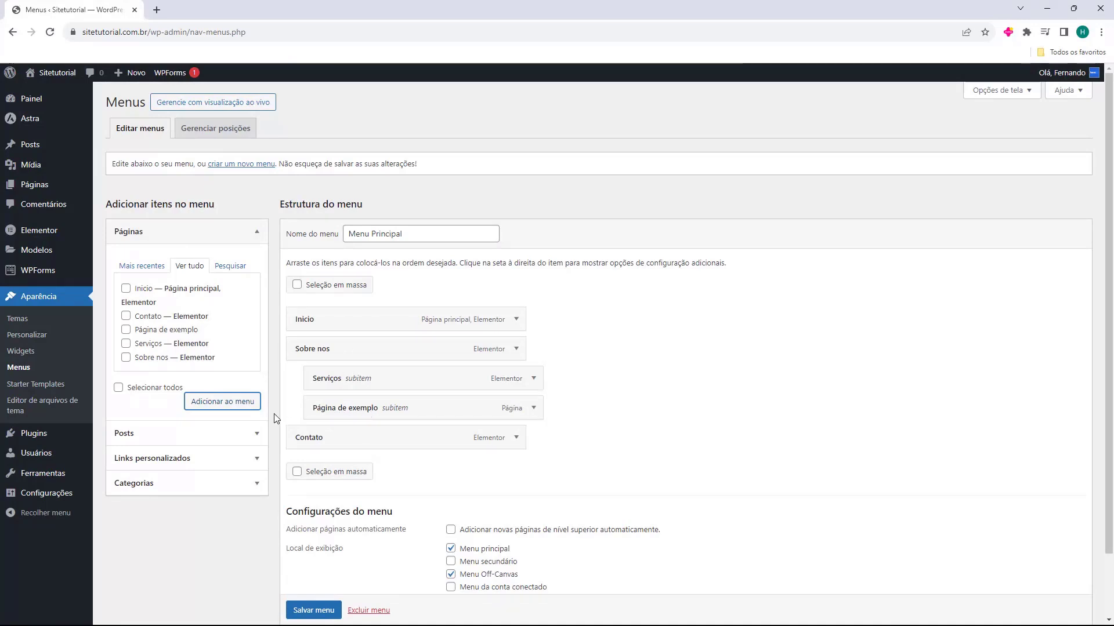
pyautogui.click(128, 434)
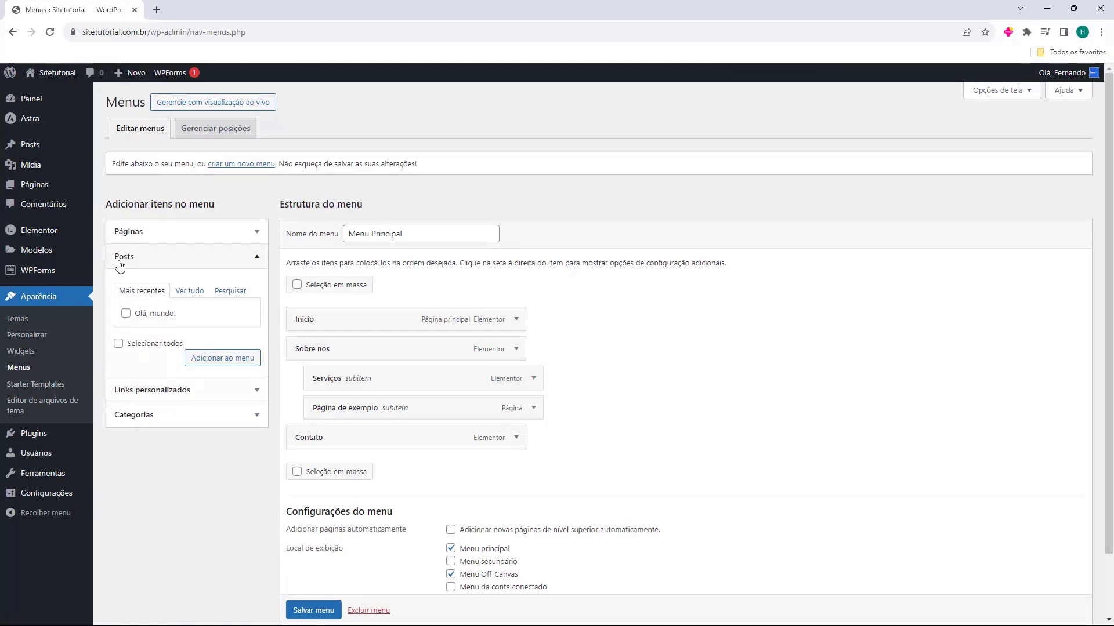
pyautogui.click(147, 293)
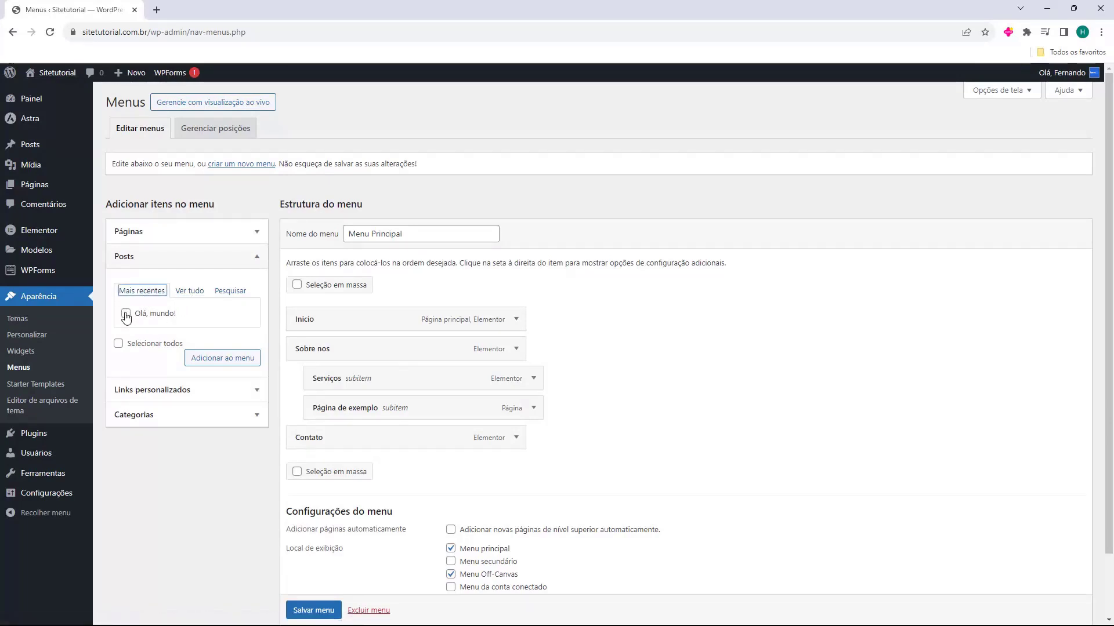
pyautogui.click(131, 279)
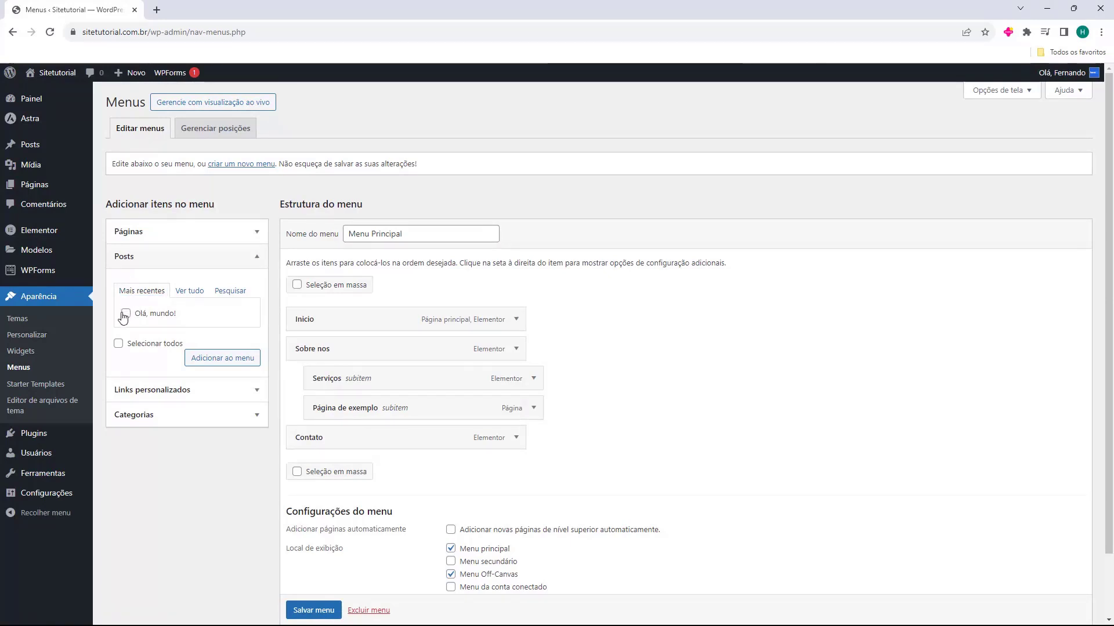
pyautogui.click(167, 397)
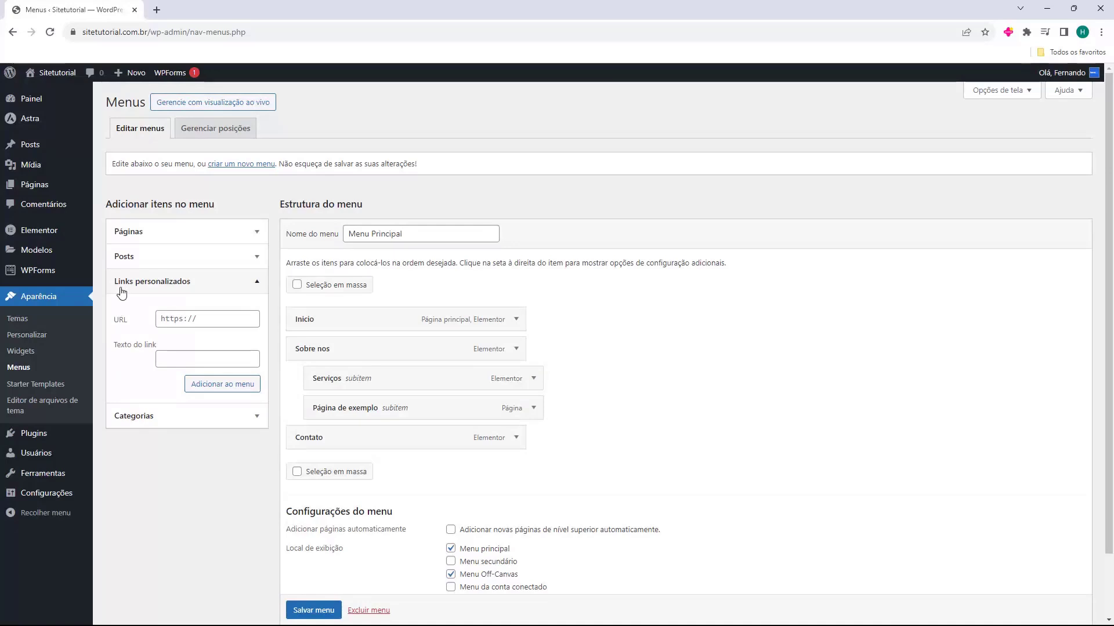
pyautogui.click(117, 326)
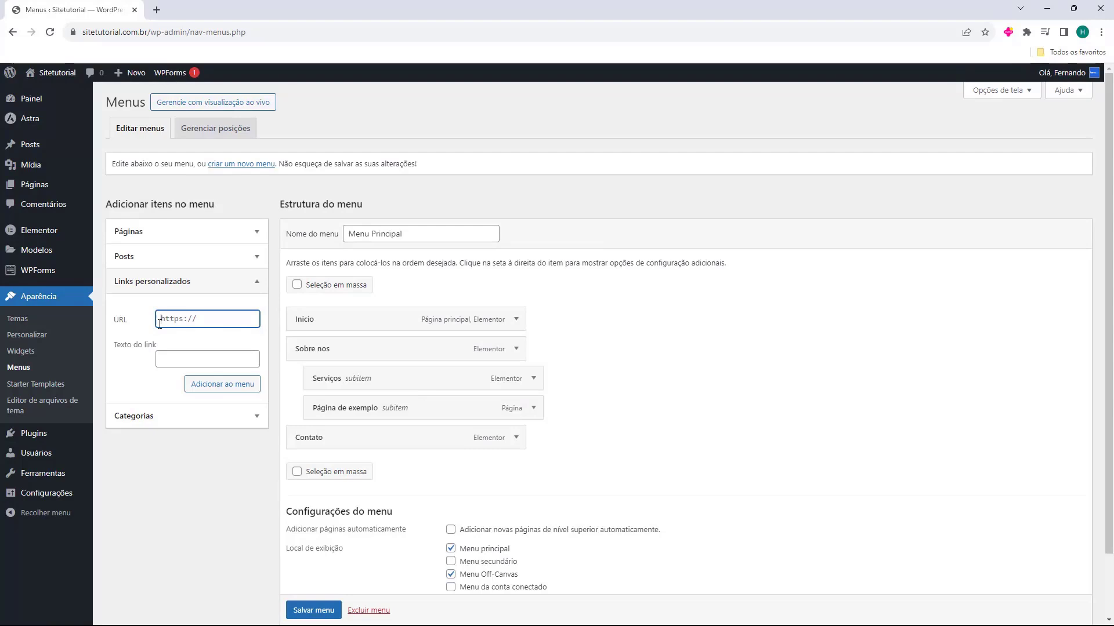
pyautogui.write('://host2')
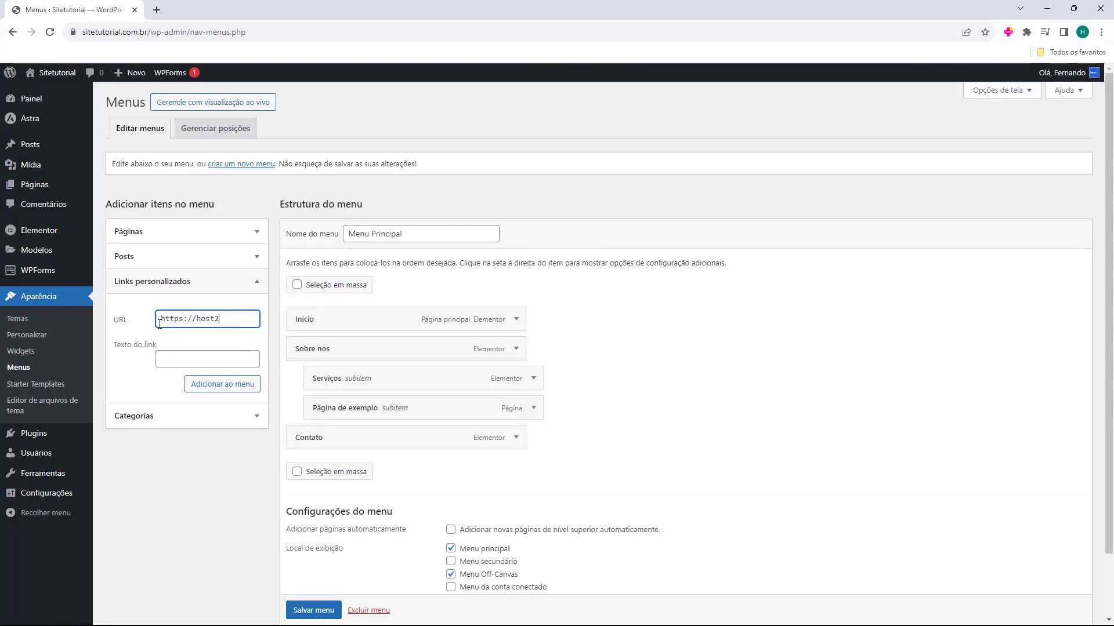
pyautogui.press('BackSpace')
pyautogui.press('BackSpace')
pyautogui.moveTo(160, 322); pyautogui.dragTo(239, 321)
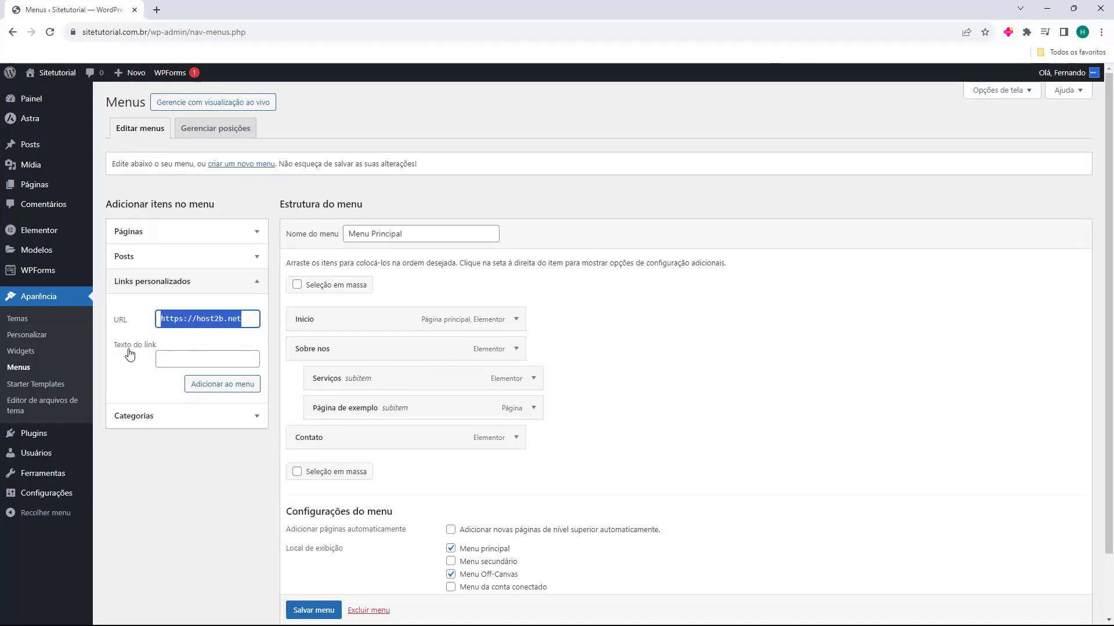
pyautogui.click(169, 356)
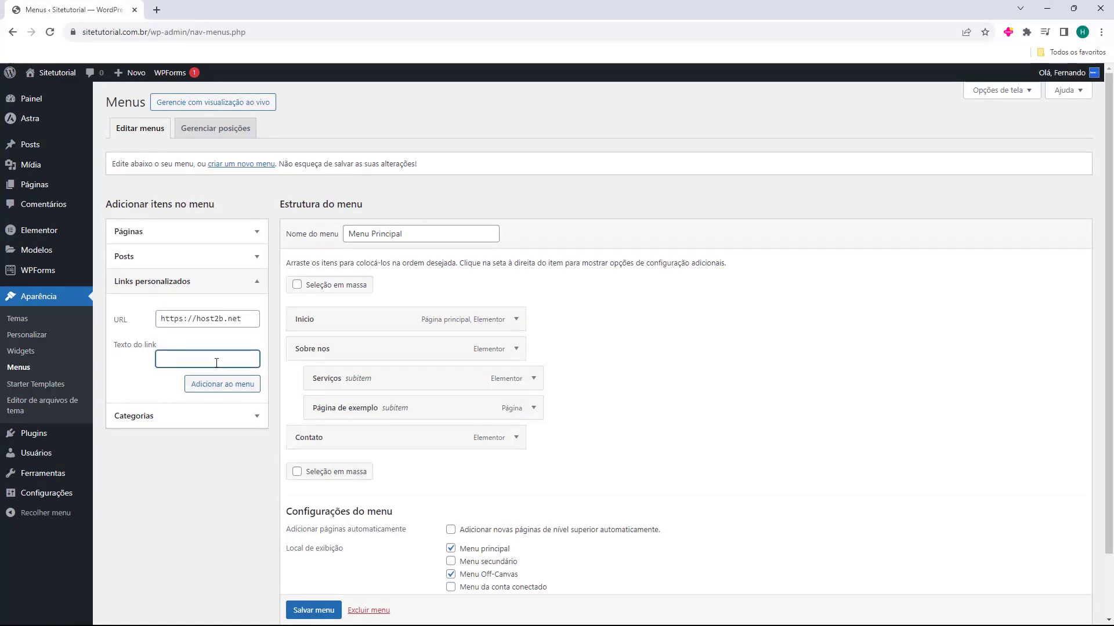
pyautogui.write('Saiba Mais')
pyautogui.click(197, 385)
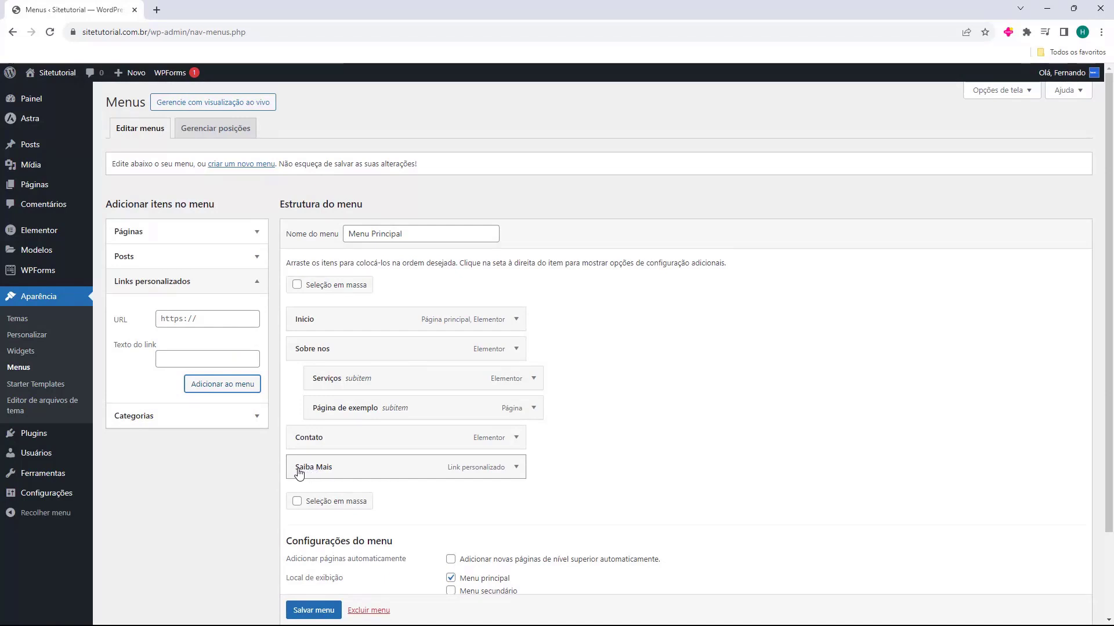
# - Examine the settings of the Saiba Mais menu item and the categories available for the menu
pyautogui.click(318, 469)
pyautogui.scroll(-1, 321, 471)
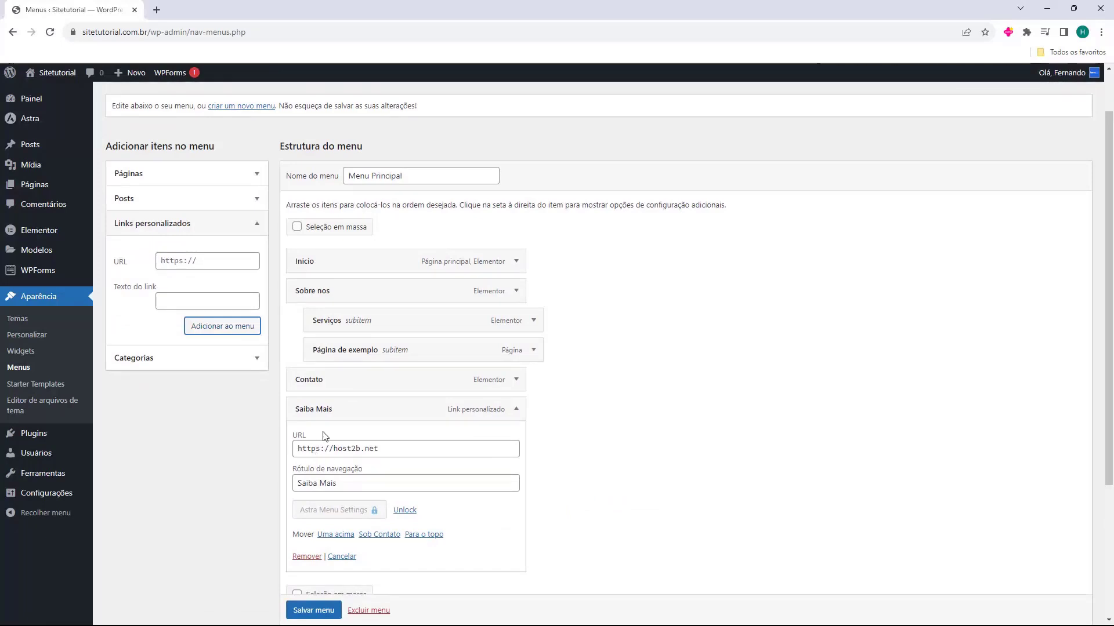
pyautogui.click(516, 410)
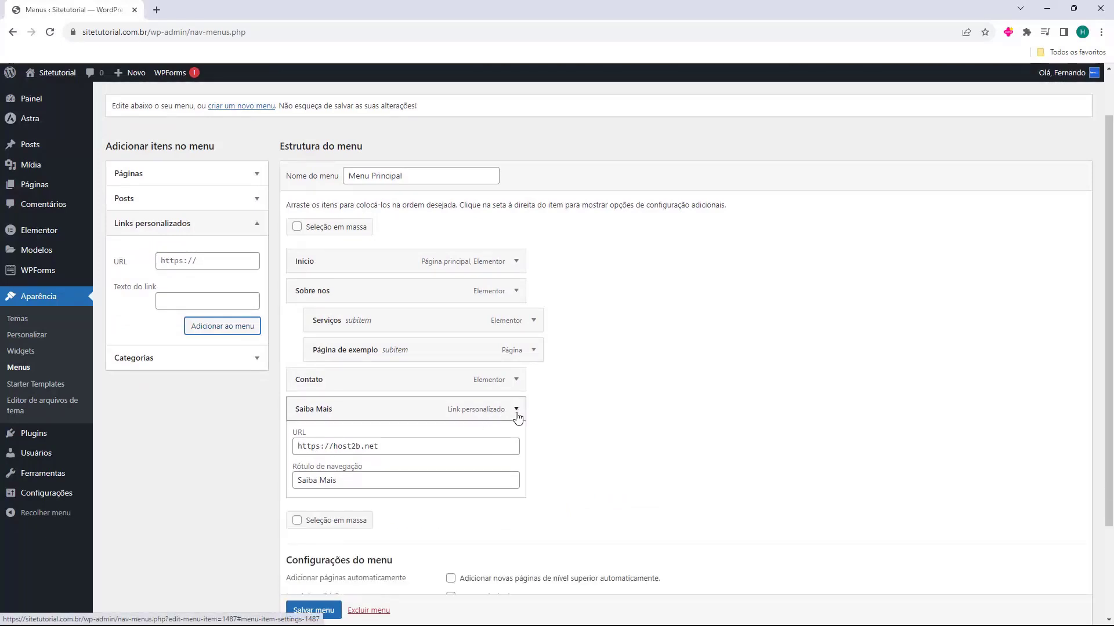
pyautogui.click(119, 306)
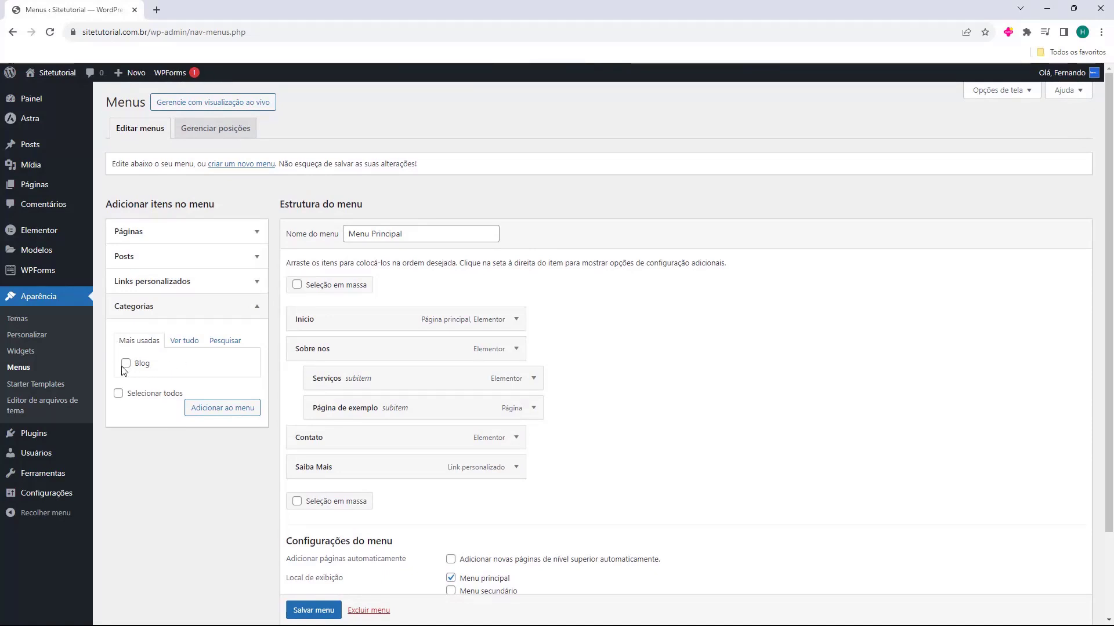
pyautogui.click(158, 302)
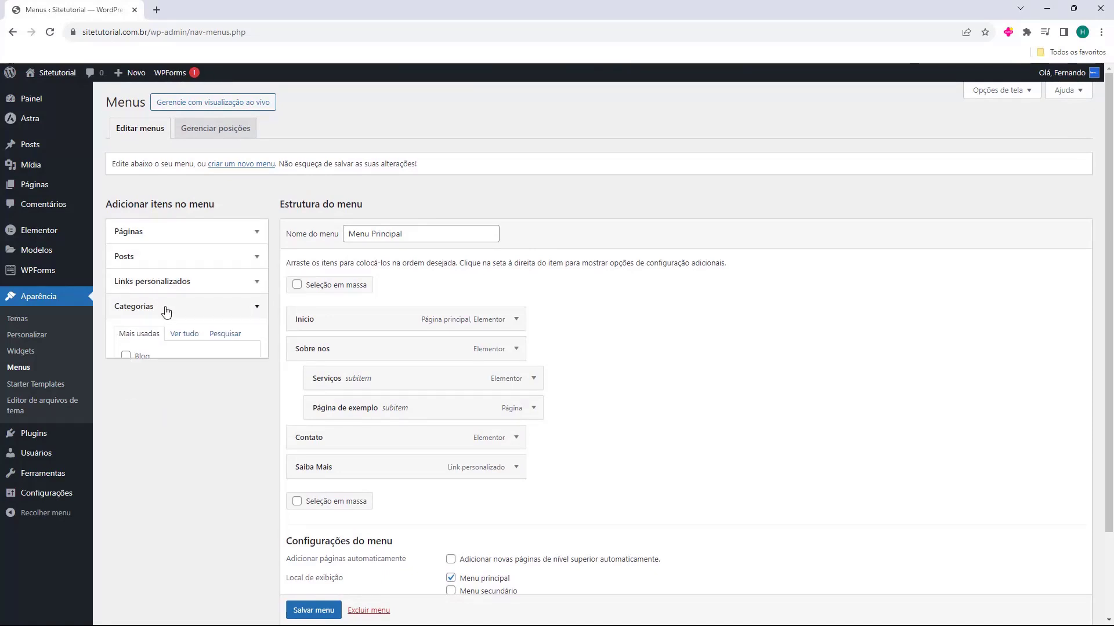
# - Review the menu's display locations, keeping Menu principal and Menu Off-Canvas selected, and save the menu
pyautogui.scroll(-1, 406, 394)
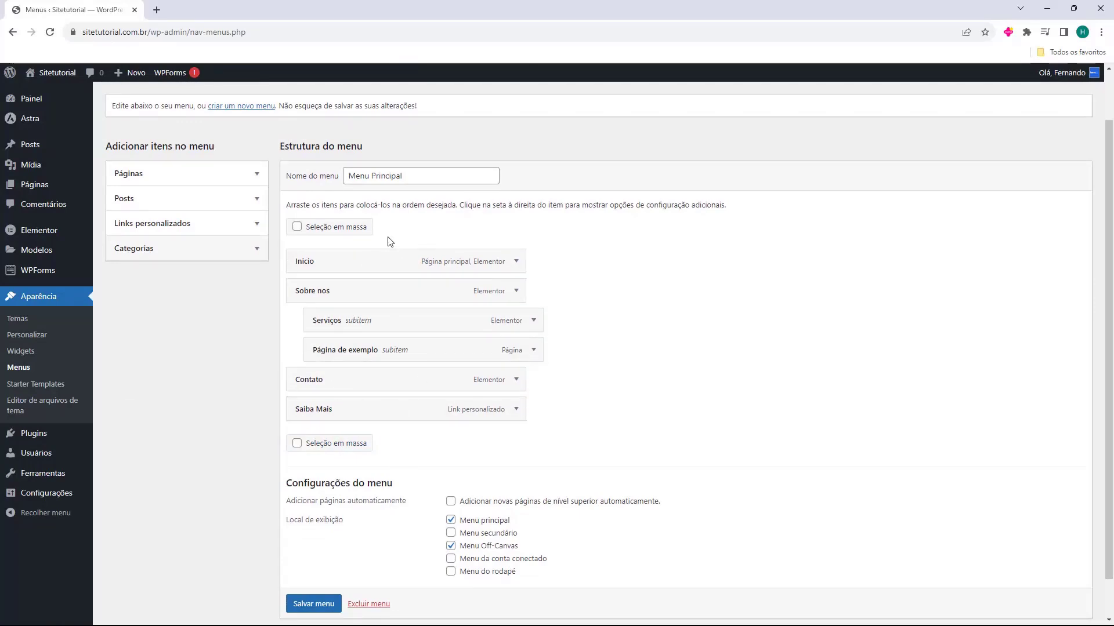
pyautogui.scroll(-1, 384, 244)
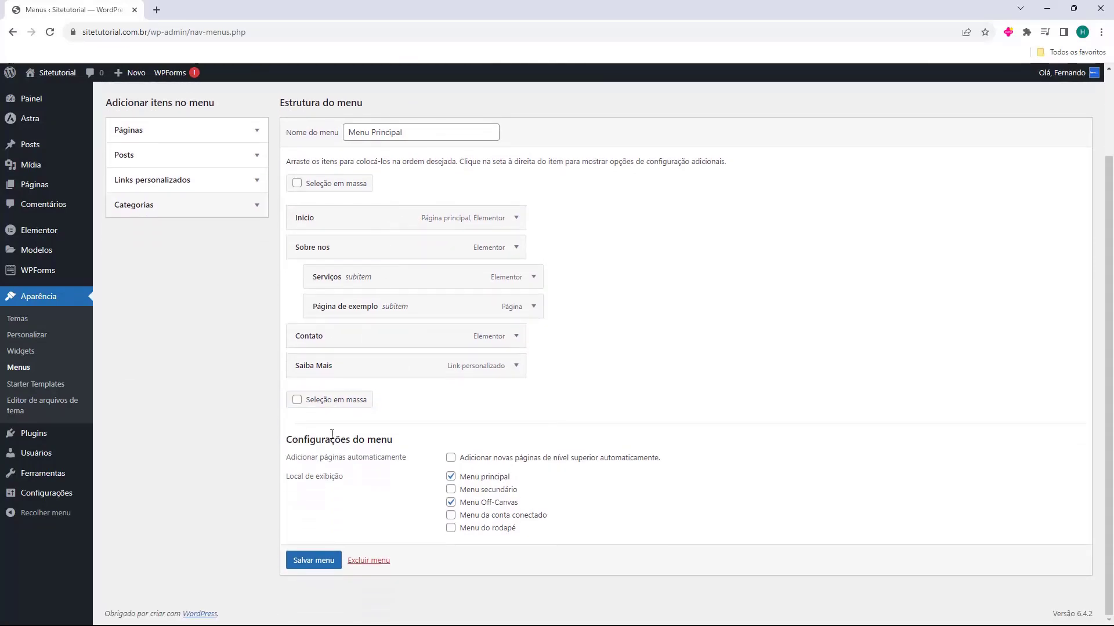
pyautogui.moveTo(292, 487); pyautogui.dragTo(331, 489)
pyautogui.click(331, 492)
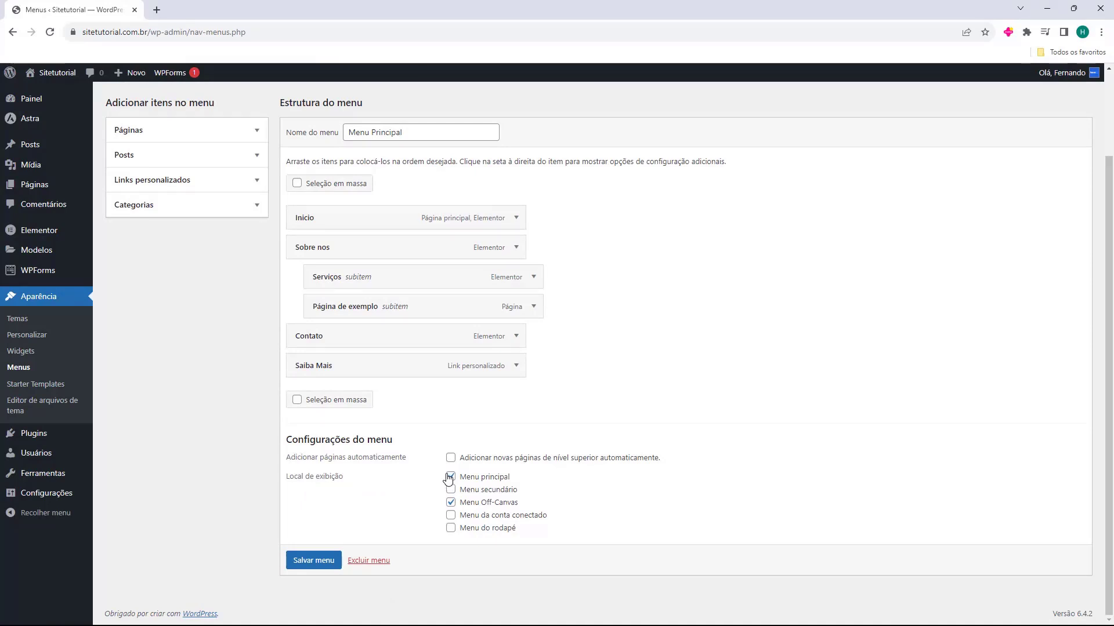
pyautogui.click(451, 502)
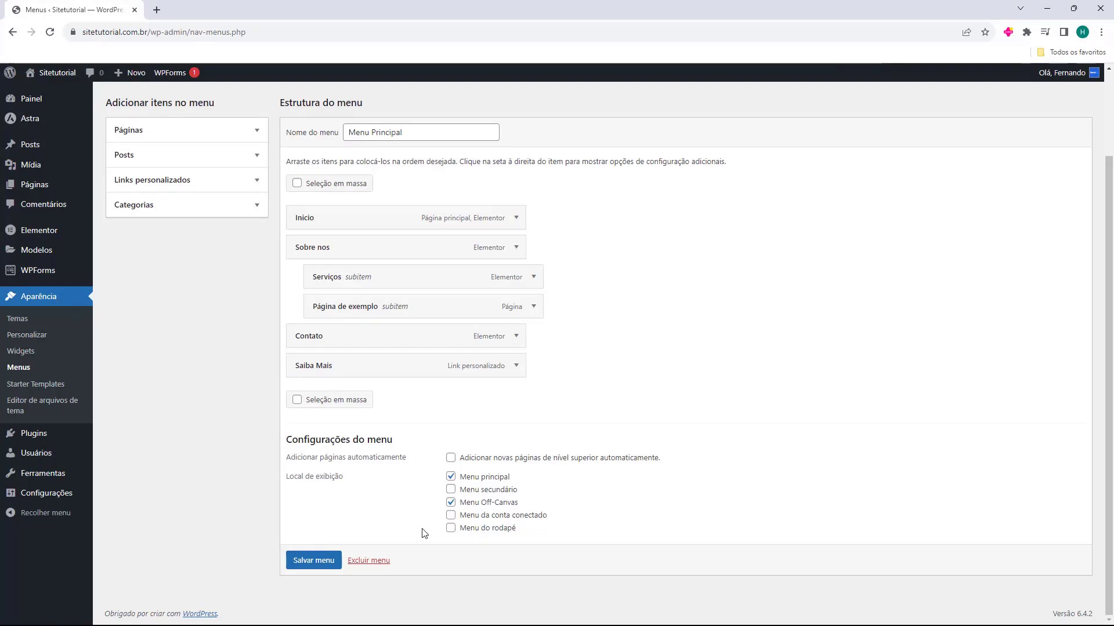
pyautogui.click(311, 563)
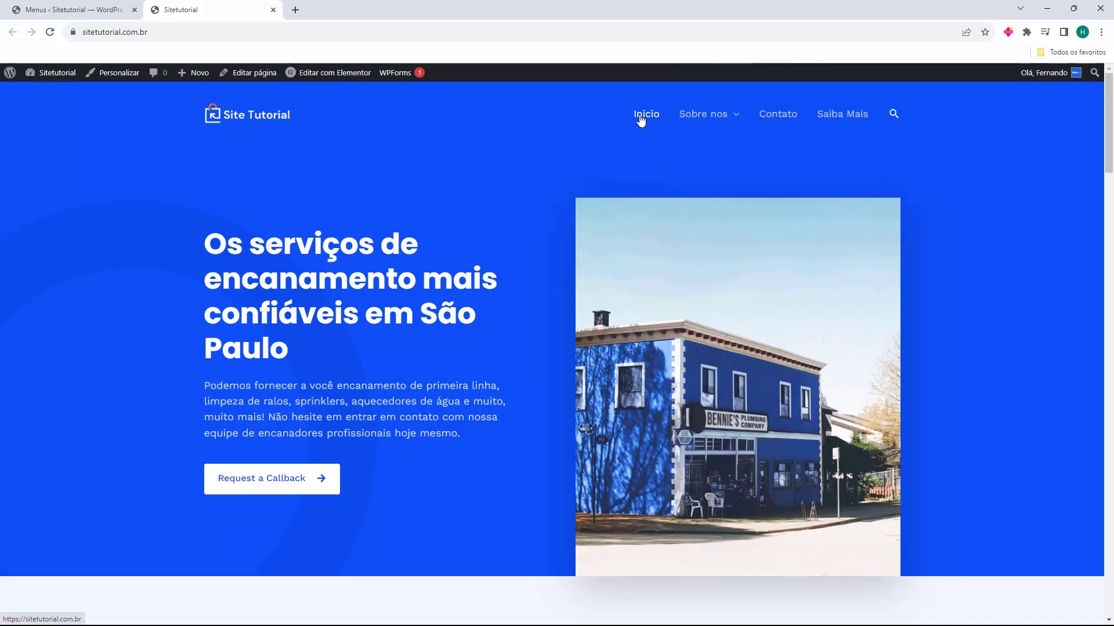
# - Check the updated menu on the live site, follow its Saiba Mais link, and return to the WordPress admin, closing the site
pyautogui.moveTo(719, 113)
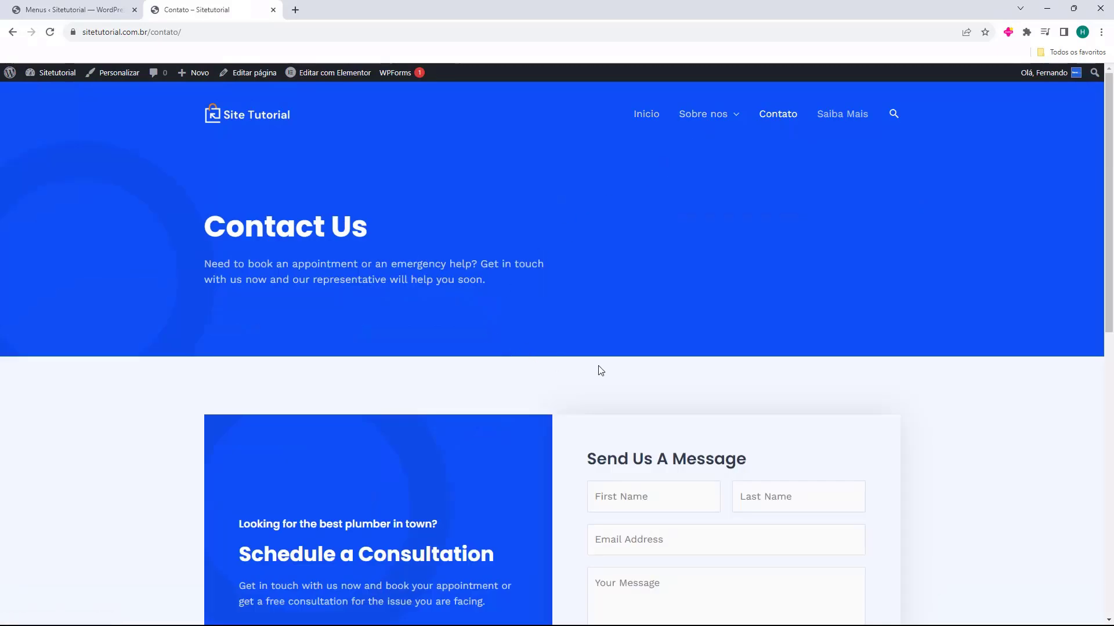
pyautogui.click(851, 117)
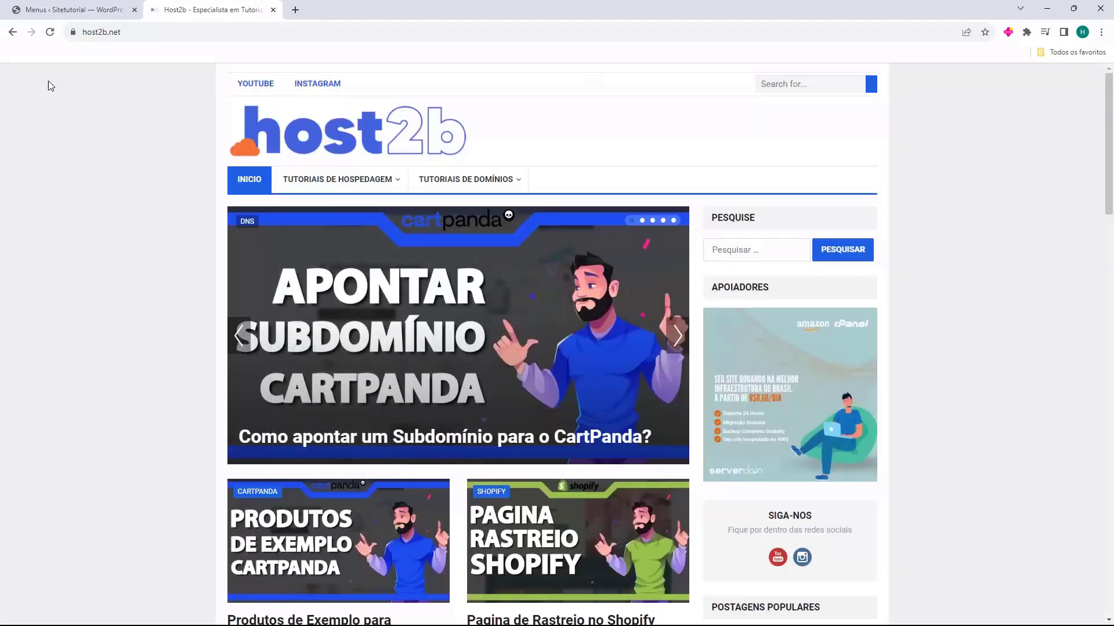
pyautogui.click(13, 32)
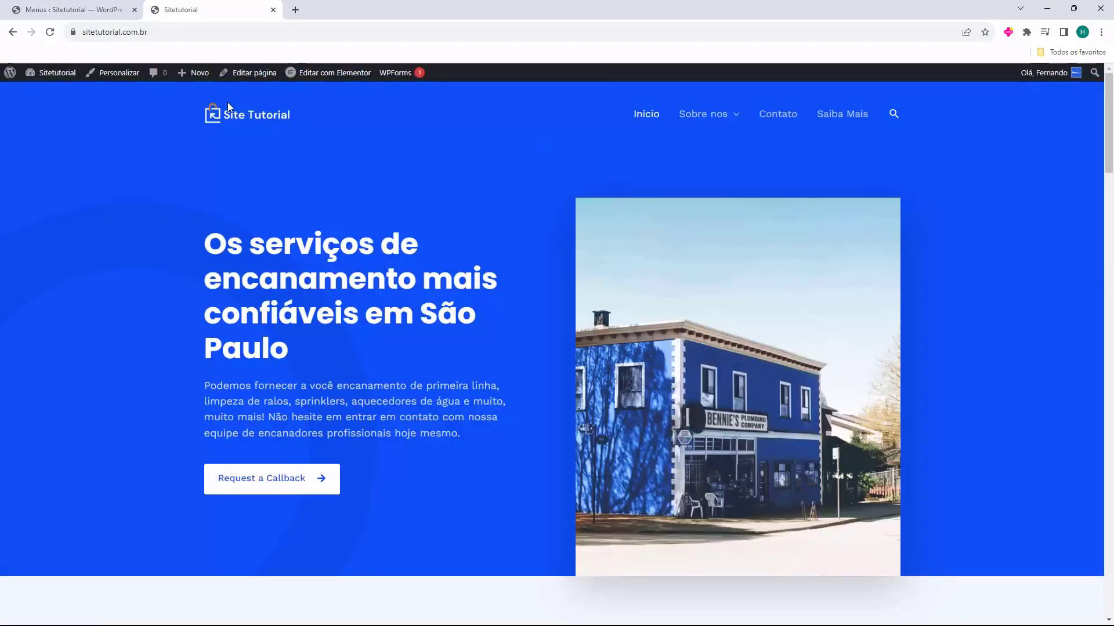
pyautogui.click(74, 10)
pyautogui.click(274, 9)
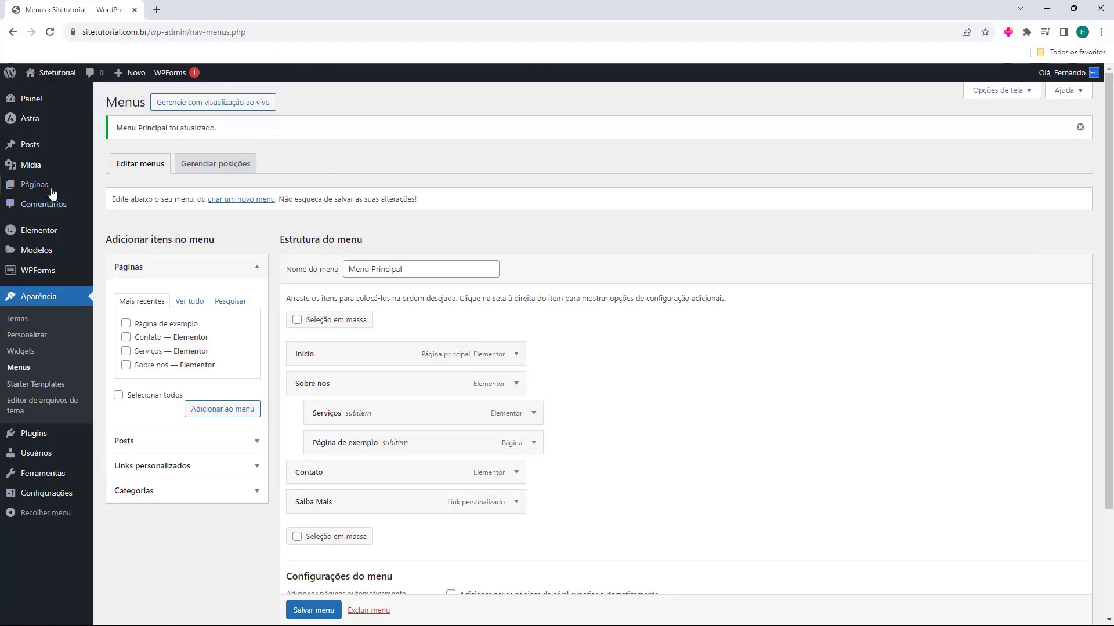
# - Open the WPForms forms overview and dismiss its welcome notification
pyautogui.moveTo(61, 273)
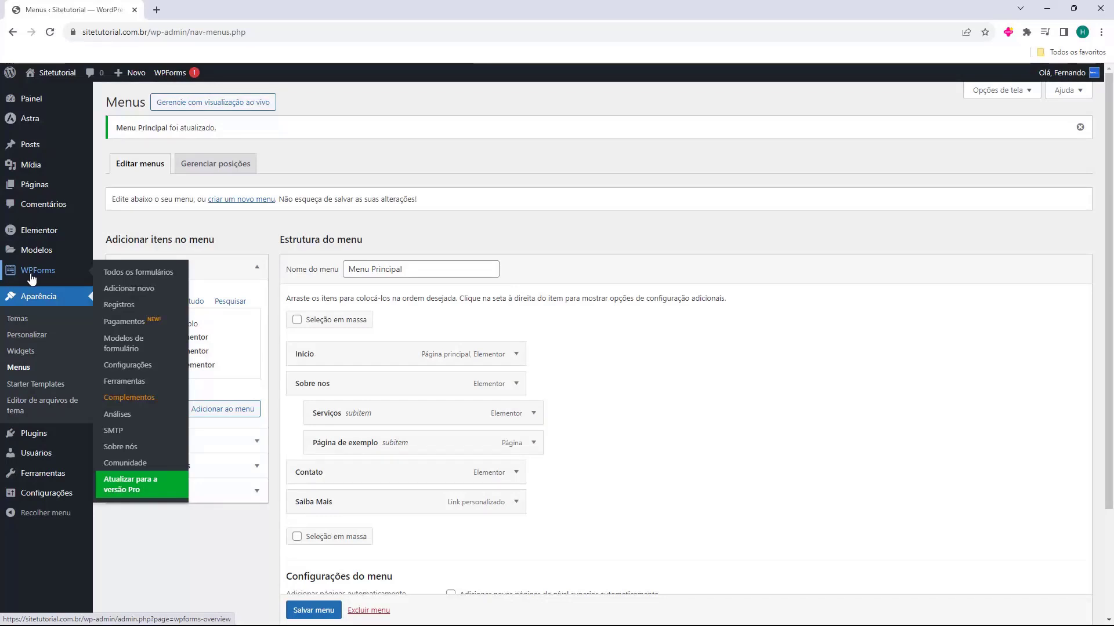
pyautogui.click(32, 278)
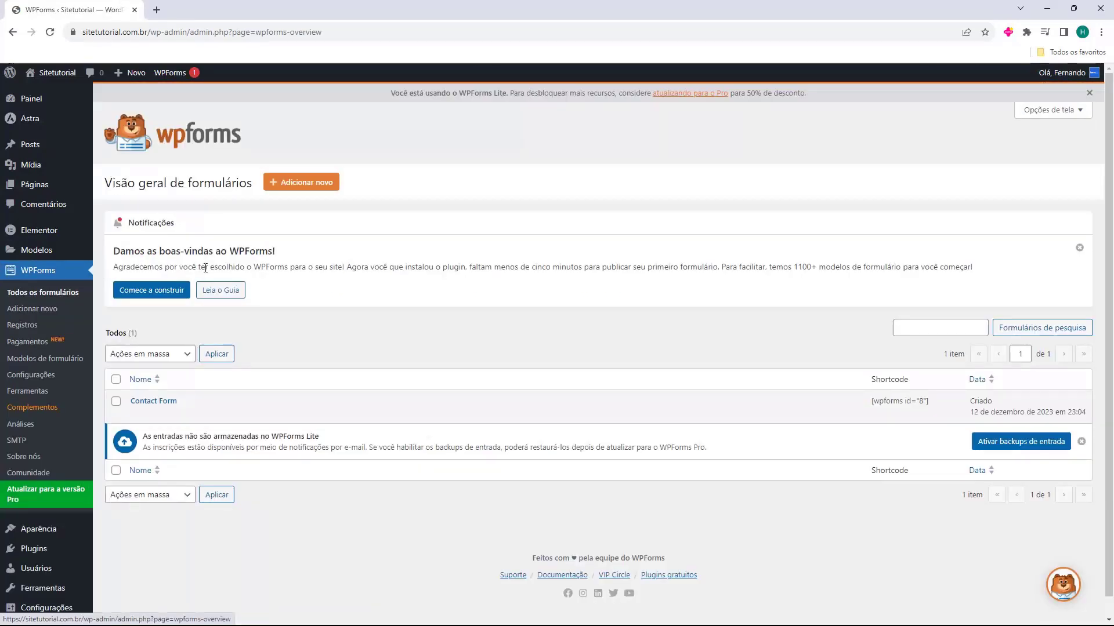
pyautogui.click(1080, 246)
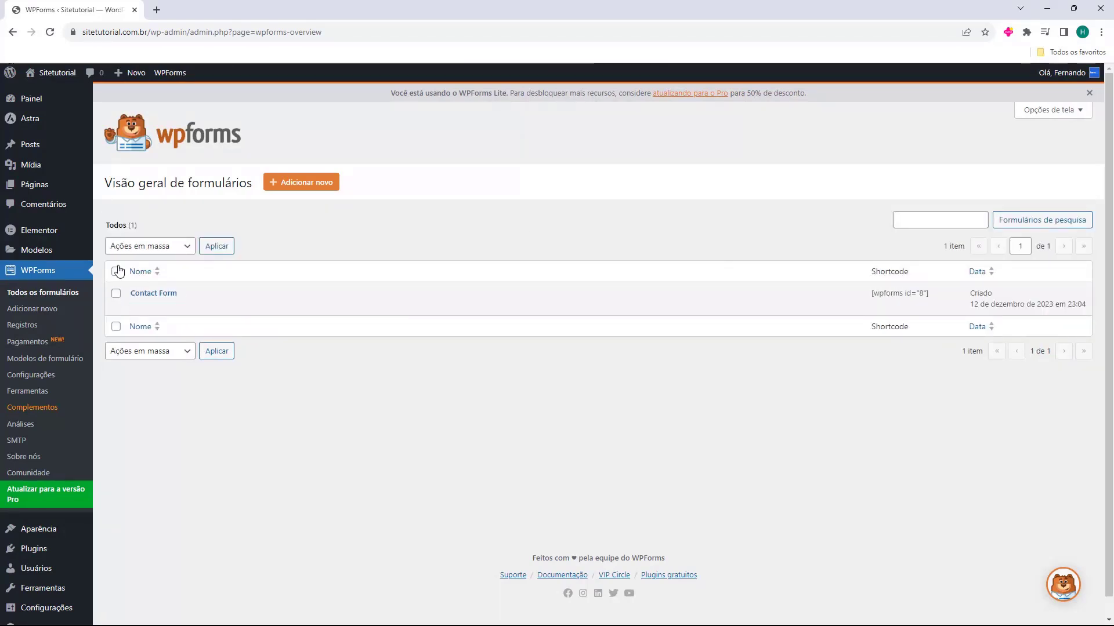
# - Start a new form and name it "Formulário de Contato"
pyautogui.click(290, 188)
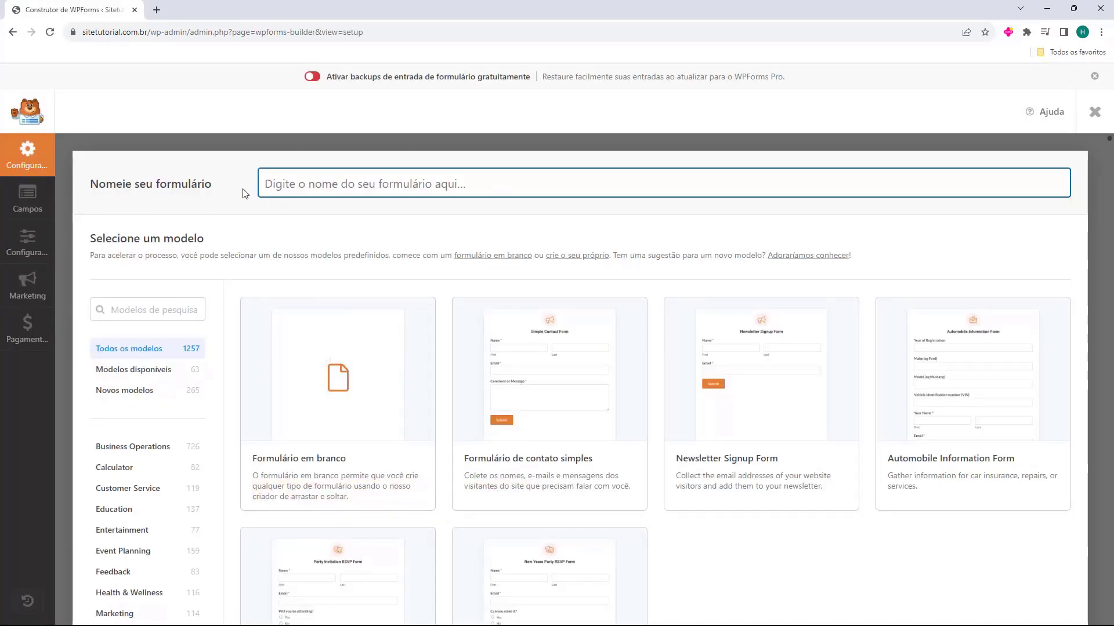
pyautogui.write('F')
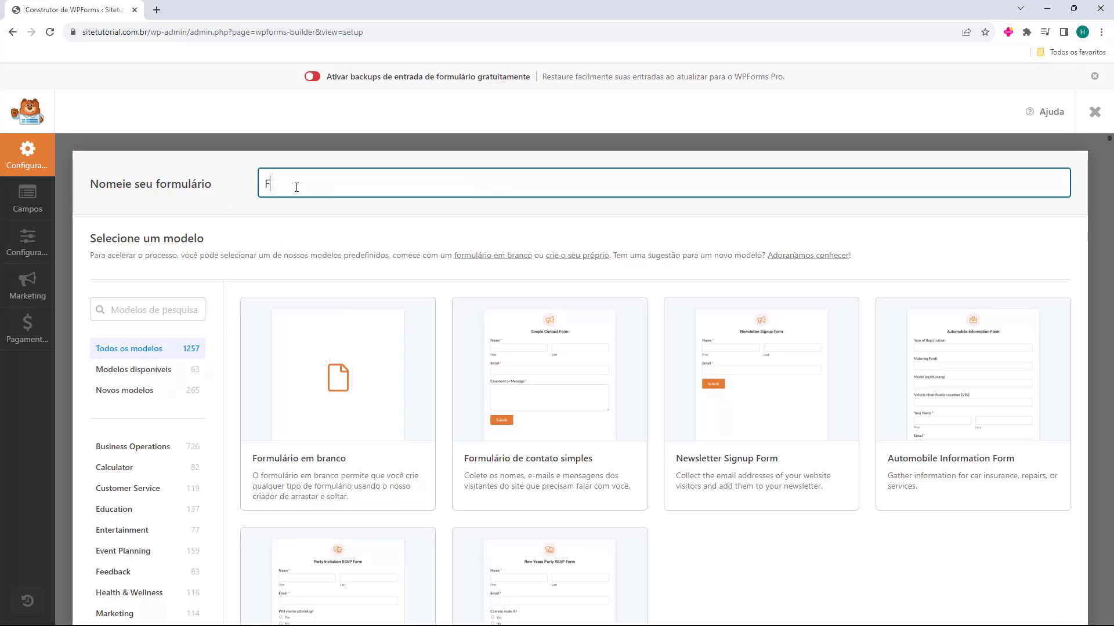
pyautogui.write('p')
pyautogui.press('BackSpace')
pyautogui.write('ormulário de Contato')
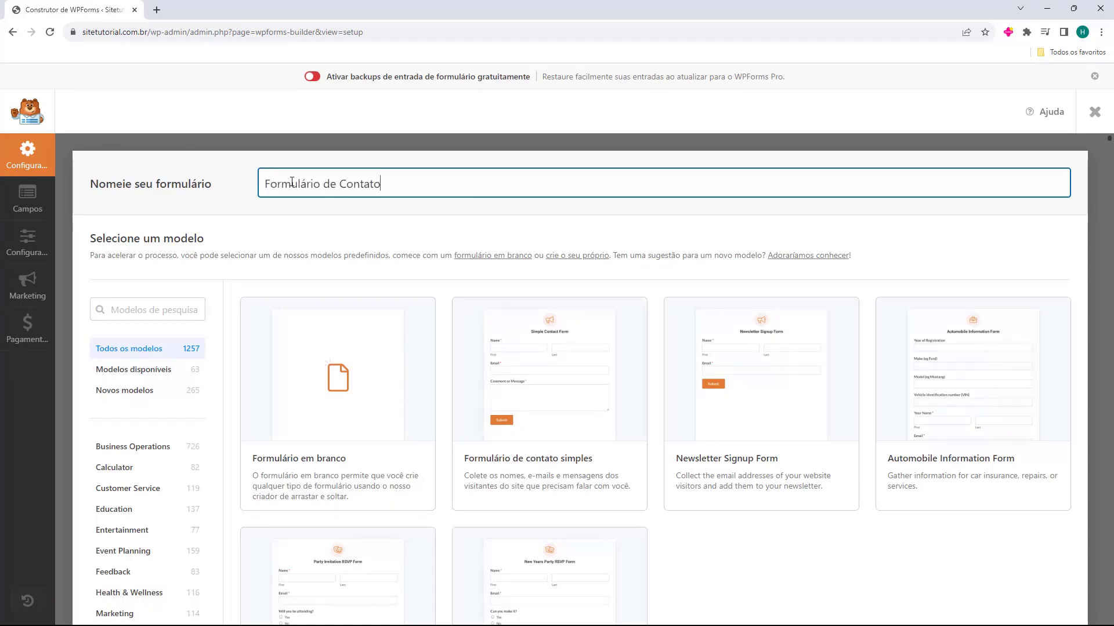
# - Browse the form templates, including the Business Operations, Calculator, Customer Service and Education categories
pyautogui.scroll(-1, 173, 198)
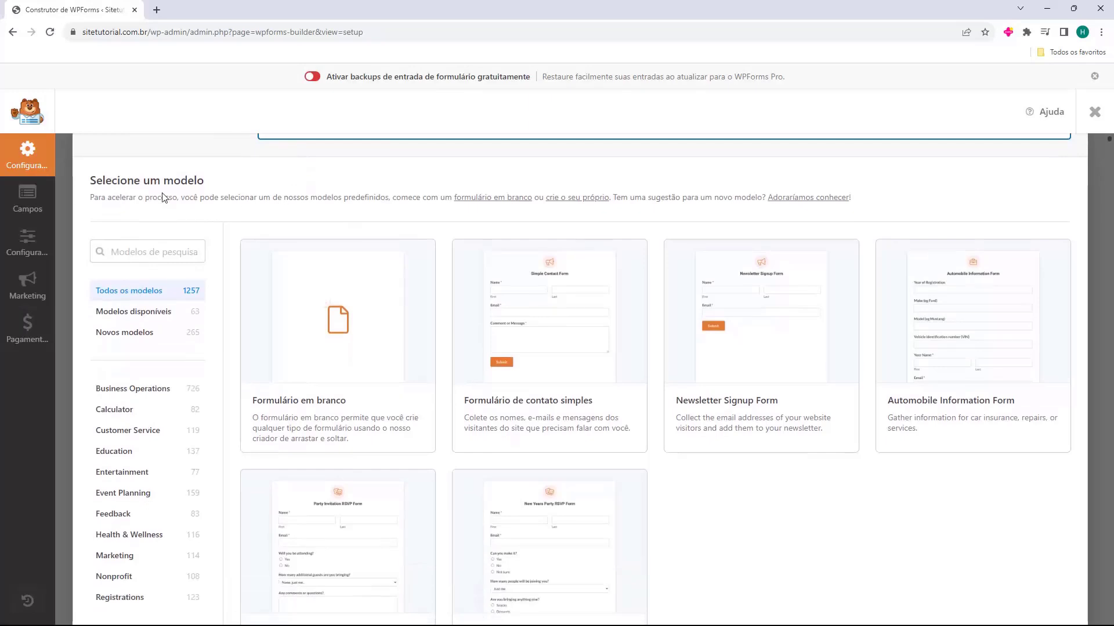
pyautogui.moveTo(376, 311)
pyautogui.scroll(-1, 374, 307)
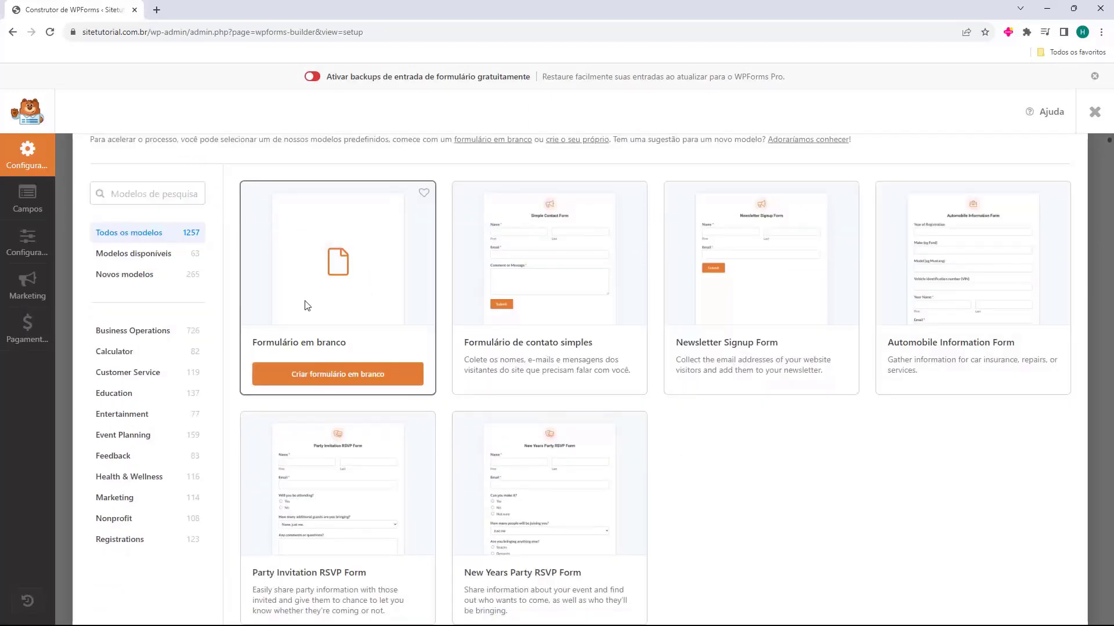
pyautogui.moveTo(532, 297)
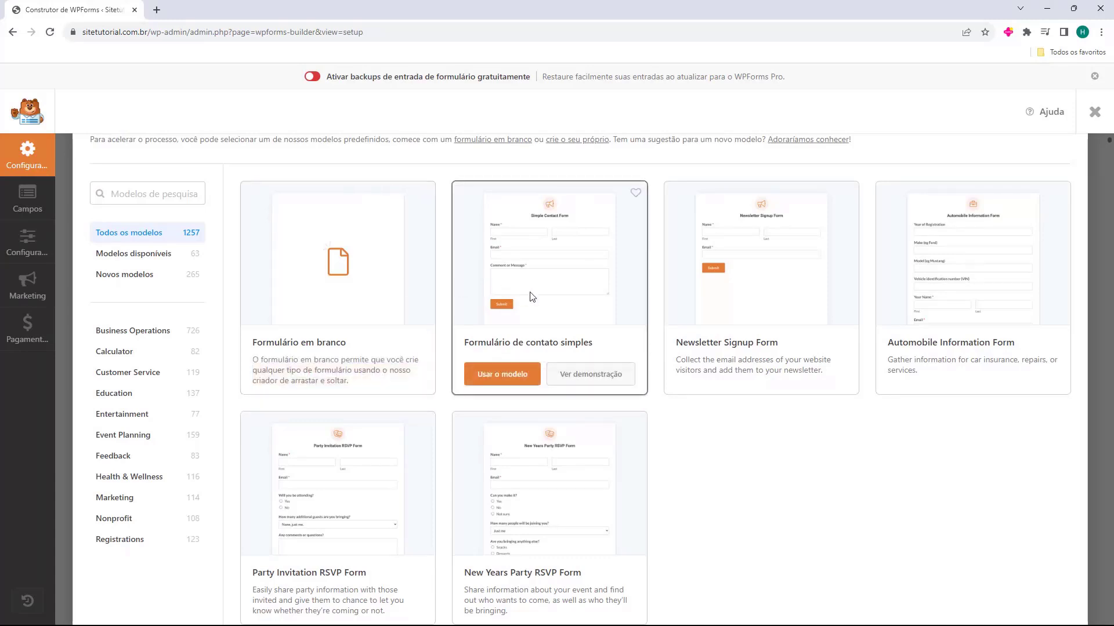
pyautogui.moveTo(728, 290)
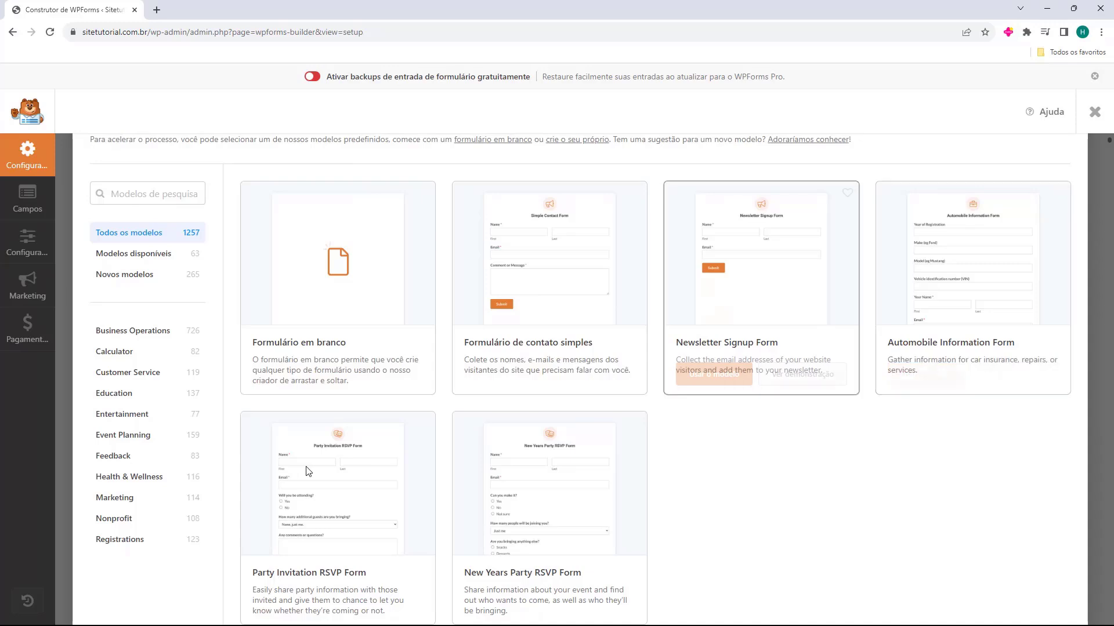
pyautogui.moveTo(371, 469)
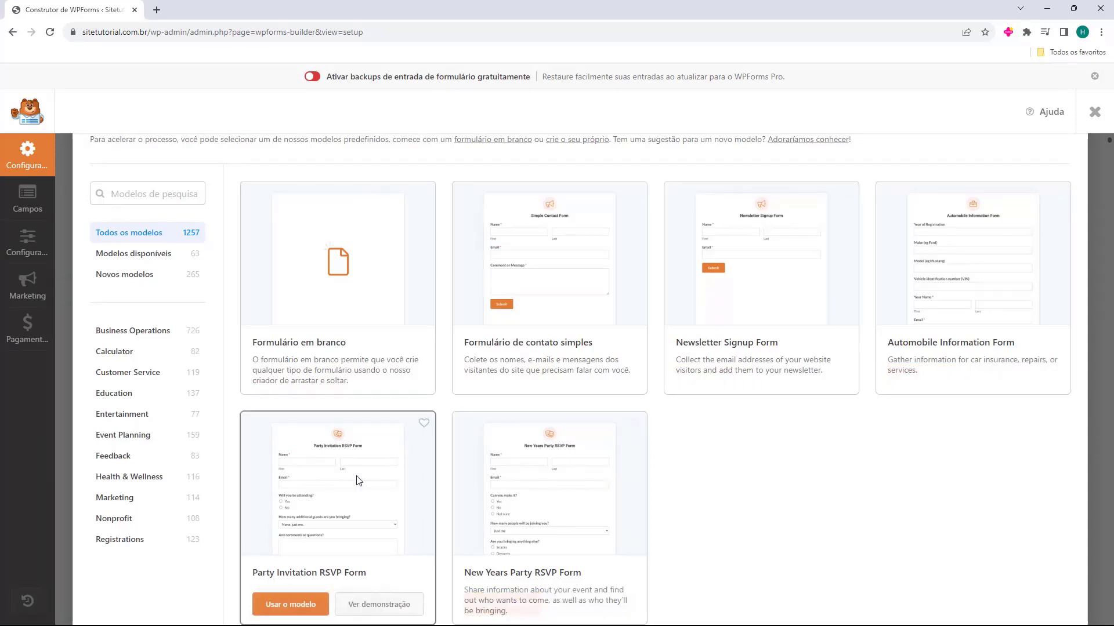
pyautogui.moveTo(405, 352)
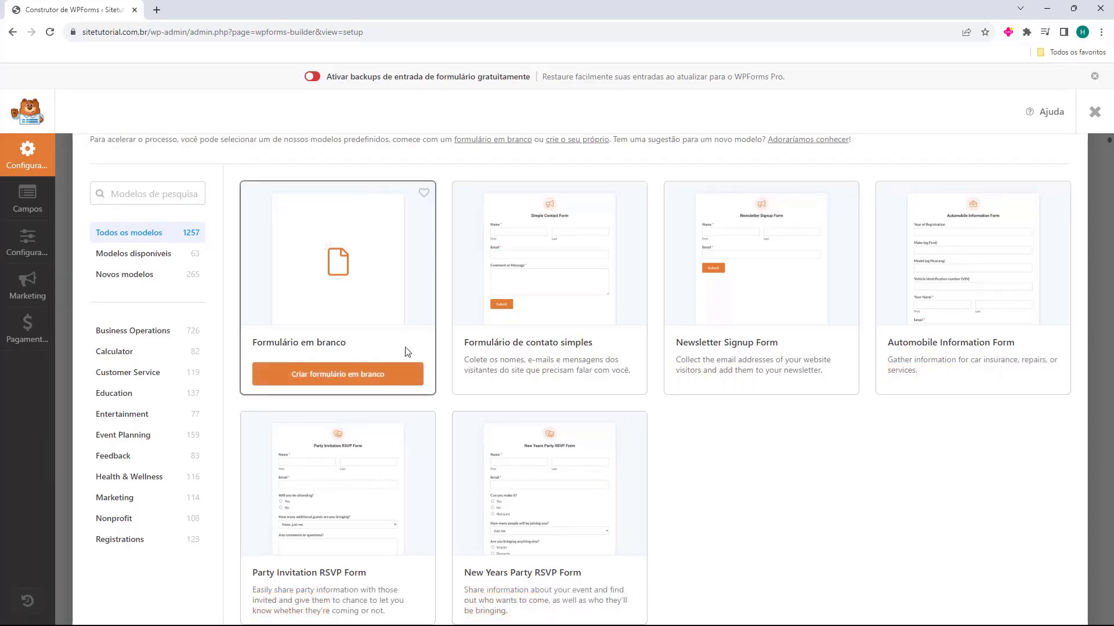
pyautogui.click(123, 332)
pyautogui.click(122, 352)
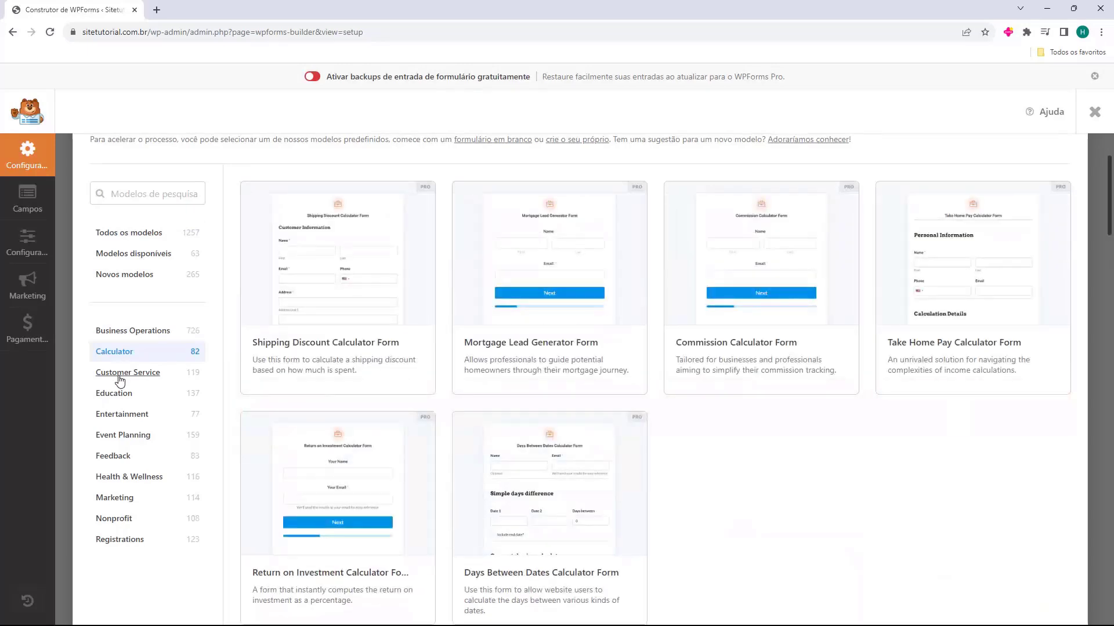
pyautogui.click(120, 374)
pyautogui.click(113, 393)
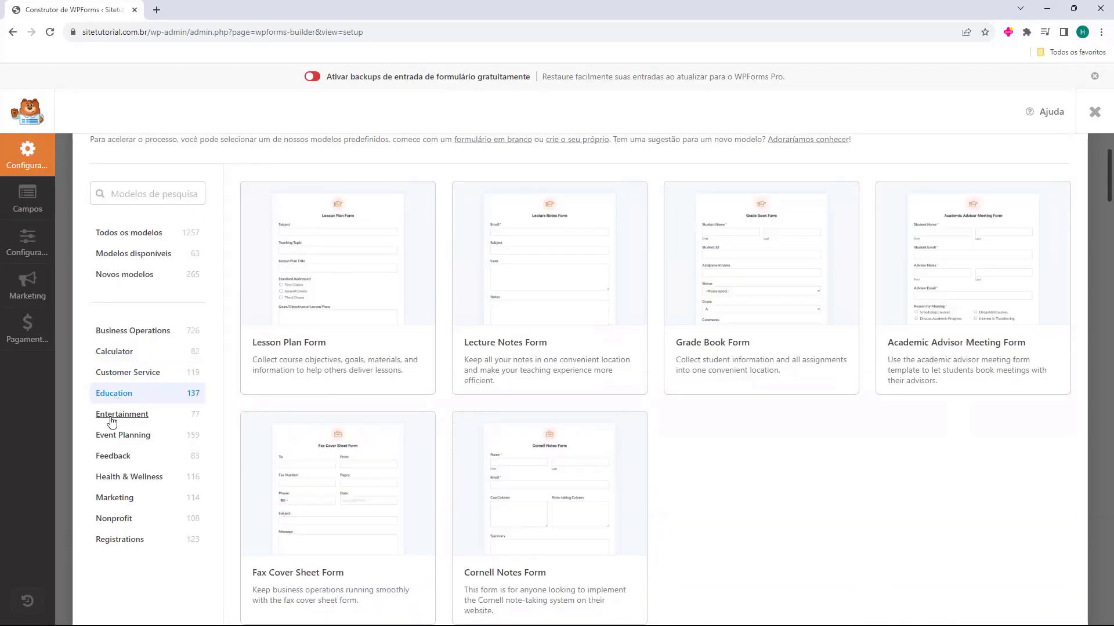
pyautogui.click(119, 379)
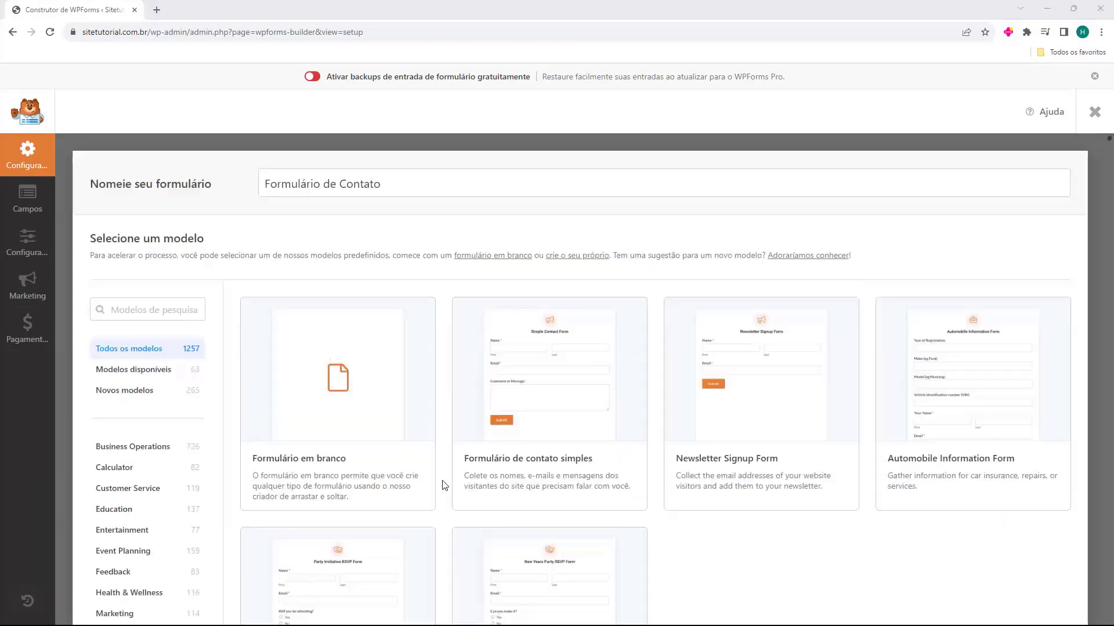
# - Create the form from the "Formulário de contato simples" template and review the available standard, elegant and payment field types
pyautogui.moveTo(499, 488)
pyautogui.moveTo(518, 345)
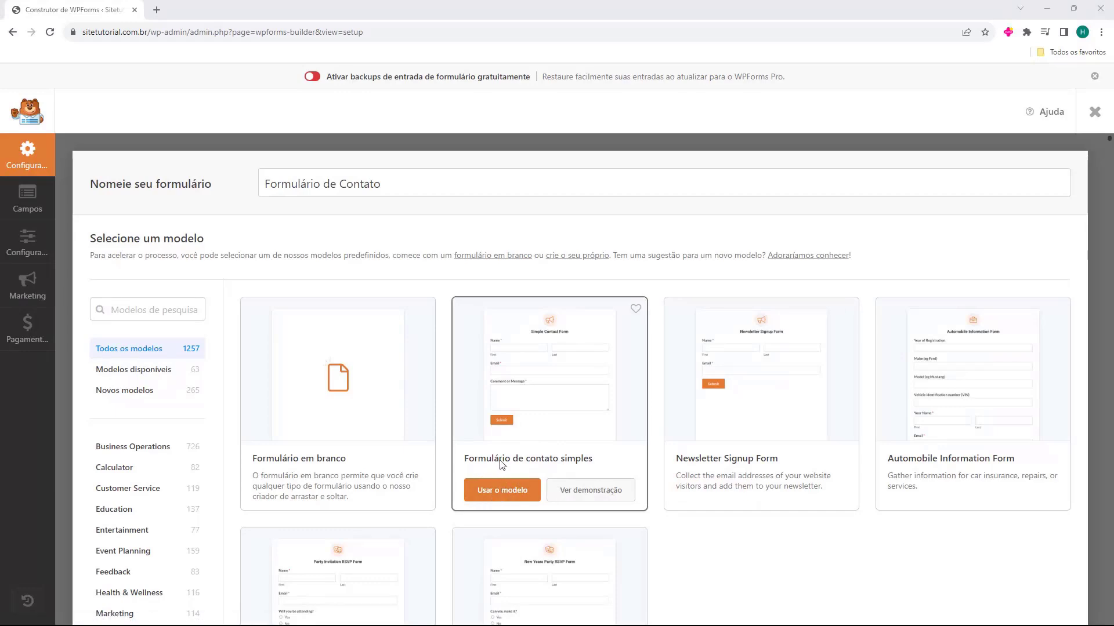
pyautogui.click(495, 487)
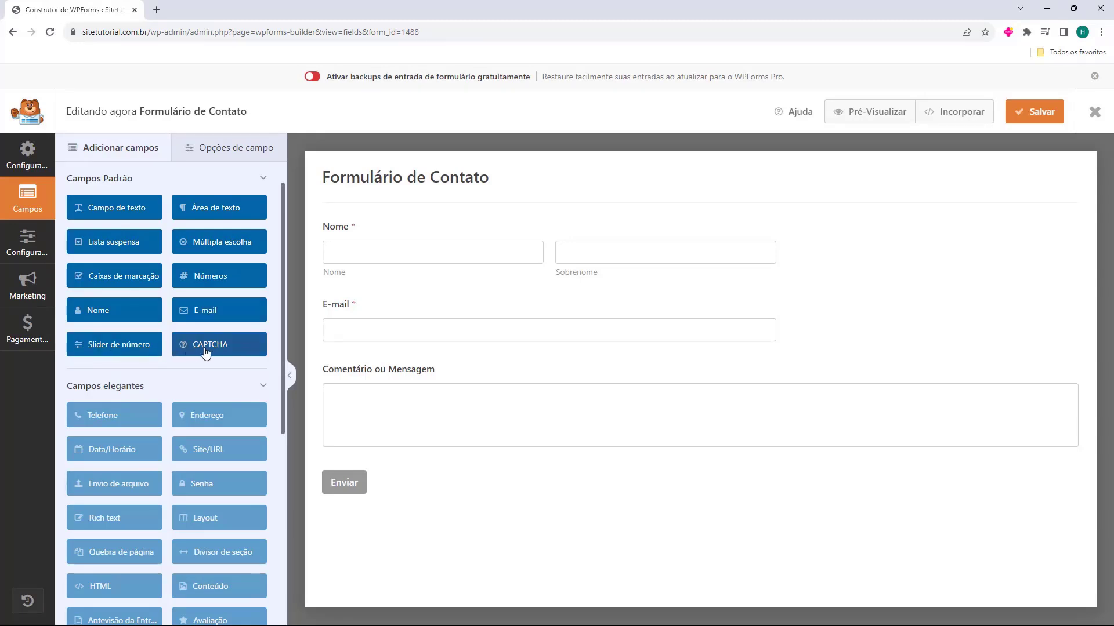
pyautogui.scroll(-2, 151, 249)
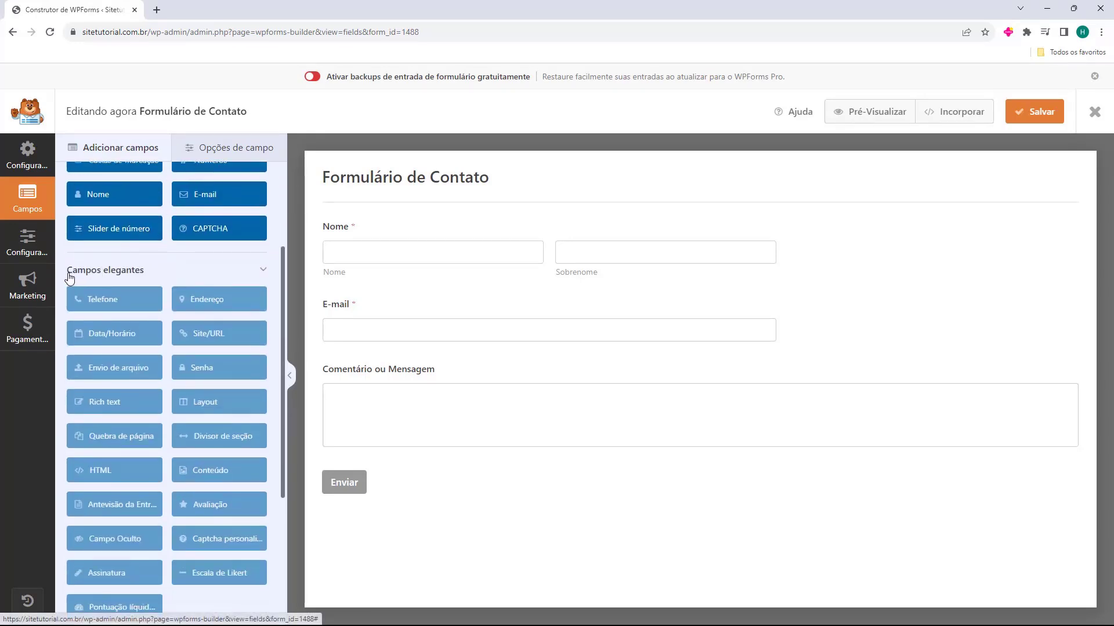
pyautogui.scroll(-3, 140, 340)
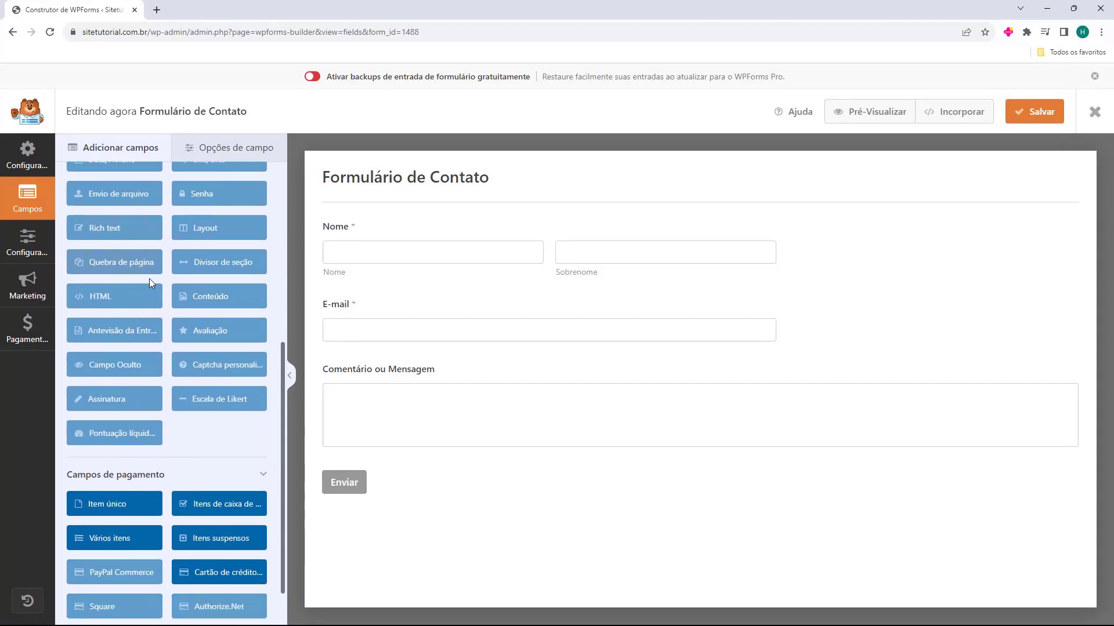
pyautogui.scroll(2, 185, 274)
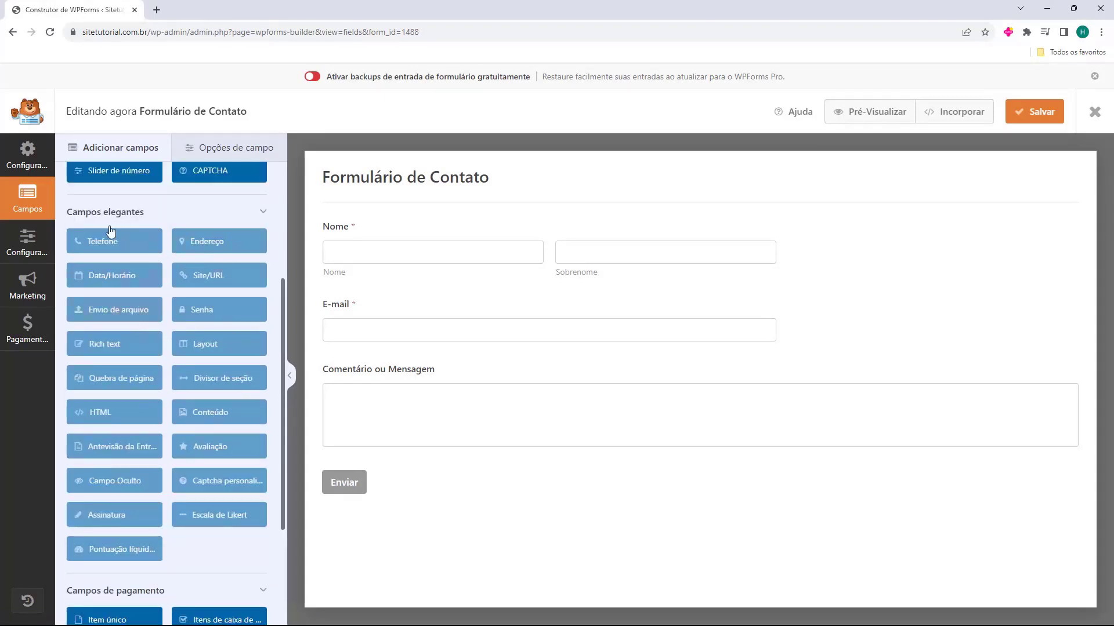
pyautogui.scroll(-3, 154, 232)
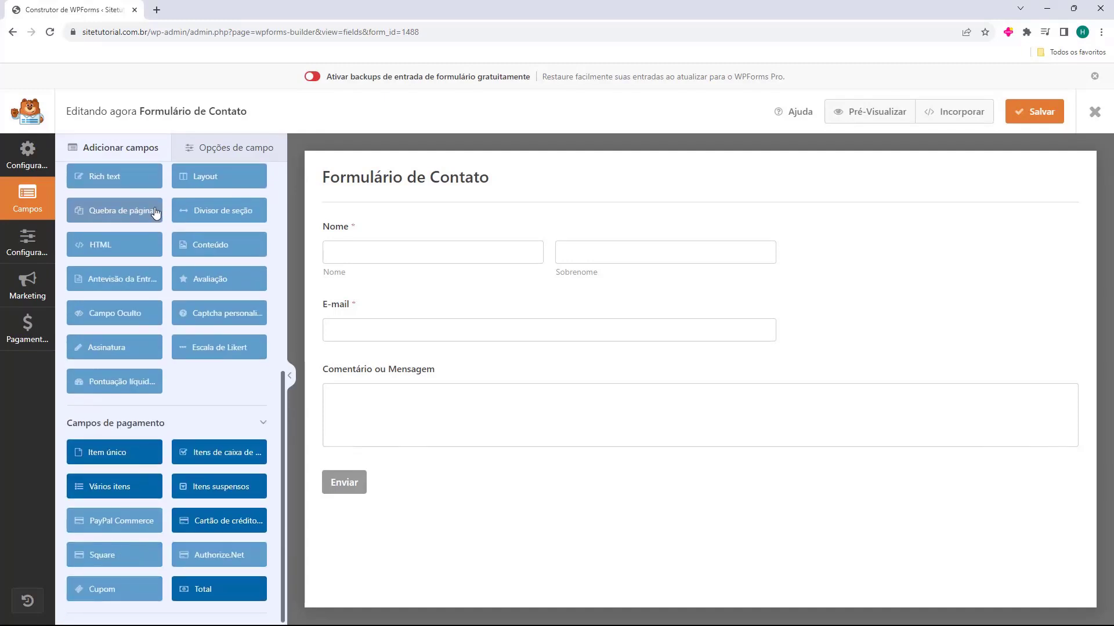
pyautogui.scroll(6, 154, 210)
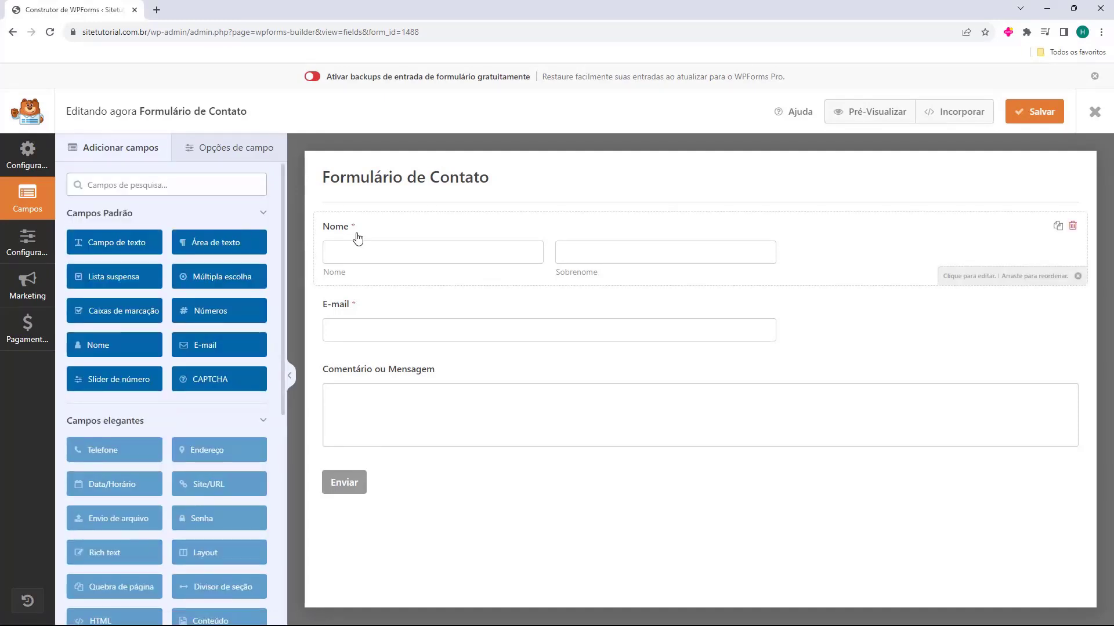
# - Set the format of the form's Nome field to Simples
pyautogui.click(346, 232)
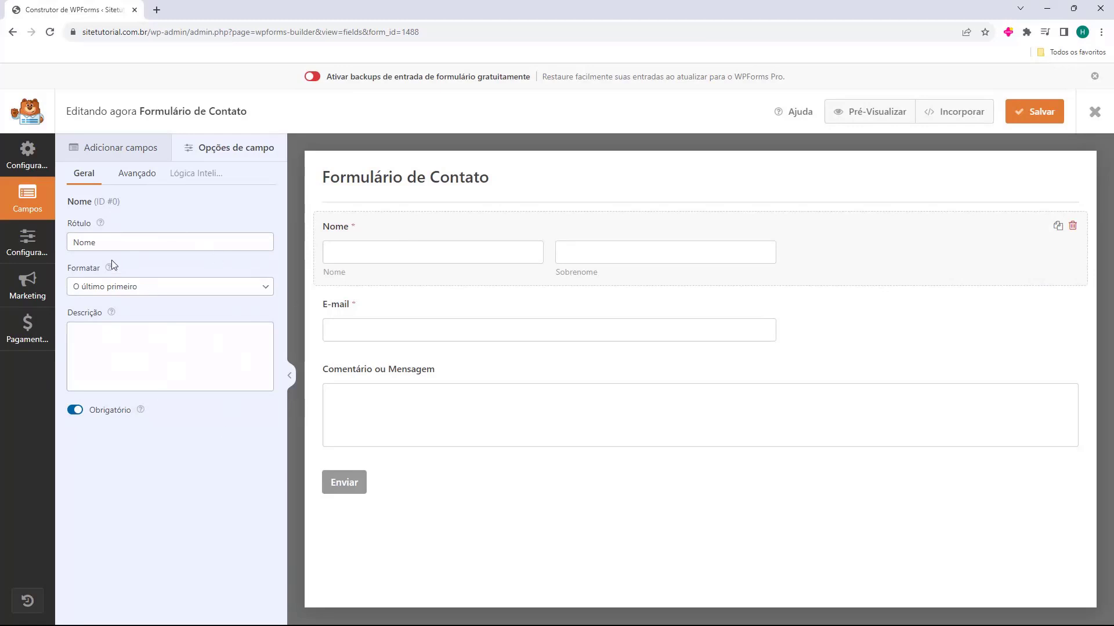
pyautogui.click(80, 244)
pyautogui.click(62, 276)
pyautogui.moveTo(64, 274); pyautogui.dragTo(77, 294)
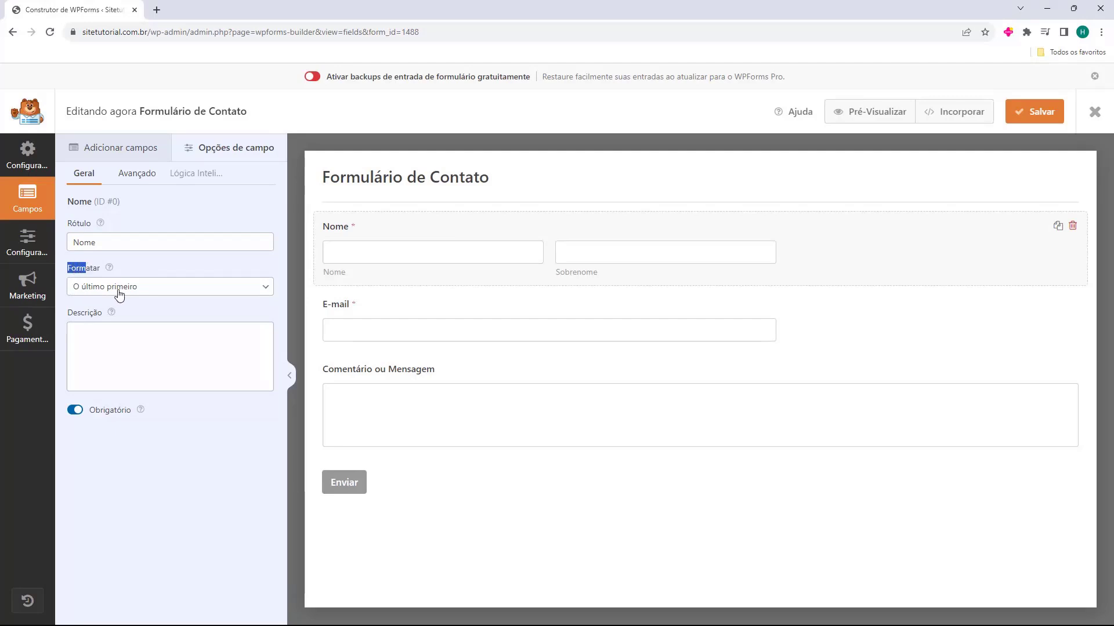
pyautogui.click(115, 291)
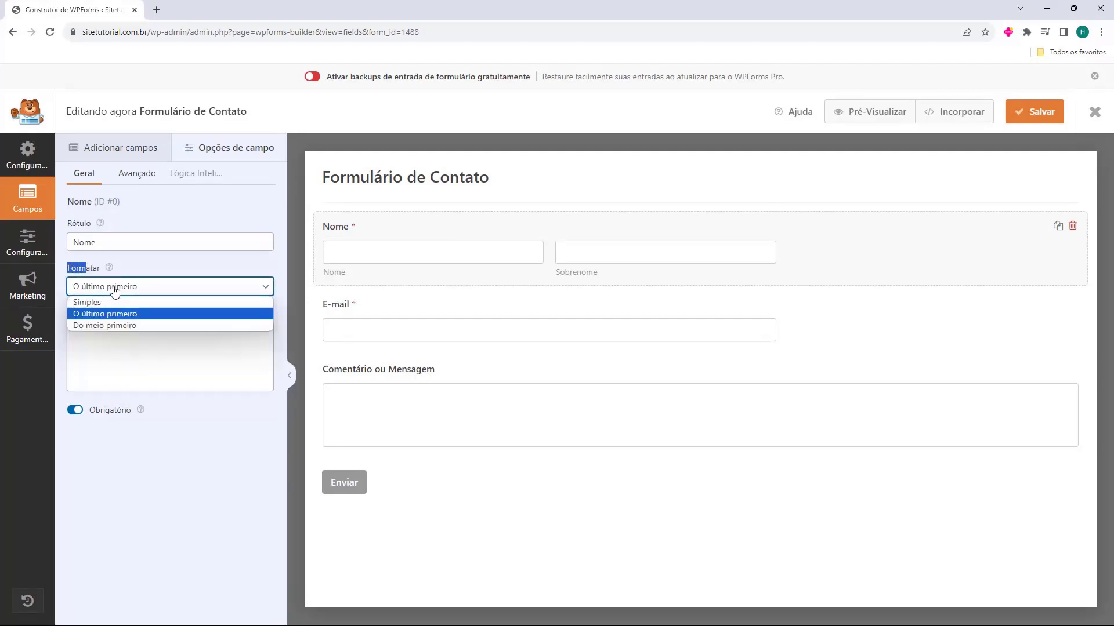
pyautogui.click(114, 301)
pyautogui.click(227, 259)
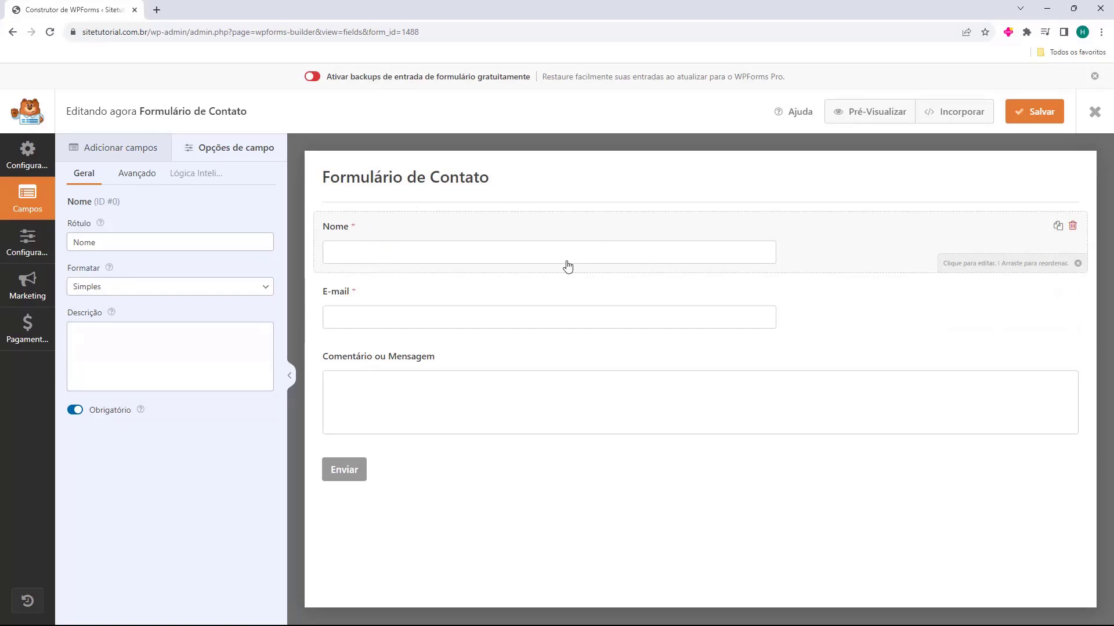
# - Set the Nome field's size to Grande in its advanced options
pyautogui.click(137, 177)
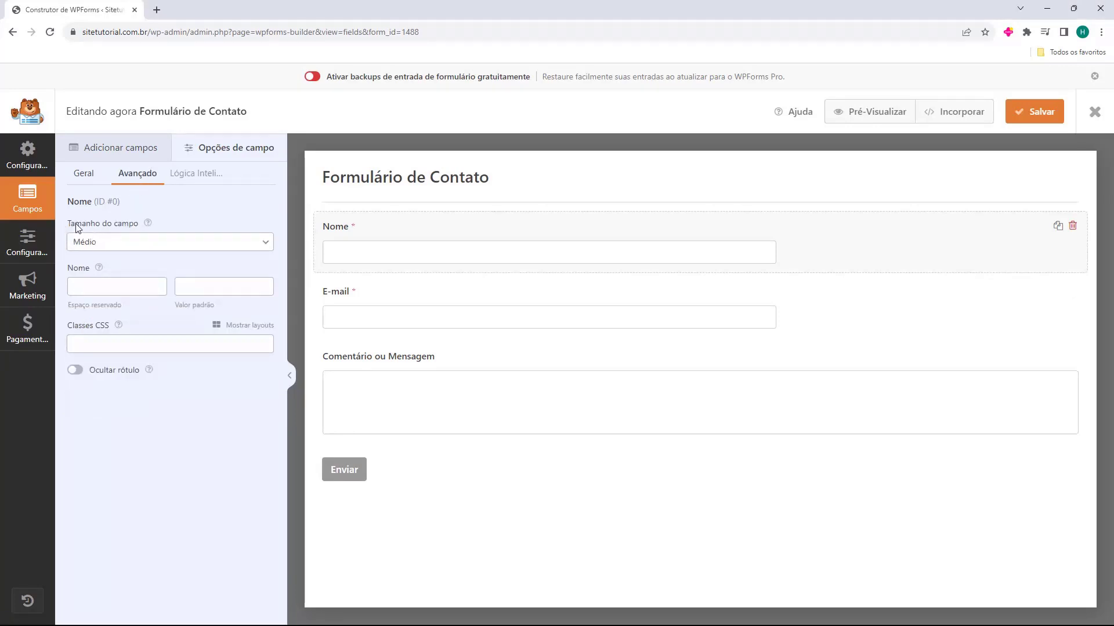
pyautogui.click(129, 252)
pyautogui.click(106, 282)
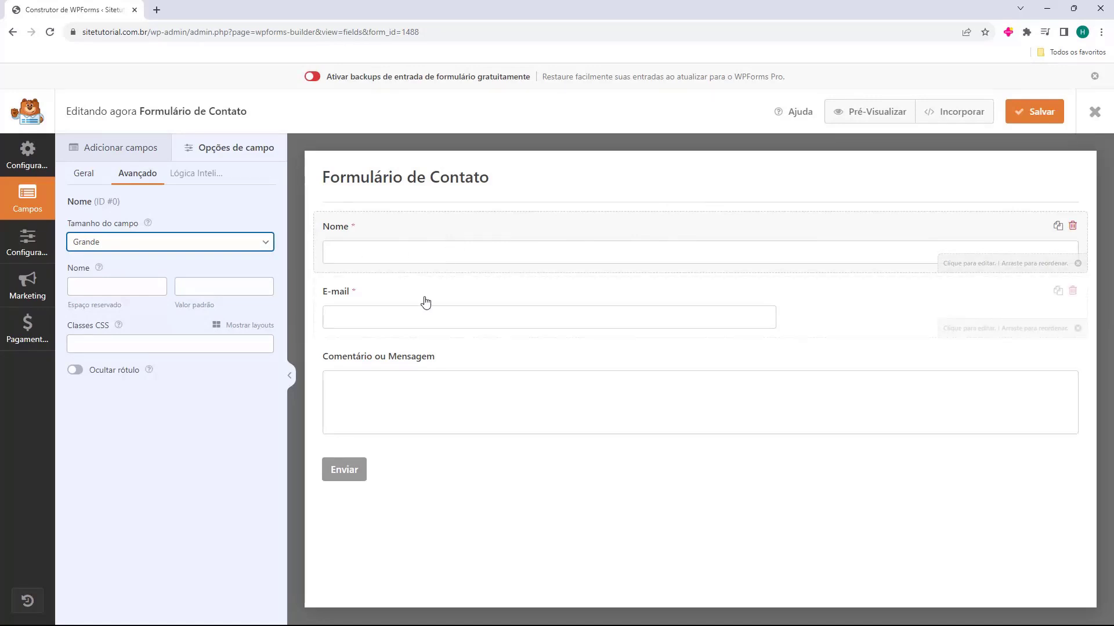
# - Set the E-mail field's size to Grande in its advanced options
pyautogui.click(365, 299)
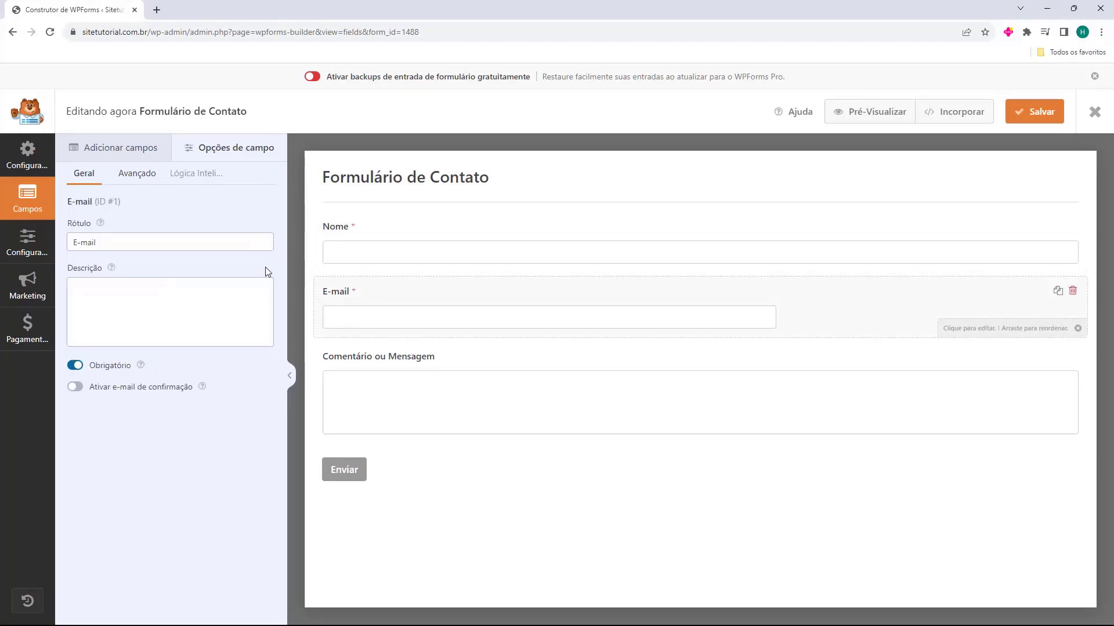
pyautogui.click(137, 173)
pyautogui.click(93, 246)
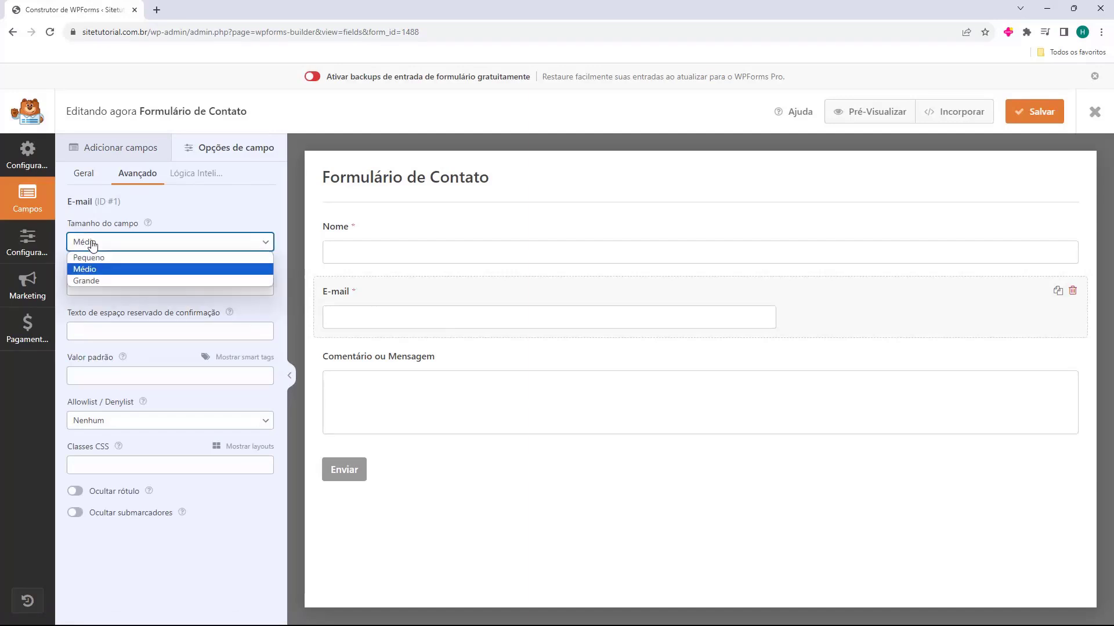
pyautogui.click(95, 282)
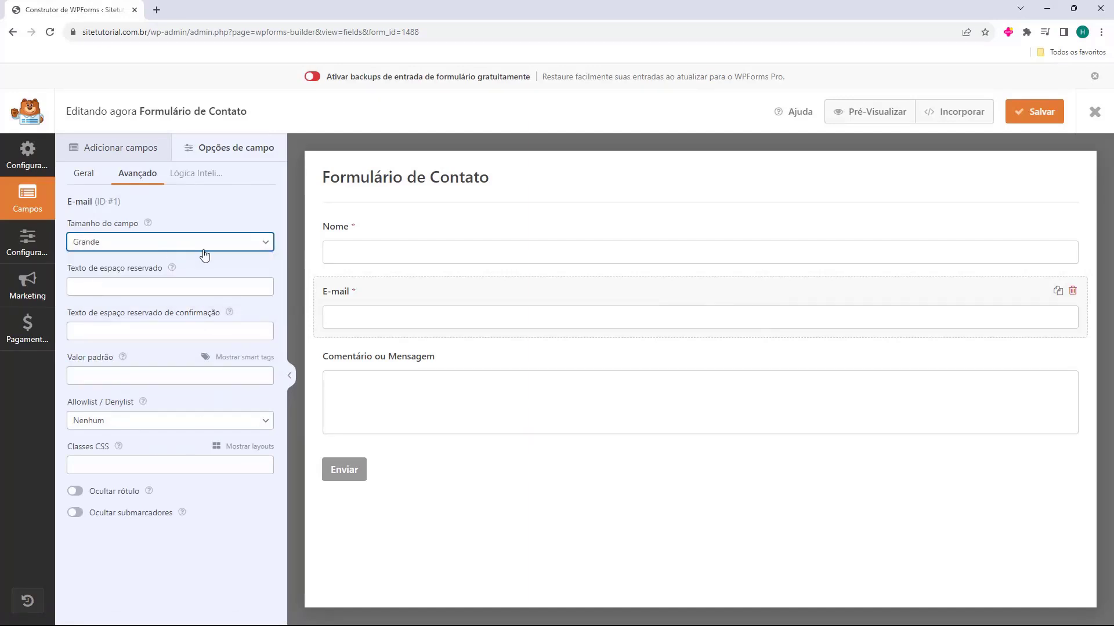
# - Change the label of the "Comentário ou Mensagem" text area to "Deixe sua Mensagem"
pyautogui.click(345, 368)
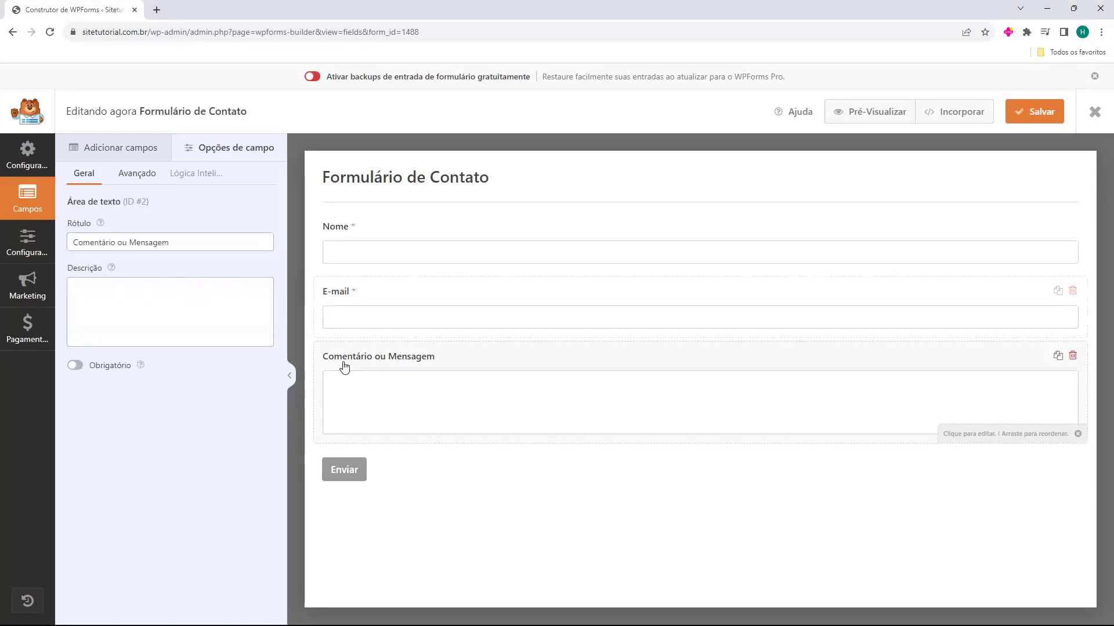
pyautogui.tripleClick(104, 246)
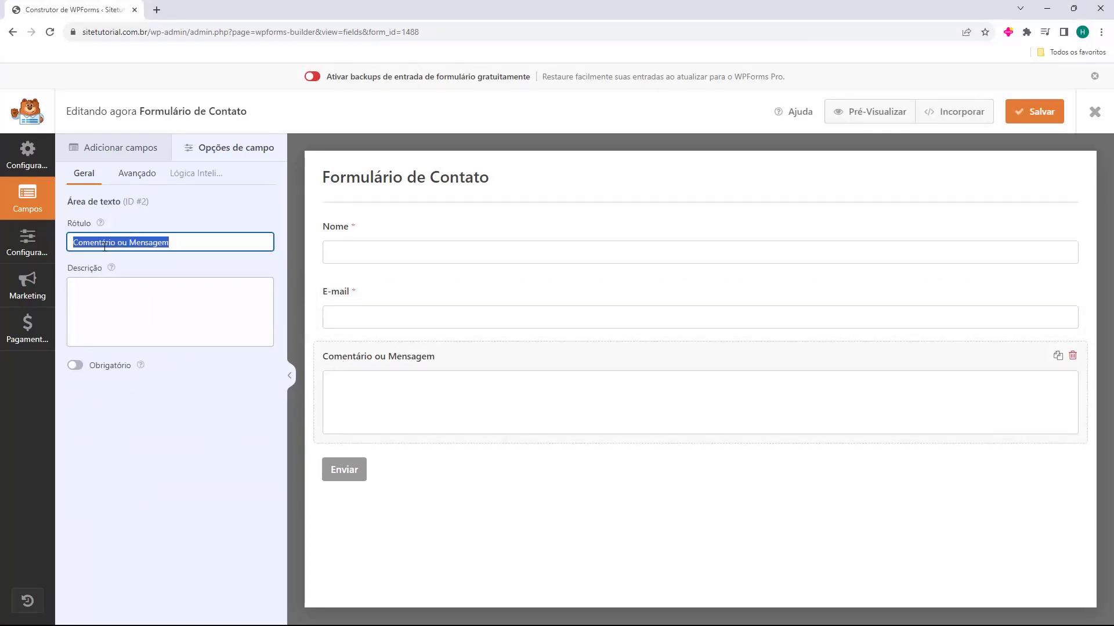
pyautogui.click(81, 244)
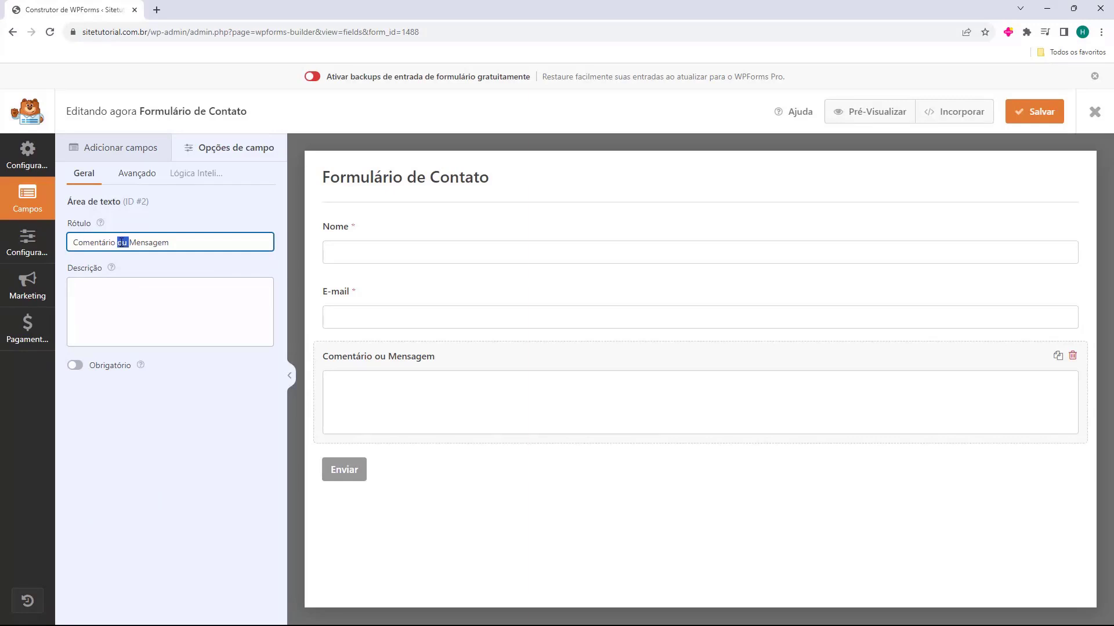
pyautogui.moveTo(129, 243); pyautogui.dragTo(68, 249)
pyautogui.write('Deixe sua')
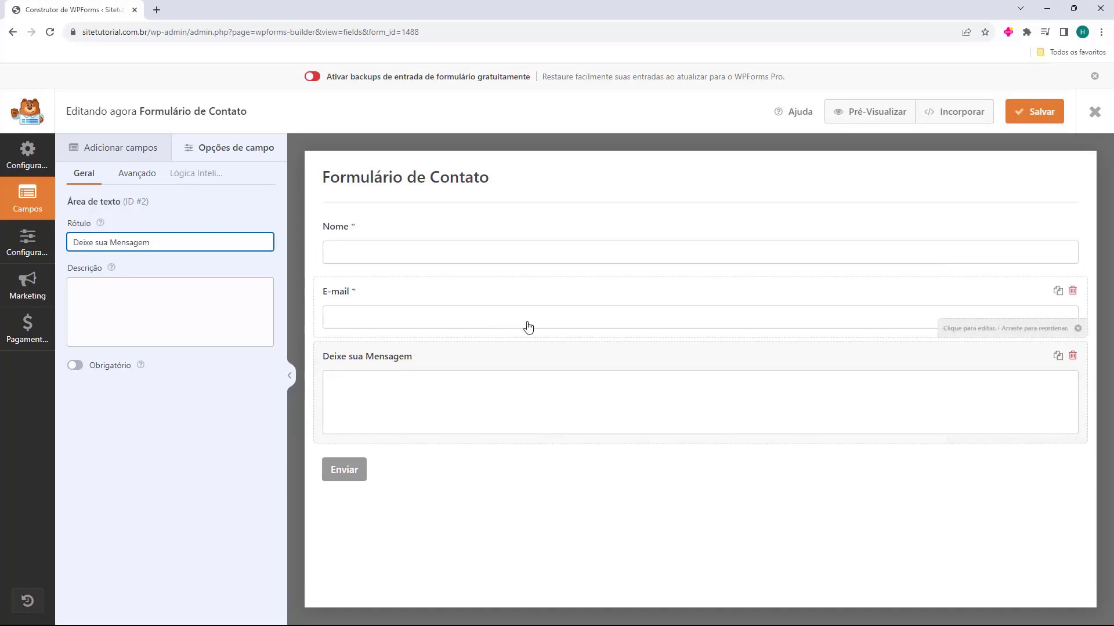
# - Save the contact form and exit the form builder to the forms overview
pyautogui.click(1032, 116)
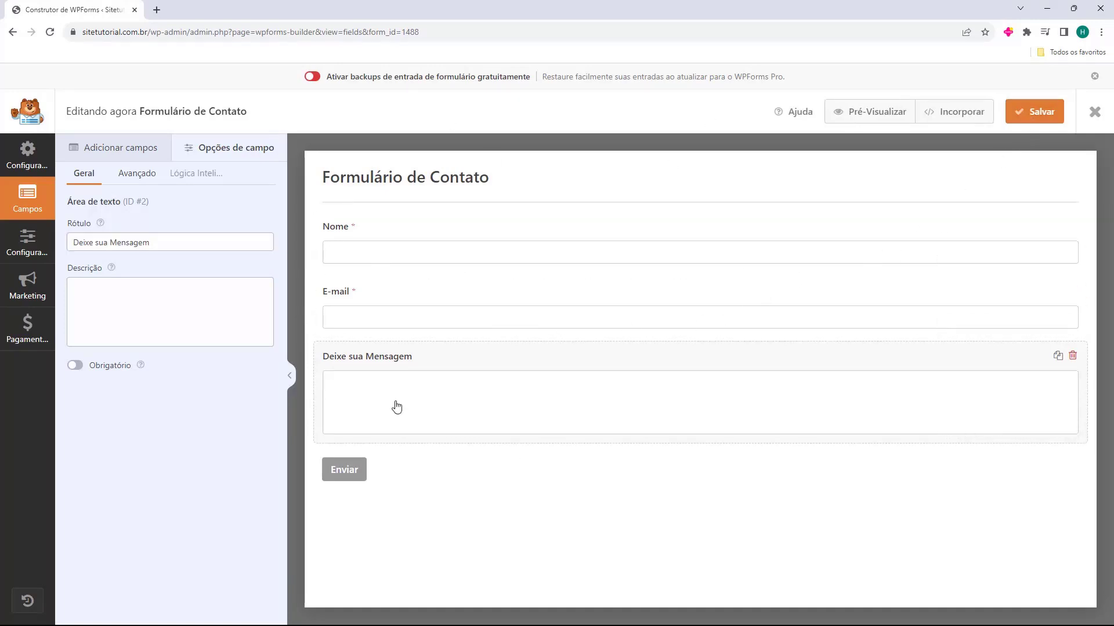
pyautogui.click(1096, 113)
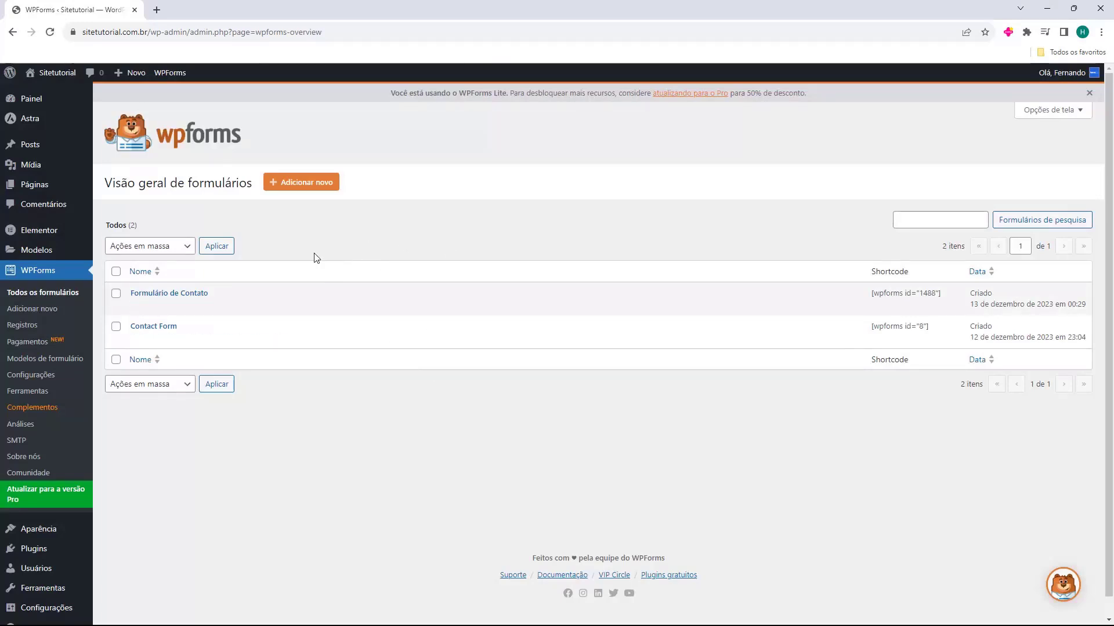
pyautogui.moveTo(171, 333)
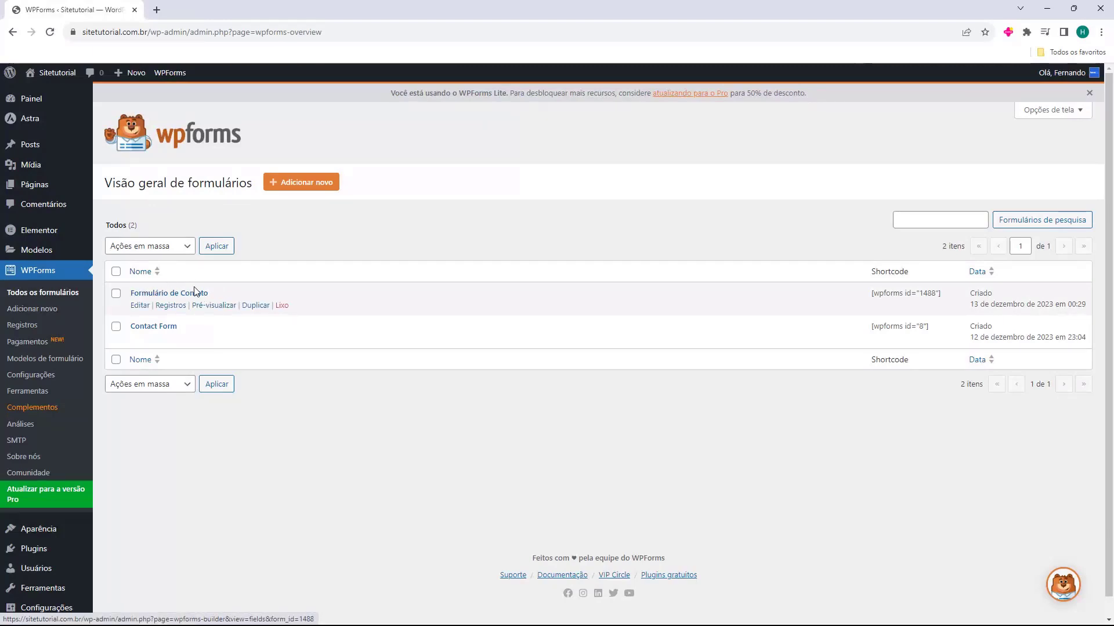
# - Open the site's Contato page for editing with Elementor and go to its "Send Us A Message" form section
pyautogui.click(31, 189)
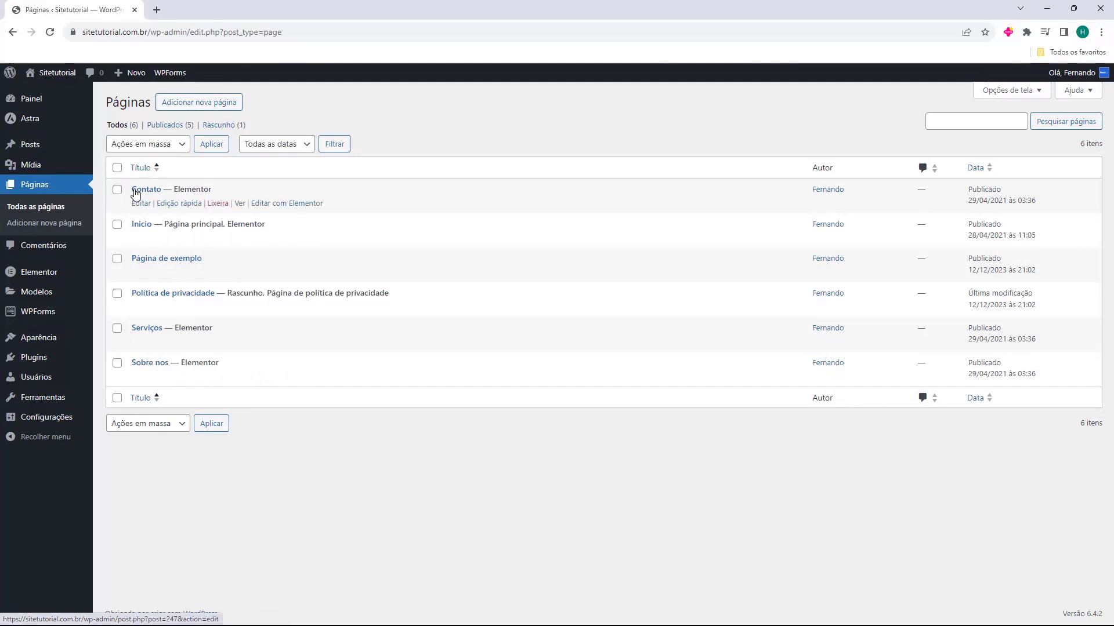
pyautogui.click(271, 208)
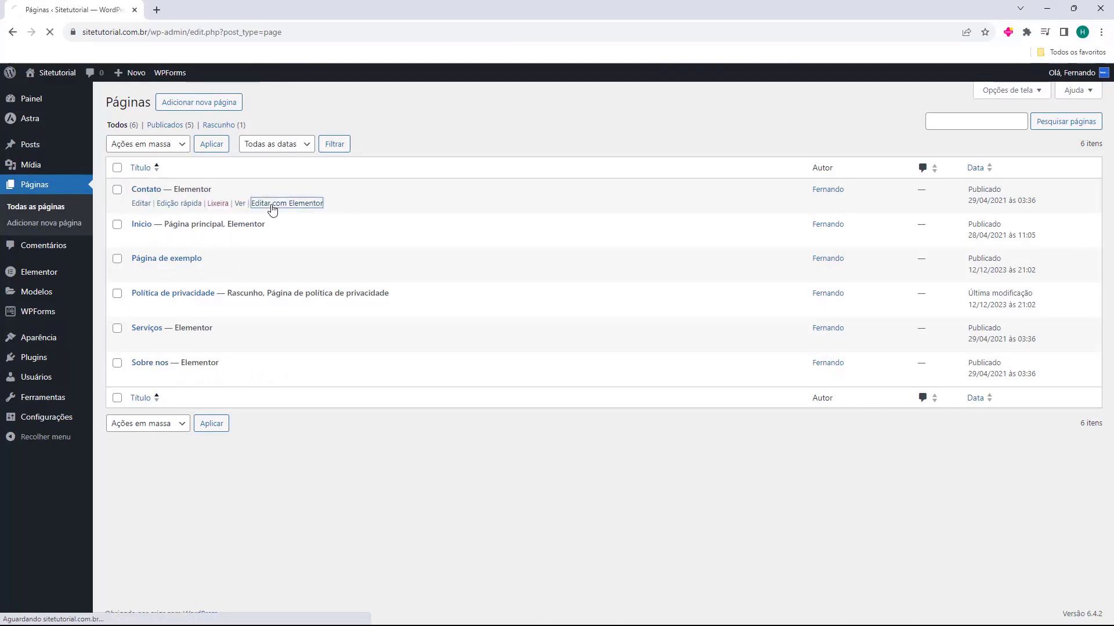
pyautogui.scroll(-4, 537, 180)
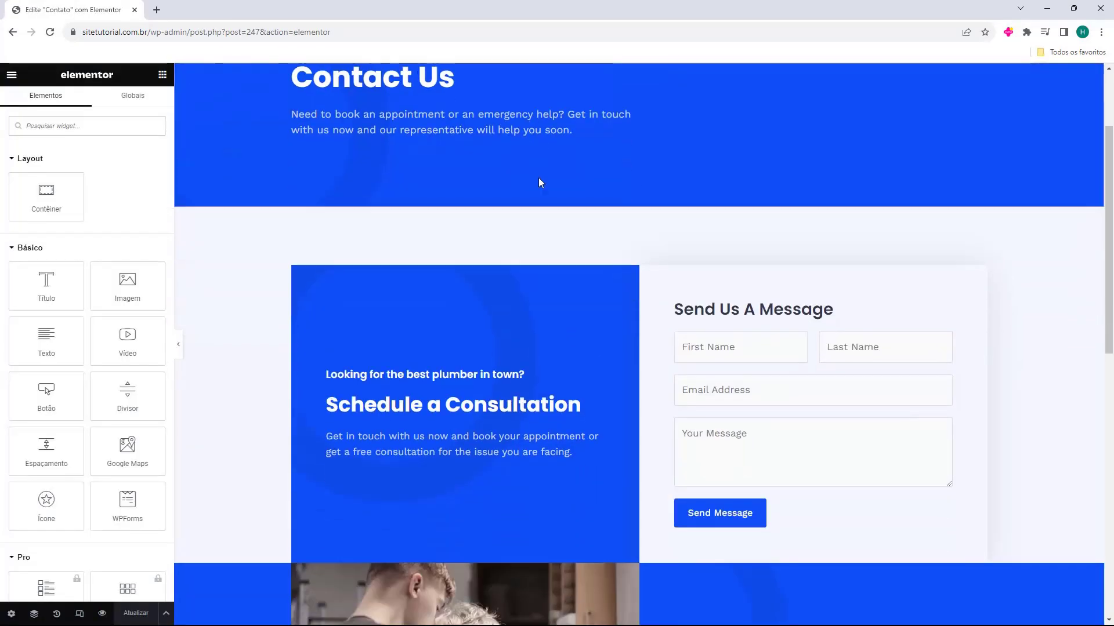
# - Change the title of the "Contact Us" banner to "Entre em contato"
pyautogui.scroll(-7, 556, 177)
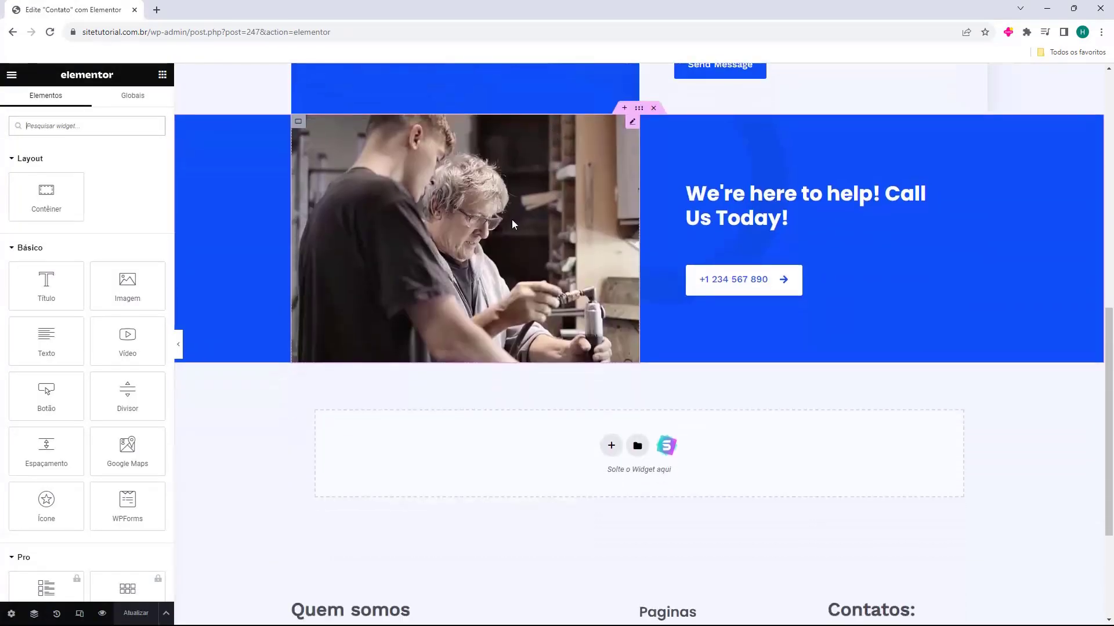
pyautogui.scroll(-2, 464, 261)
pyautogui.scroll(2, 505, 293)
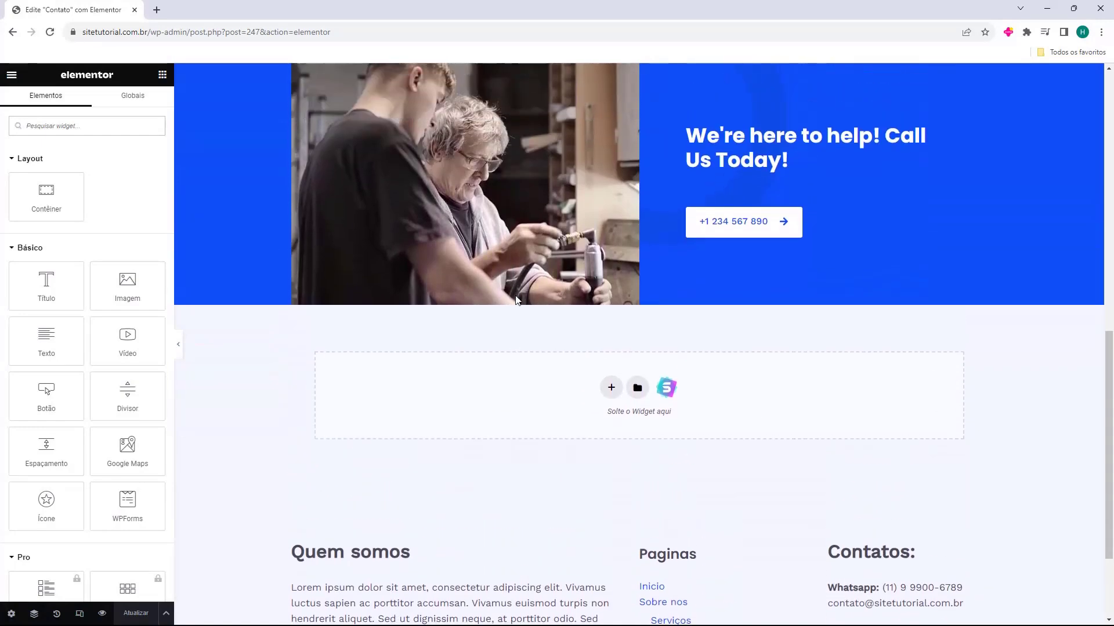
pyautogui.scroll(8, 517, 299)
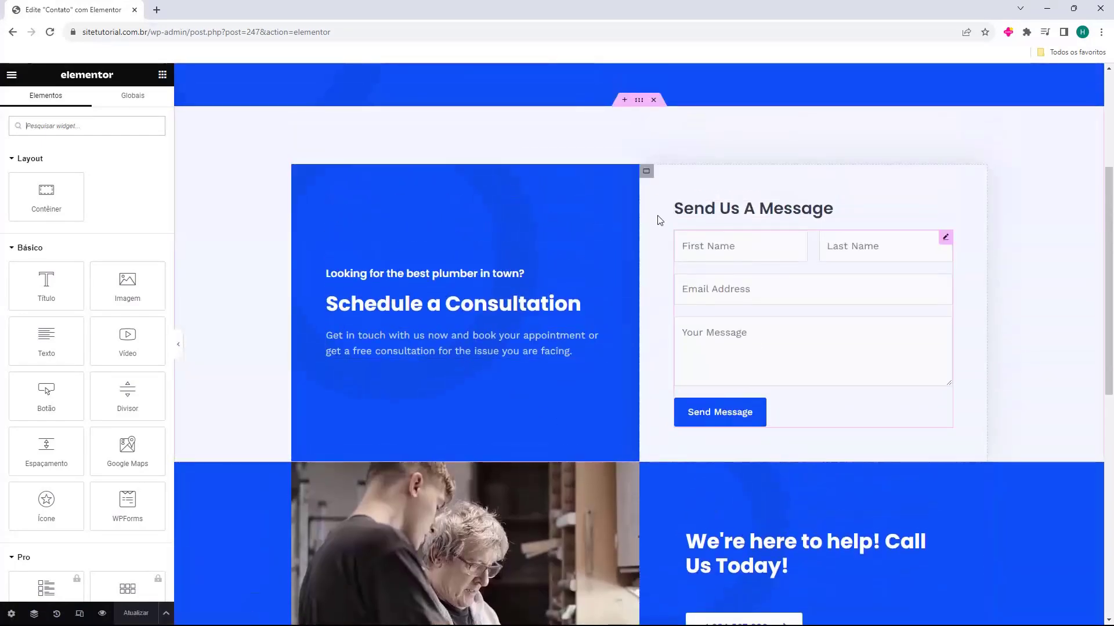
pyautogui.scroll(2, 591, 407)
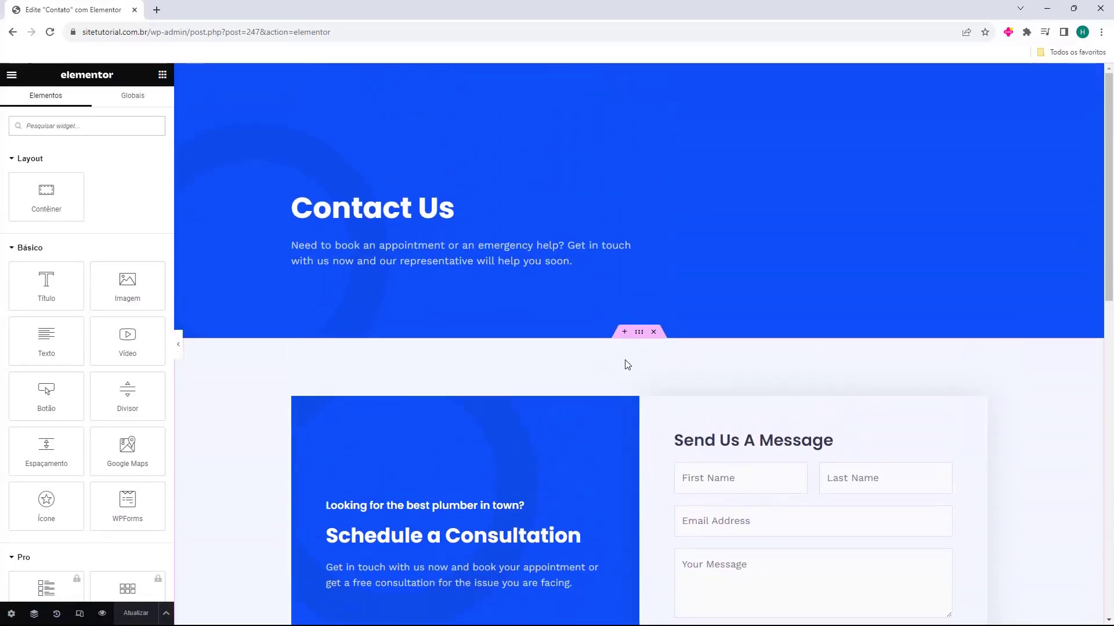
pyautogui.click(371, 207)
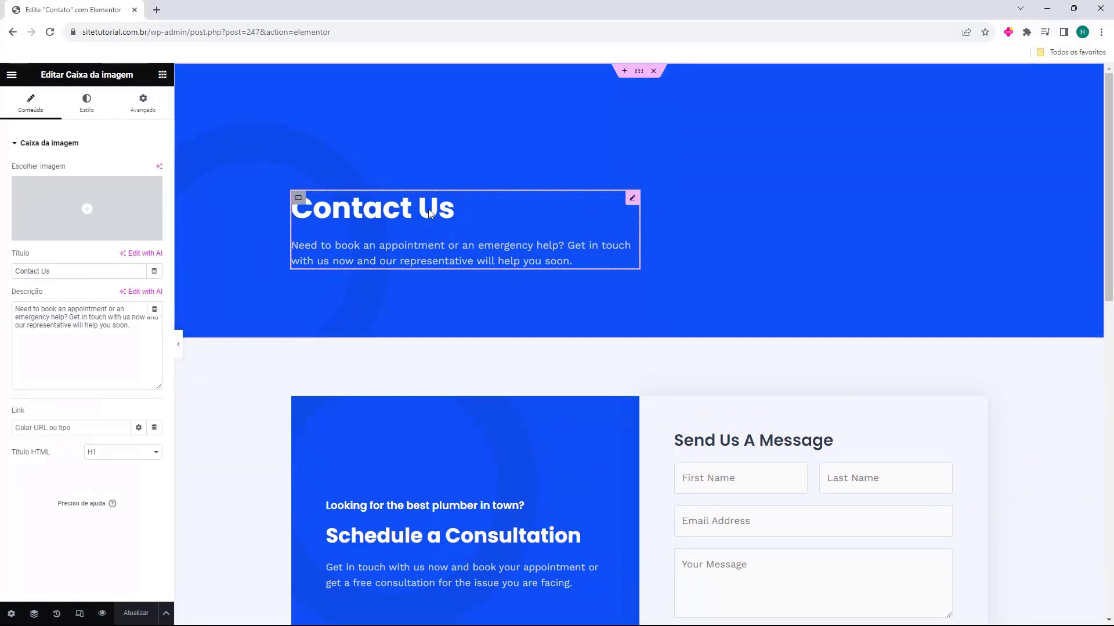
pyautogui.moveTo(41, 272); pyautogui.dragTo(64, 274)
pyautogui.hotkey('ctrl', 'a')
pyautogui.write('E')
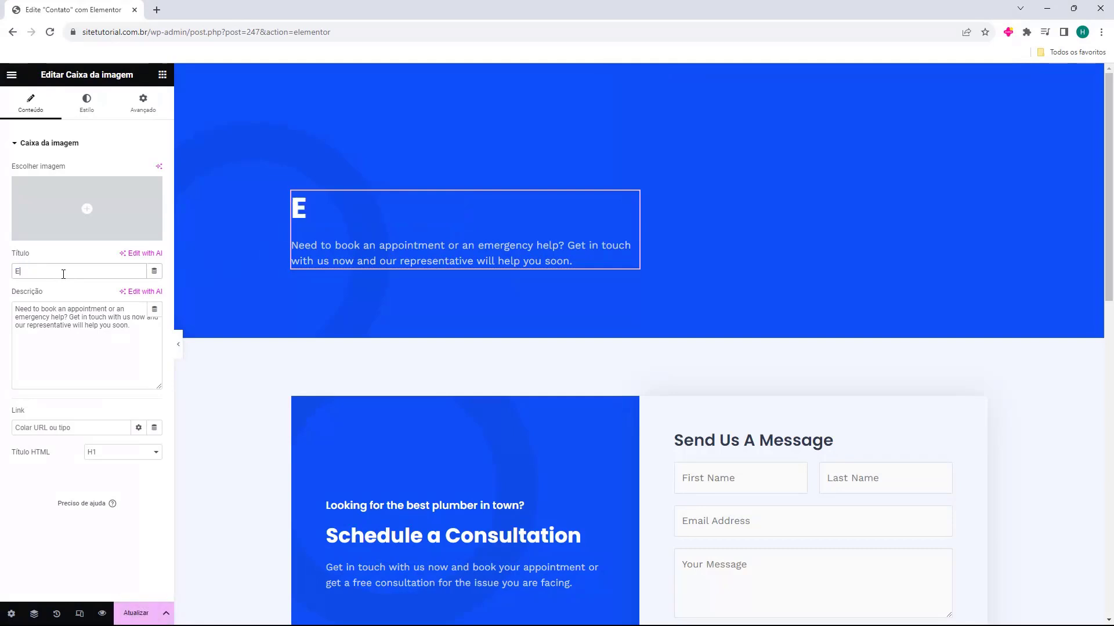
pyautogui.write('ntre em contato')
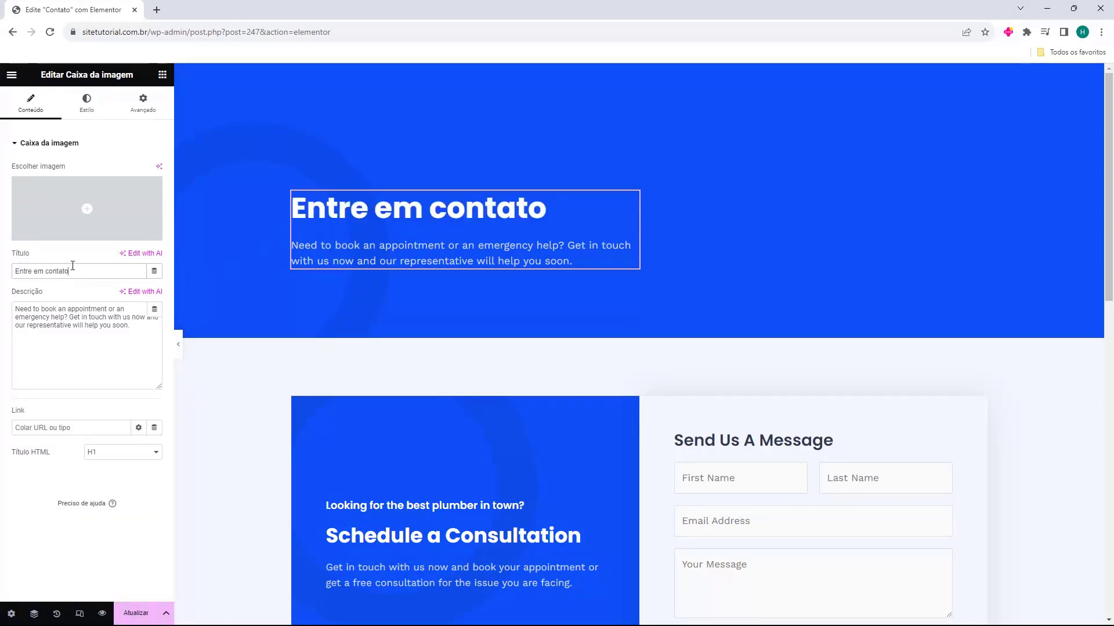
# - Set the banner description to "Precisa marcar uma consulta ou um atendimento de emergência? Entre em contato conosco agora e nosso representante irá ajudá-lo em breve."
pyautogui.tripleClick(58, 326)
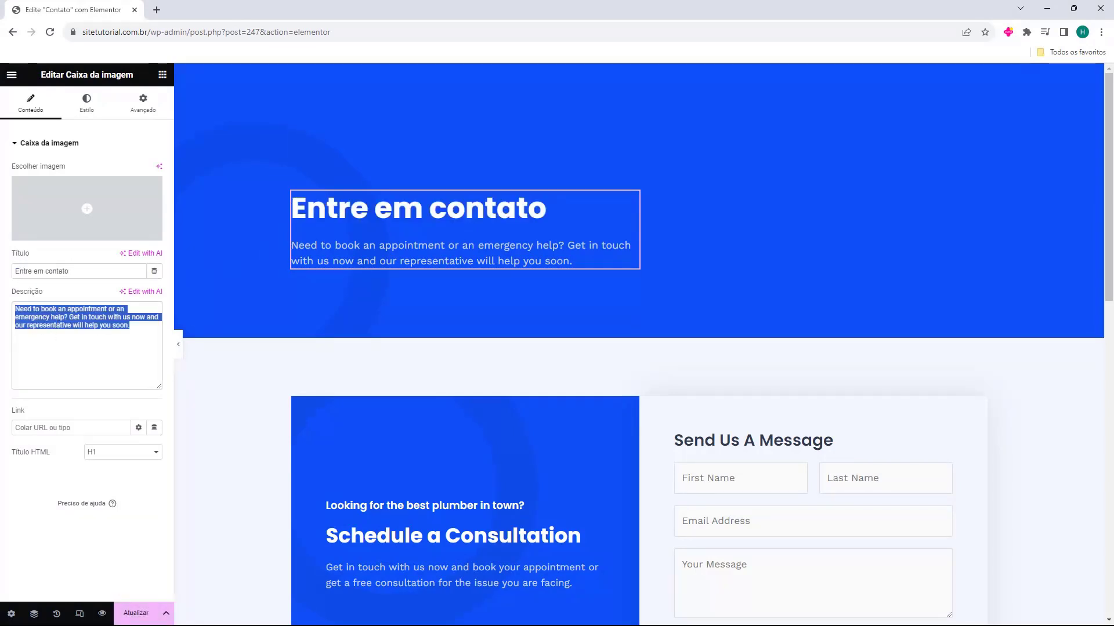
pyautogui.write('Precisa marcar uma consulta ou um atendimento de emergência? Entre em contato conosco agora e nosso representante irá ajudá-lo em breve.')
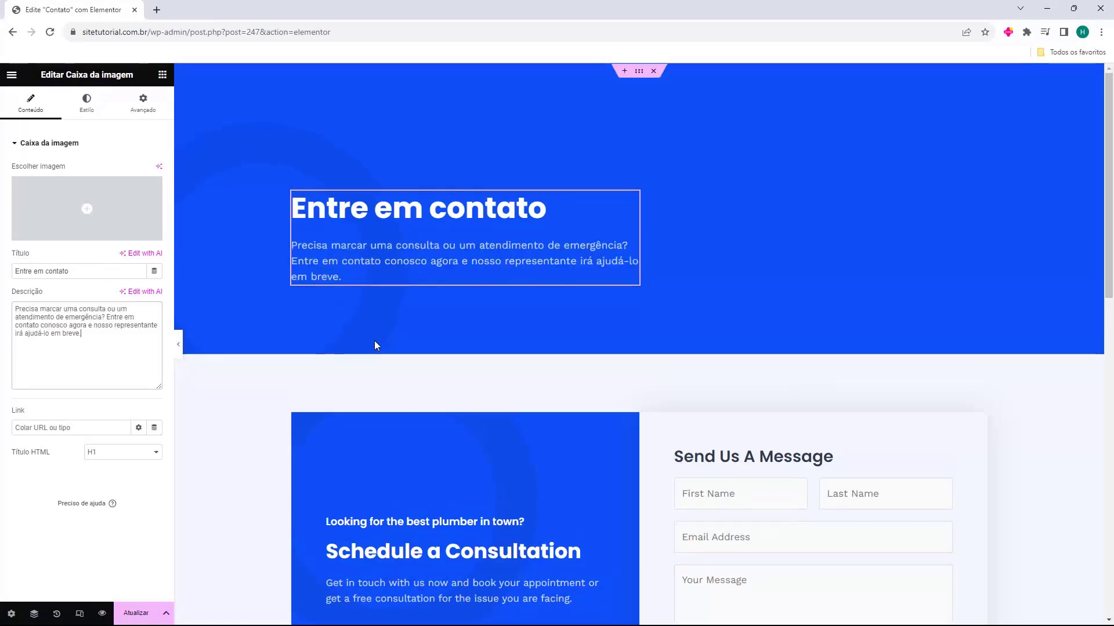
# - Change the "Send Us A Message" heading above the form to "Envie sua mensagem"
pyautogui.scroll(-3, 398, 336)
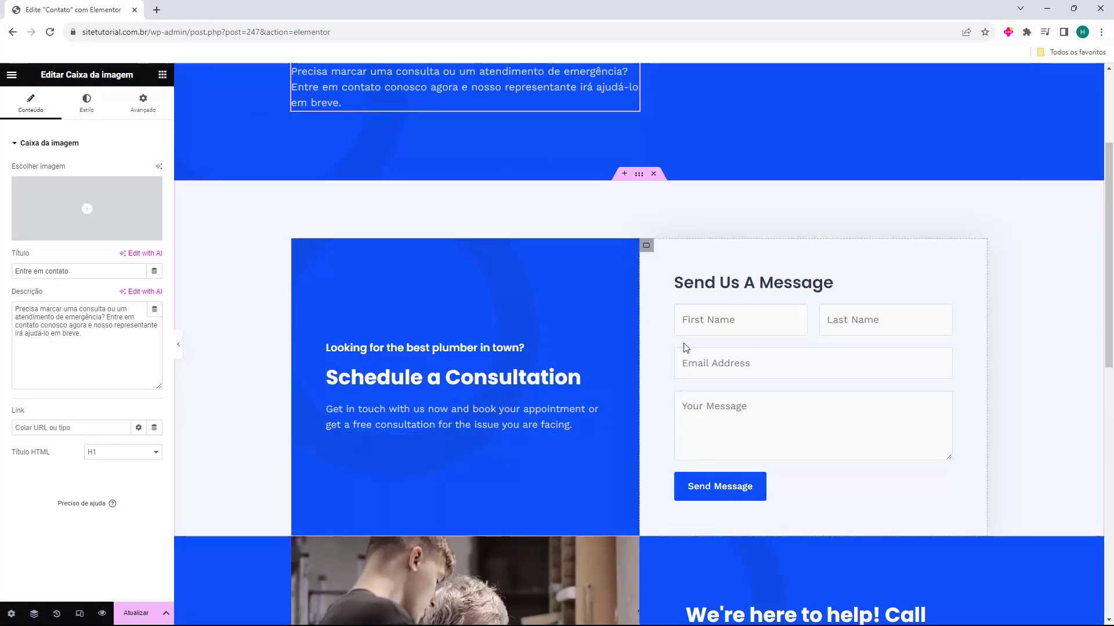
pyautogui.click(725, 286)
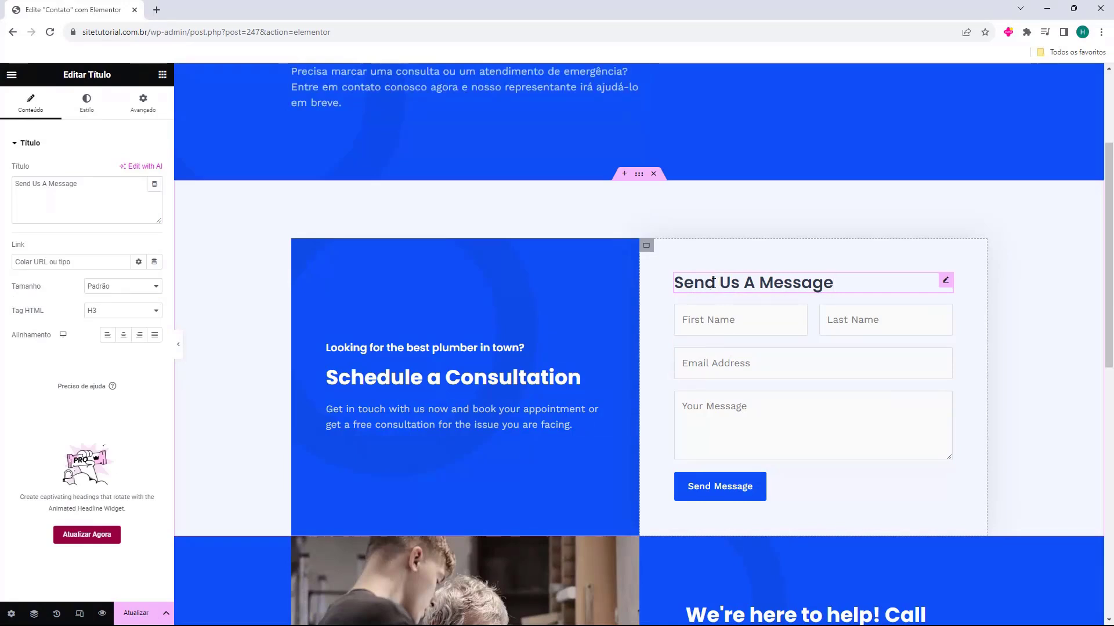
pyautogui.tripleClick(112, 197)
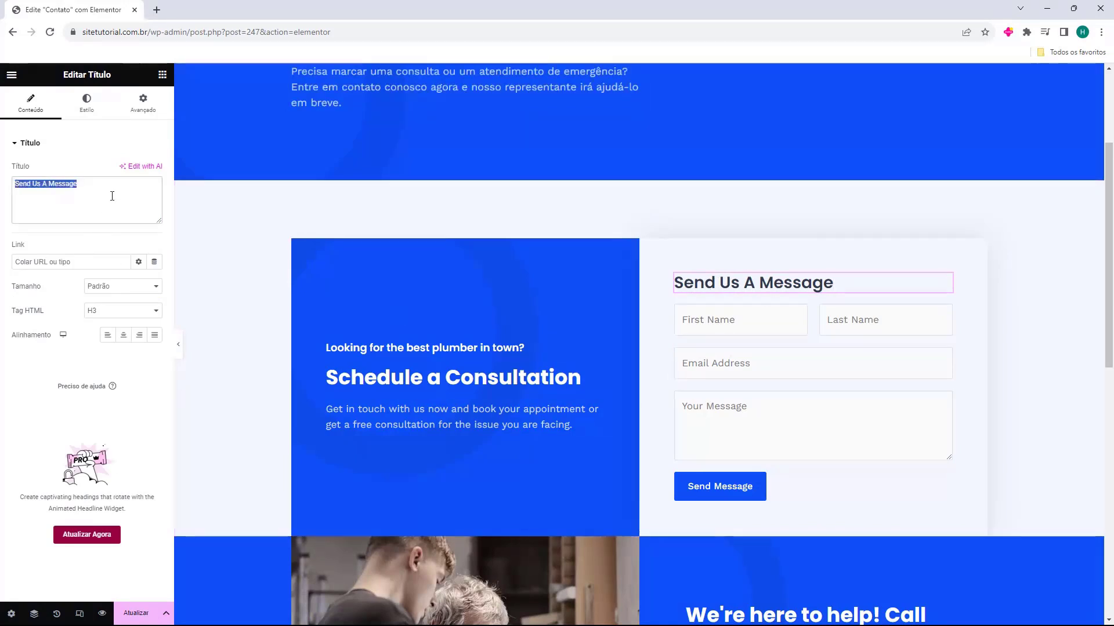
pyautogui.write('Envie sua mensagem')
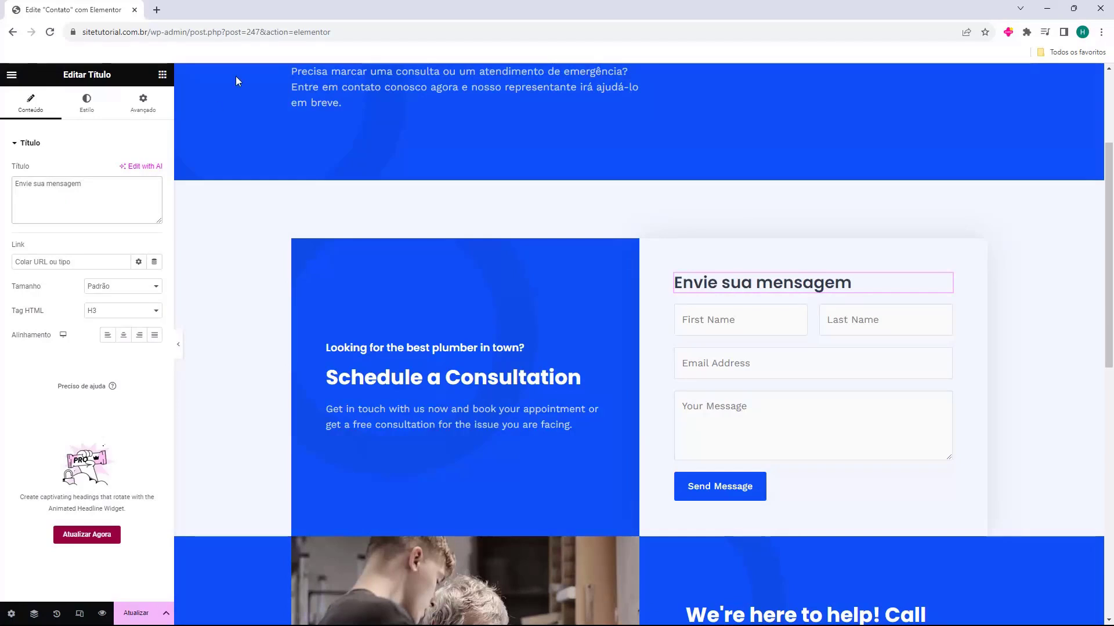
# - Replace the form in the WPForms widget under the "Envie sua mensagem" heading with "Formulário de Contato"
pyautogui.click(944, 314)
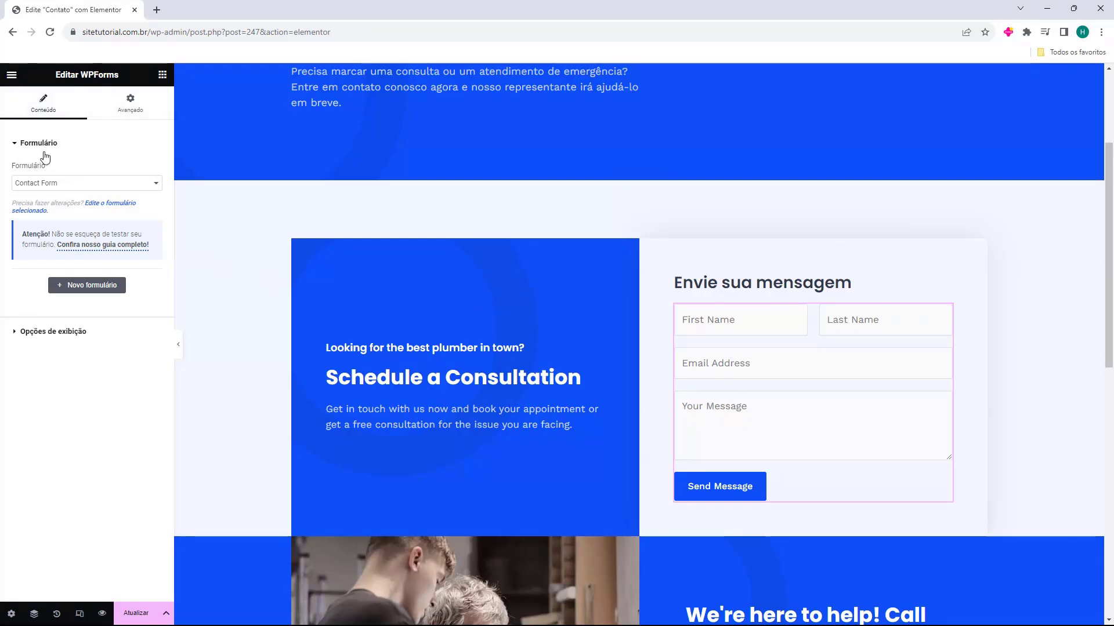
pyautogui.moveTo(18, 172); pyautogui.dragTo(42, 169)
pyautogui.click(21, 184)
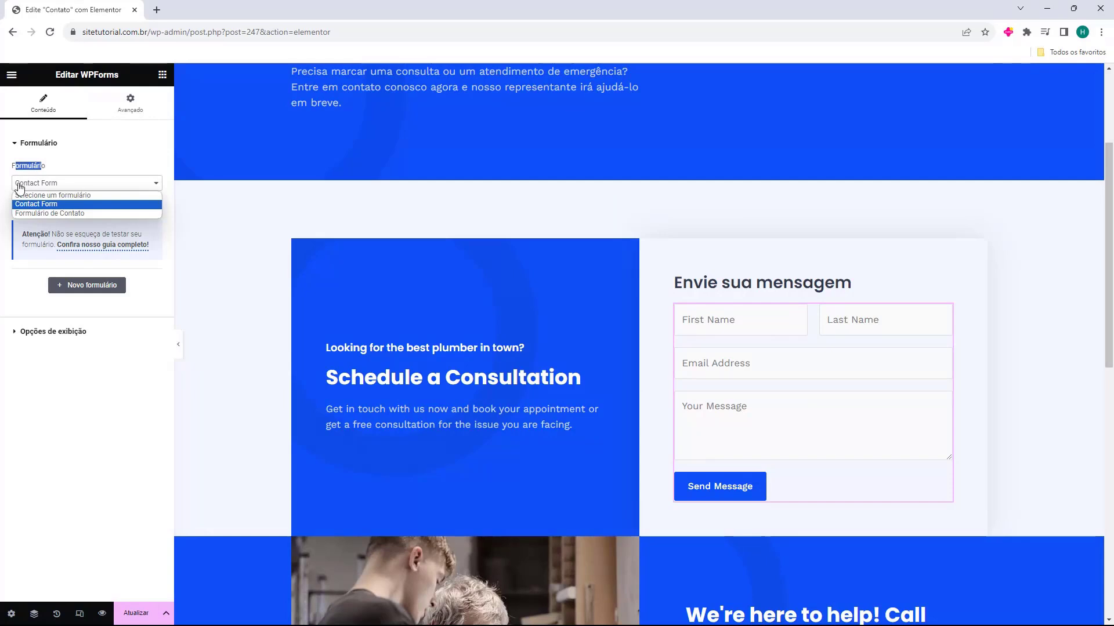
pyautogui.click(26, 214)
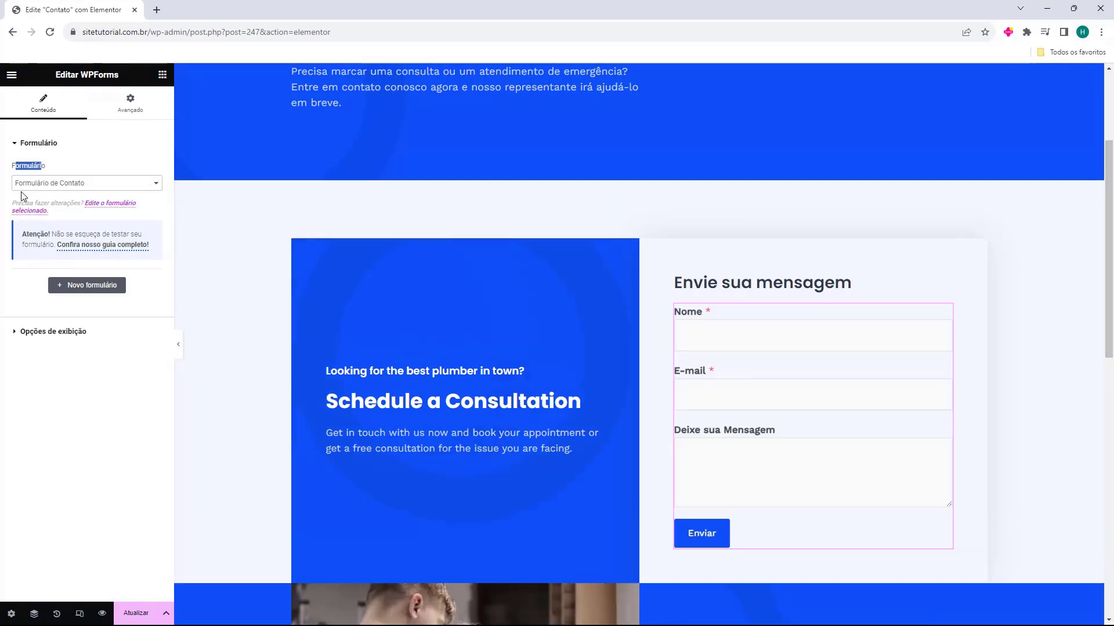
pyautogui.click(33, 187)
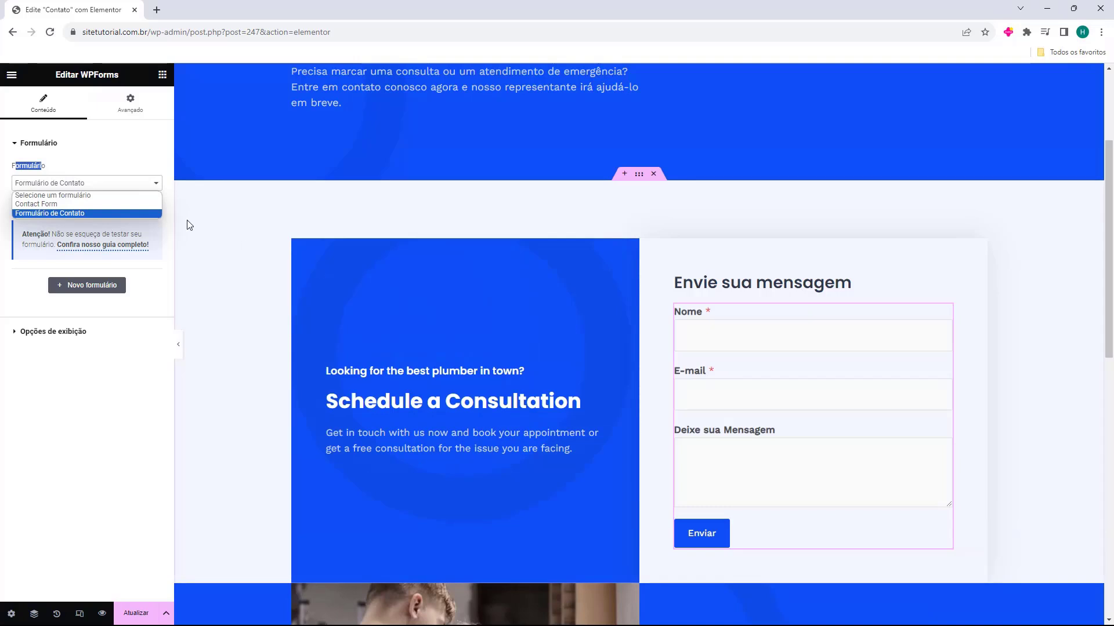
pyautogui.click(35, 204)
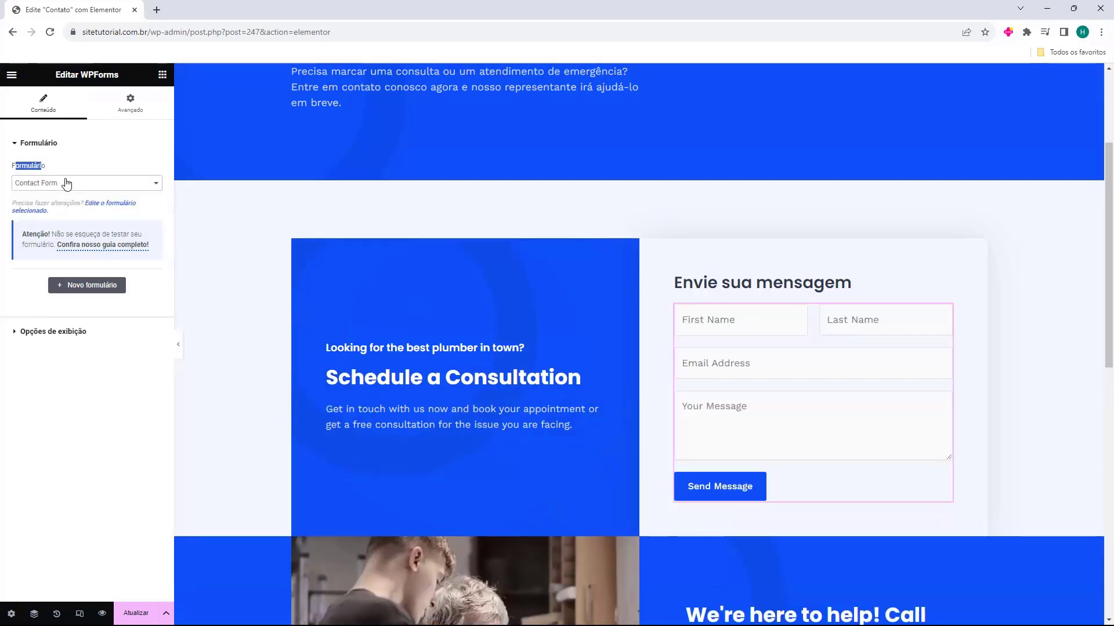
pyautogui.click(85, 184)
pyautogui.click(84, 185)
pyautogui.click(53, 216)
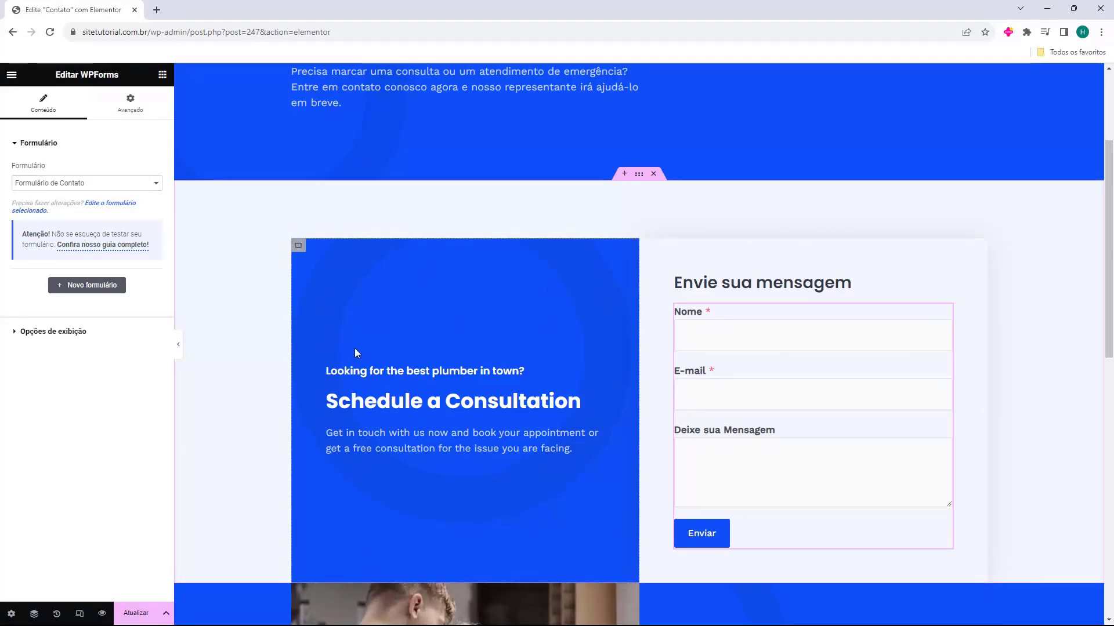
# - Save the Contato page's changes and exit the Elementor editor
pyautogui.scroll(-3, 335, 333)
pyautogui.scroll(-3, 429, 230)
pyautogui.scroll(7, 652, 475)
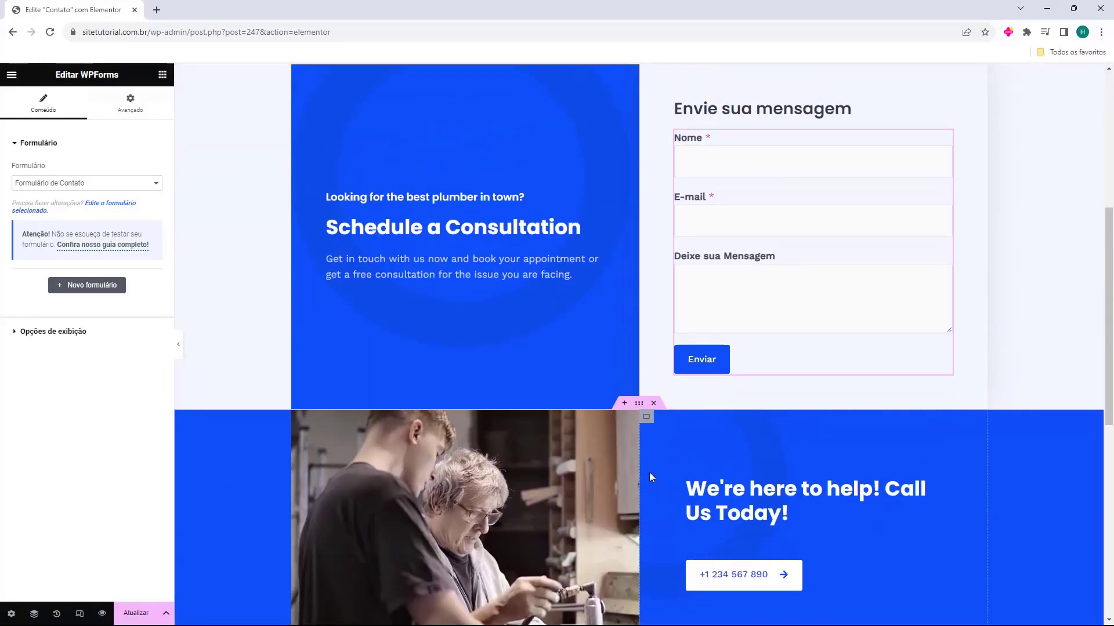
pyautogui.scroll(2, 628, 468)
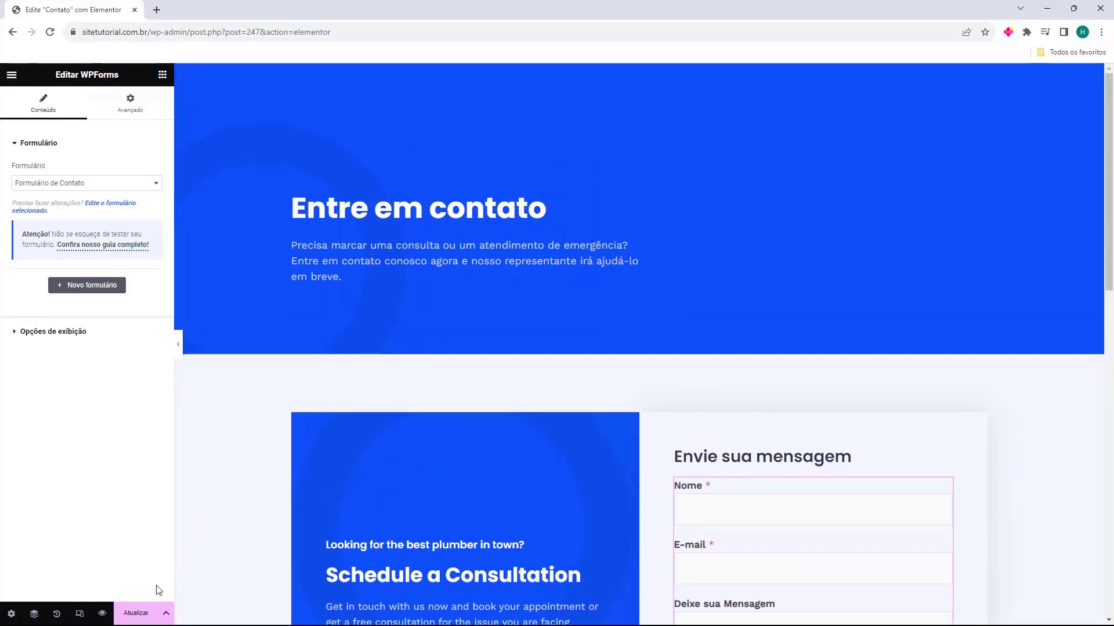
pyautogui.click(143, 613)
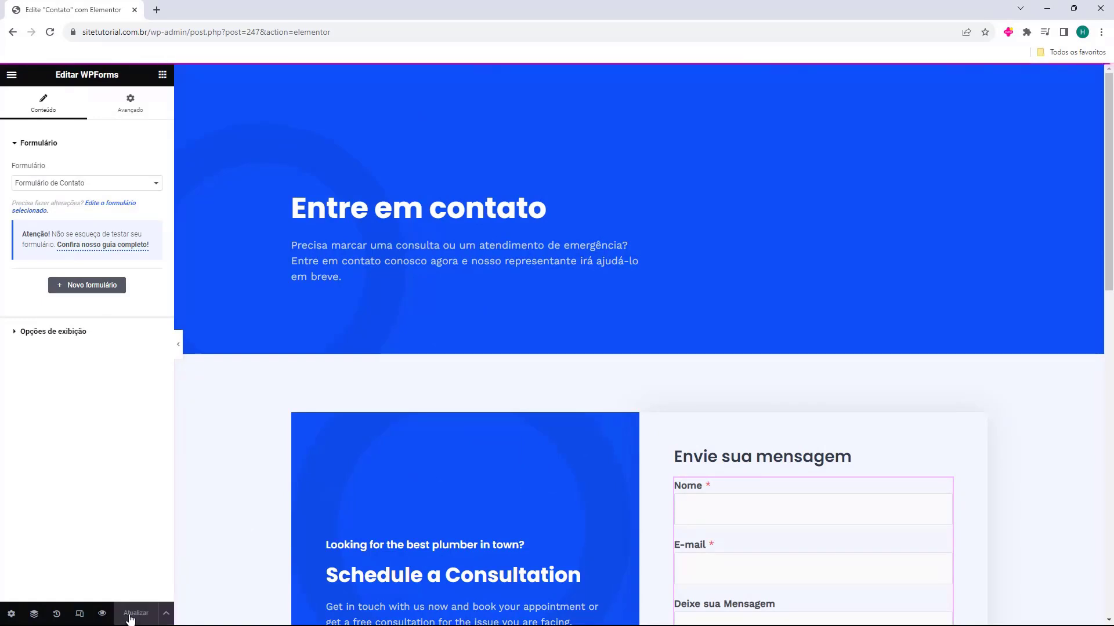
pyautogui.click(12, 75)
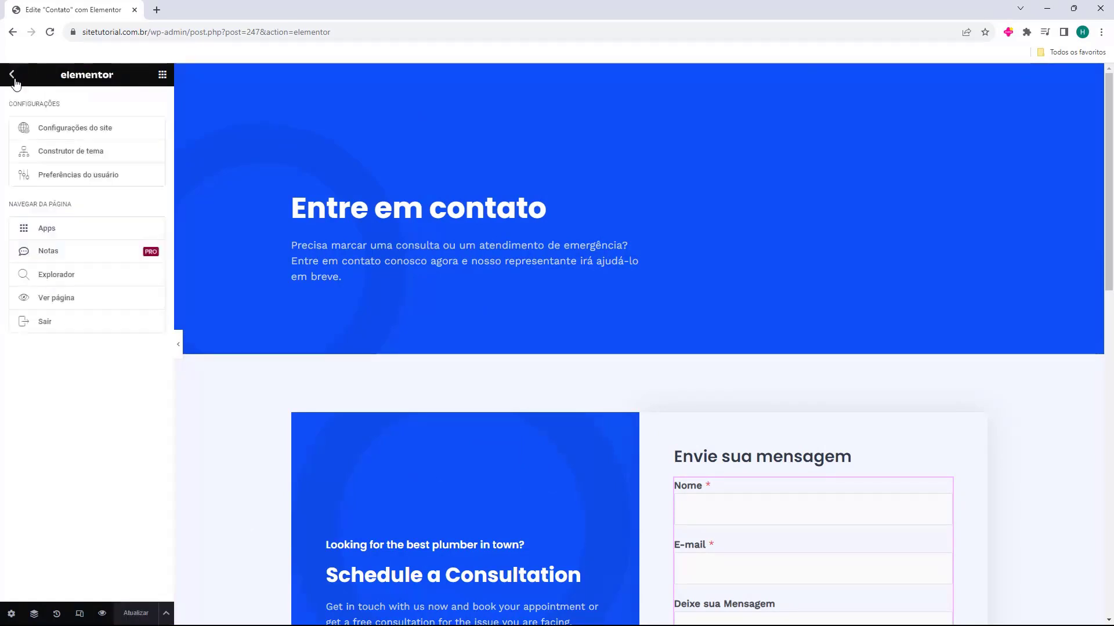
pyautogui.click(57, 328)
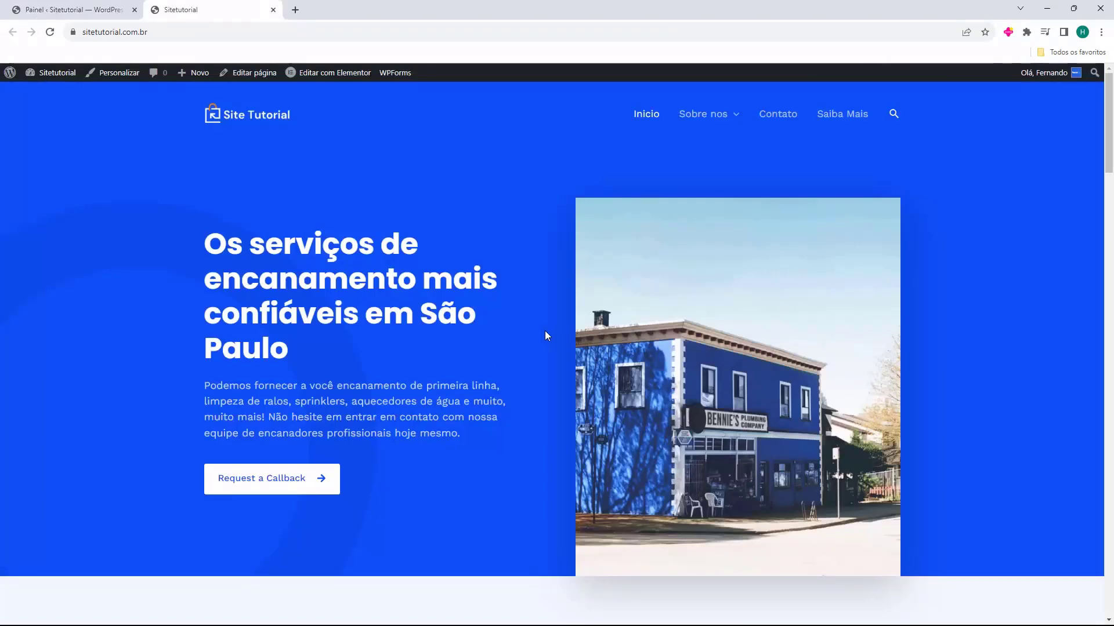
# - Review the live site's Sobre nos and Serviços pages, including the service cards, call banner and footer
pyautogui.click(699, 122)
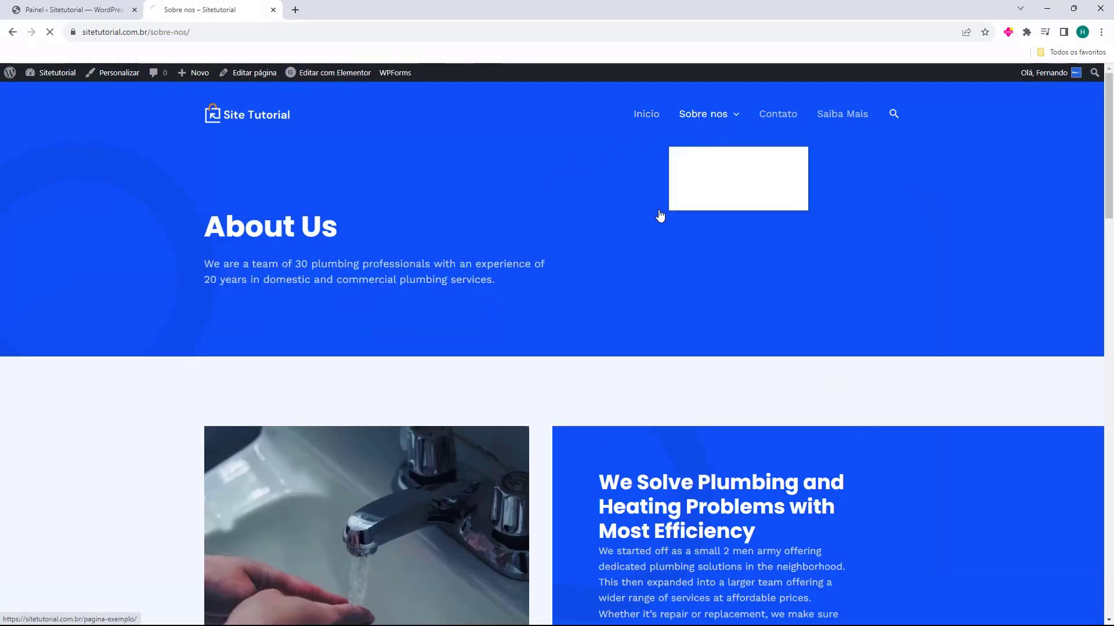
pyautogui.scroll(-10, 492, 257)
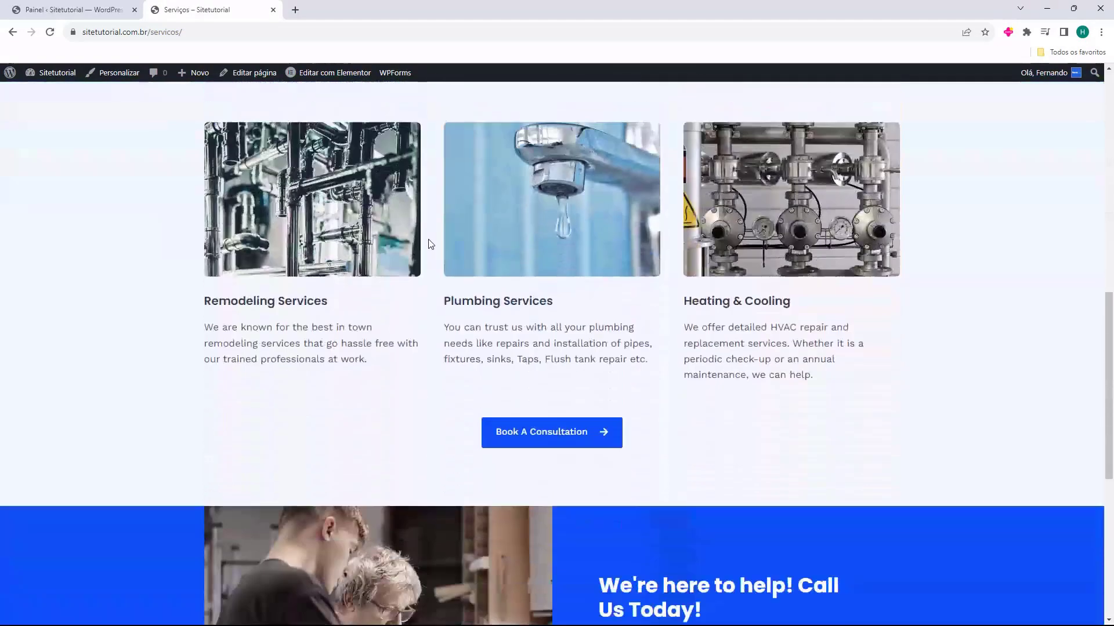
pyautogui.scroll(-6, 430, 244)
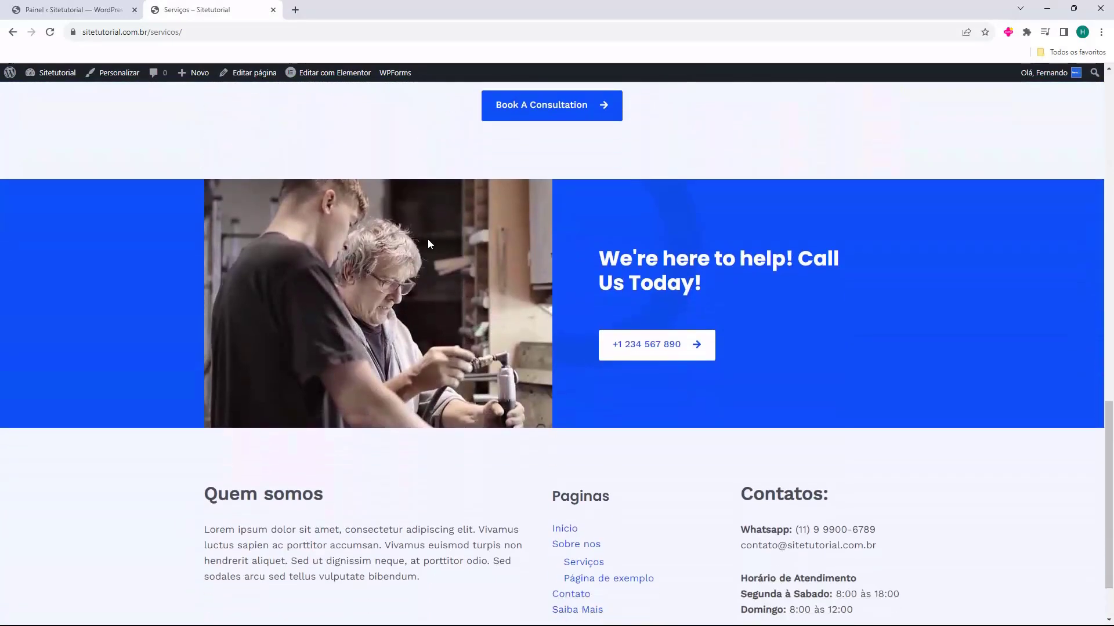
pyautogui.scroll(17, 428, 242)
pyautogui.click(273, 125)
# - Open the live Contato page and try out the form's Nome, E-mail and Deixe sua Mensagem fields
pyautogui.click(778, 116)
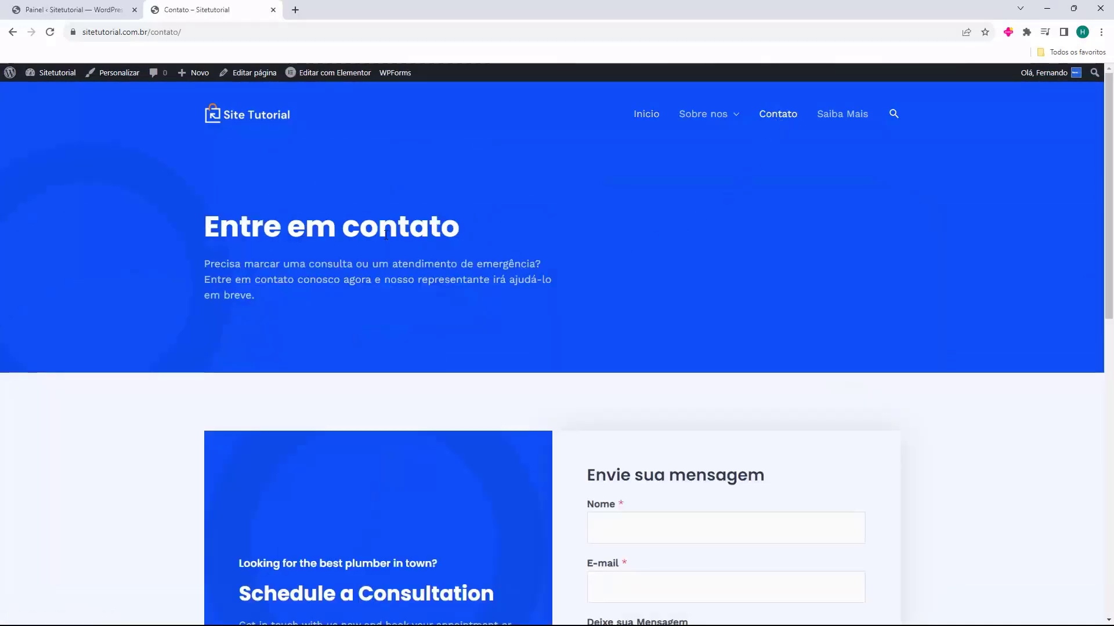
pyautogui.scroll(-3, 147, 218)
pyautogui.click(611, 423)
pyautogui.click(615, 467)
pyautogui.click(614, 356)
pyautogui.click(613, 413)
pyautogui.click(615, 473)
pyautogui.click(621, 413)
pyautogui.click(625, 366)
pyautogui.click(623, 413)
pyautogui.click(624, 472)
pyautogui.click(626, 413)
pyautogui.click(627, 356)
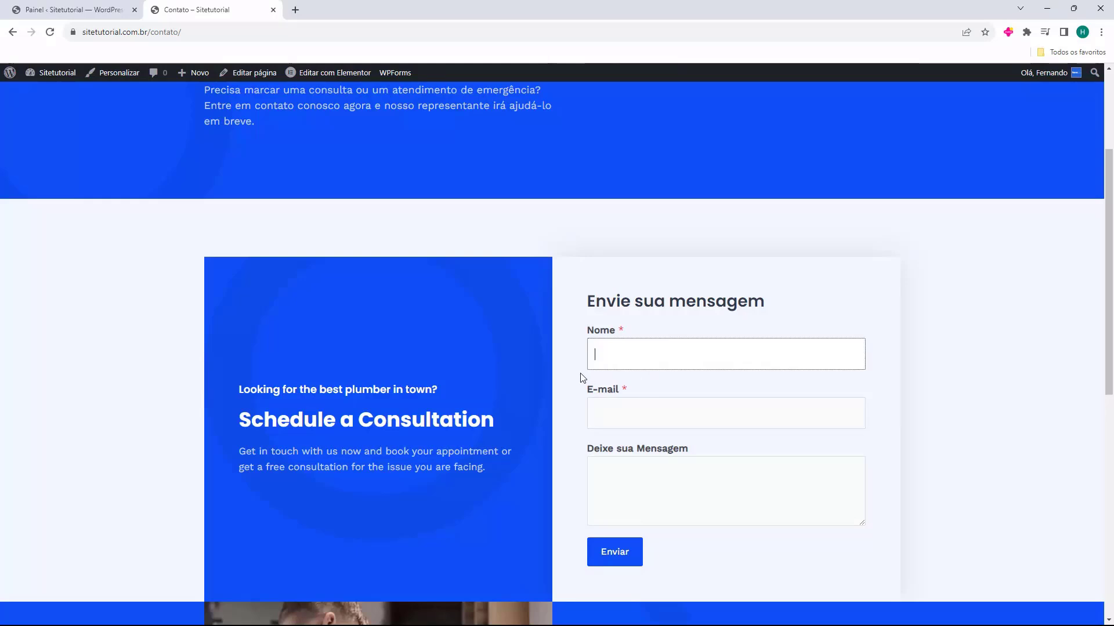